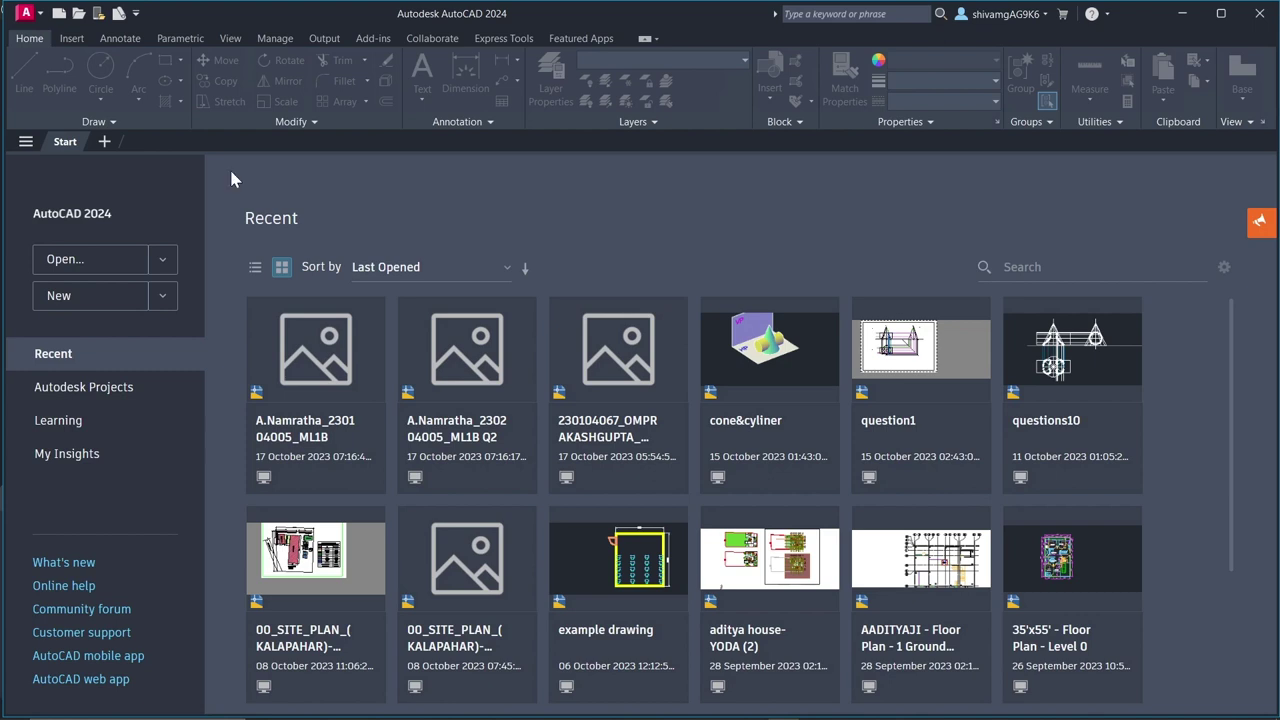
- Create a new blank drawing, Drawing4.dwg, from the Start tab's New dropdown
click(162, 298)
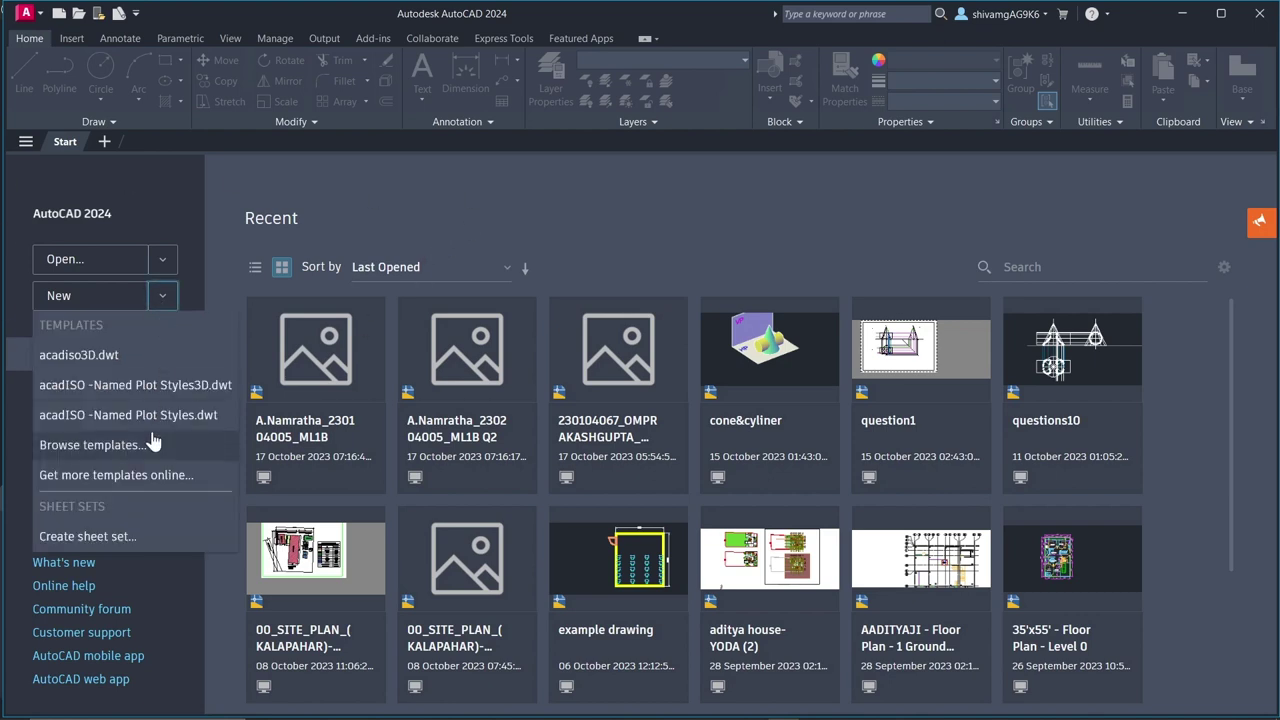
click(155, 424)
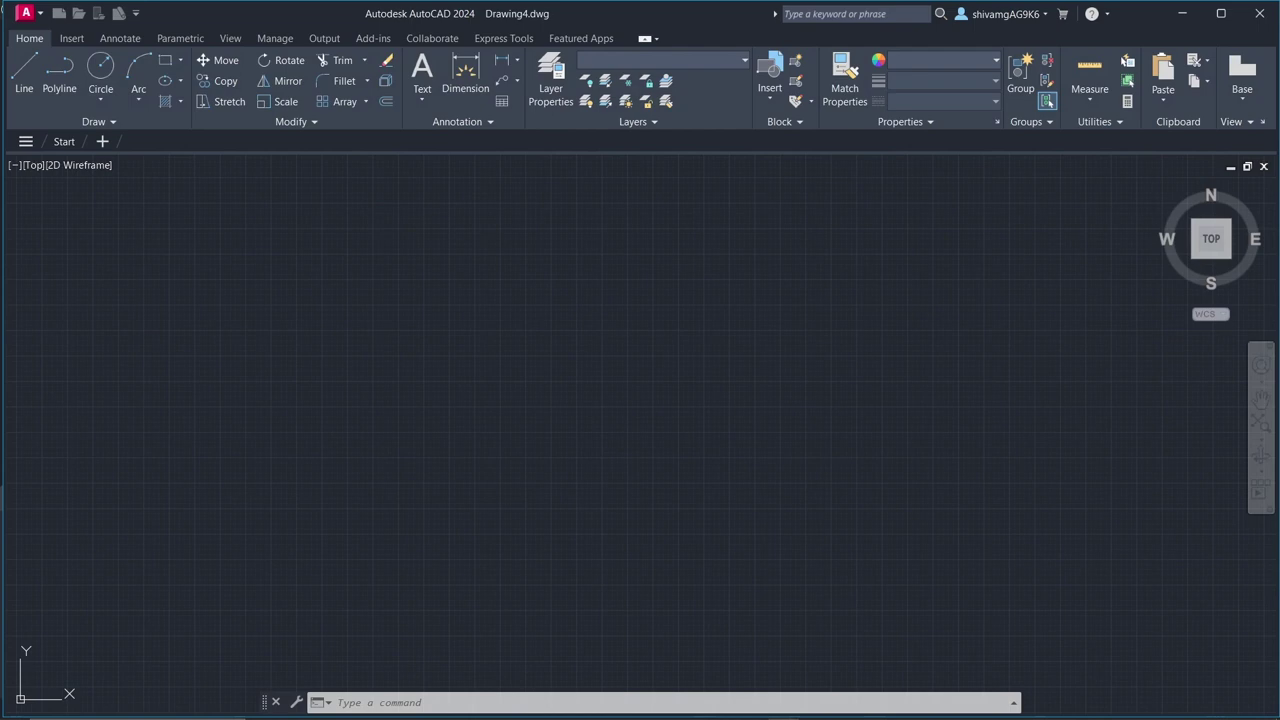
- Switch to the 3D Modeling workspace, dismiss Activity Insights, and set a southwest isometric view
click(1152, 701)
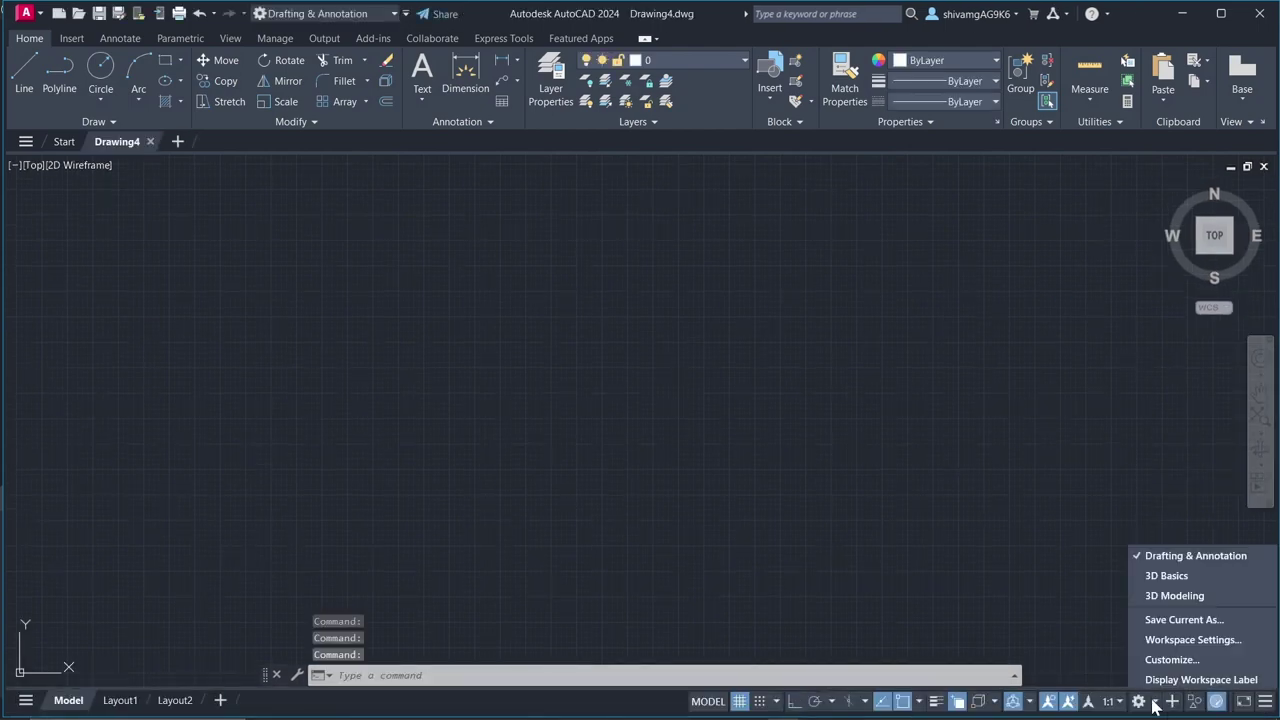
click(1103, 592)
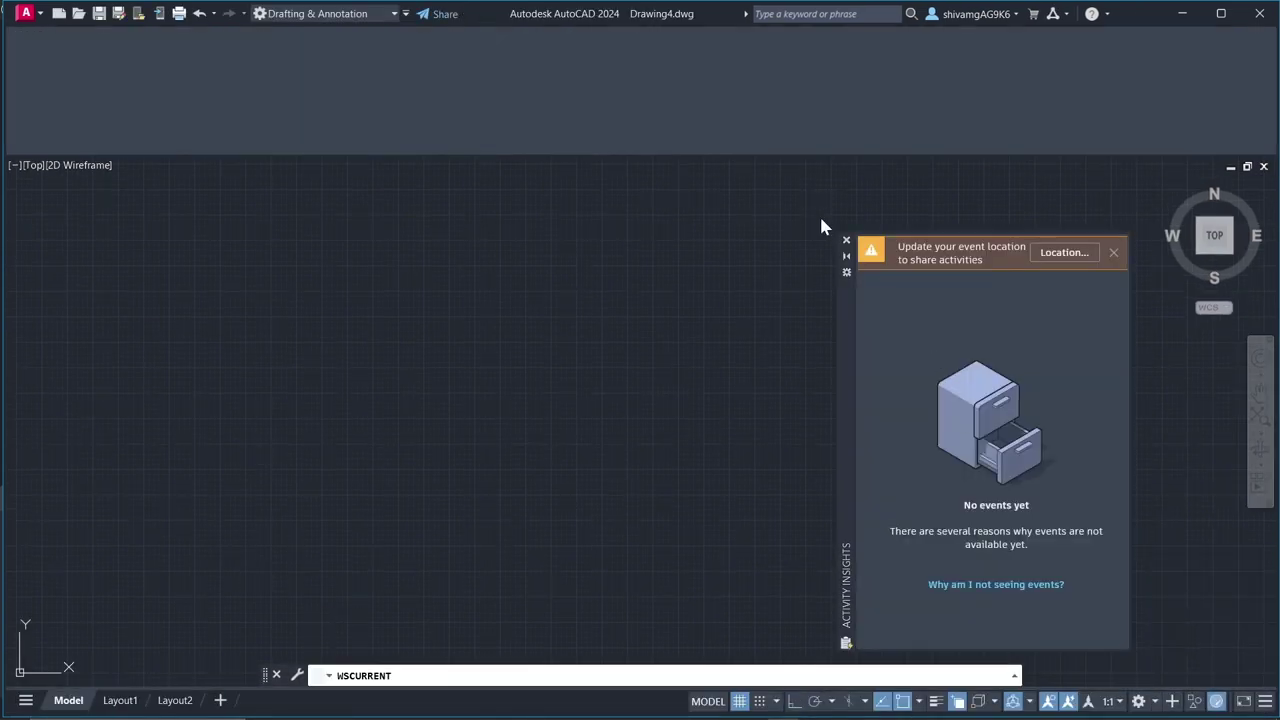
click(846, 243)
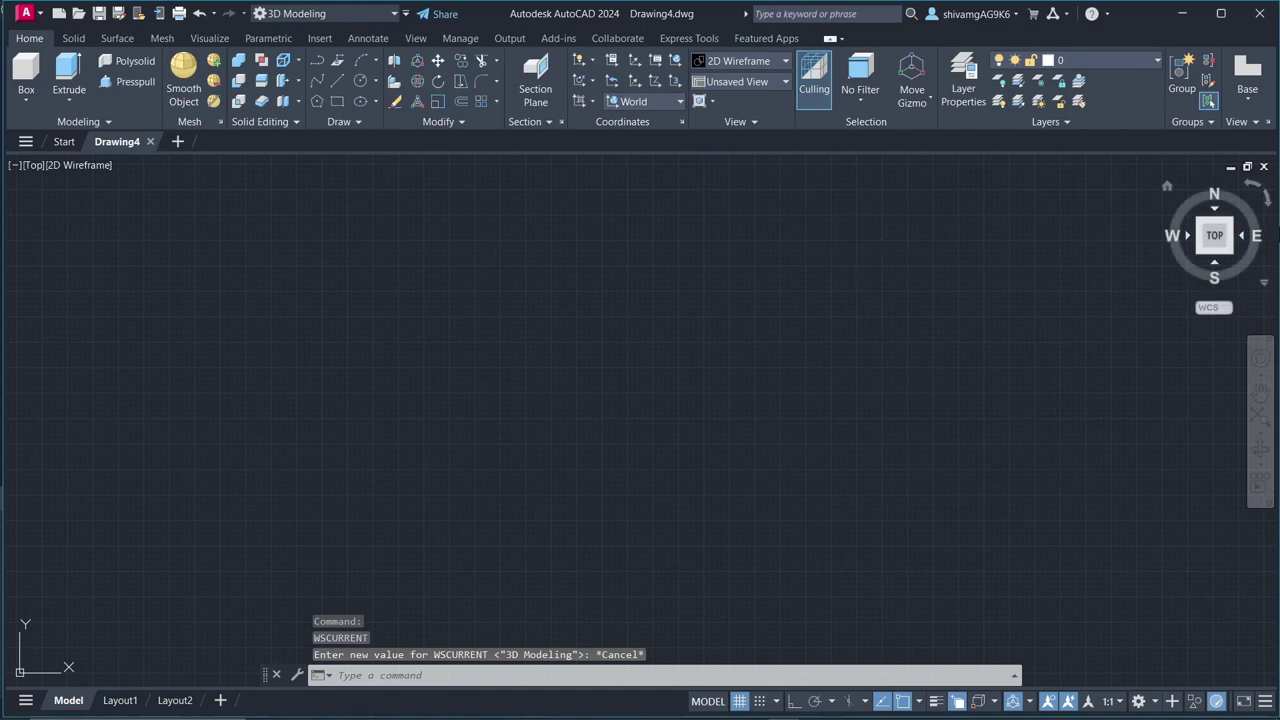
click(1201, 254)
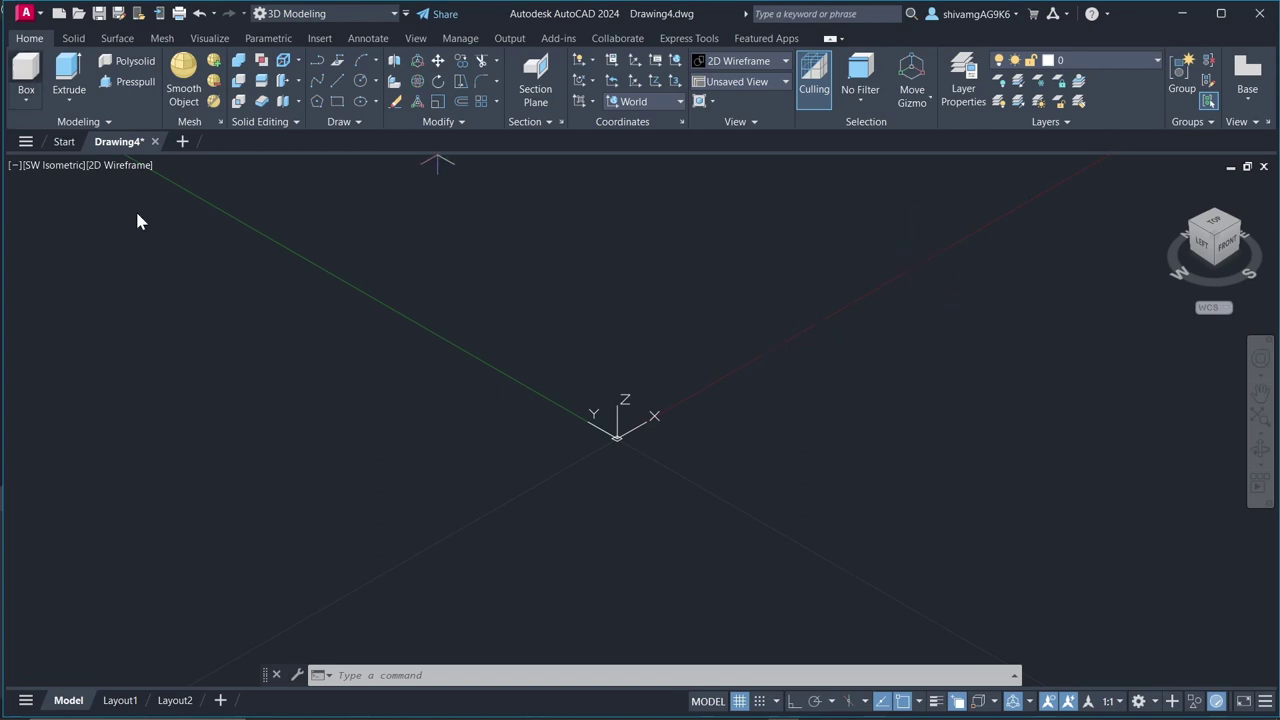
- Model a 1×1×1 cube with BOX: a 1-unit square base and height 1
click(567, 287)
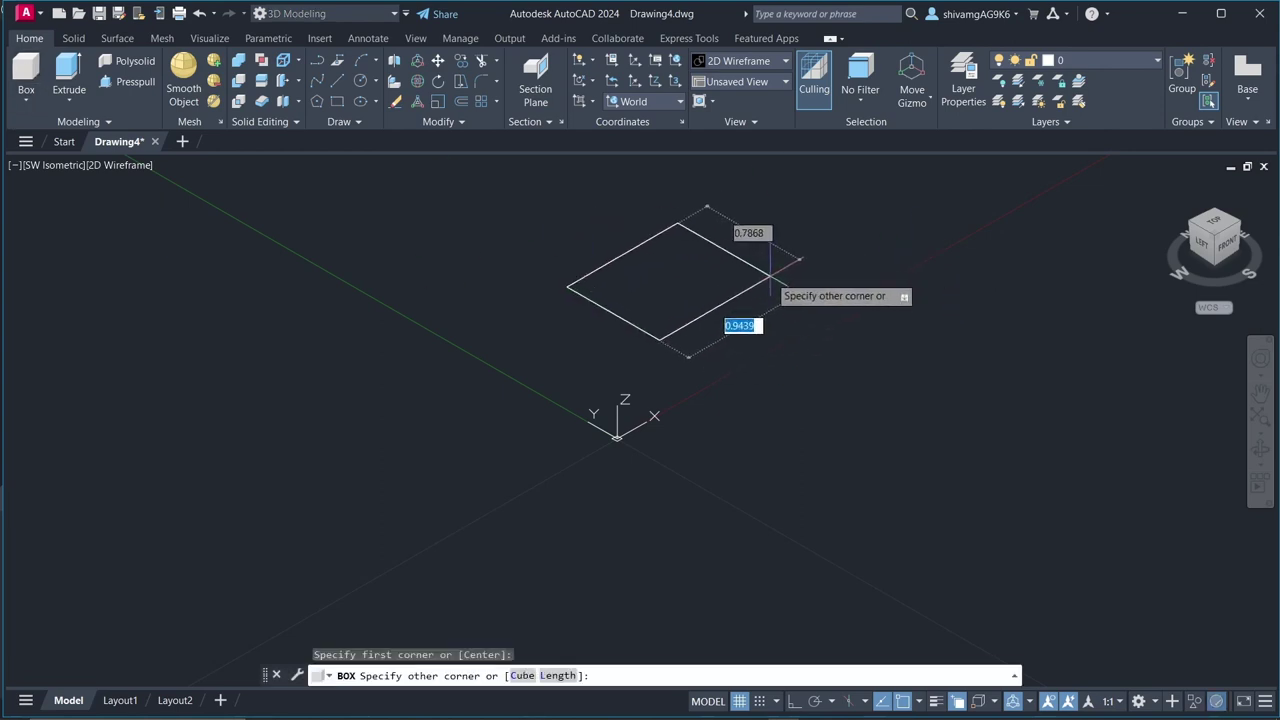
text(1)
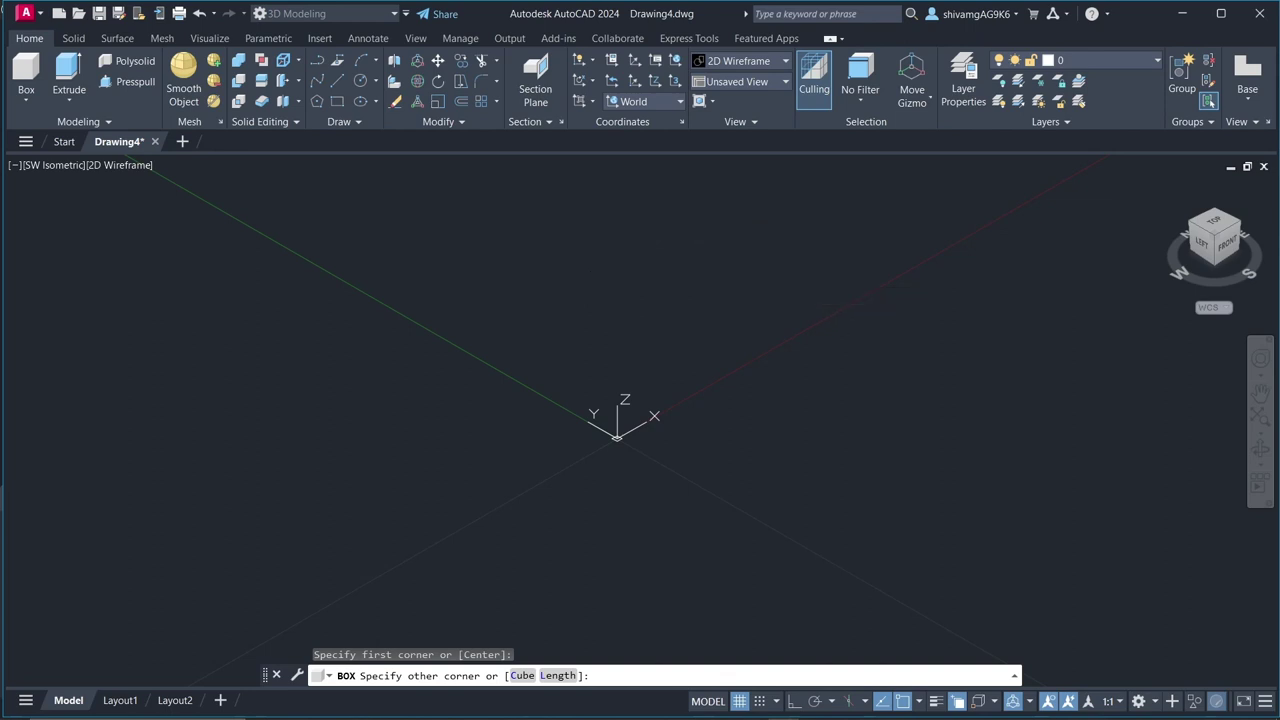
key(Tab)
key(Return)
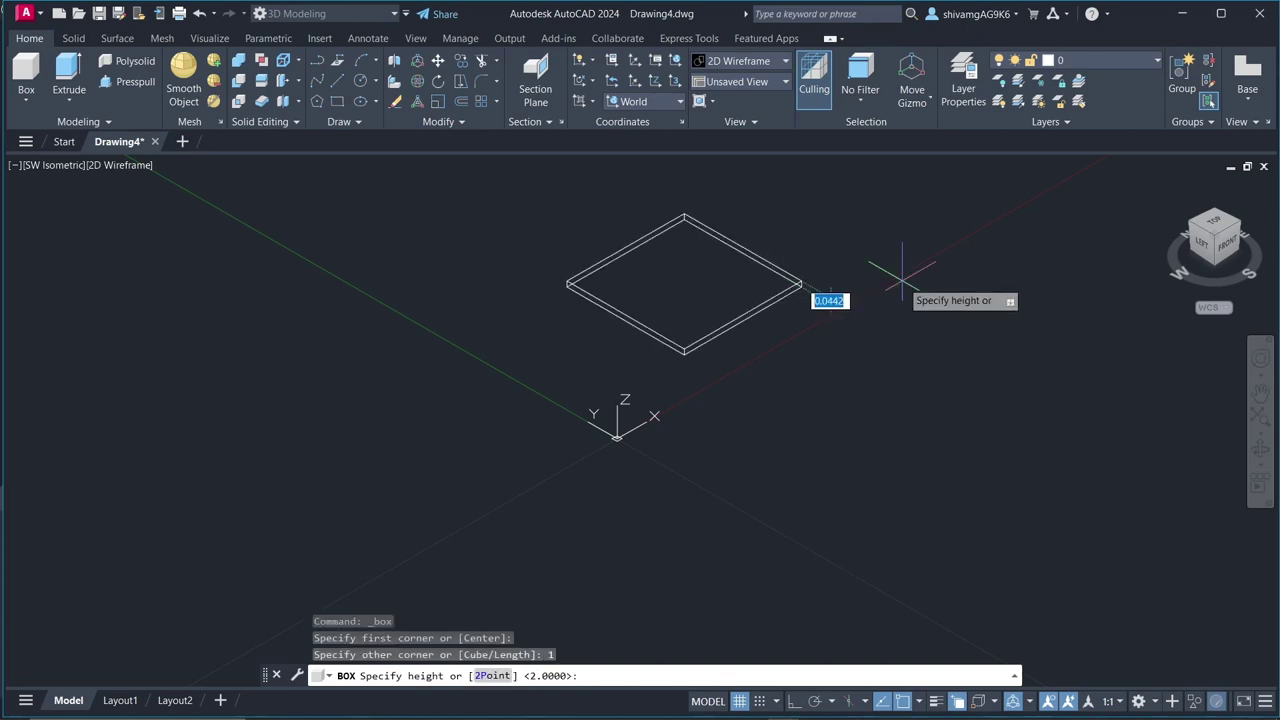
text(1)
key(Return)
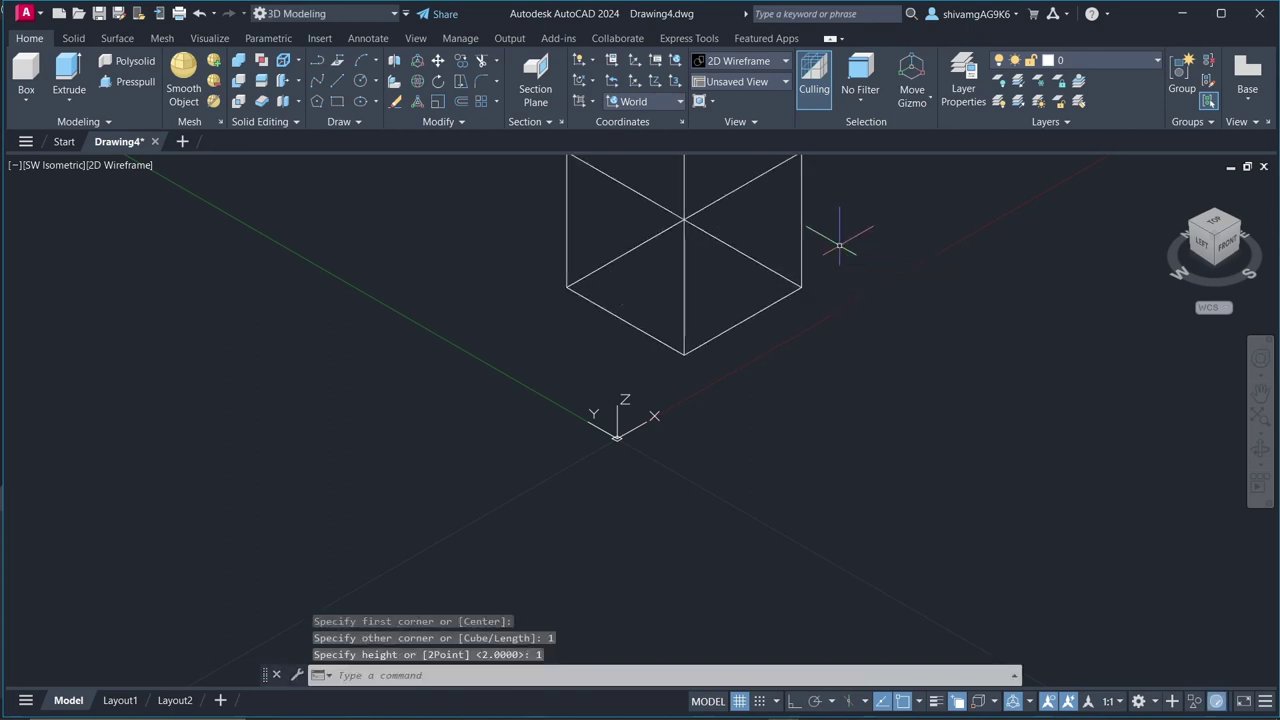
scroll(749, 286, down, 6)
scroll(591, 518, up, 6)
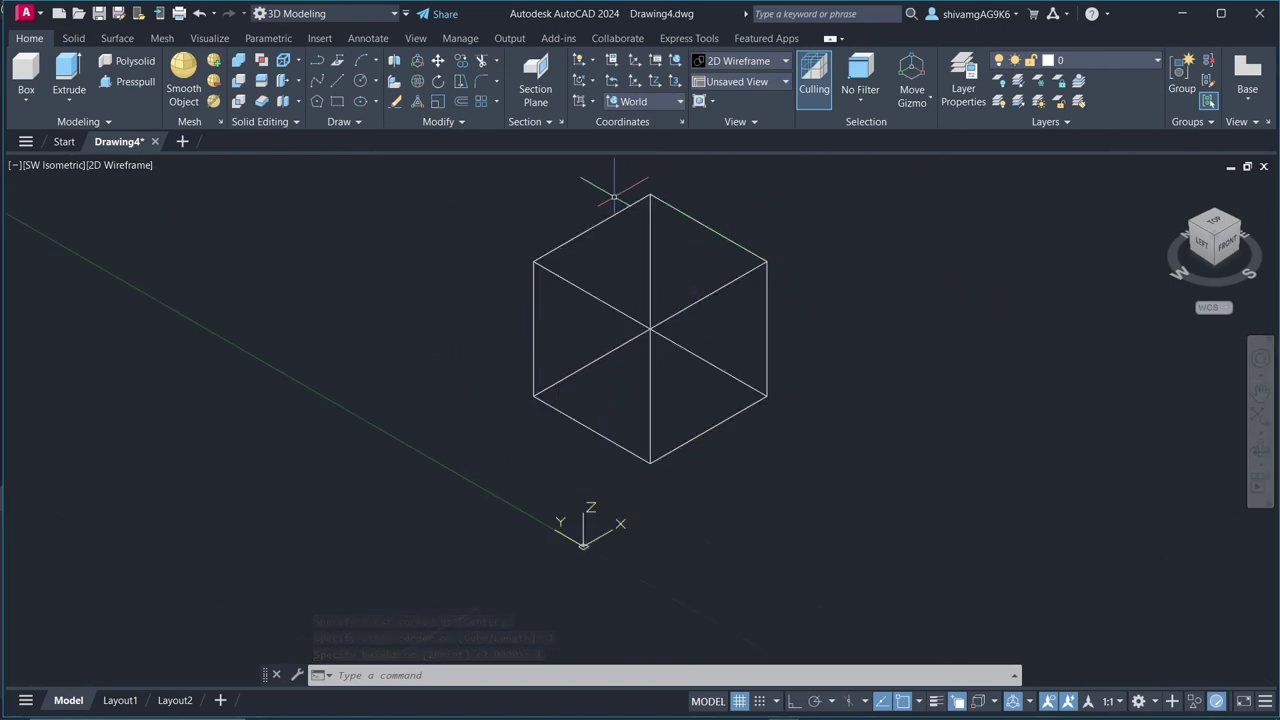
- Shade the cube in the Conceptual visual style and show it on Layout1
click(753, 60)
click(794, 92)
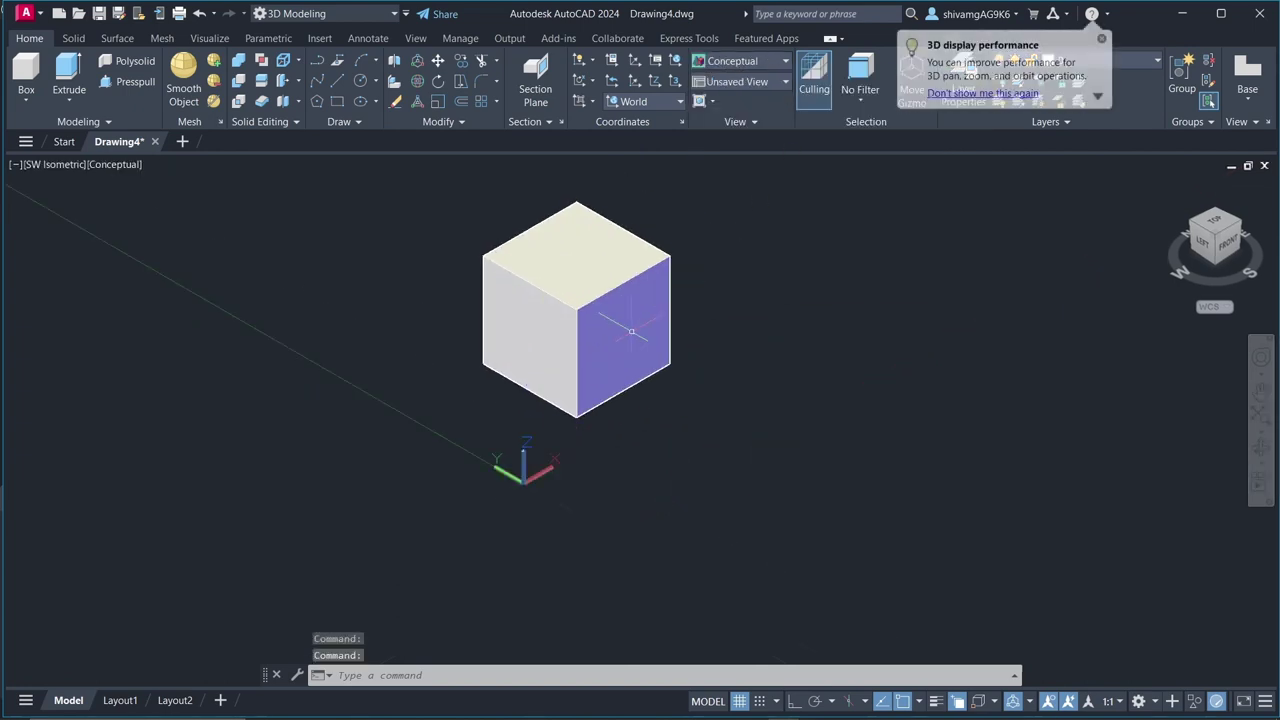
scroll(575, 318, up, 3)
scroll(610, 343, down, 4)
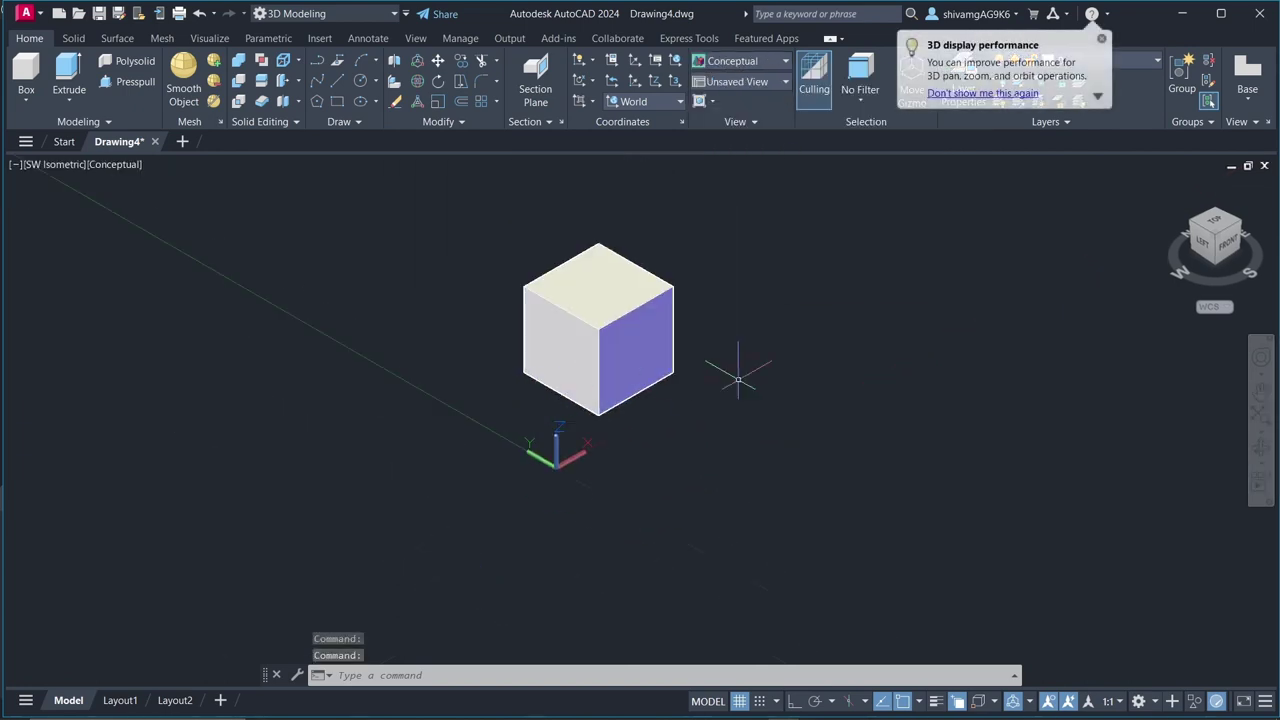
click(125, 700)
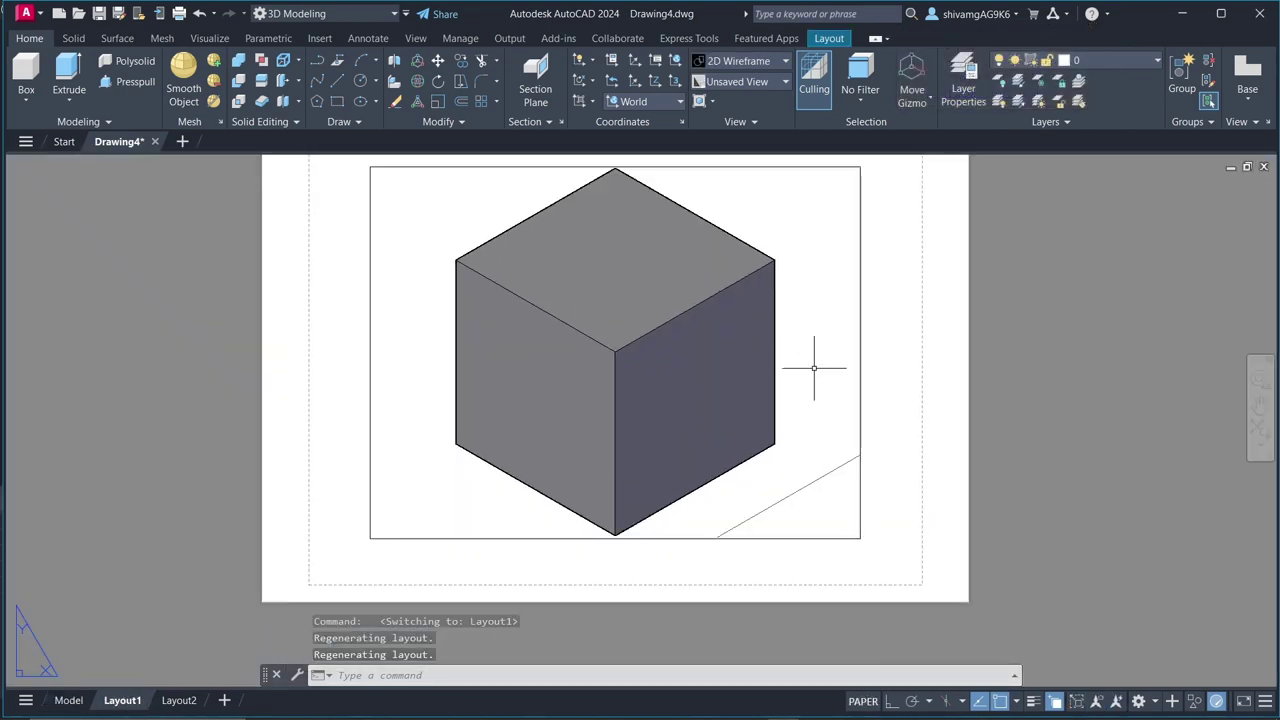
- Zoom the cube out in the viewport, then draw an Ortho line rightward from its bottom corner
double_click(796, 331)
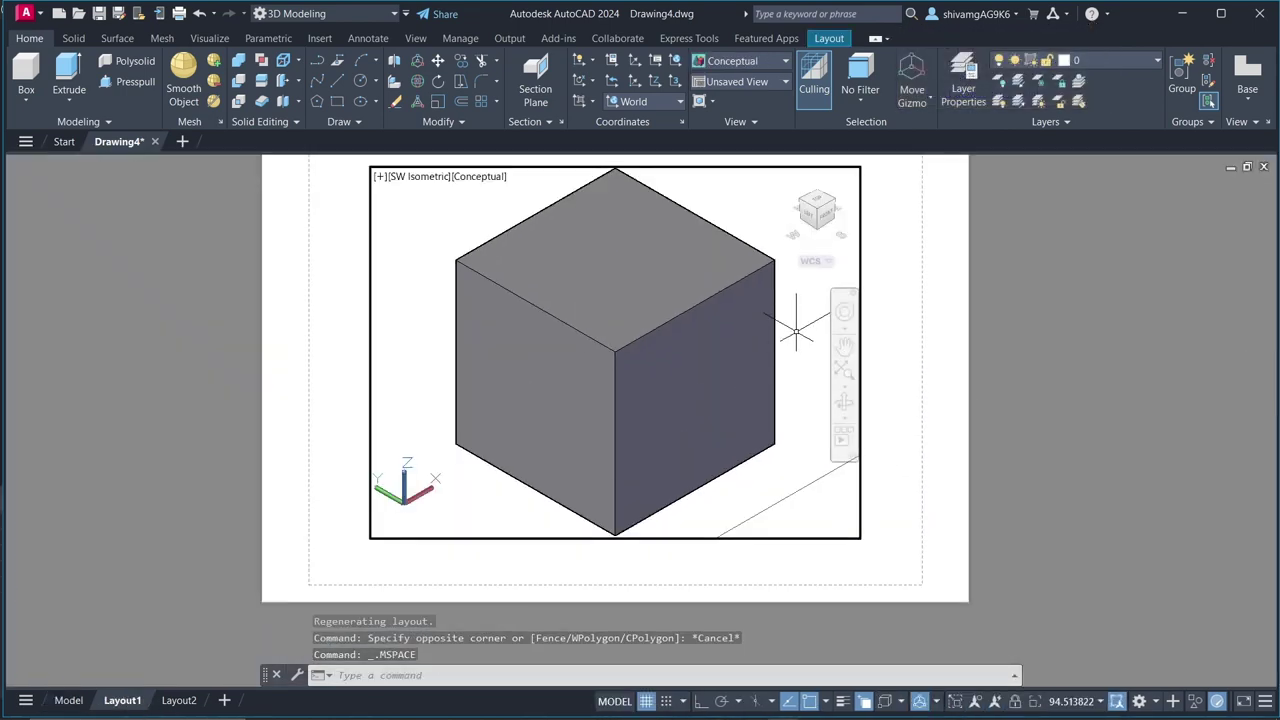
scroll(796, 331, down, 4)
double_click(896, 352)
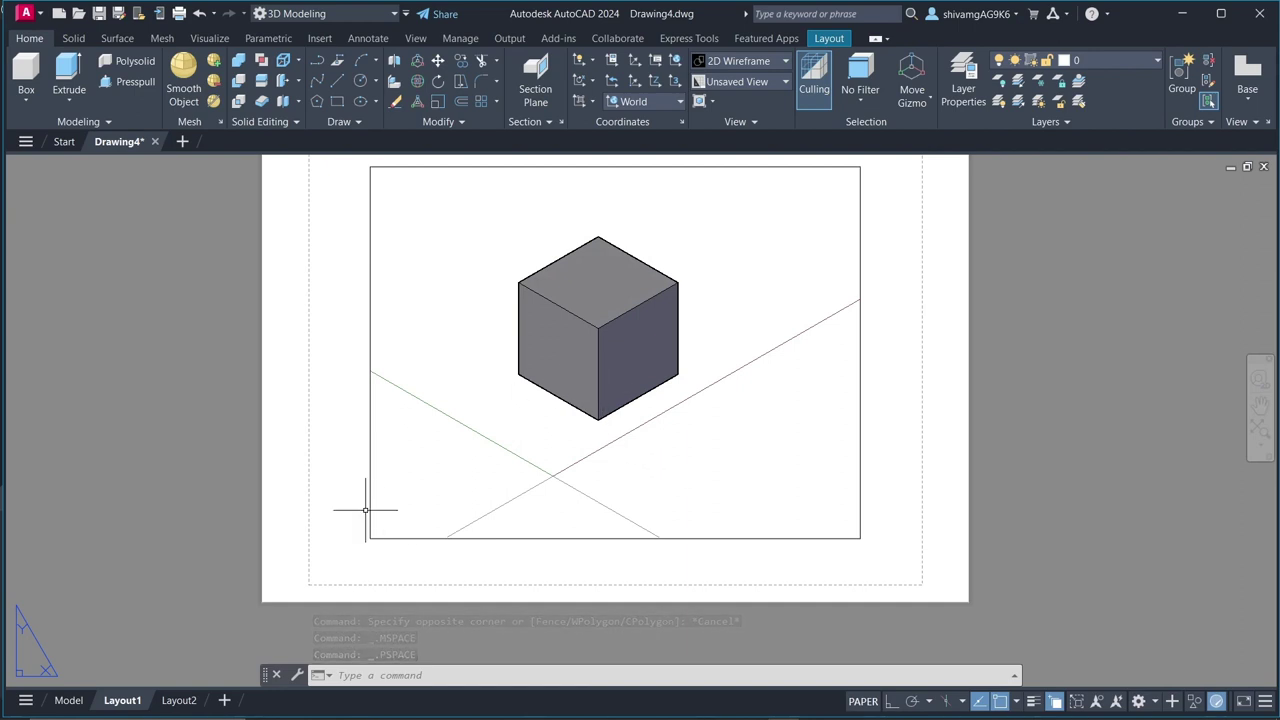
text(l)
key(Return)
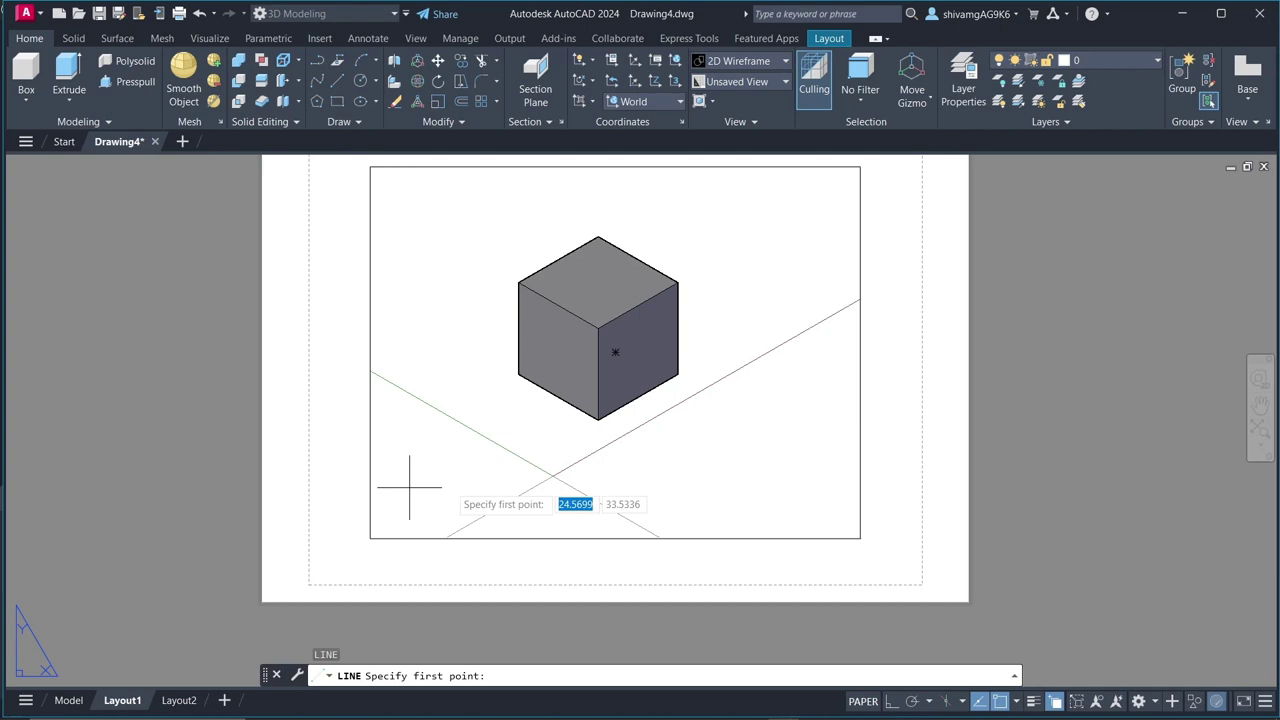
click(598, 420)
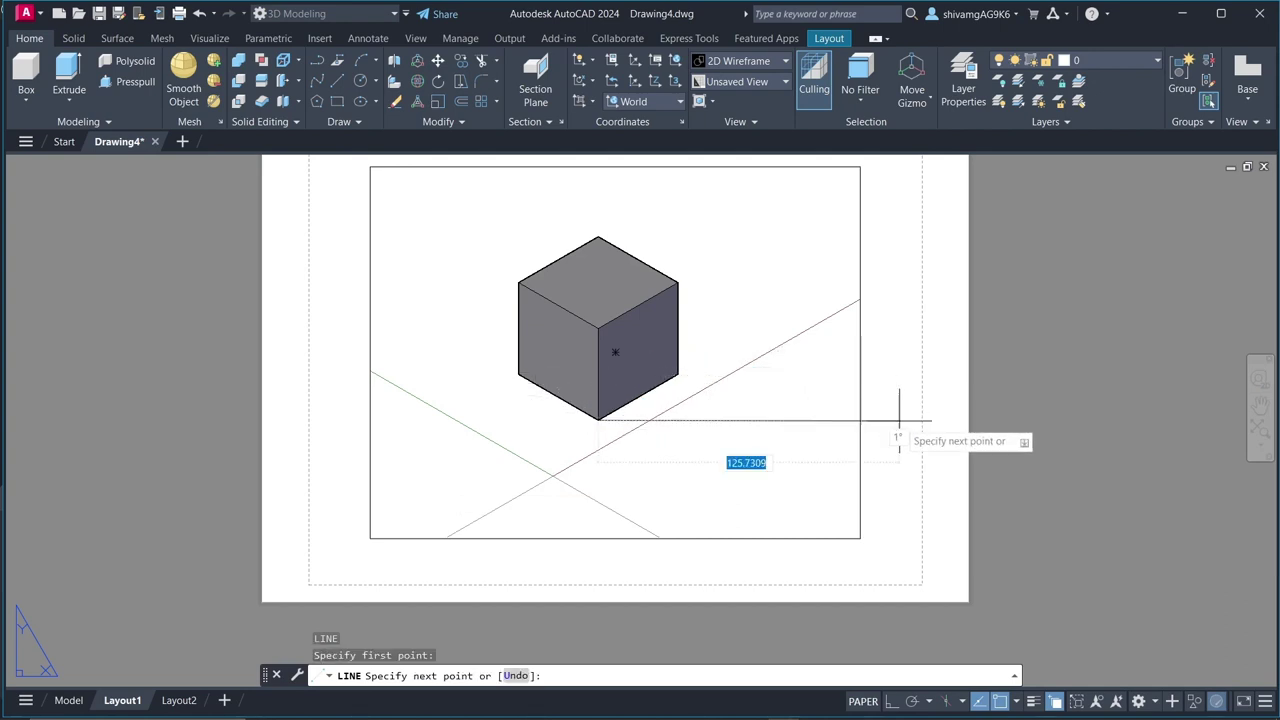
key(F8)
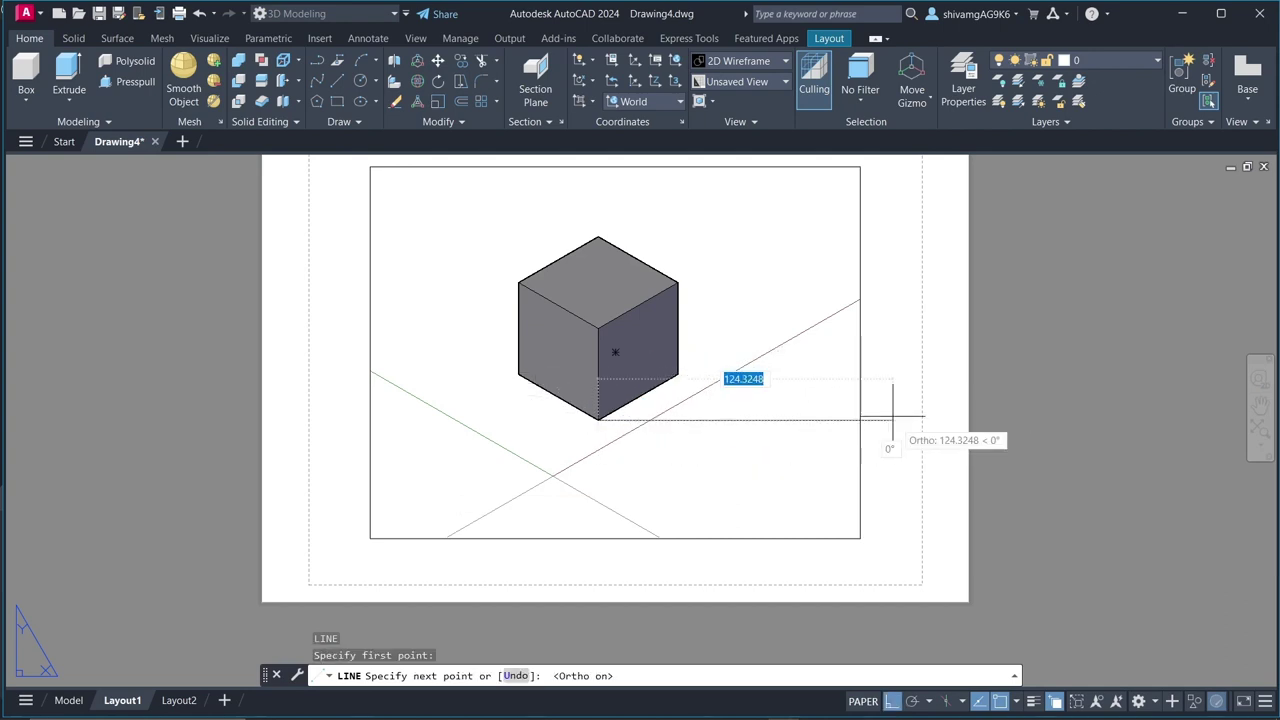
click(897, 420)
key(Escape)
key(Escape)
- Grip-stretch the line's left end past the left side of the cube
click(713, 421)
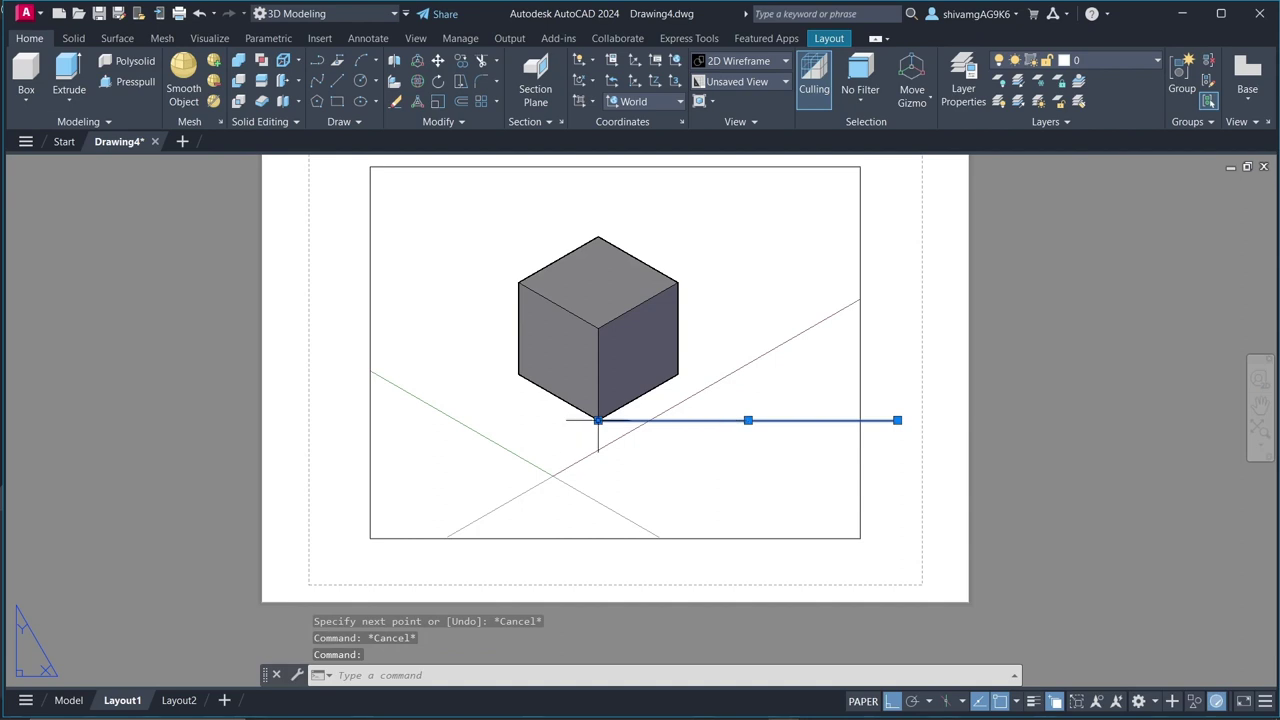
click(598, 420)
click(334, 421)
key(Escape)
key(Escape)
key(Escape)
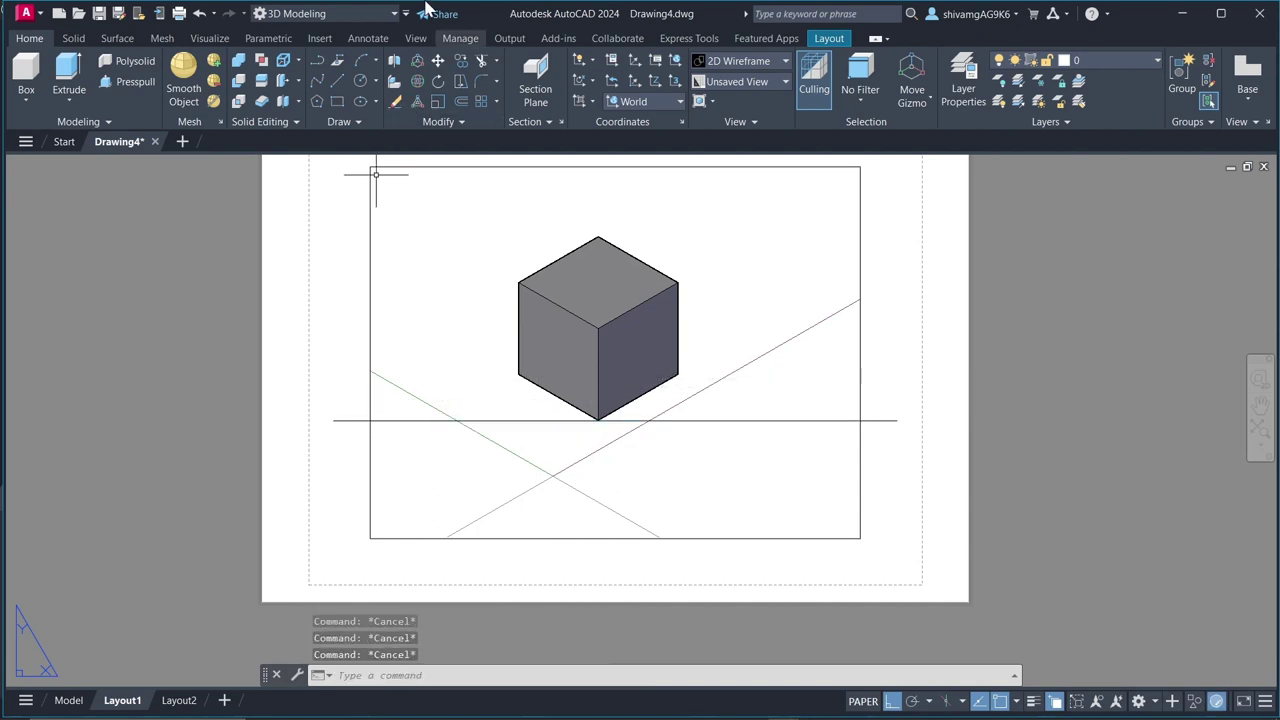
- Add a 30° angular dimension between the cube's lower-right edge and the horizontal line
click(368, 38)
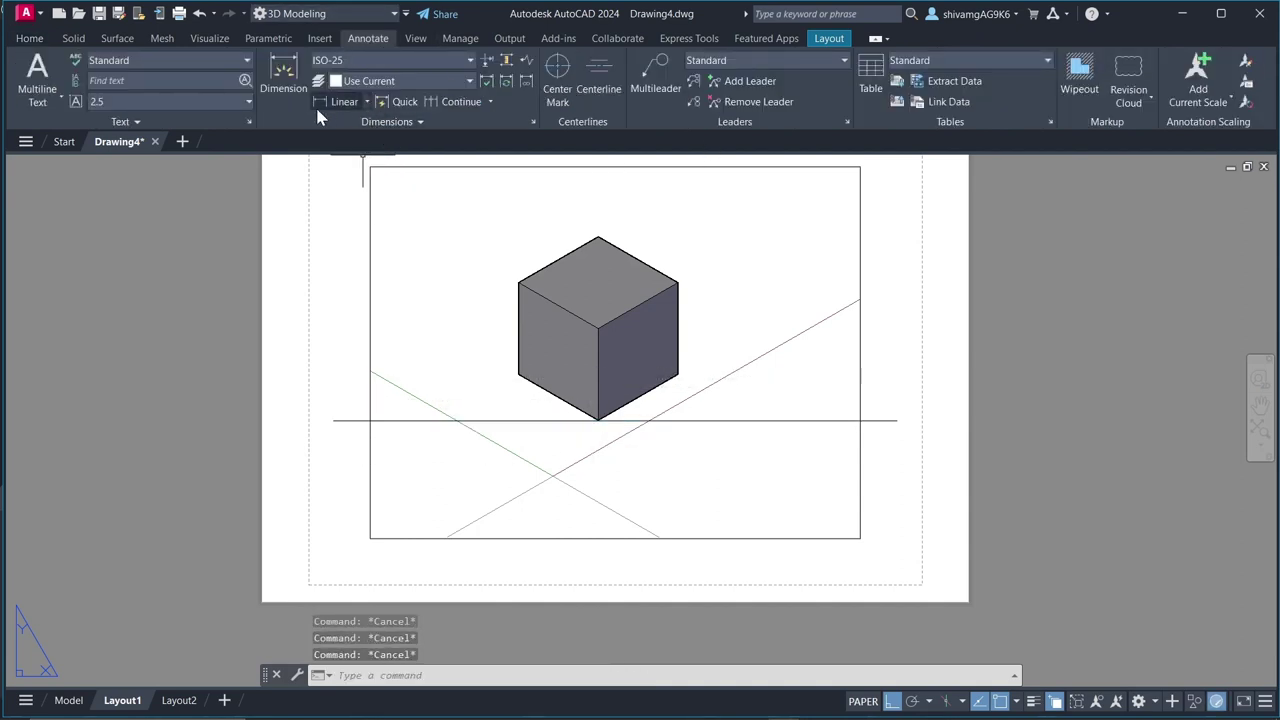
click(367, 101)
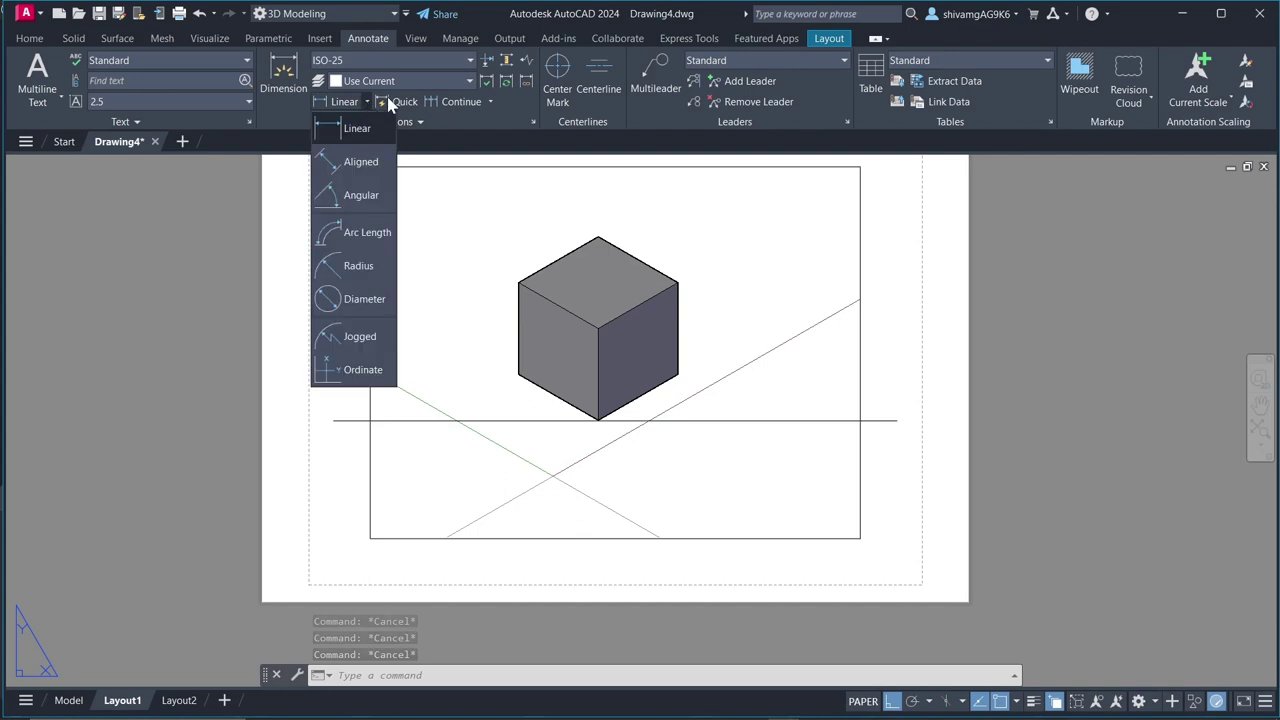
click(358, 200)
scroll(662, 424, up, 6)
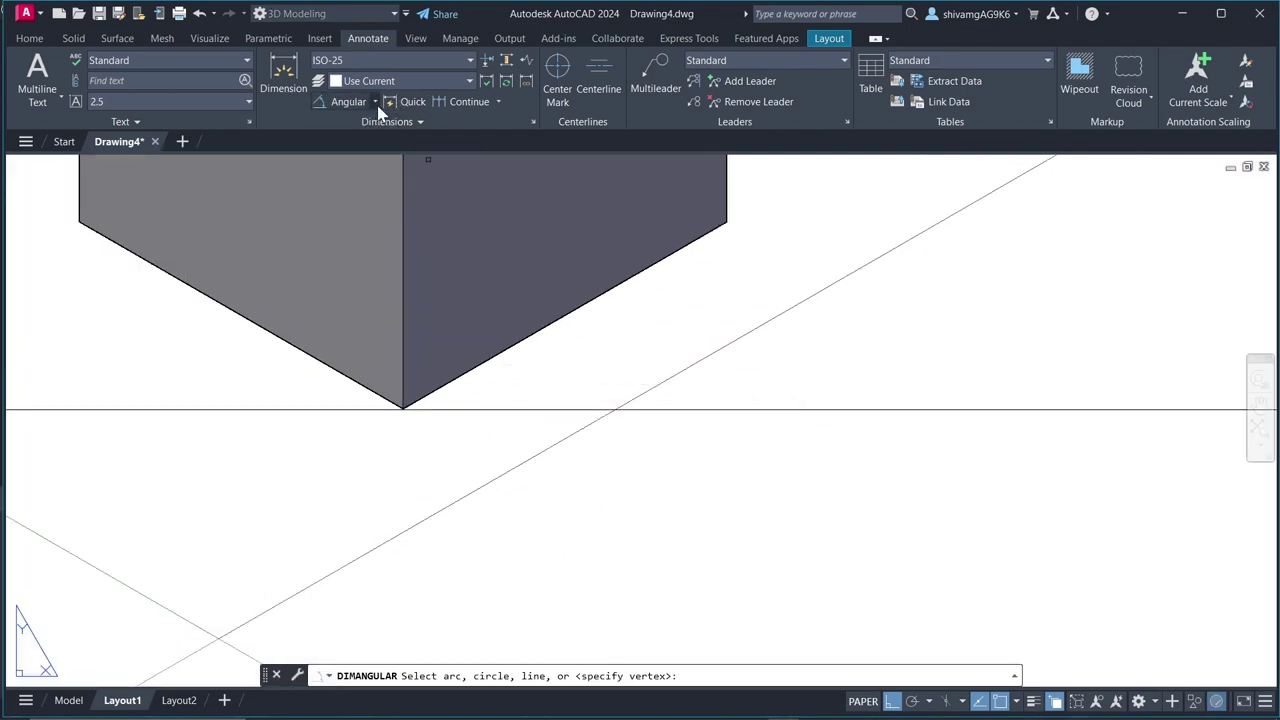
click(500, 352)
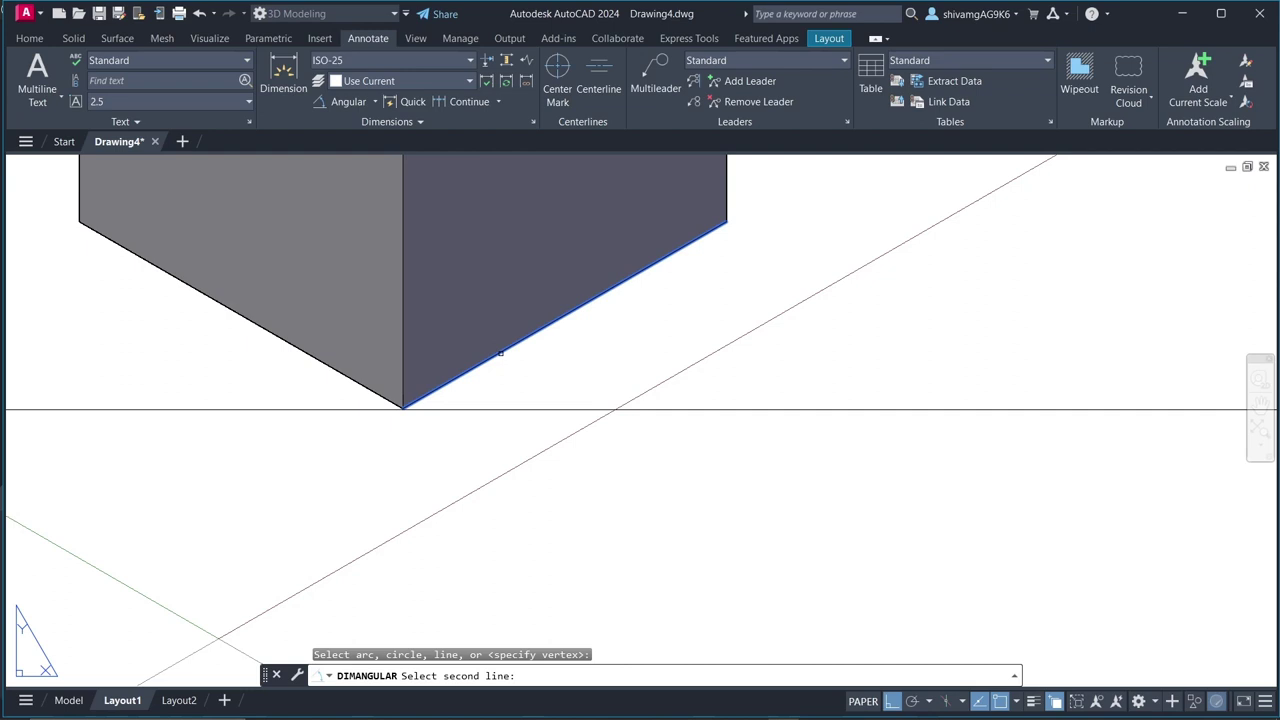
click(518, 409)
click(622, 362)
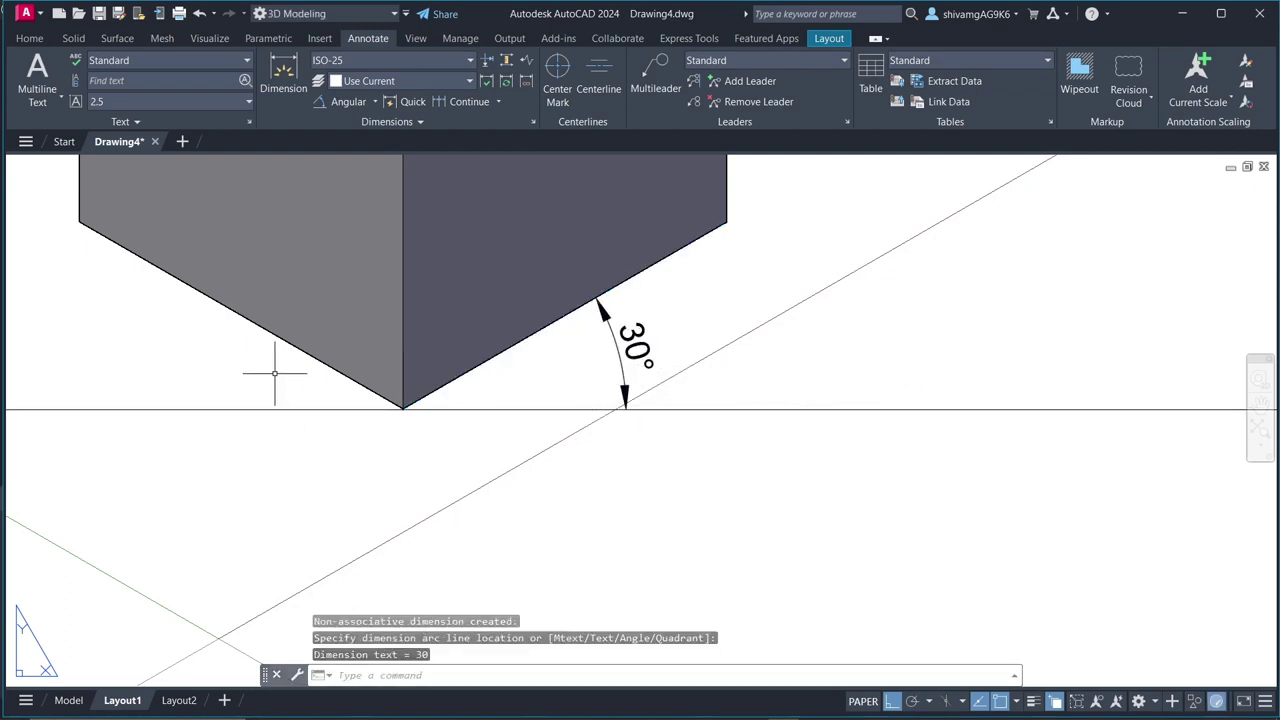
- Add a matching 30° angular dimension between the lower-left edge and the horizontal line
key(Return)
click(300, 350)
click(292, 410)
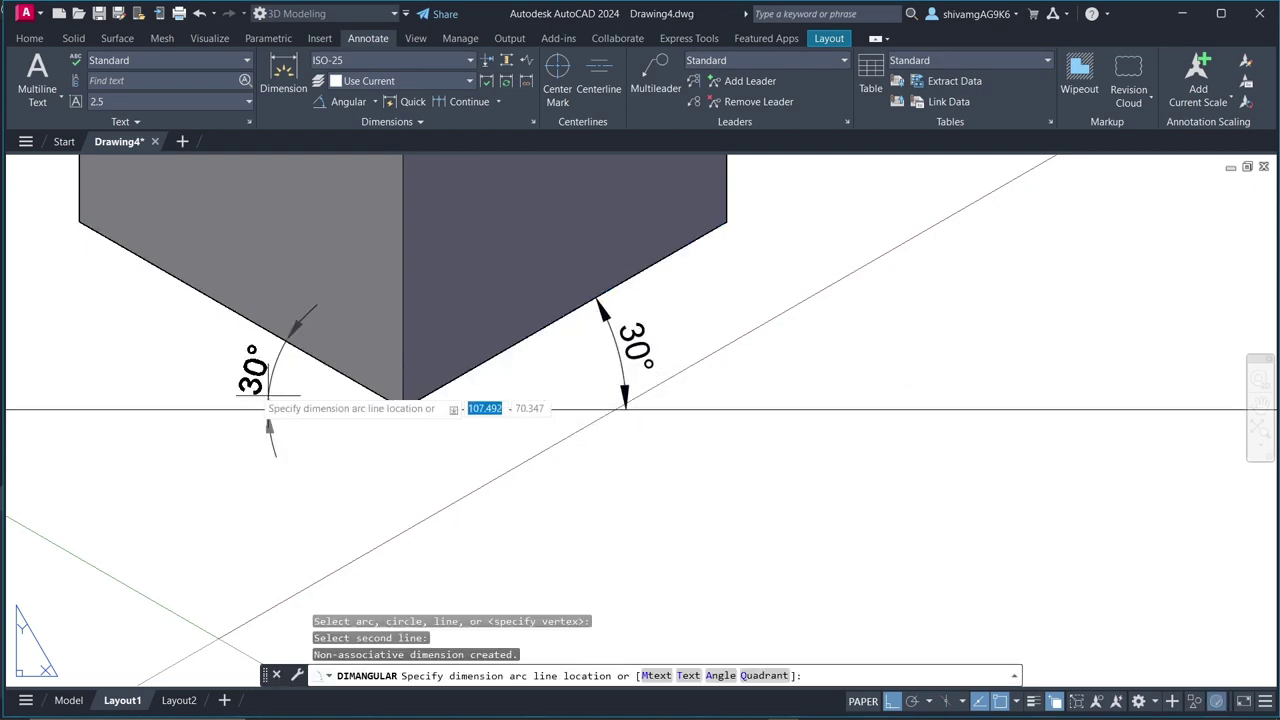
click(190, 355)
scroll(190, 355, down, 8)
scroll(448, 354, up, 8)
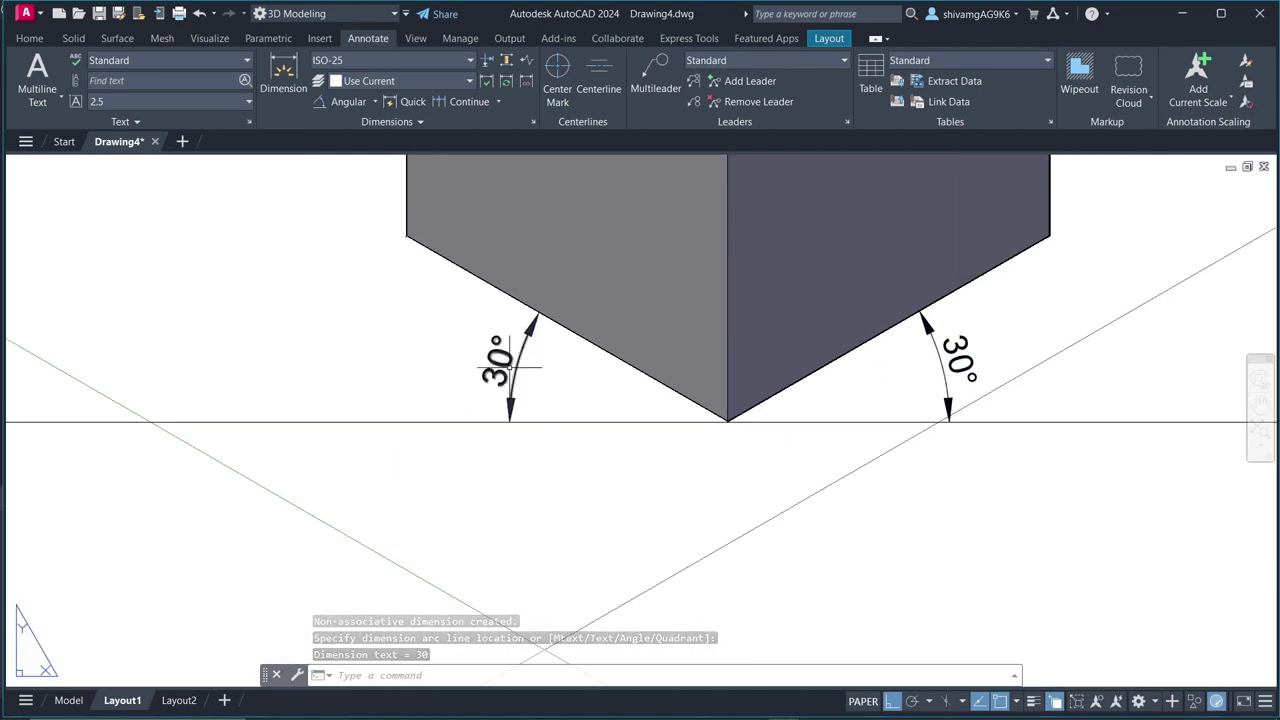
scroll(528, 458, down, 3)
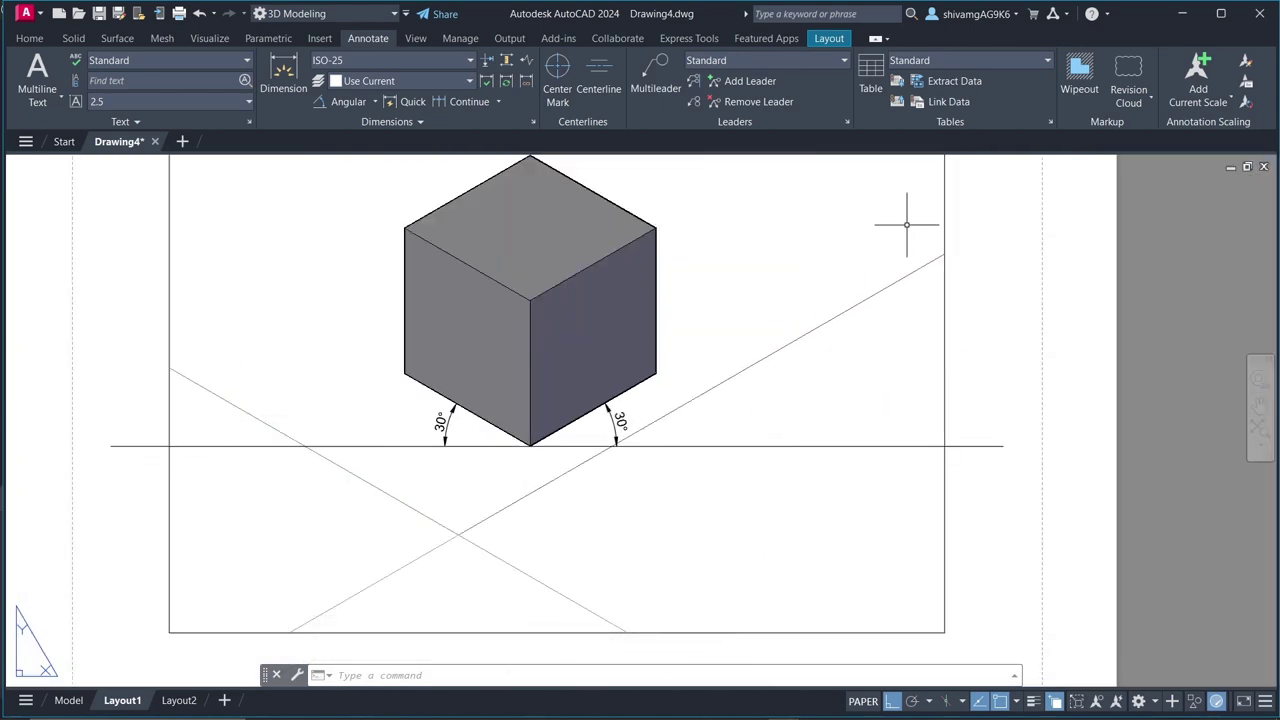
- Return to Model space, zoom in on the shaded cube, and bring up the Home ribbon tab
click(68, 700)
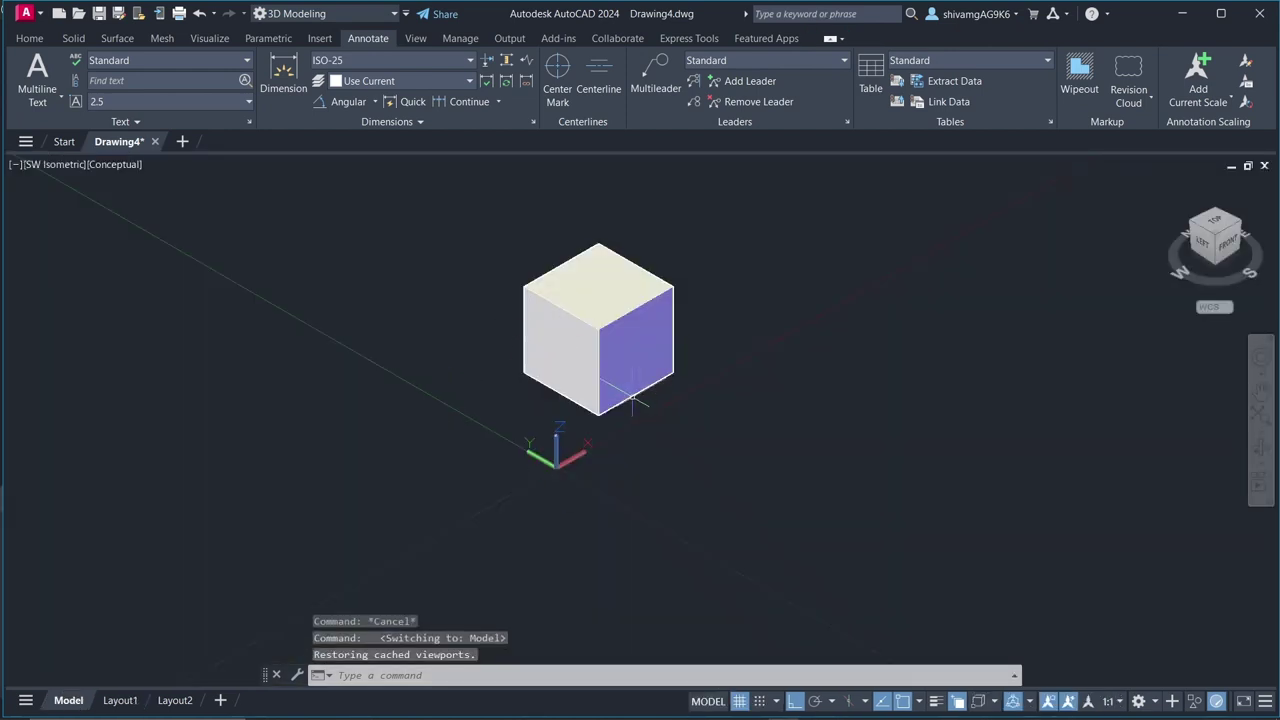
scroll(600, 268, up, 4)
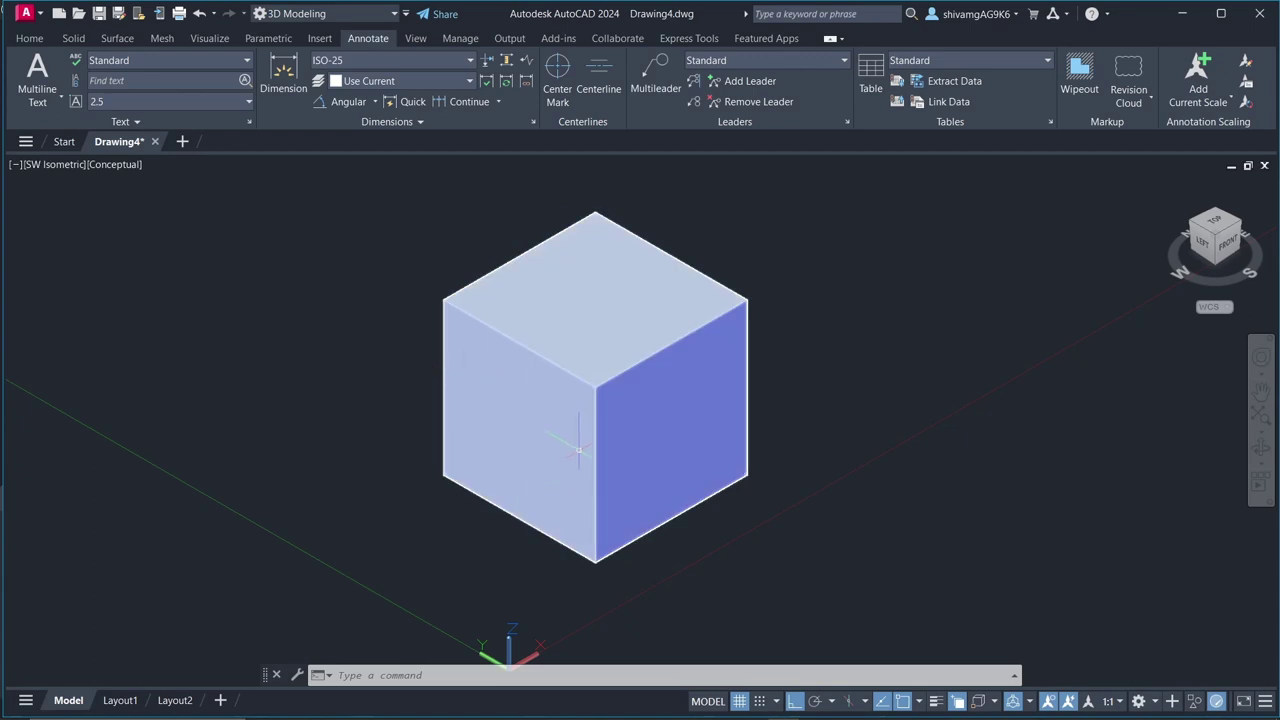
mouse_move(727, 381)
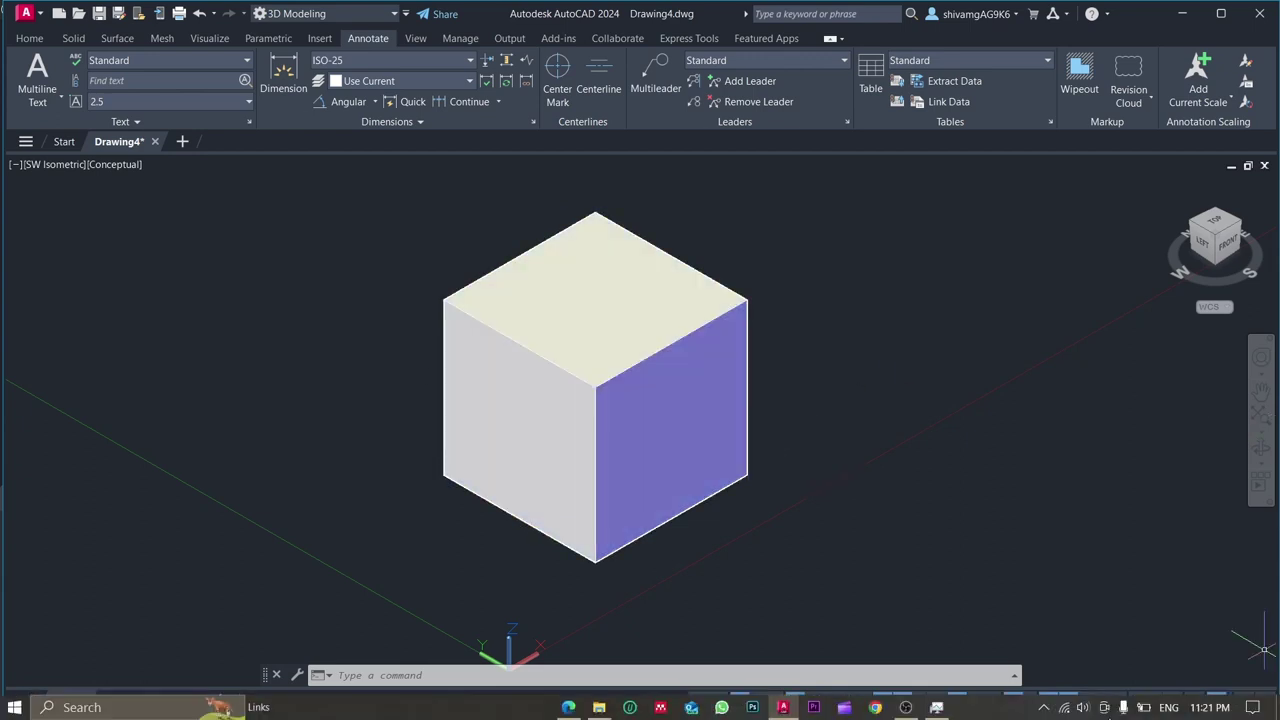
click(1155, 703)
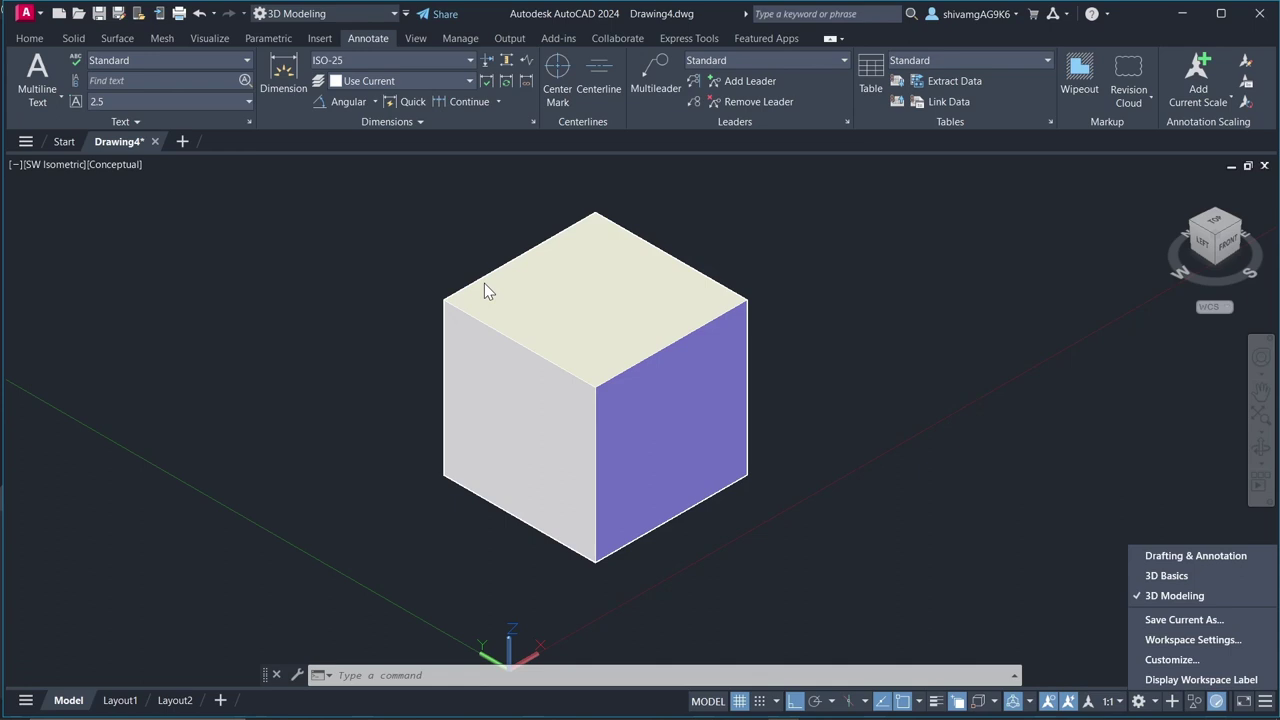
click(37, 45)
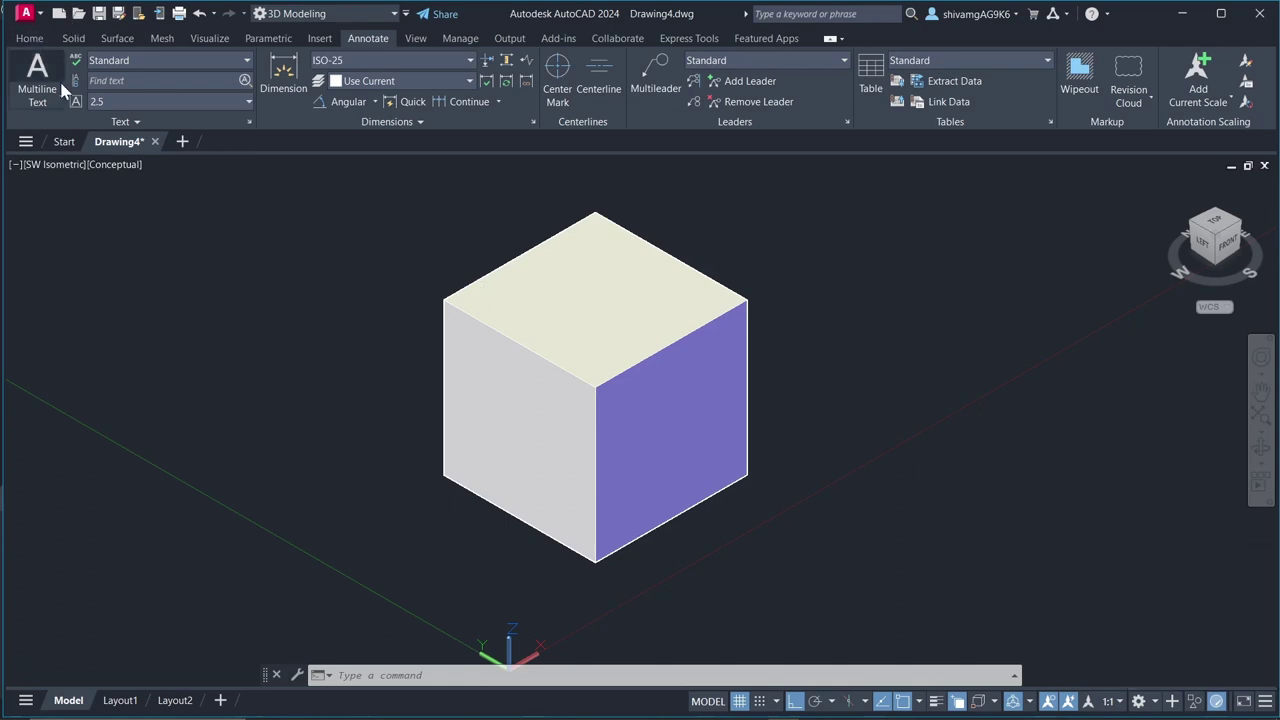
click(30, 38)
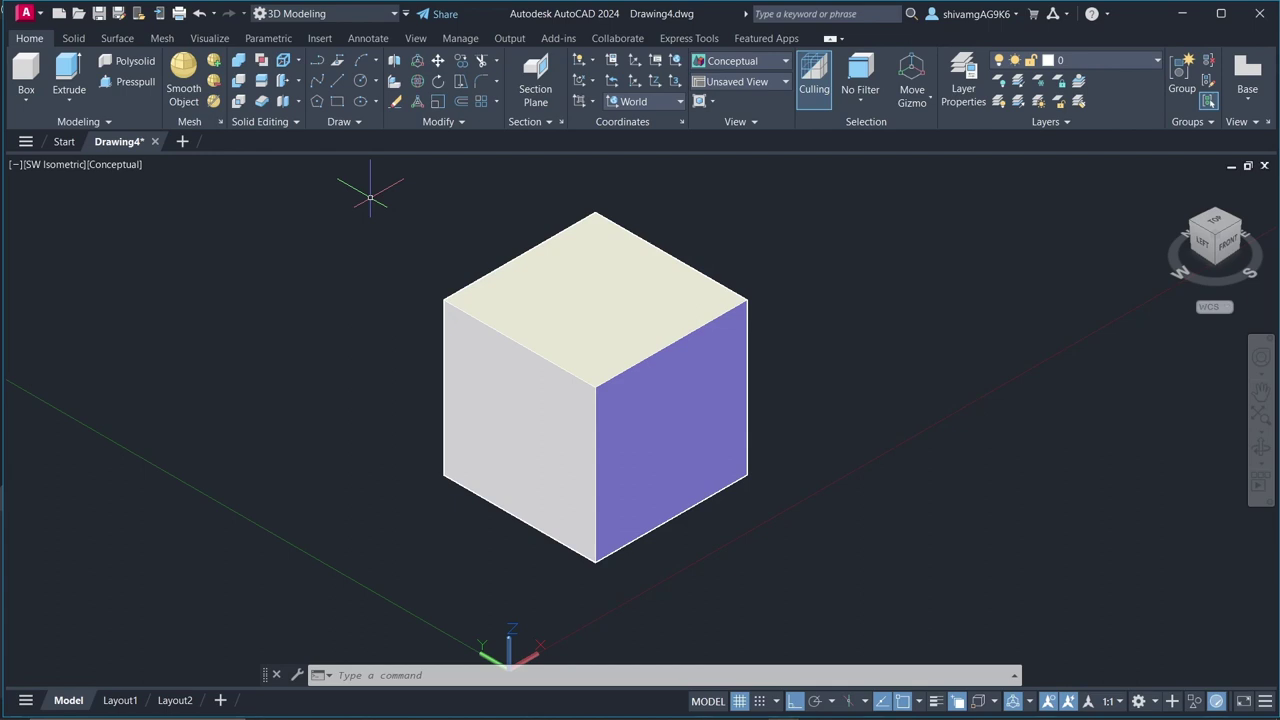
- Switch to the Drafting & Annotation workspace and dismiss the Activity Insights panel
click(1155, 701)
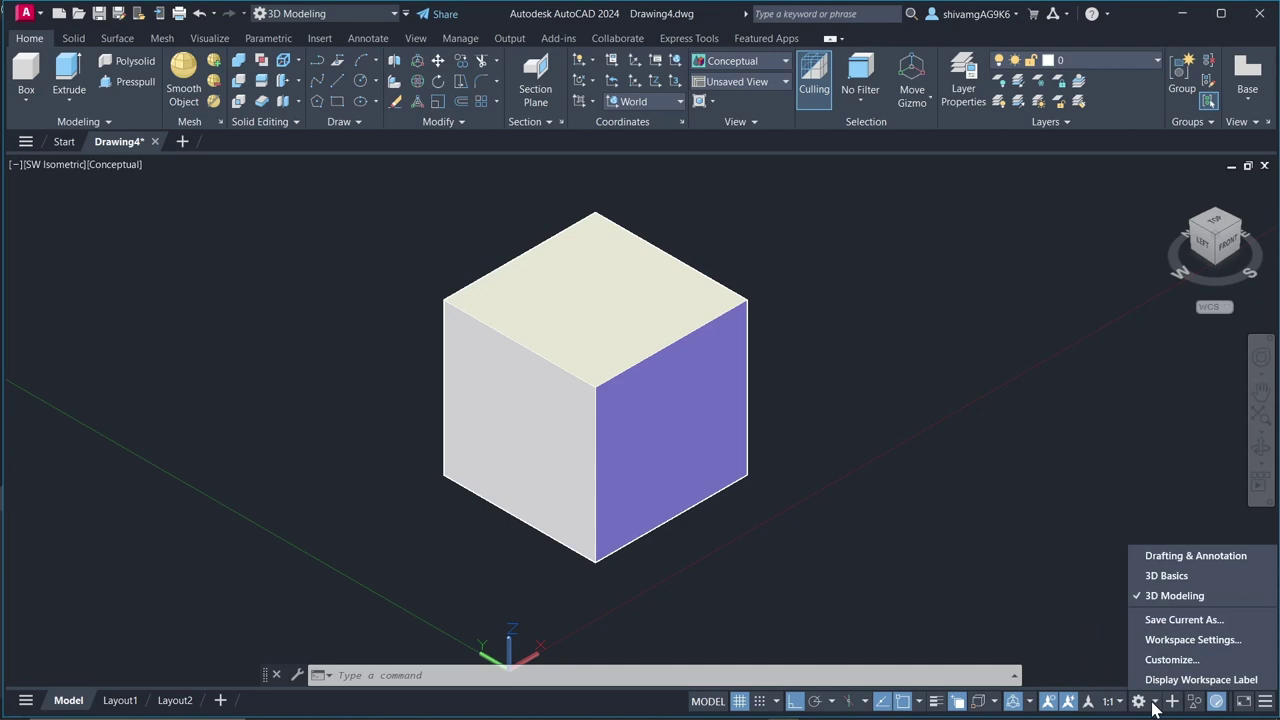
click(1196, 556)
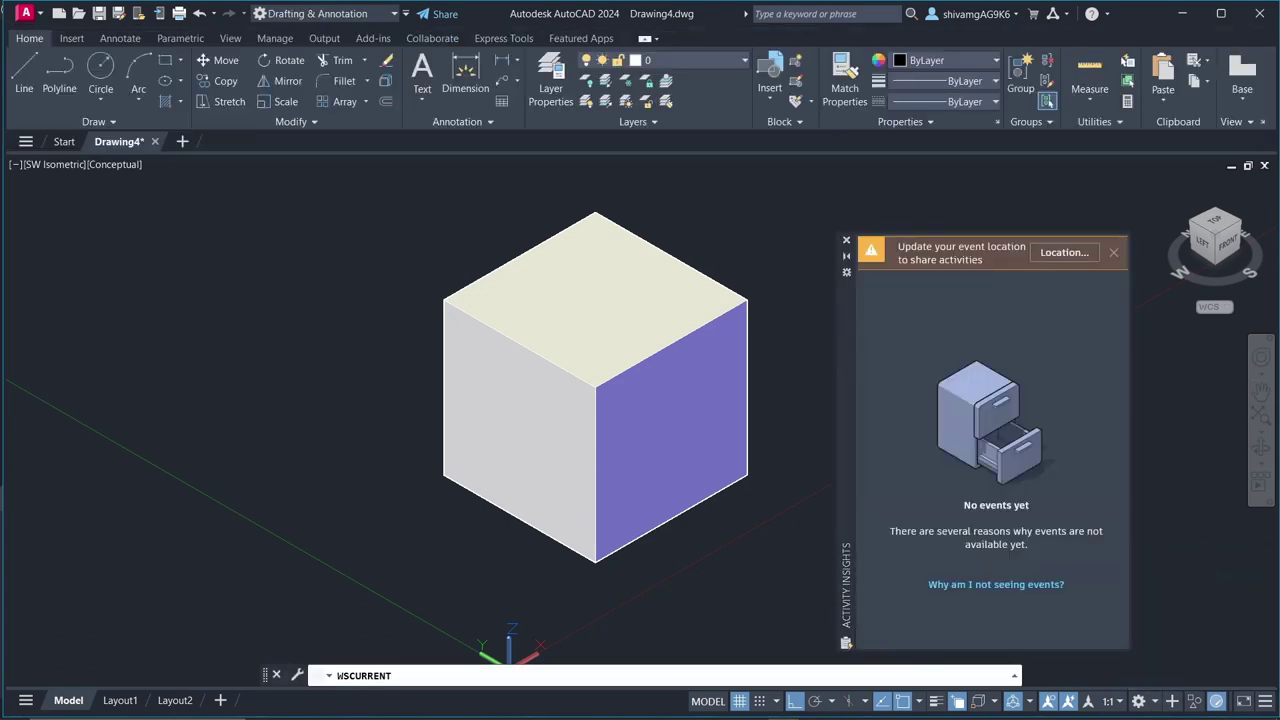
click(846, 240)
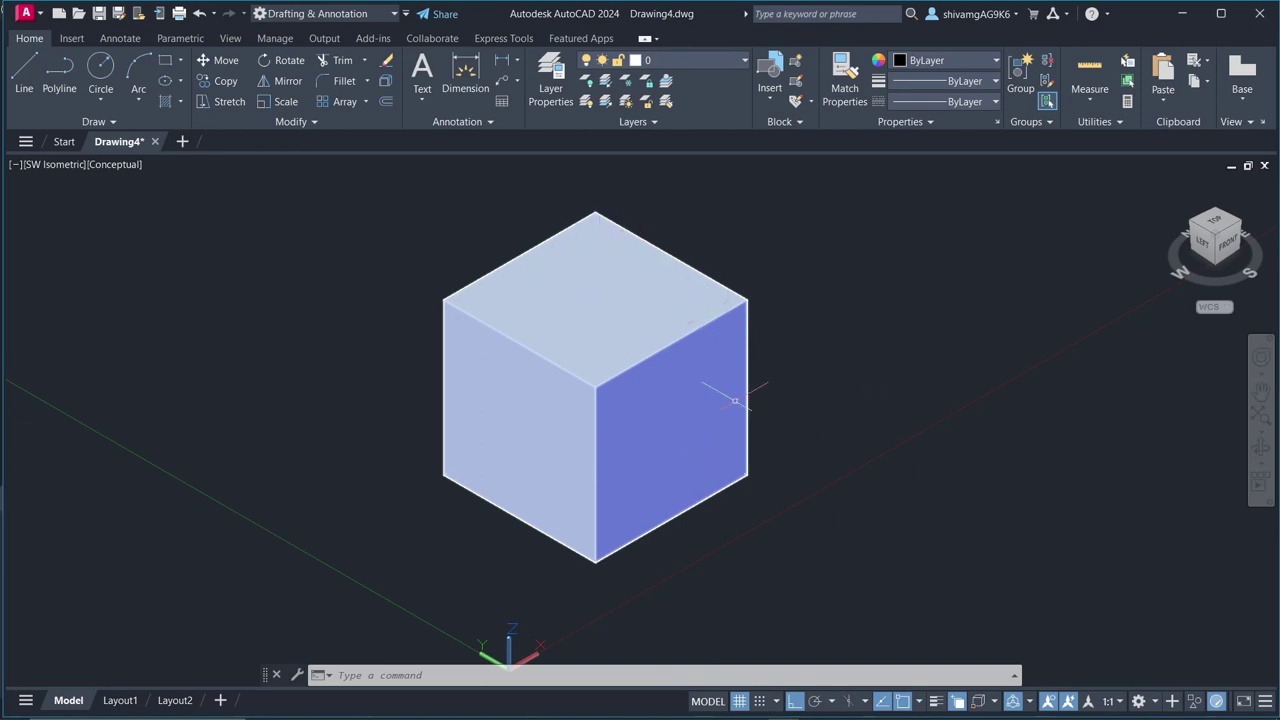
scroll(880, 351, down, 1)
key(Escape)
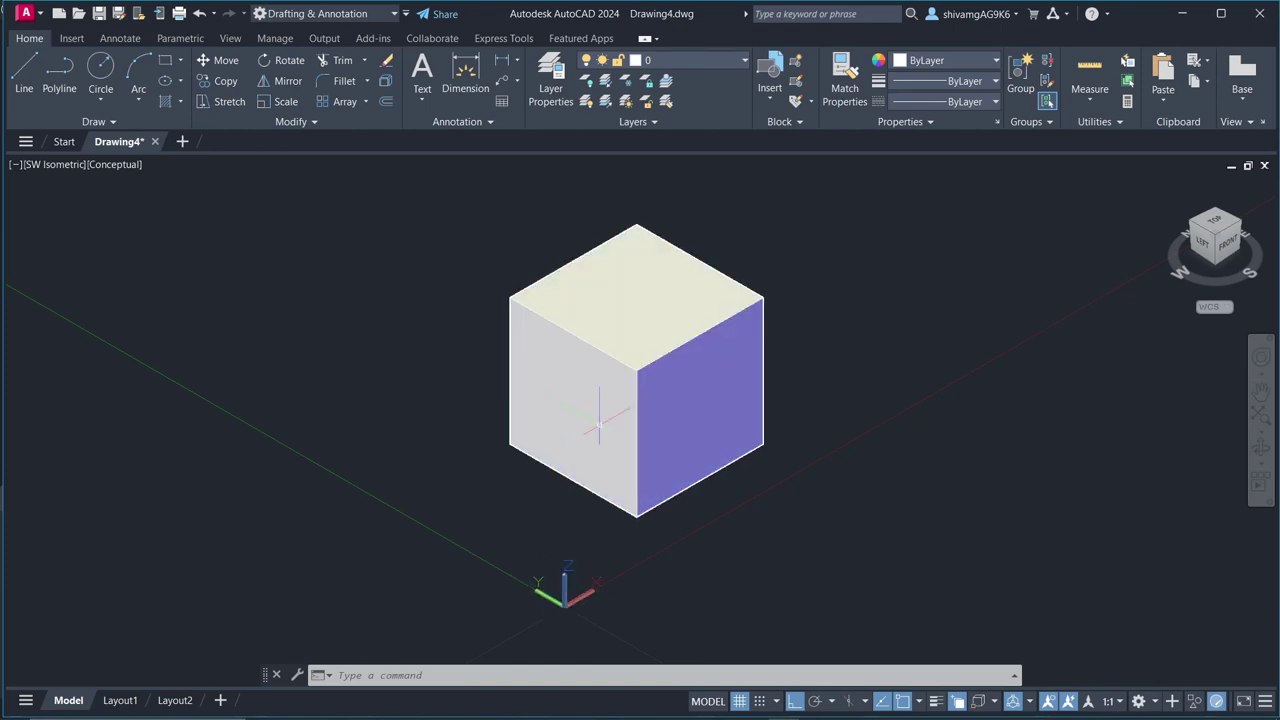
- Enable Isodraft on the status bar with the Left isoplane active
click(852, 701)
click(864, 701)
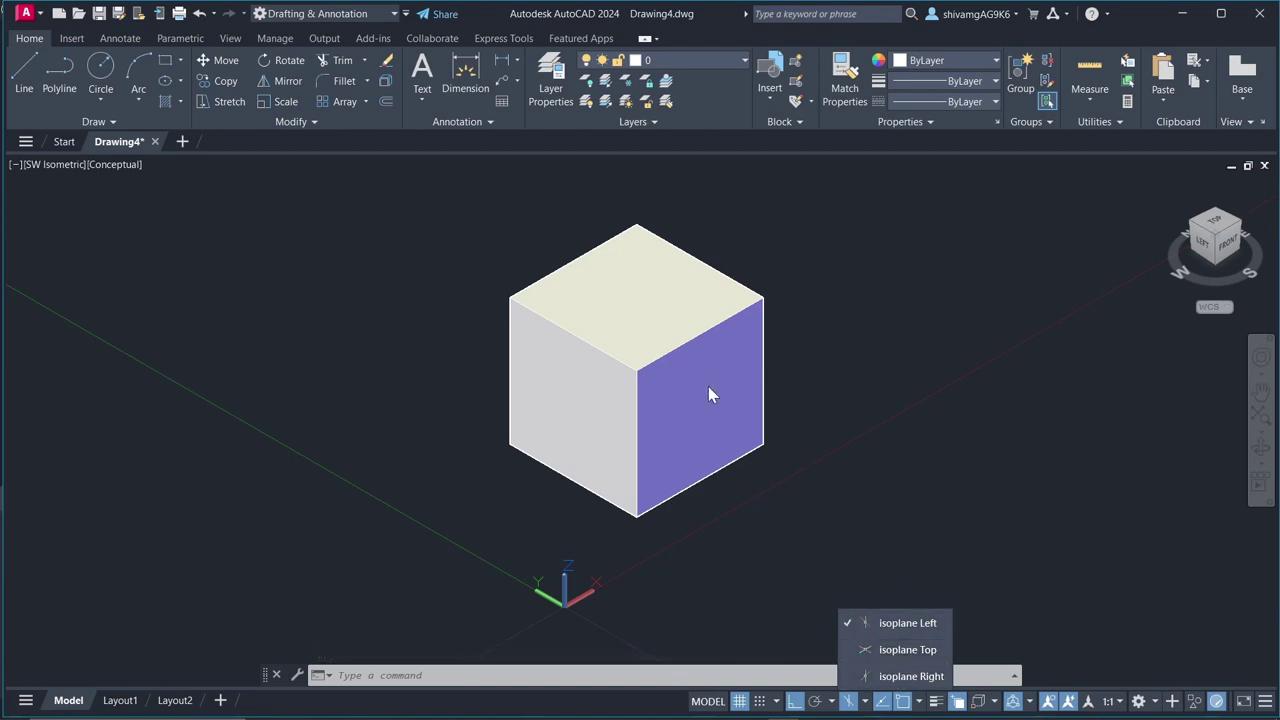
click(866, 701)
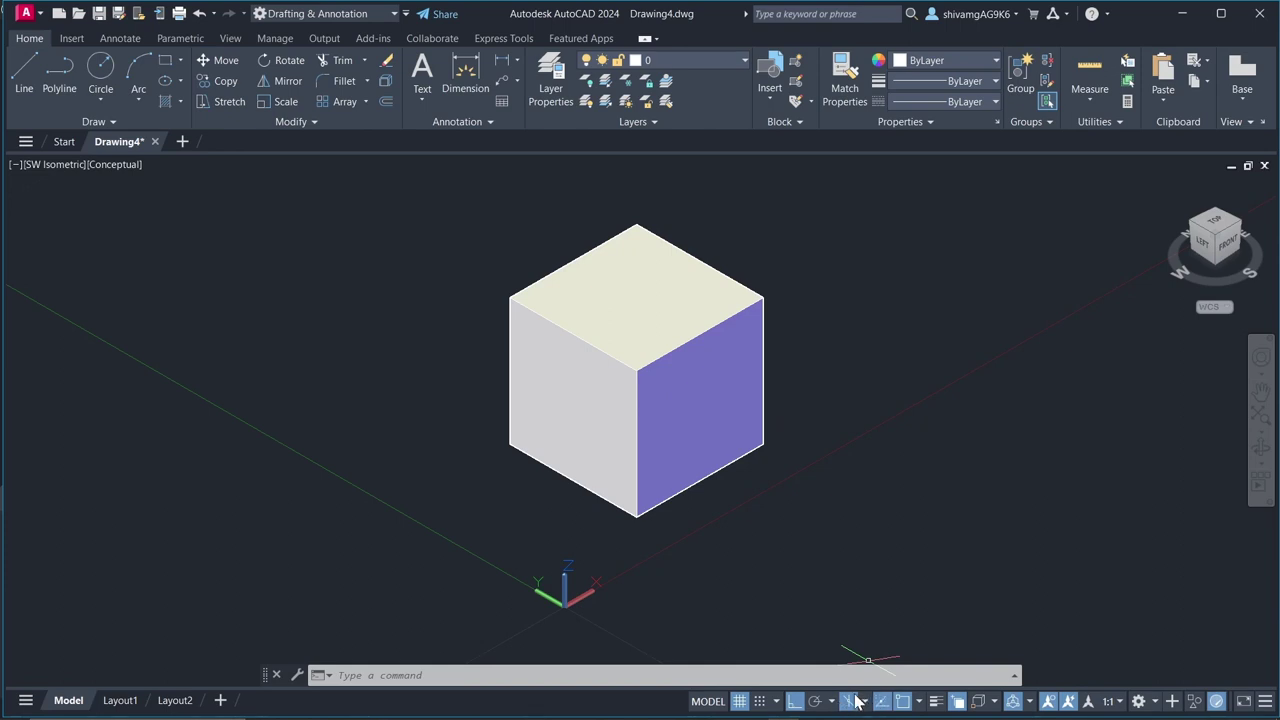
click(1265, 702)
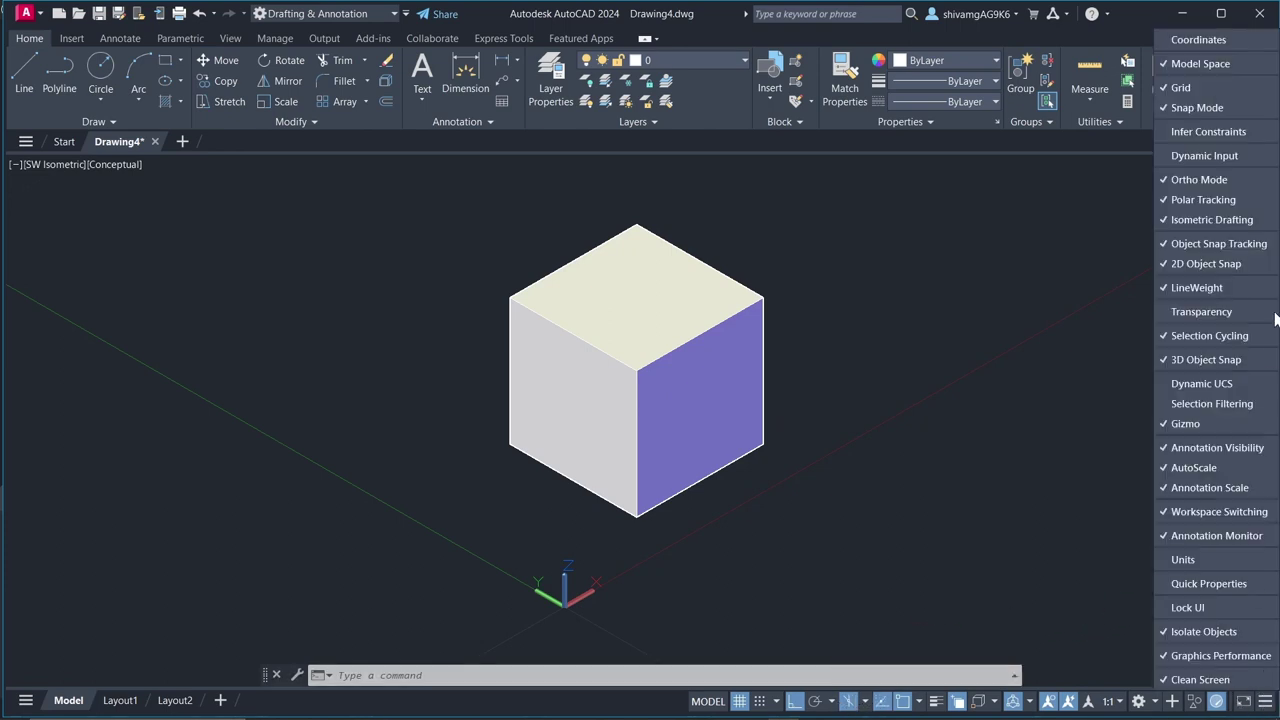
click(1166, 220)
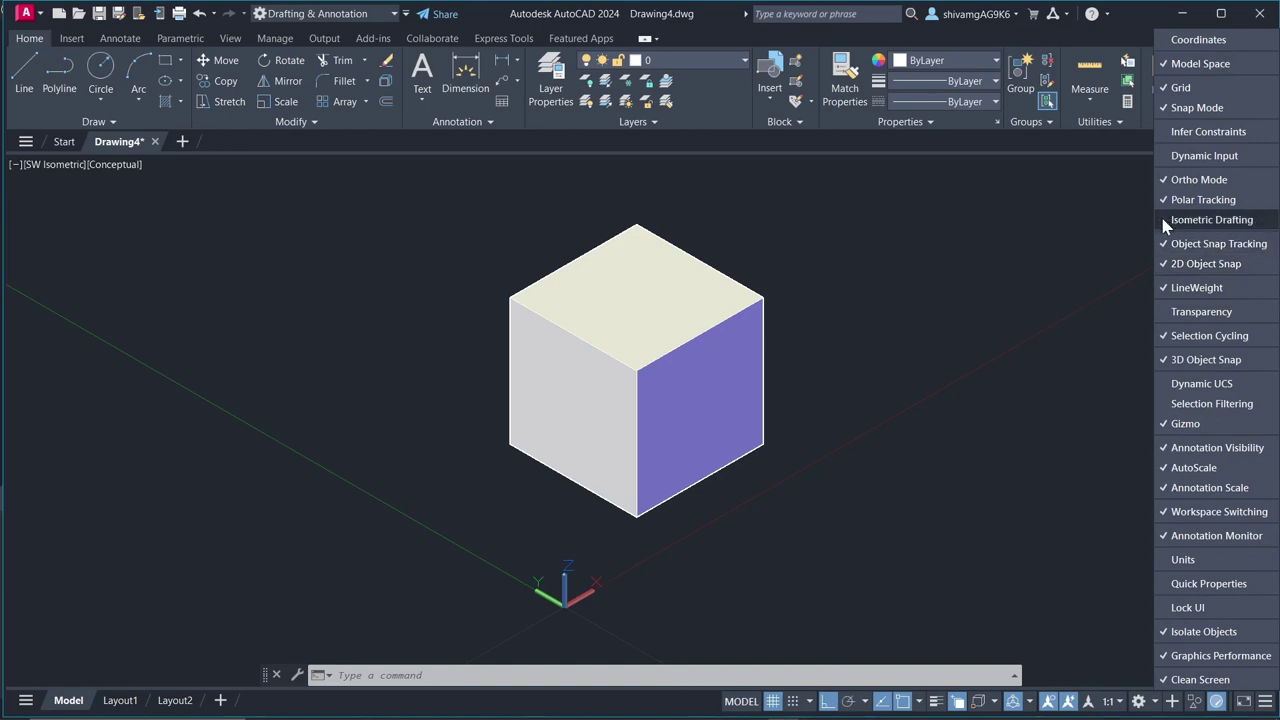
click(1166, 221)
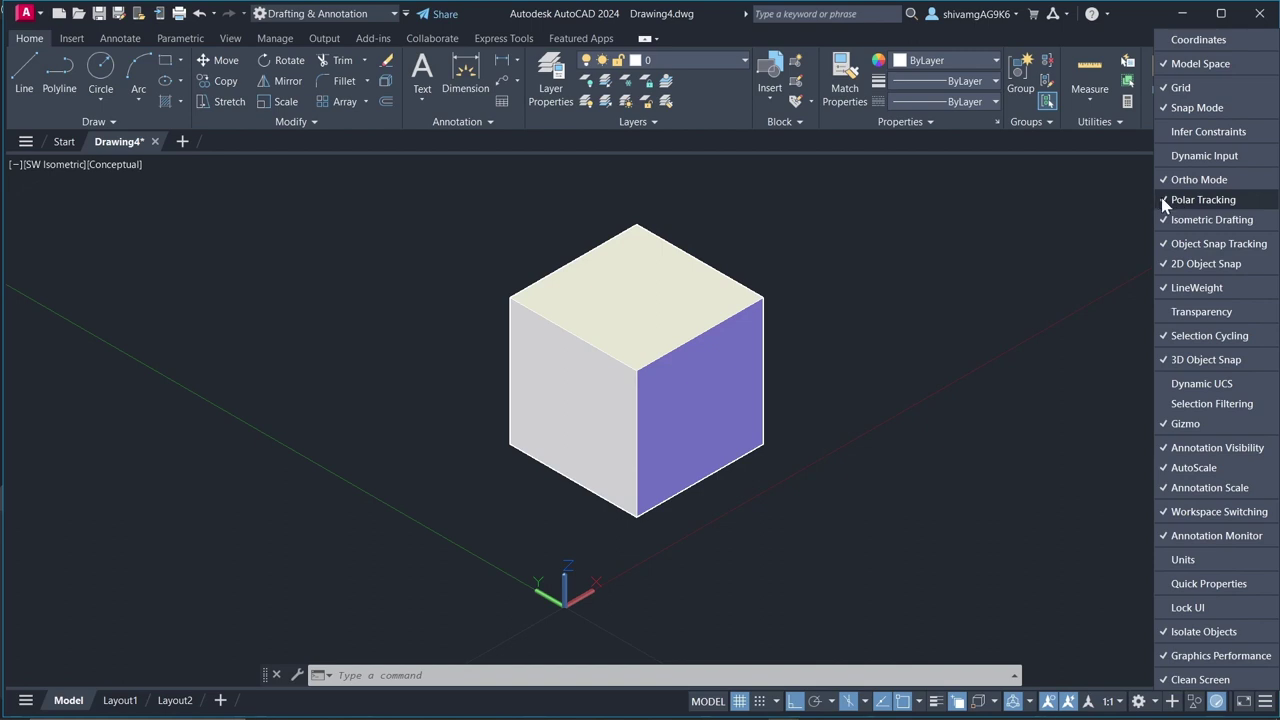
click(1266, 702)
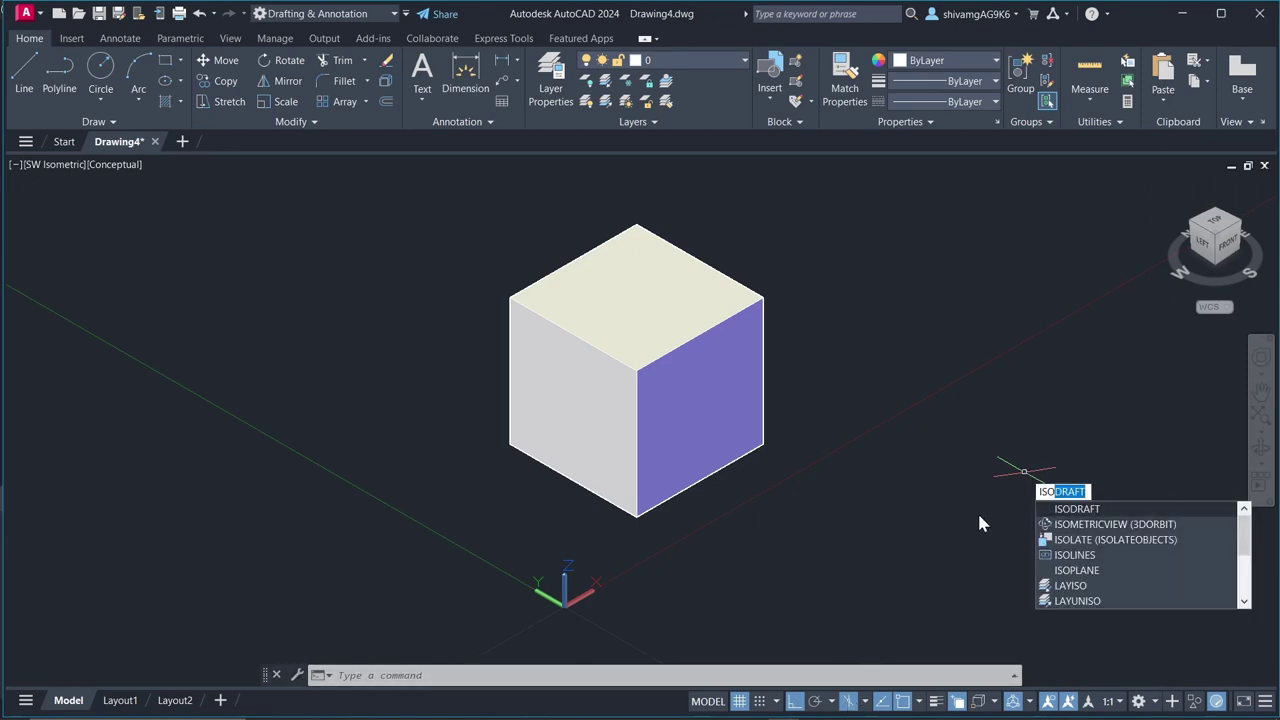
key(Escape)
key(Escape)
key(Escape)
scroll(686, 423, down, 2)
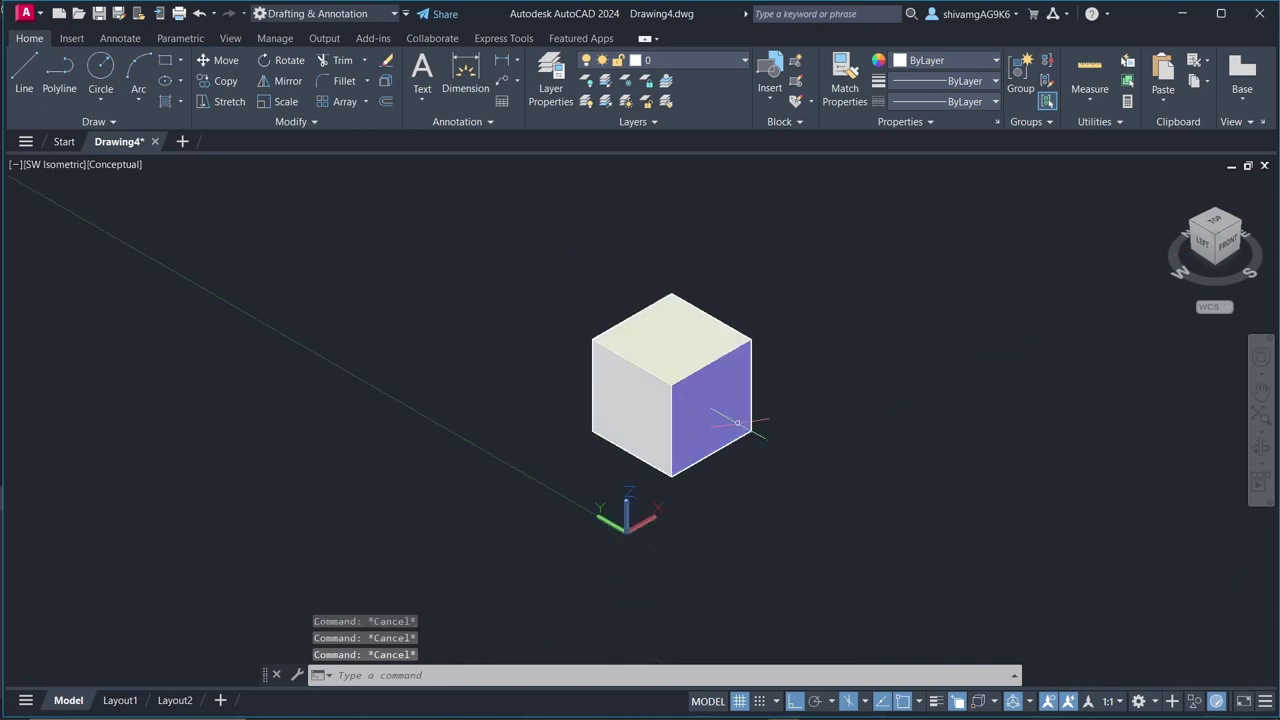
- Window-select the cube and erase it
scroll(742, 428, up, 1)
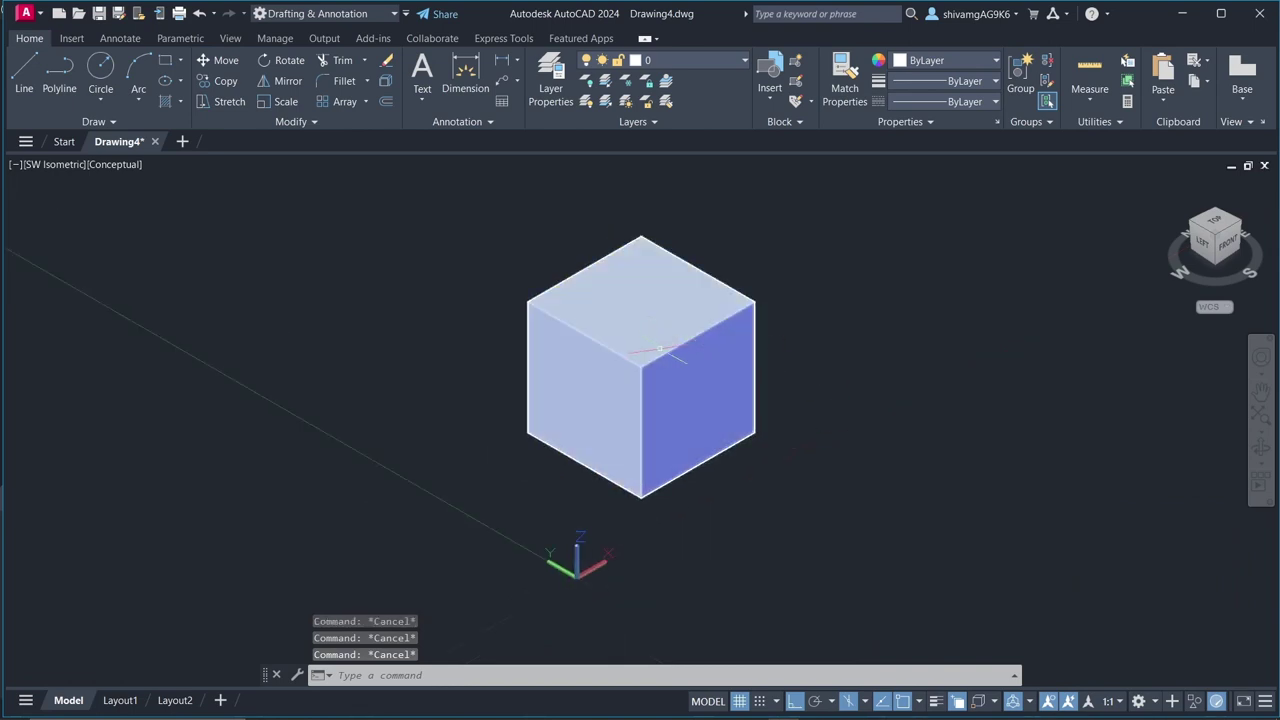
click(456, 213)
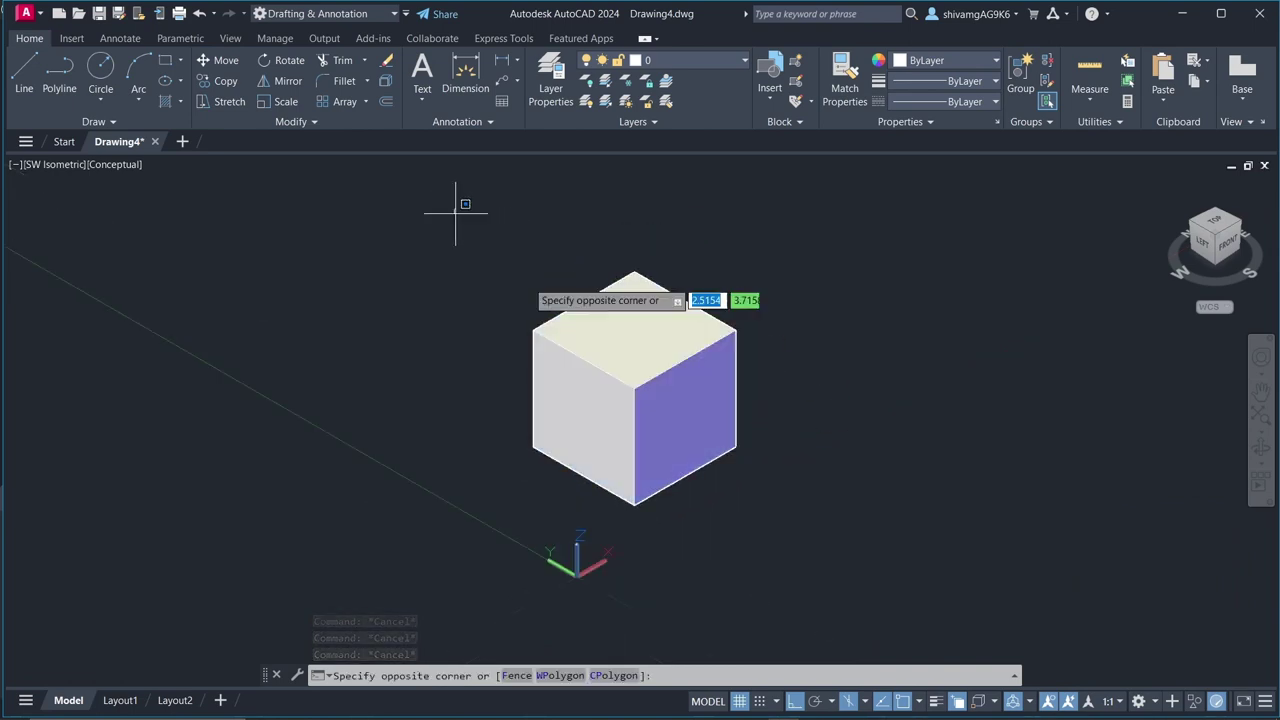
click(891, 577)
key(Delete)
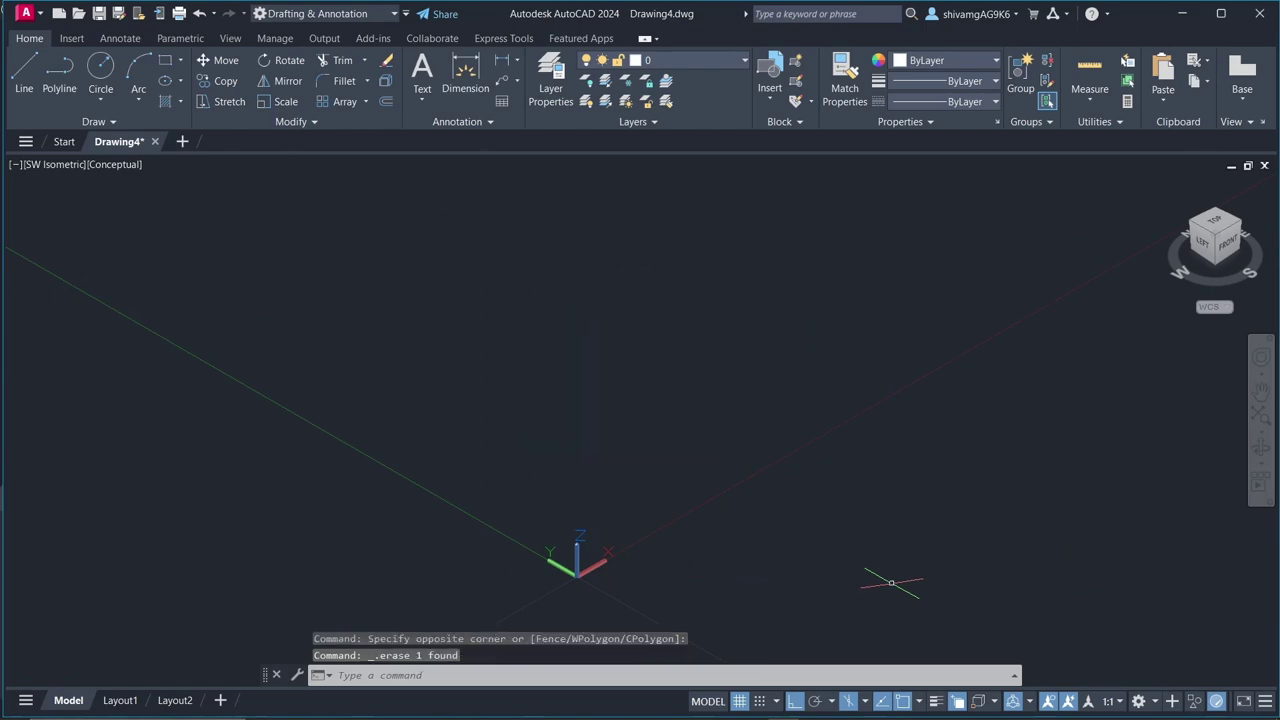
- Switch to the ViewCube's Top view, rotated so north is up
click(1207, 232)
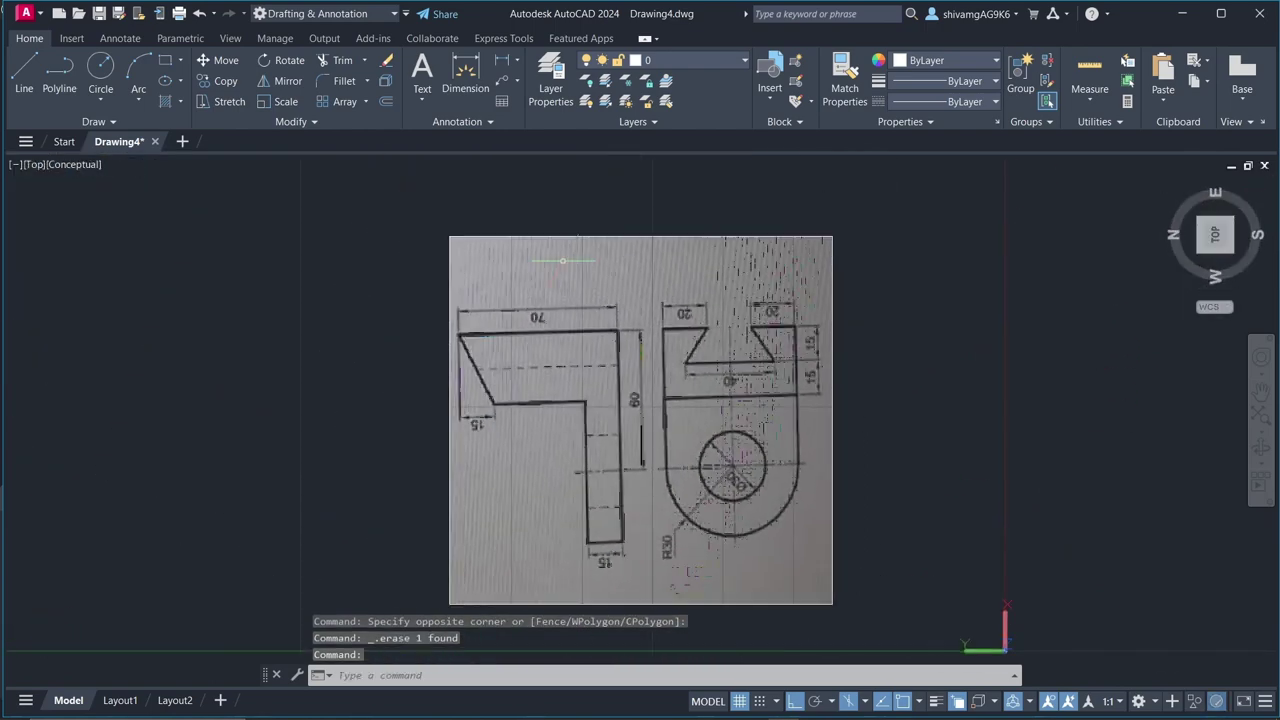
click(1265, 208)
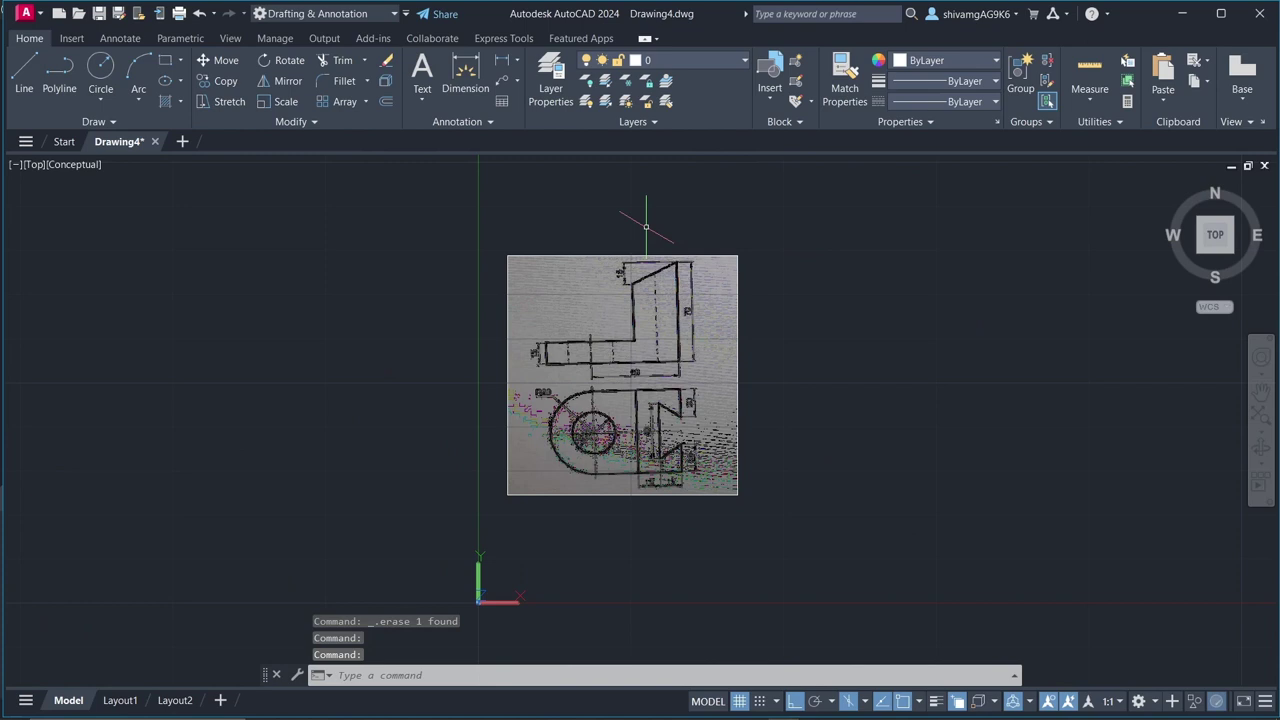
key(Escape)
key(Escape)
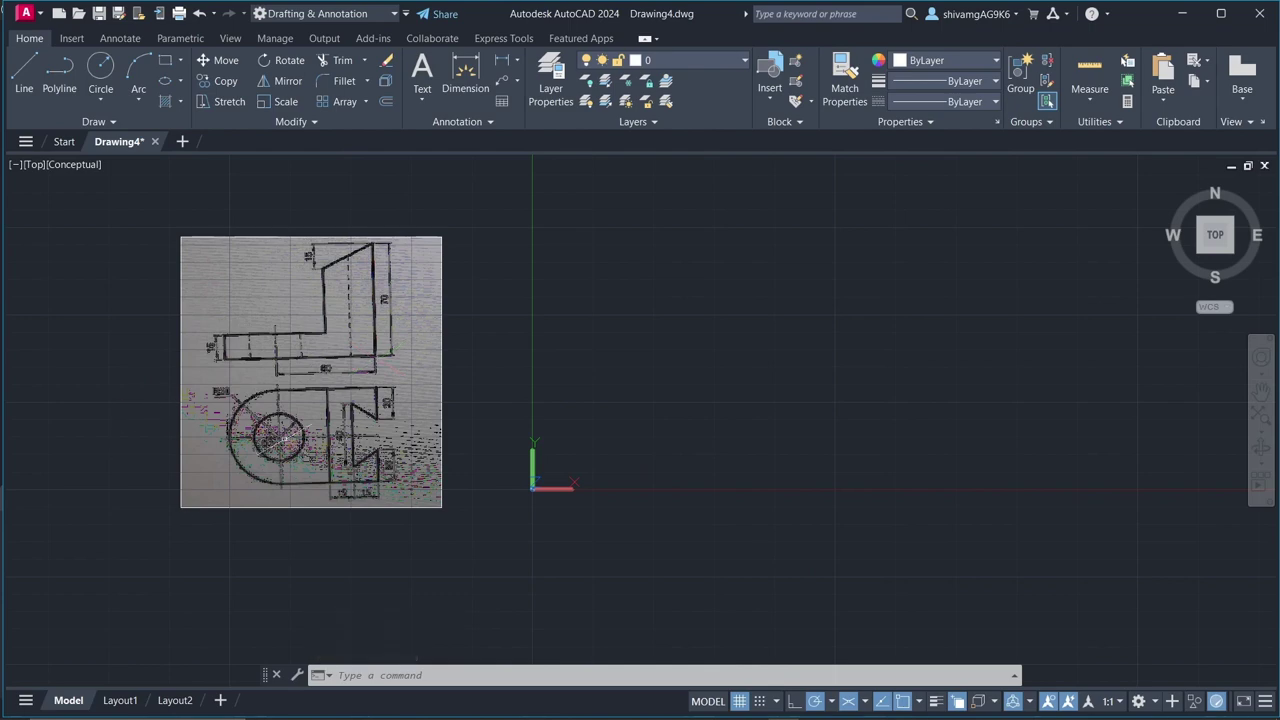
click(864, 700)
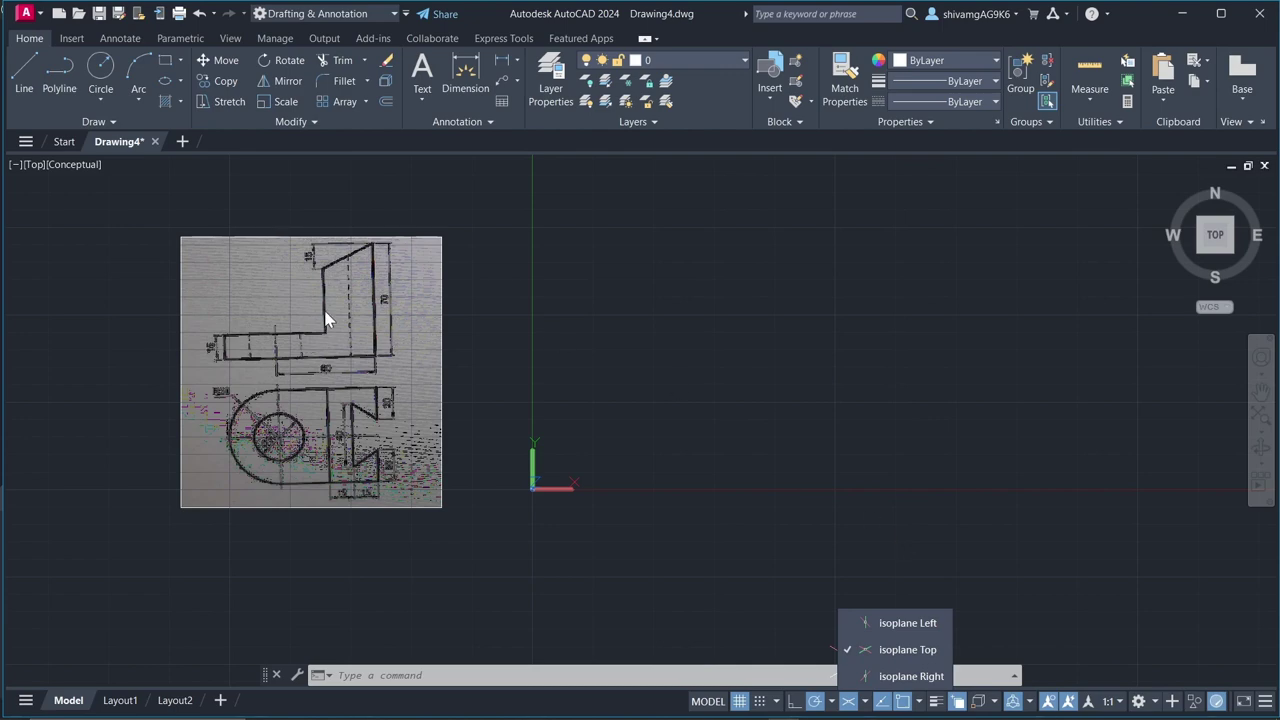
key(Escape)
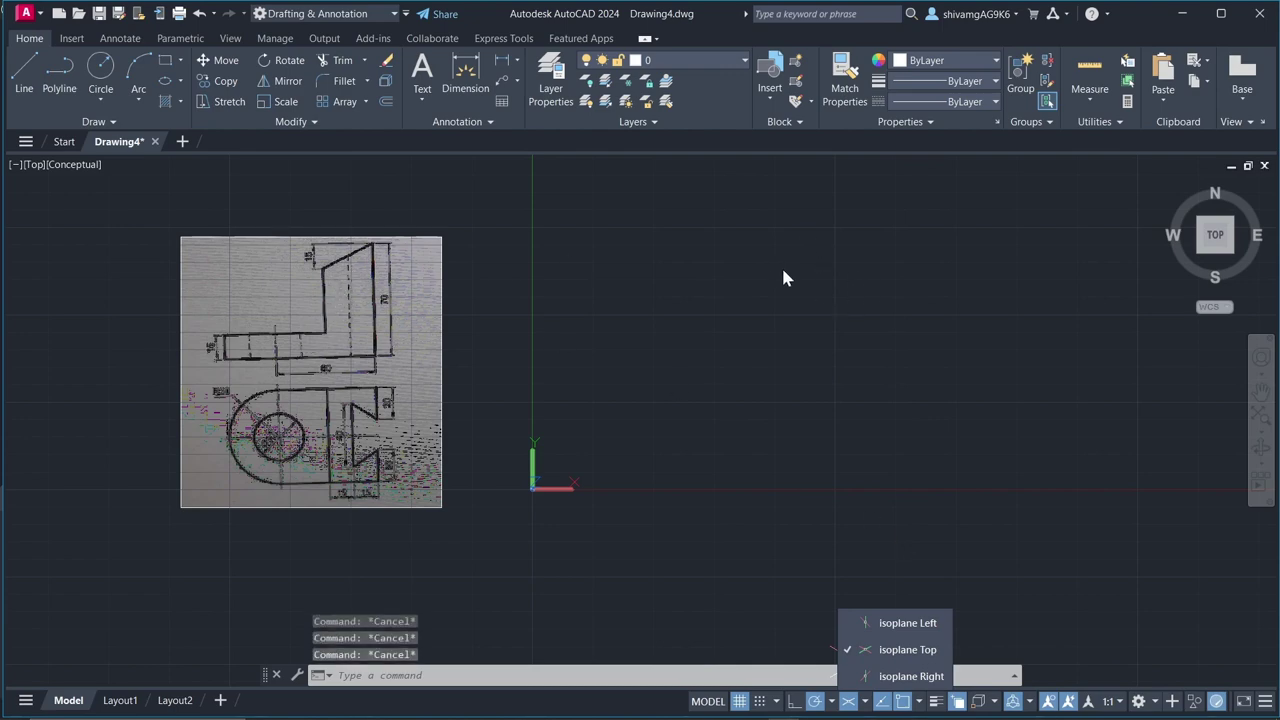
click(866, 703)
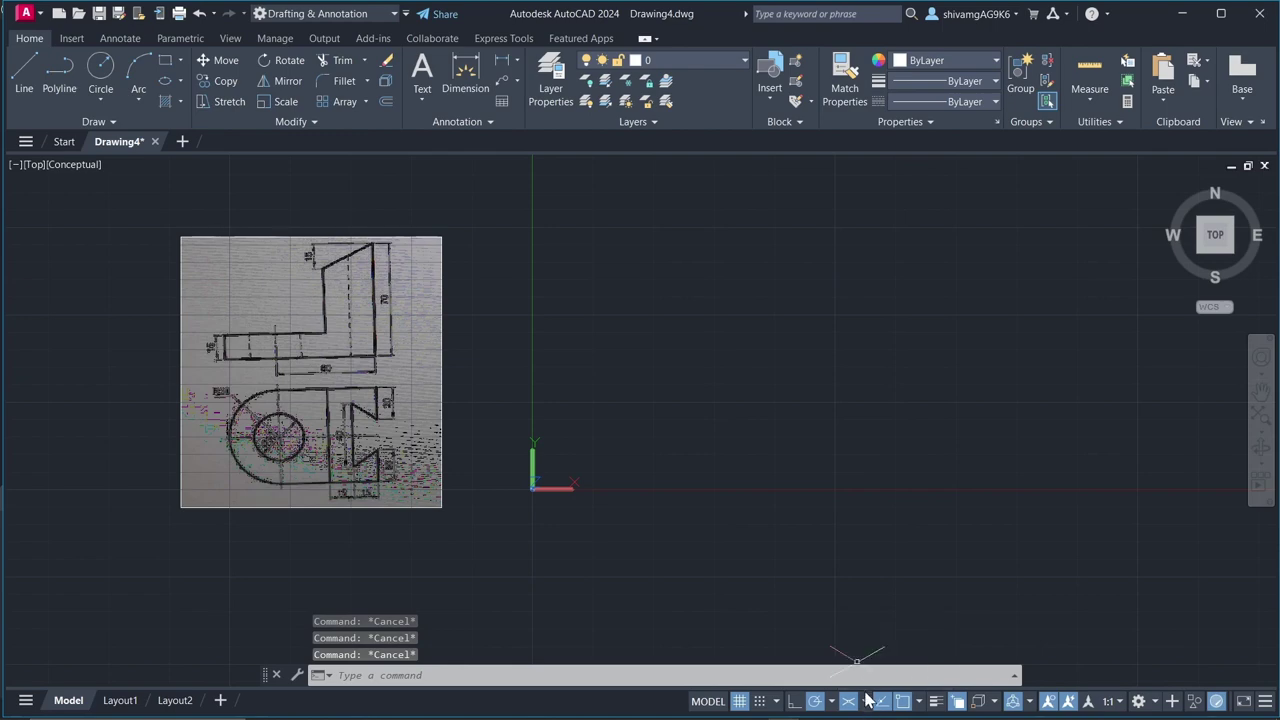
click(831, 702)
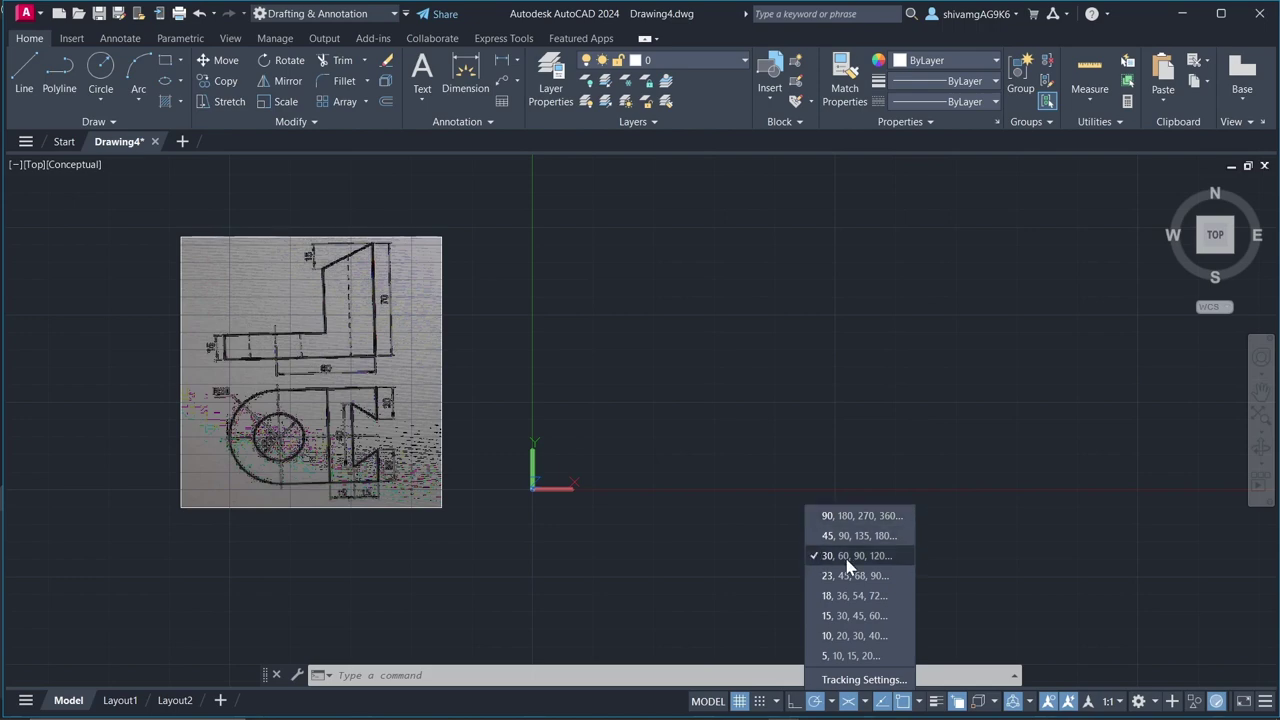
click(831, 702)
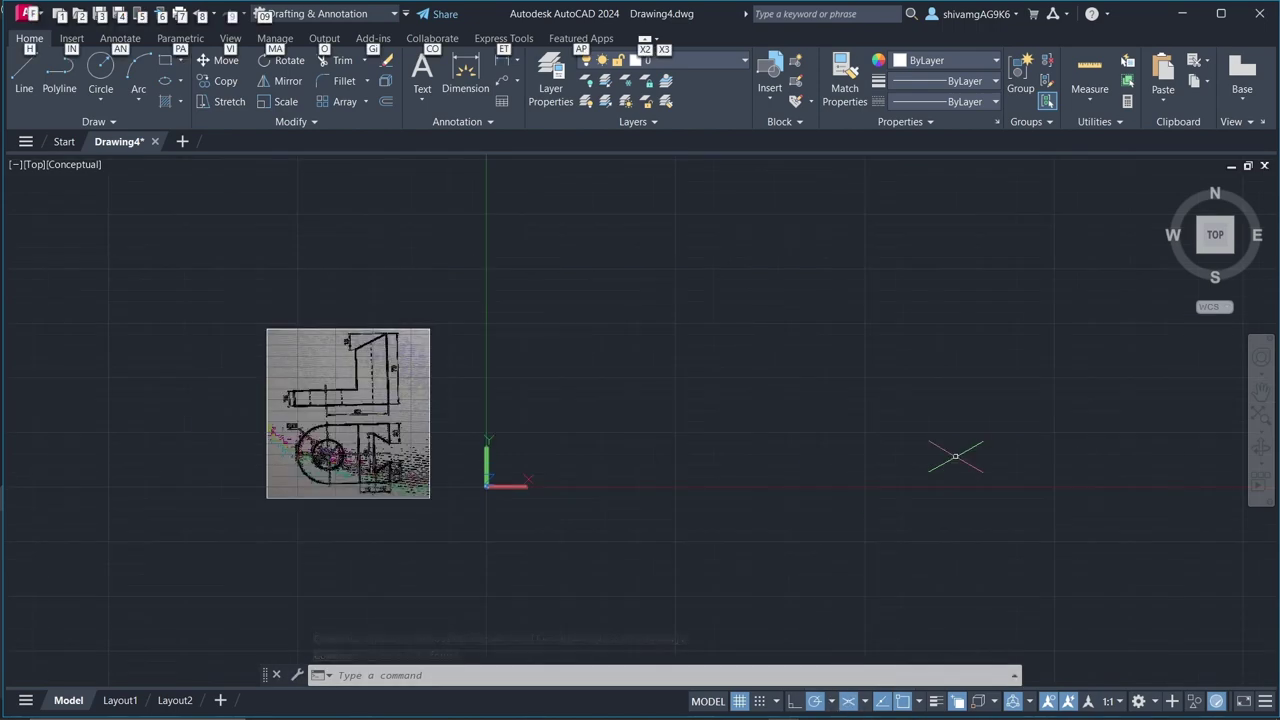
key(Escape)
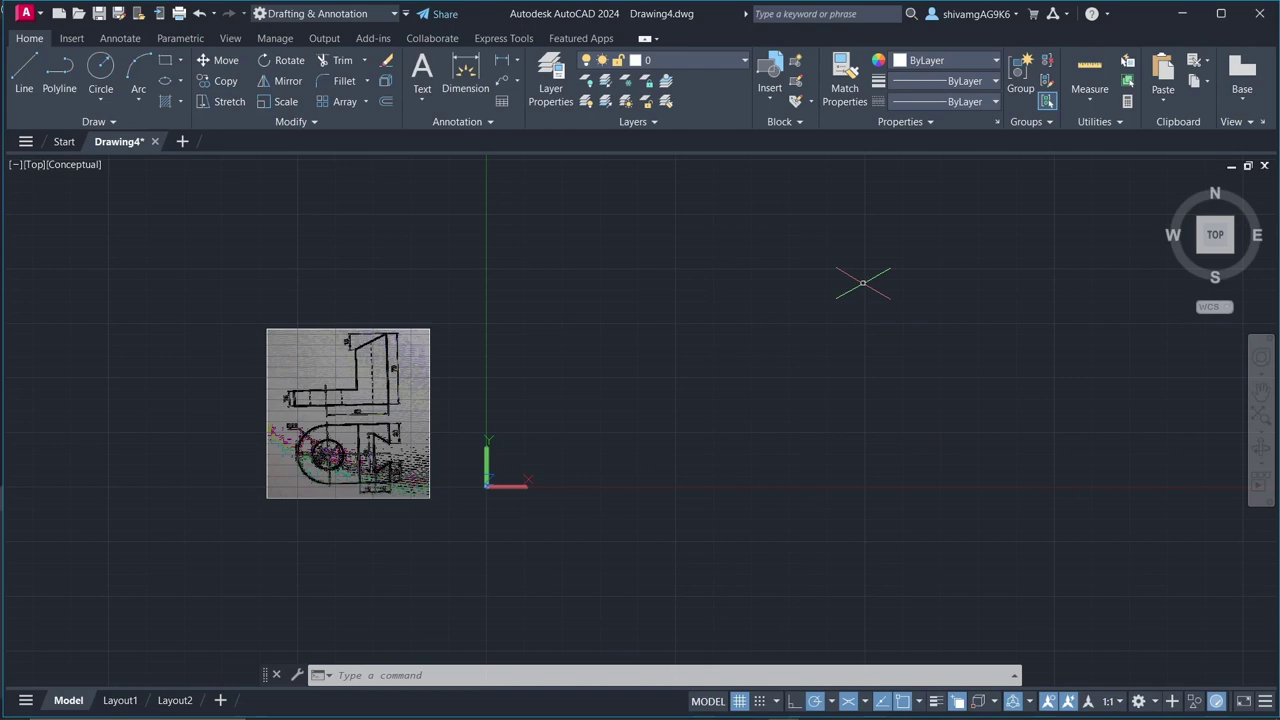
- Start a LINE beside the sketch with a 70-unit vertical edge and a 60-unit isometric edge at 210°
text(l)
key(Return)
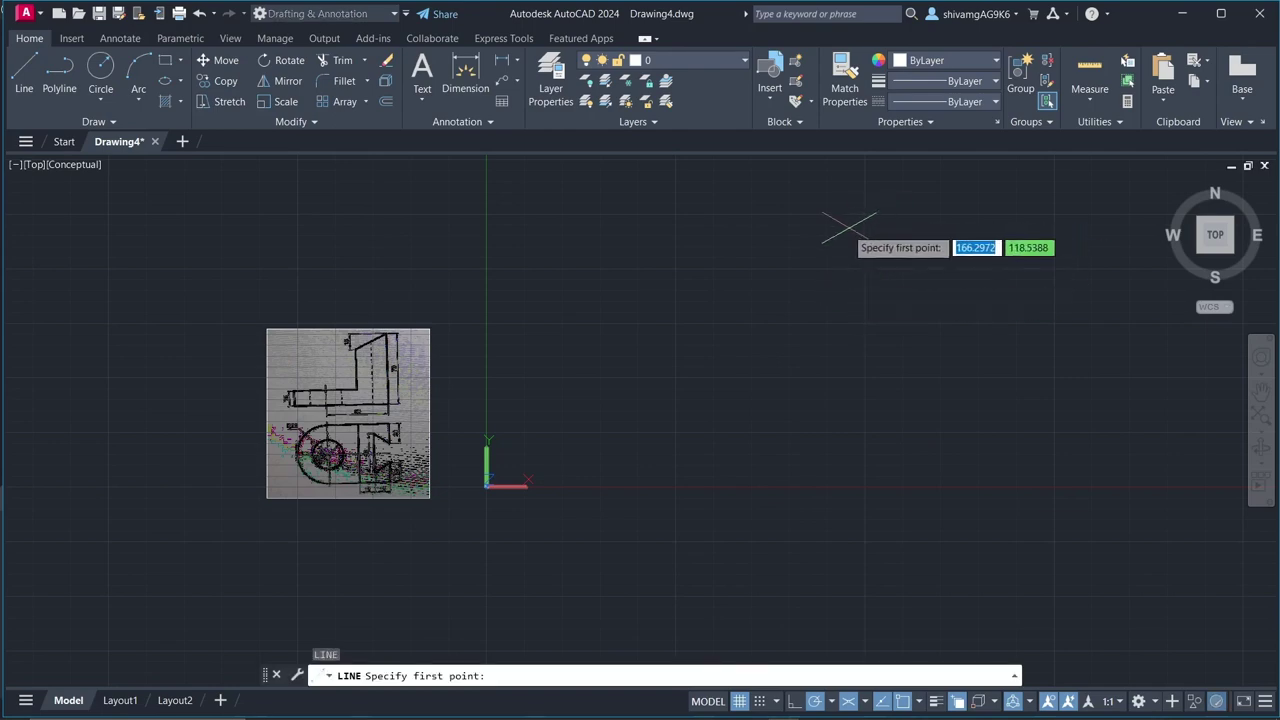
click(841, 228)
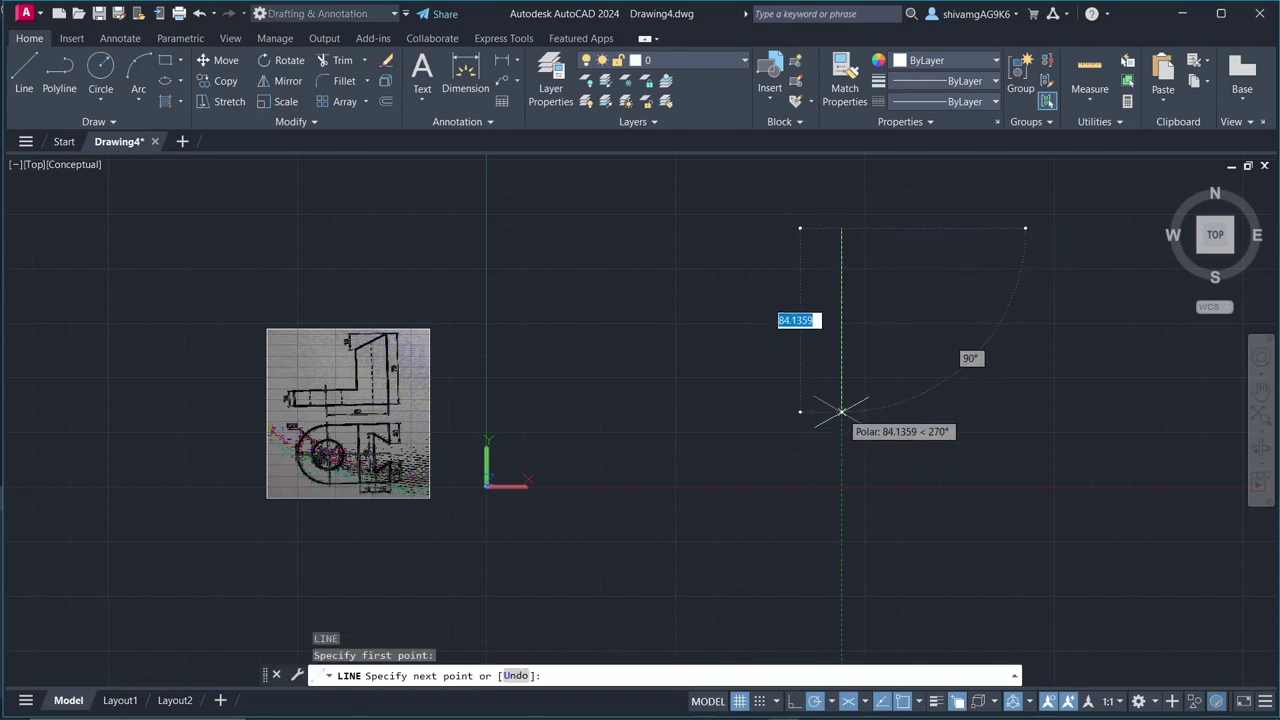
key(Return)
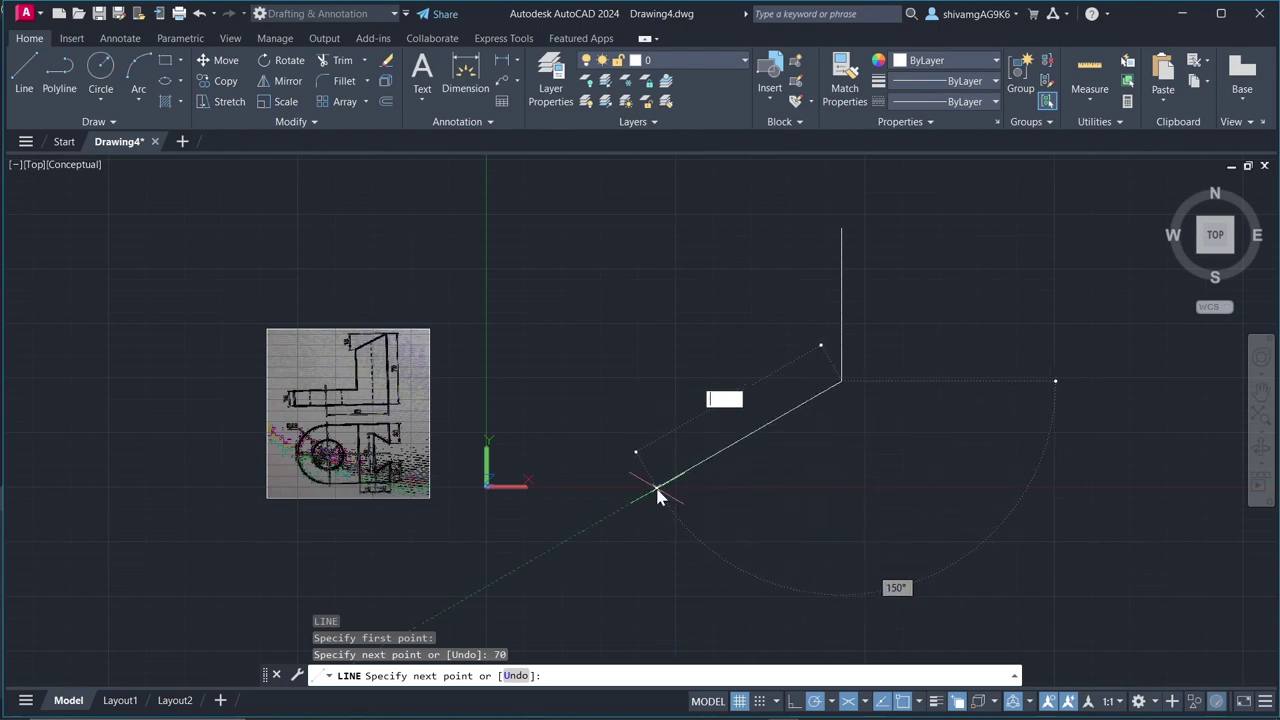
text(60)
key(Return)
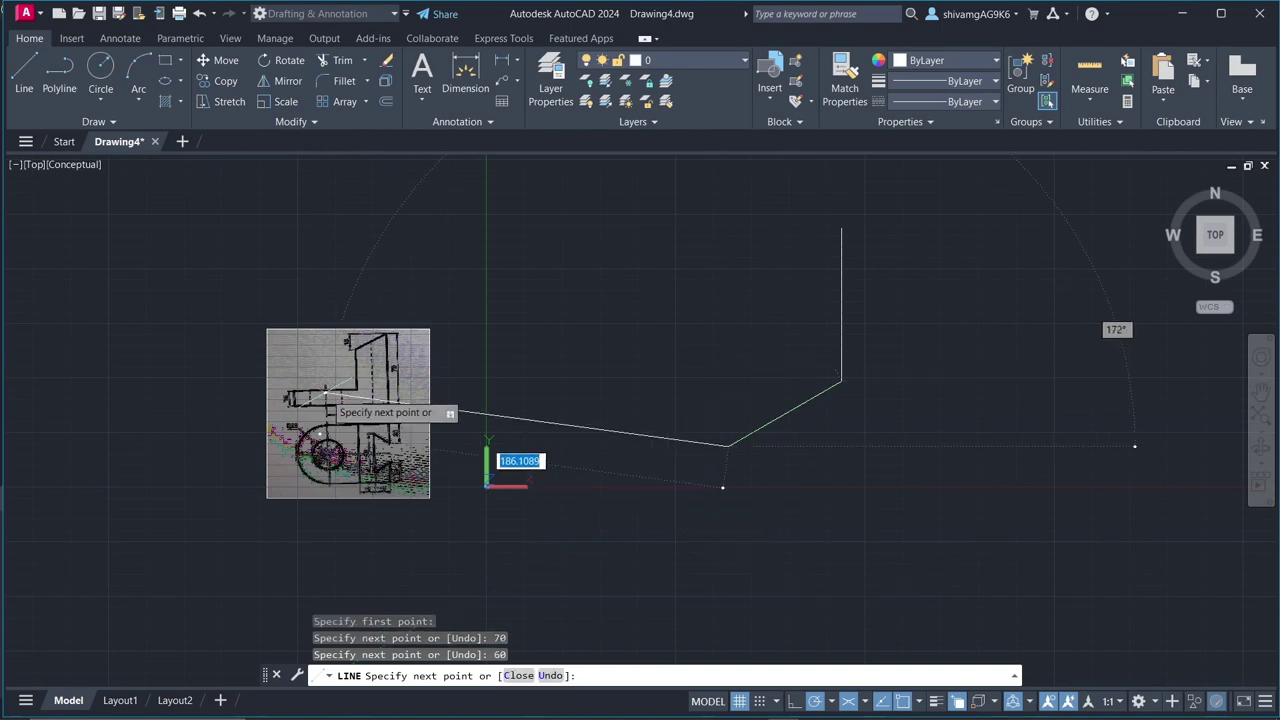
- Add the second 60-unit isometric edge at 150° and end the line run
scroll(420, 400, up, 6)
scroll(415, 390, down, 8)
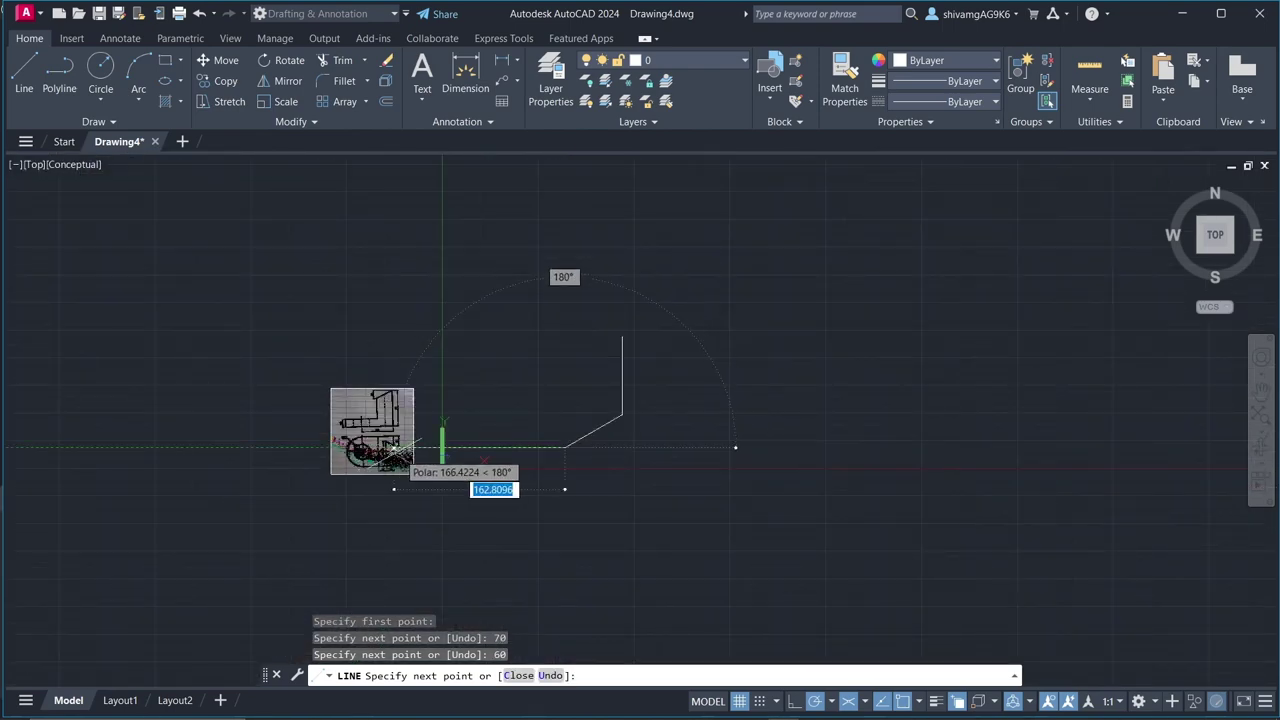
scroll(501, 411, up, 2)
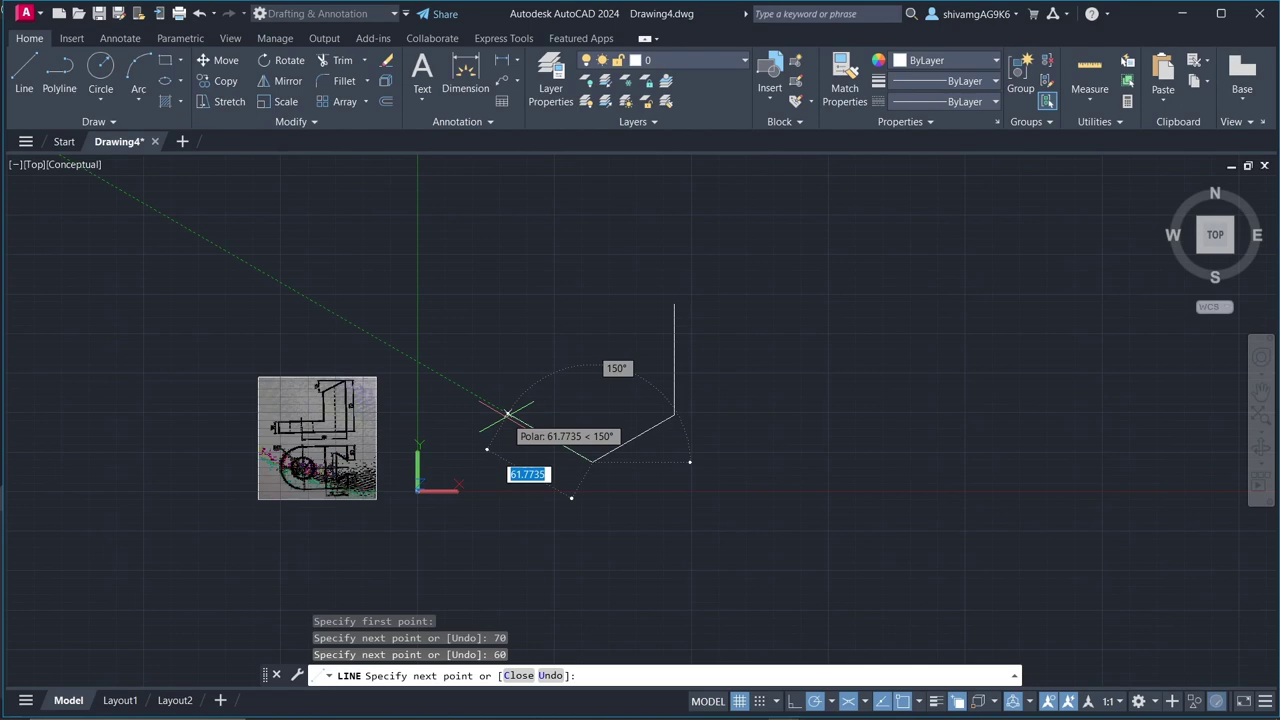
text(60)
key(Return)
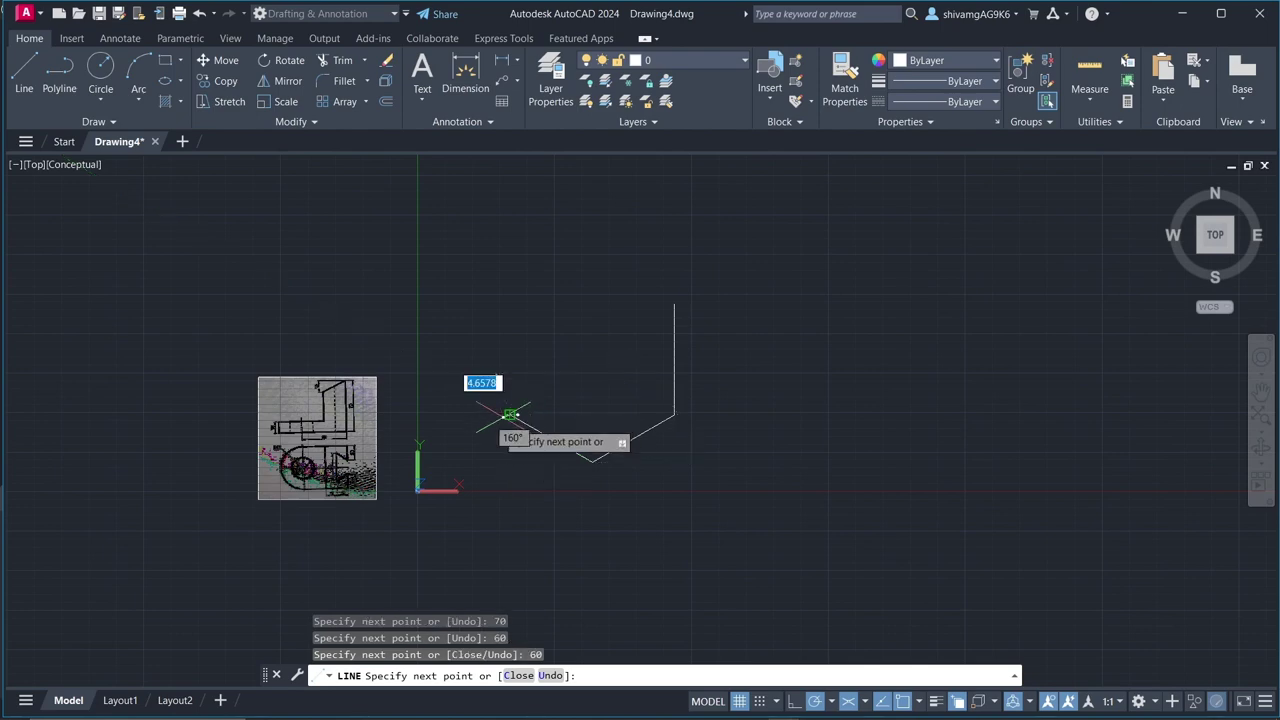
scroll(530, 436, up, 2)
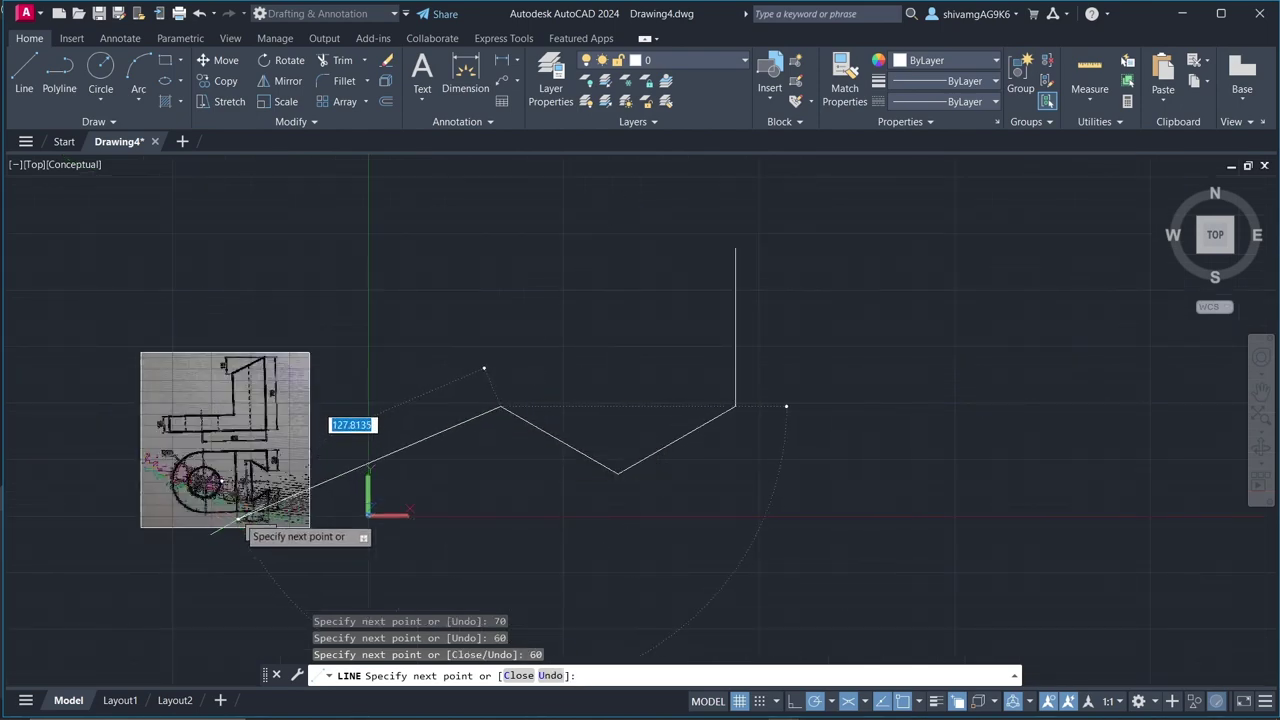
scroll(235, 500, up, 3)
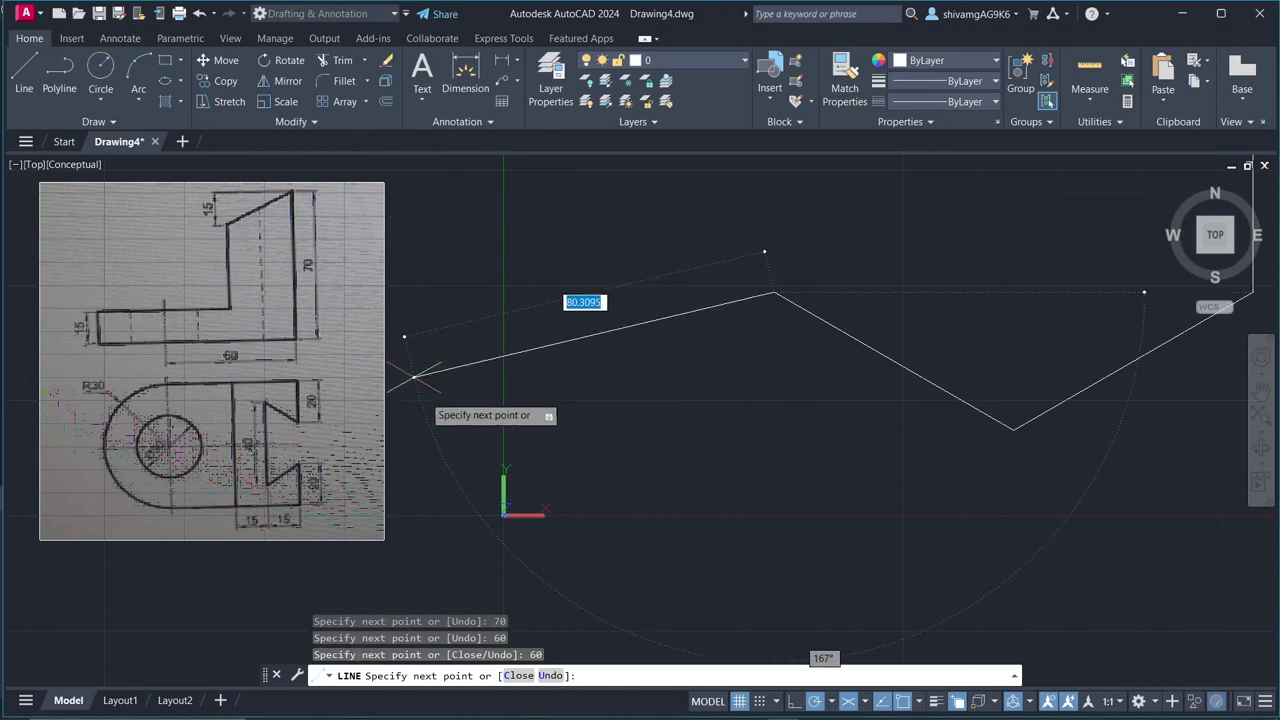
scroll(480, 390, down, 4)
scroll(471, 405, up, 3)
scroll(471, 405, up, 3)
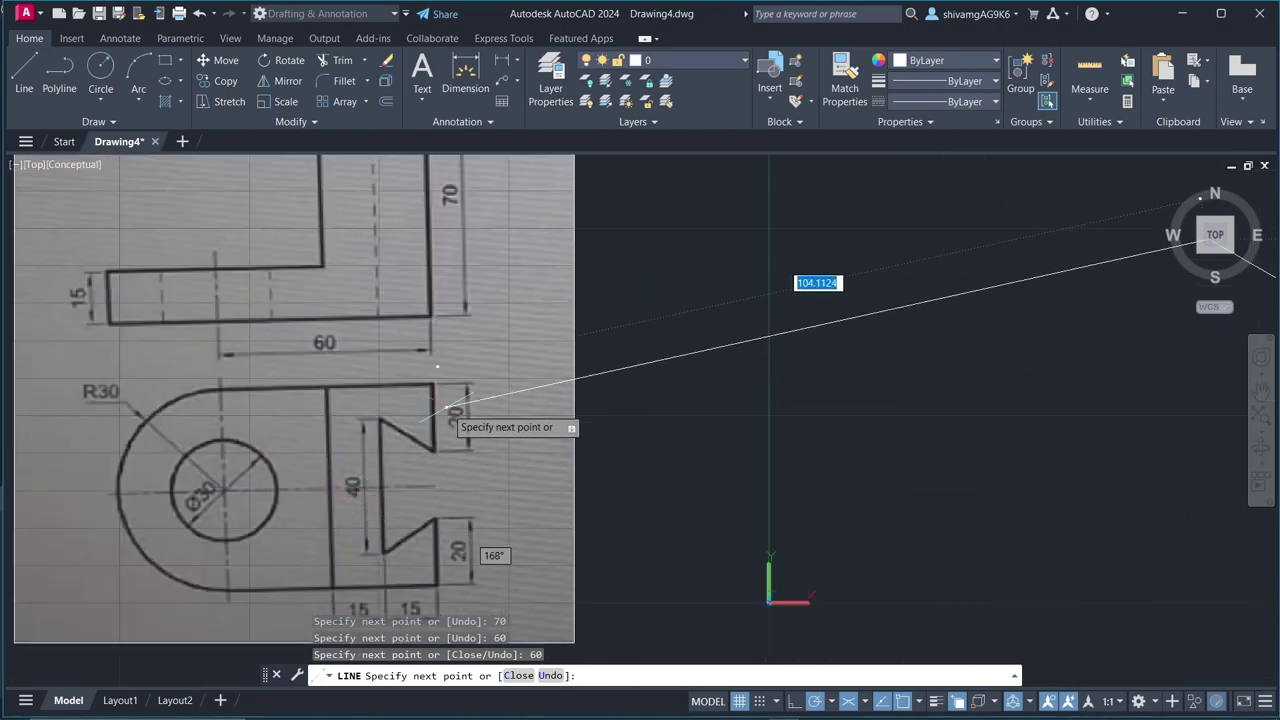
scroll(420, 522, down, 5)
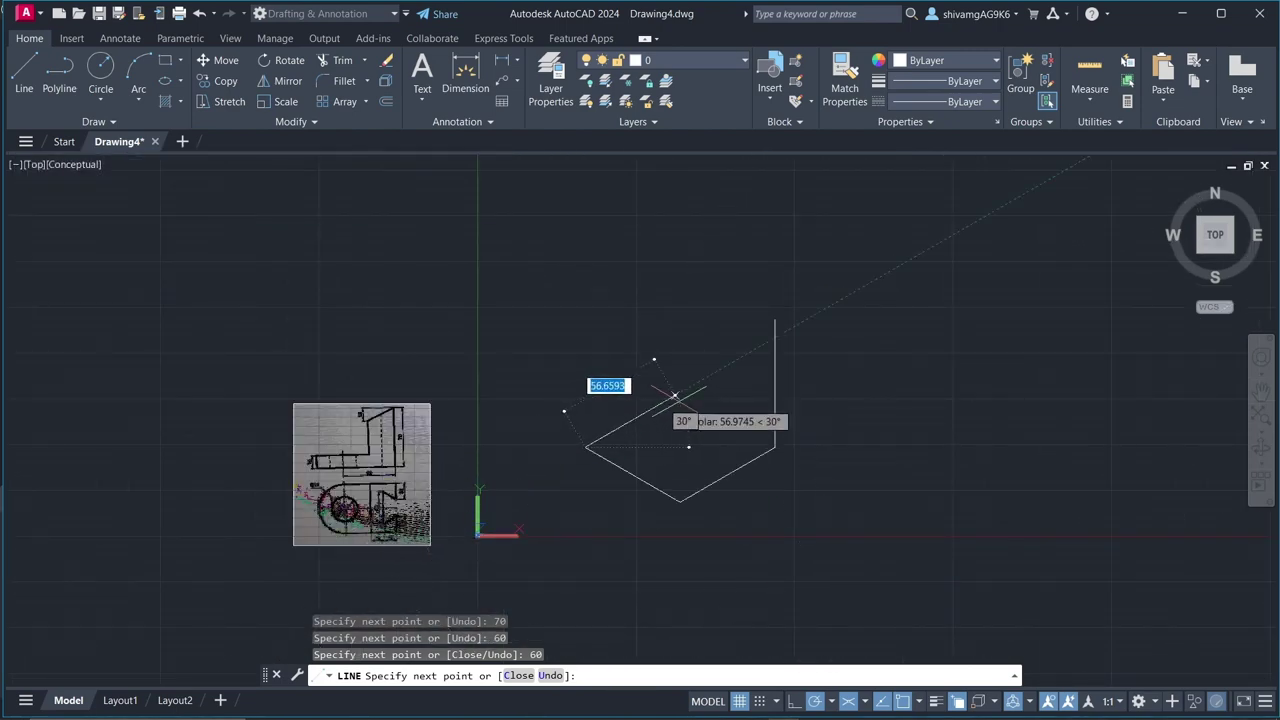
key(Escape)
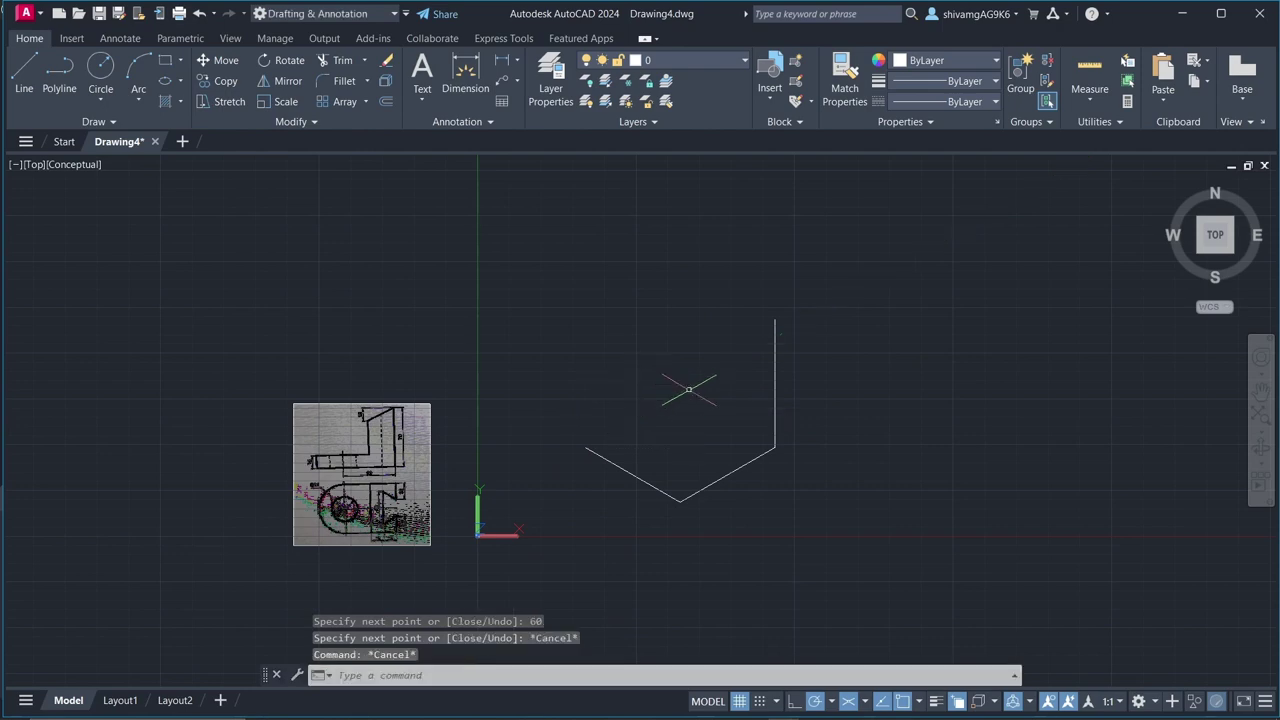
- Draw a slanted edge from the vertical line's top, then a 15-unit vertical edge
key(Return)
click(775, 320)
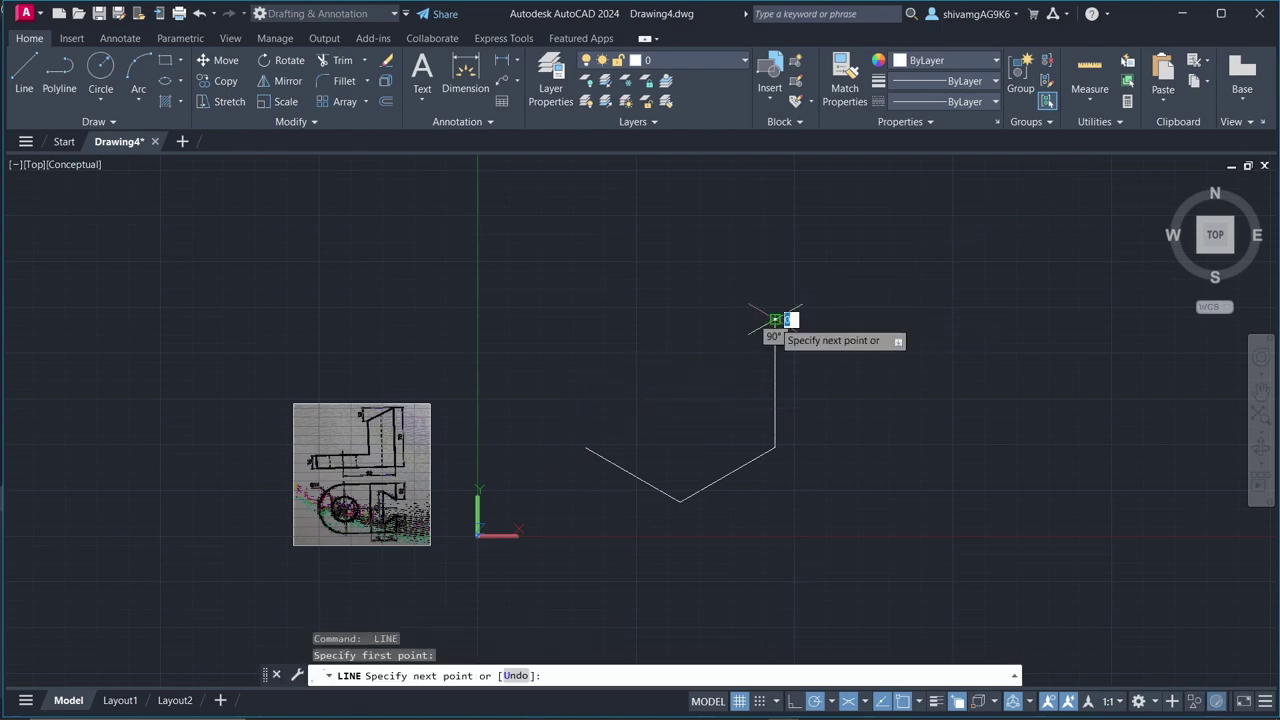
click(721, 349)
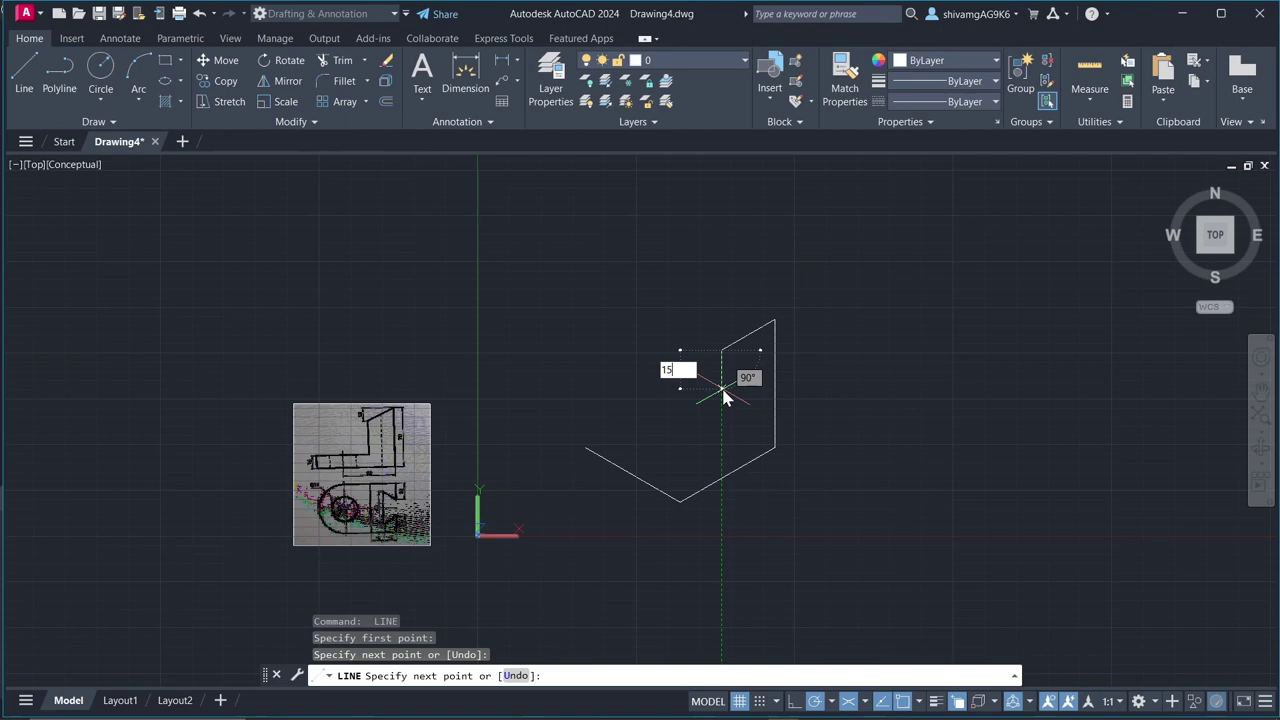
scroll(725, 397, up, 5)
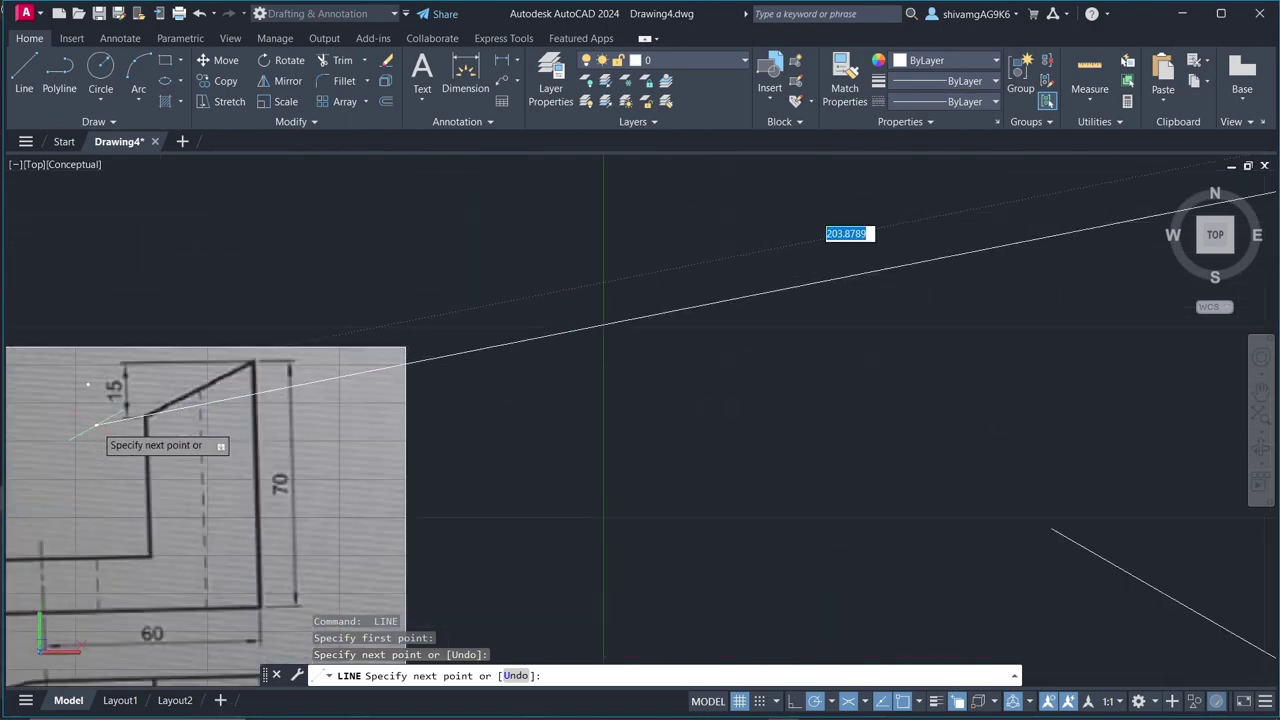
scroll(540, 393, down, 5)
scroll(520, 385, up, 3)
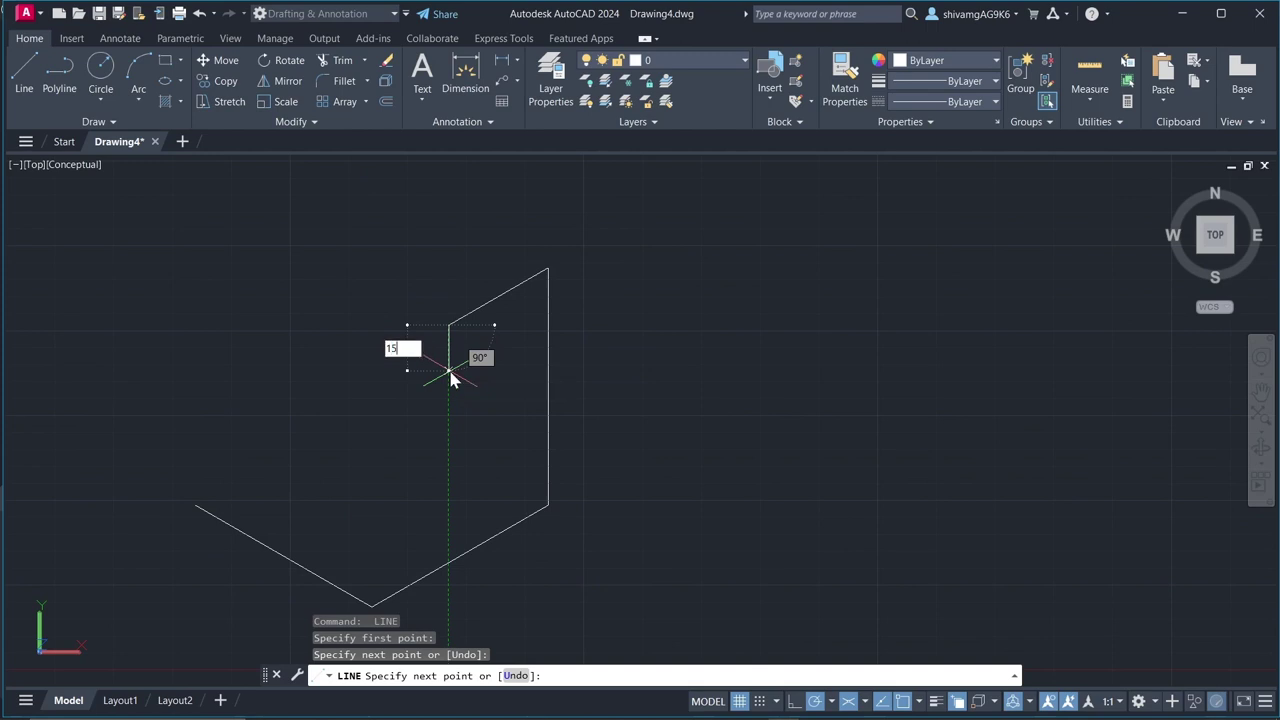
key(Return)
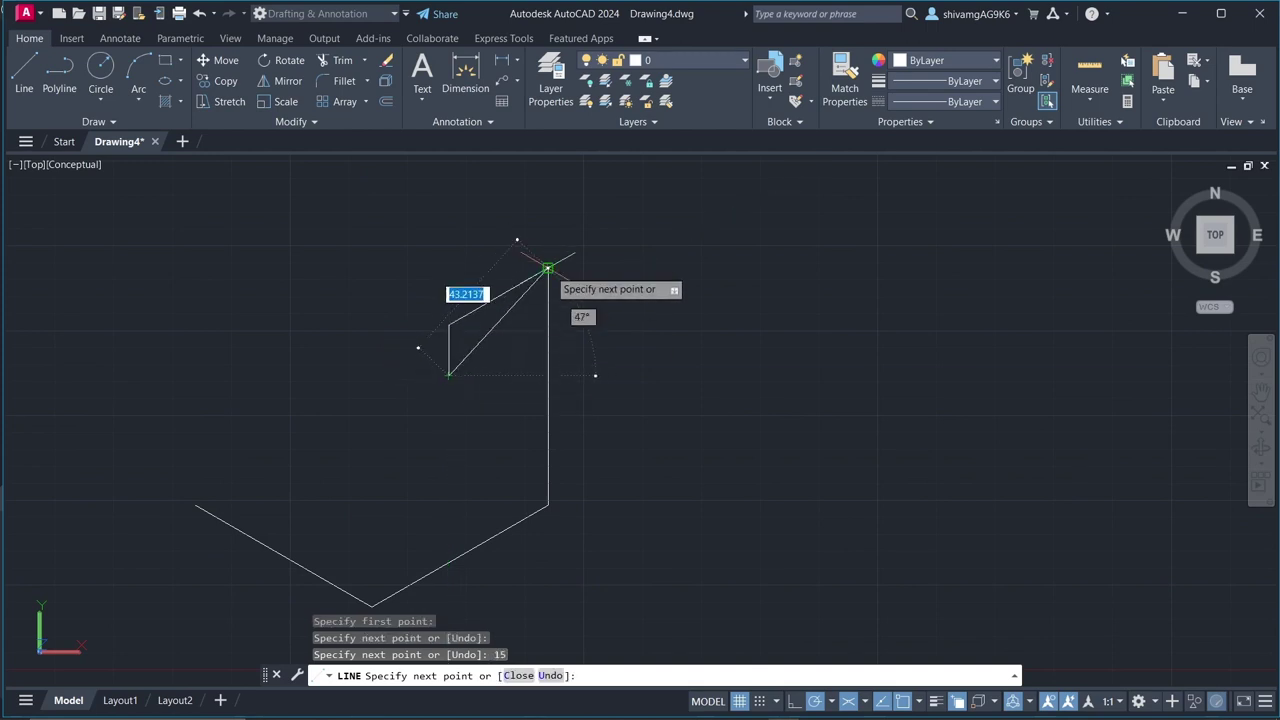
click(548, 268)
key(Escape)
key(Escape)
- Window-select the two wrong lines and erase them
scroll(290, 390, up, 3)
click(571, 290)
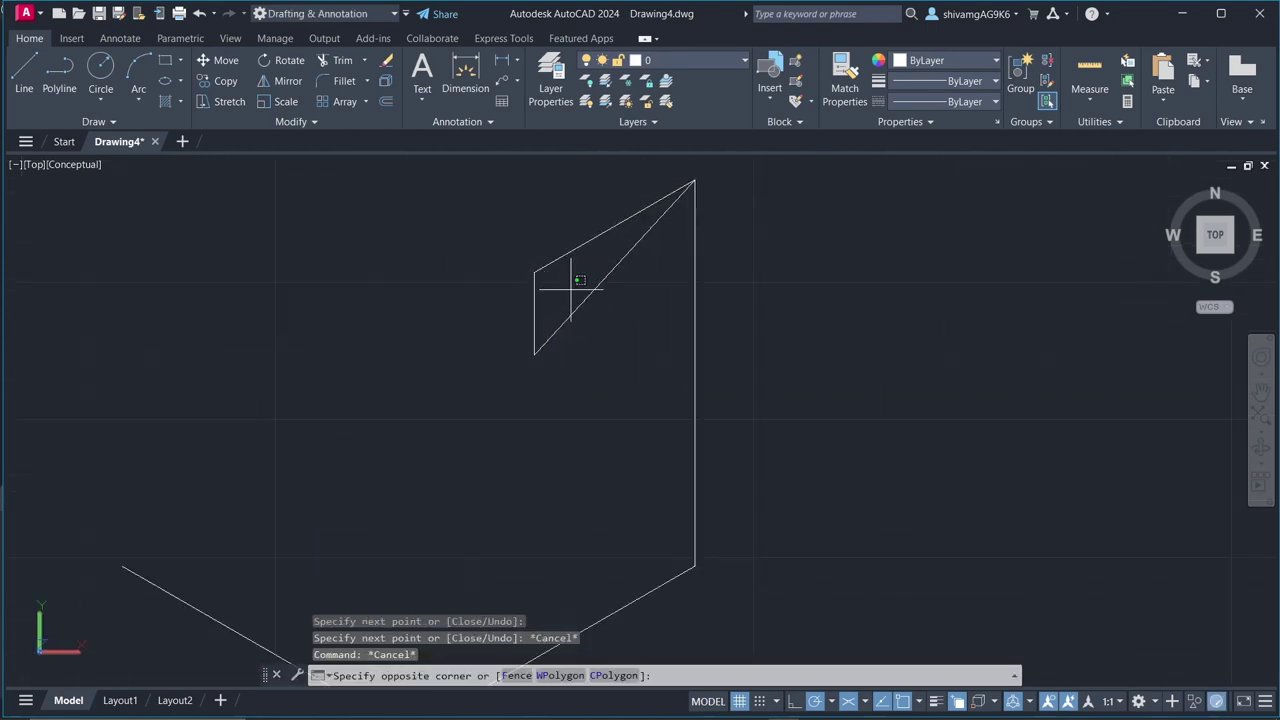
click(512, 230)
scroll(512, 230, down, 5)
scroll(400, 280, up, 6)
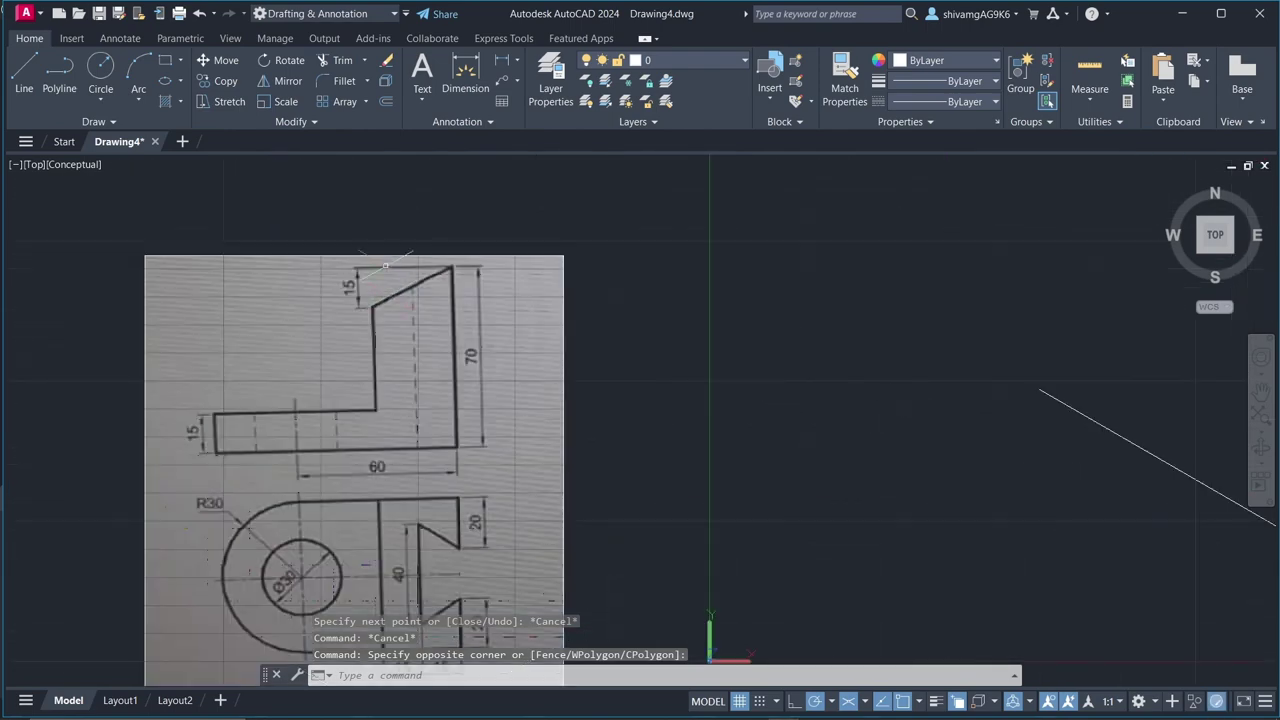
scroll(385, 265, down, 6)
scroll(660, 212, up, 3)
key(Delete)
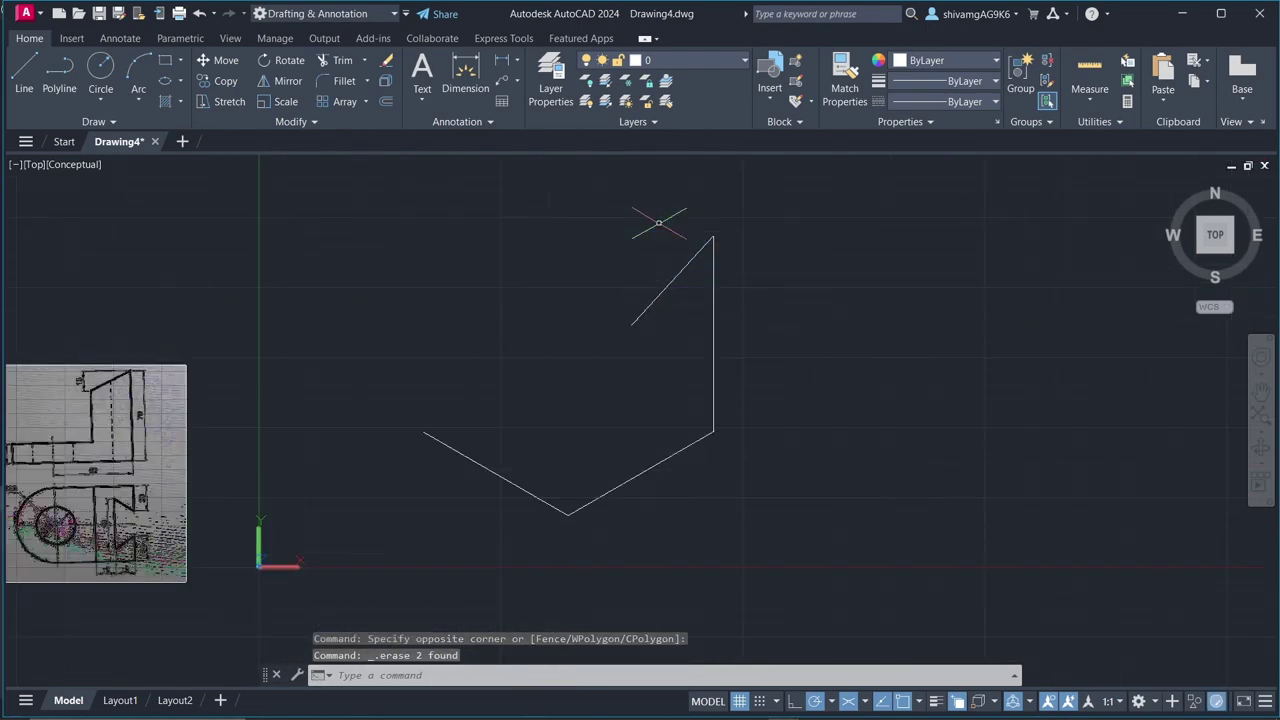
key(Delete)
key(Escape)
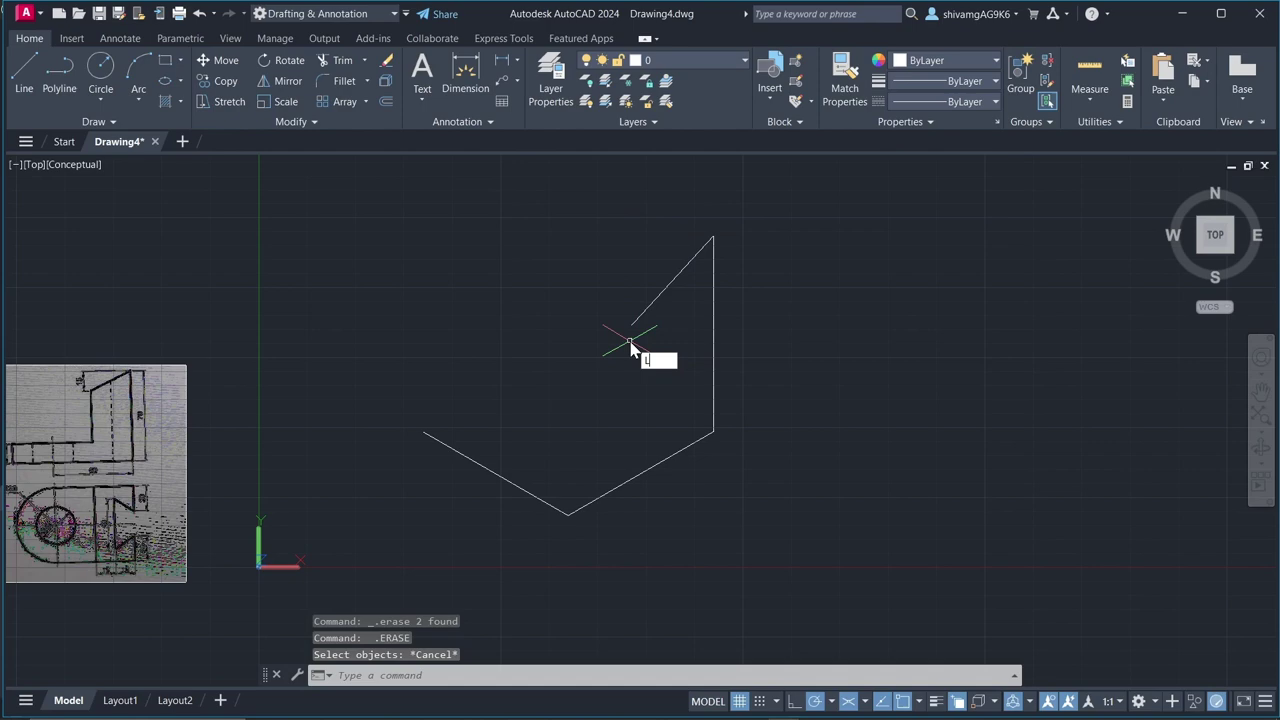
- Drop a vertical edge from the slanted line's lower end and add a 15-unit upright at the bottom corner
text(l)
key(Return)
click(631, 324)
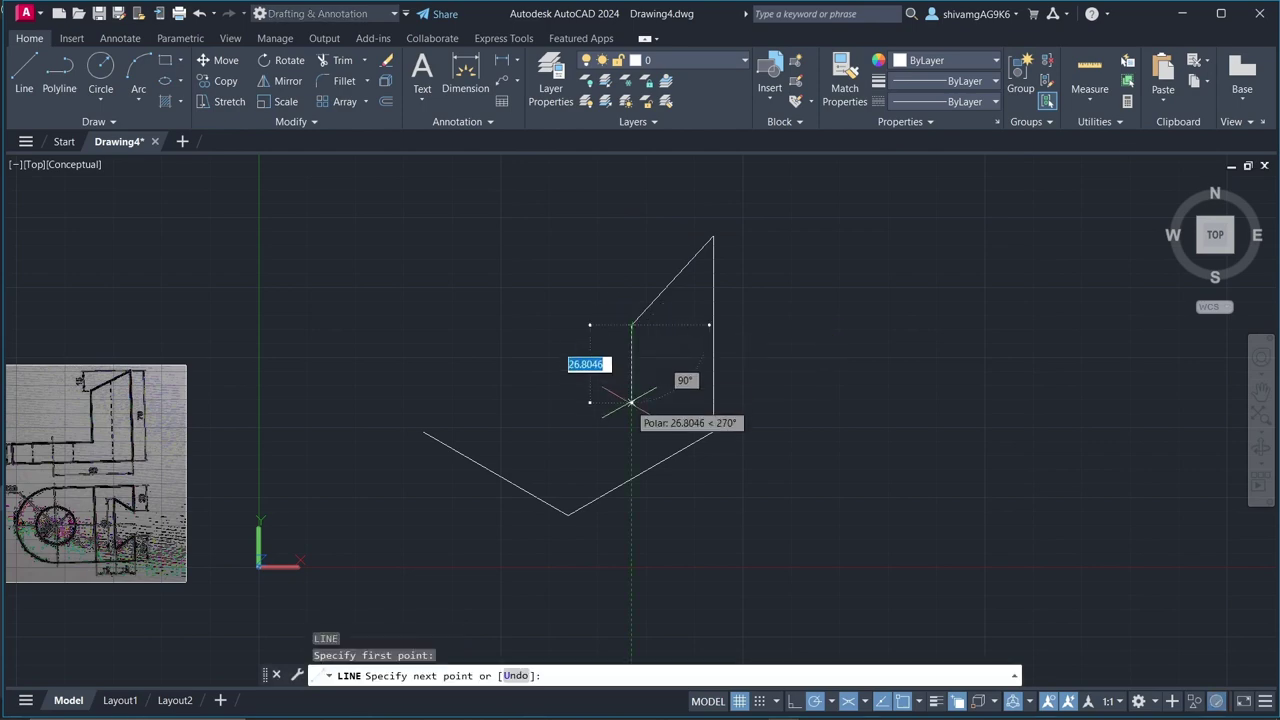
click(631, 410)
key(Return)
key(Return)
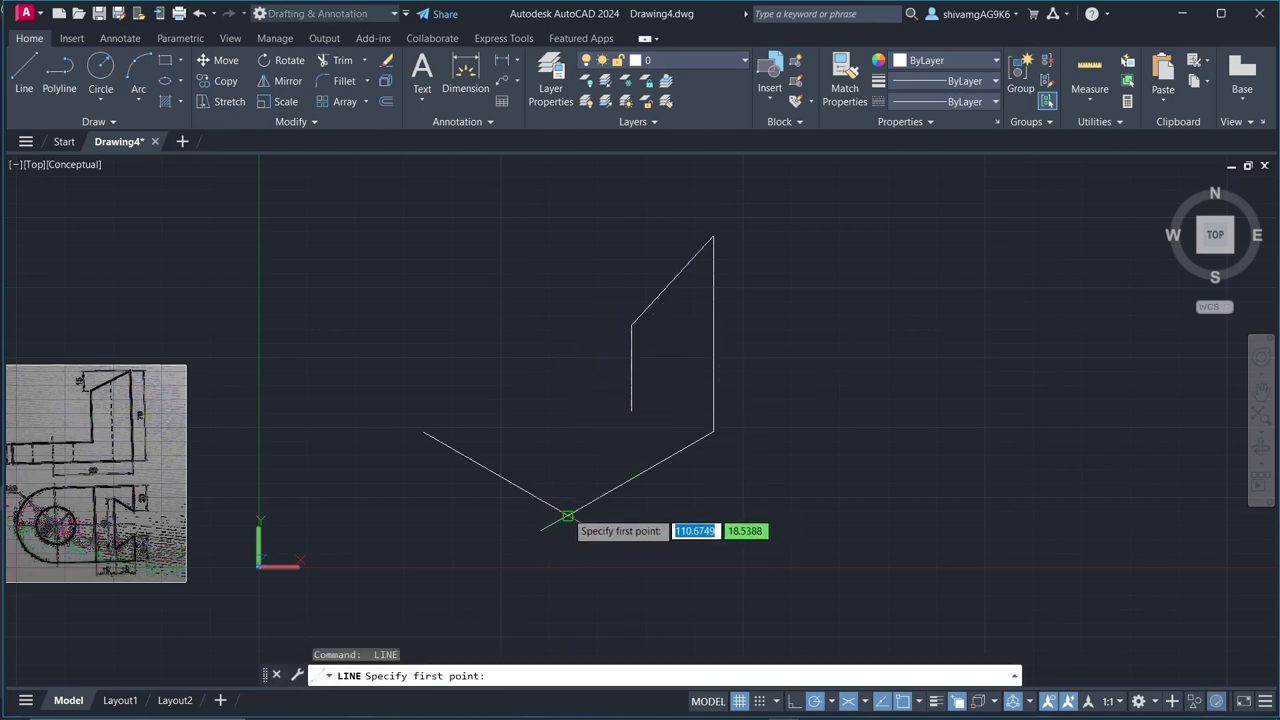
click(567, 516)
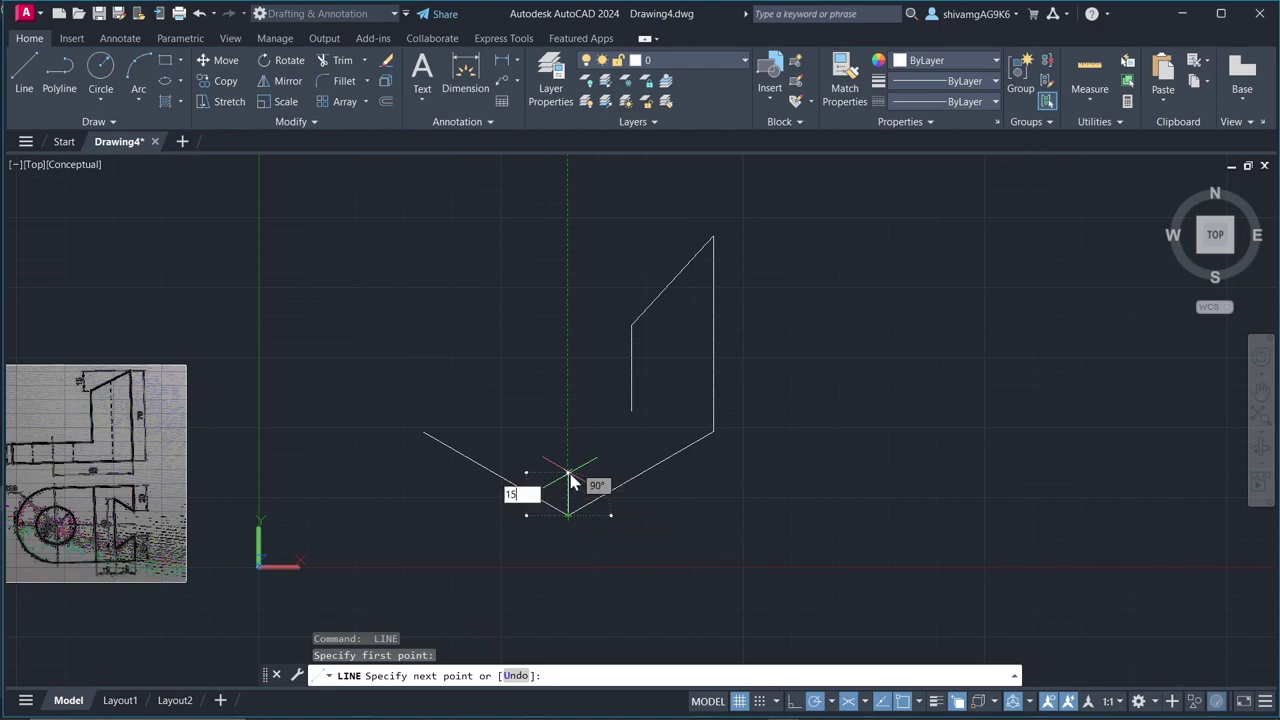
text(15)
key(Return)
key(Escape)
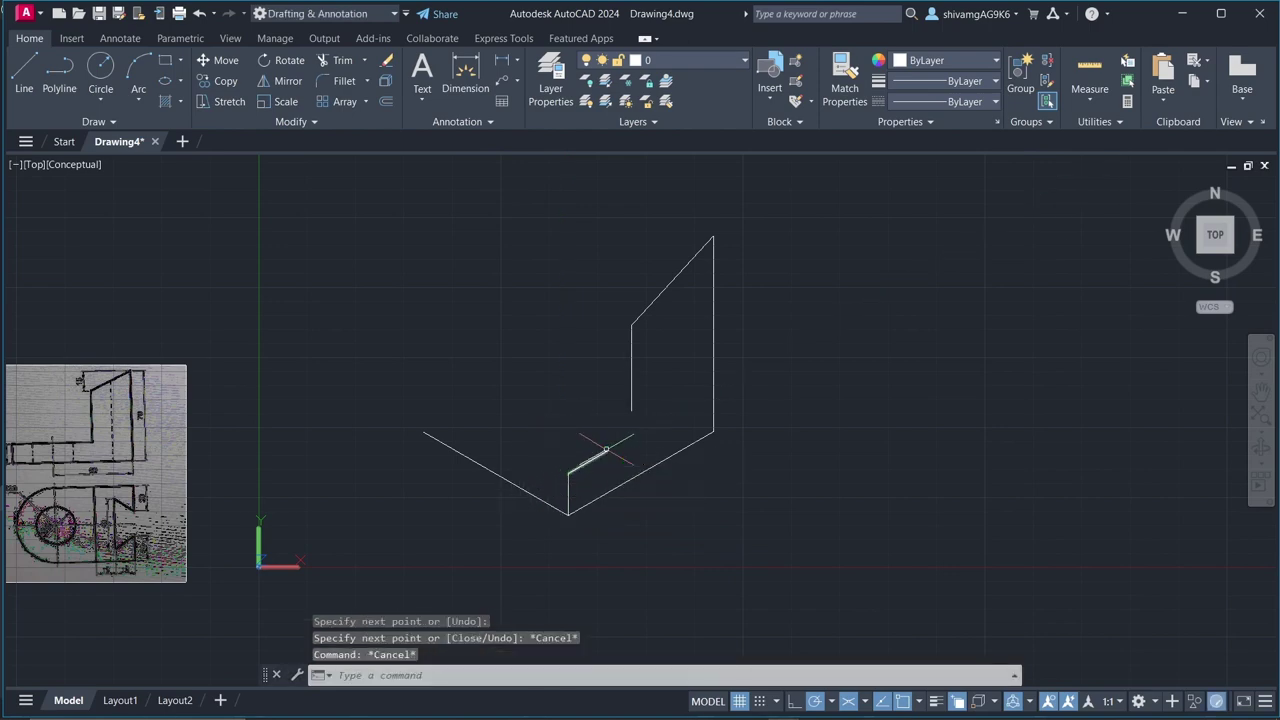
- Join two lines into a sharp corner with FILLET
text(F)
key(Return)
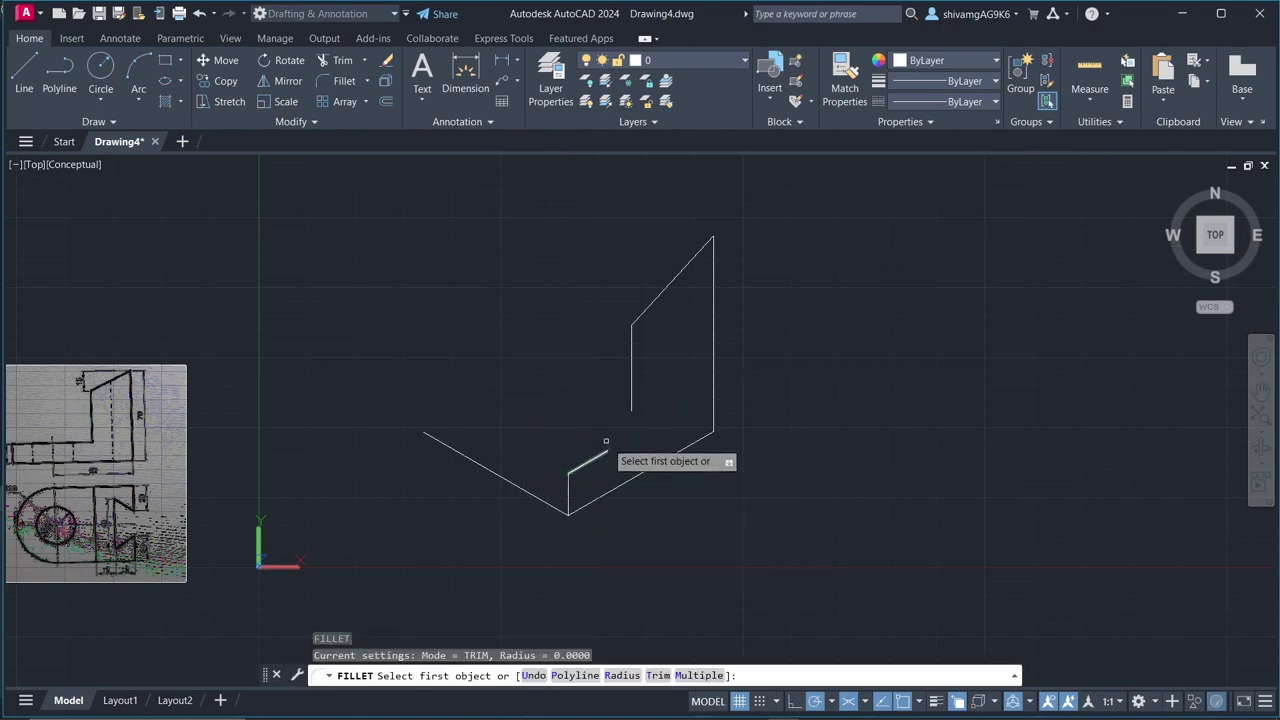
click(633, 401)
click(599, 455)
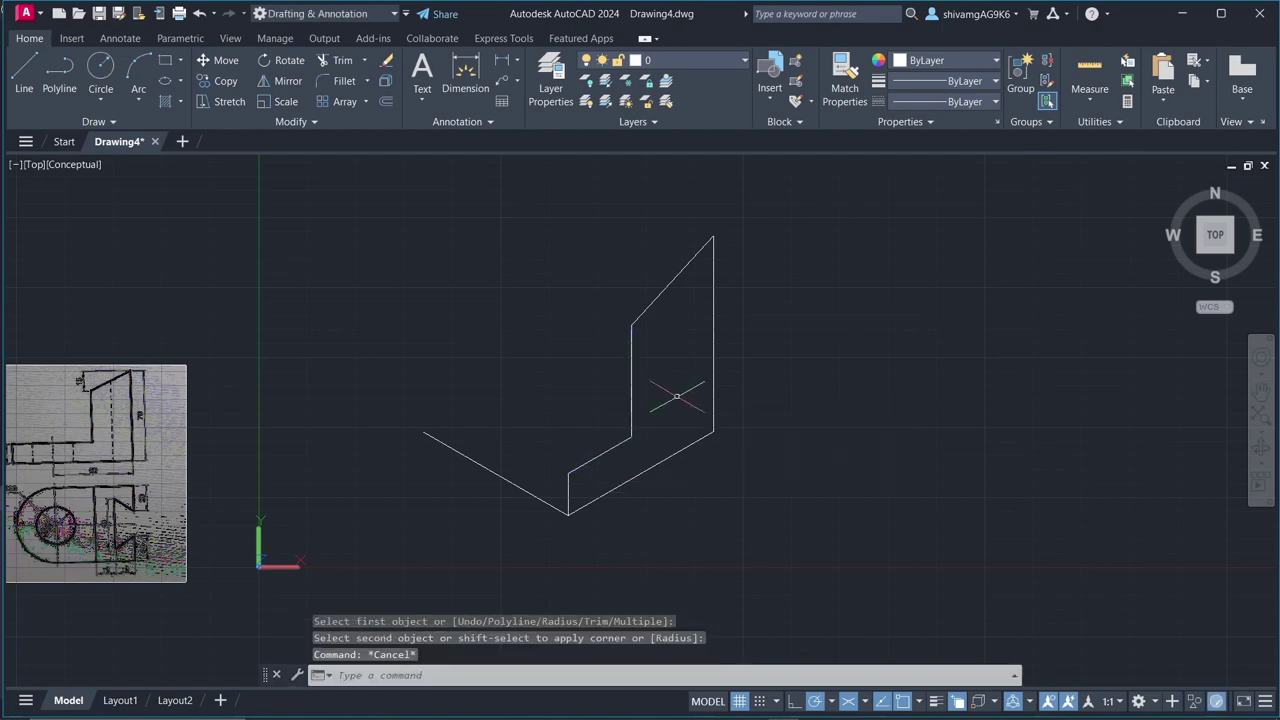
key(Return)
key(Escape)
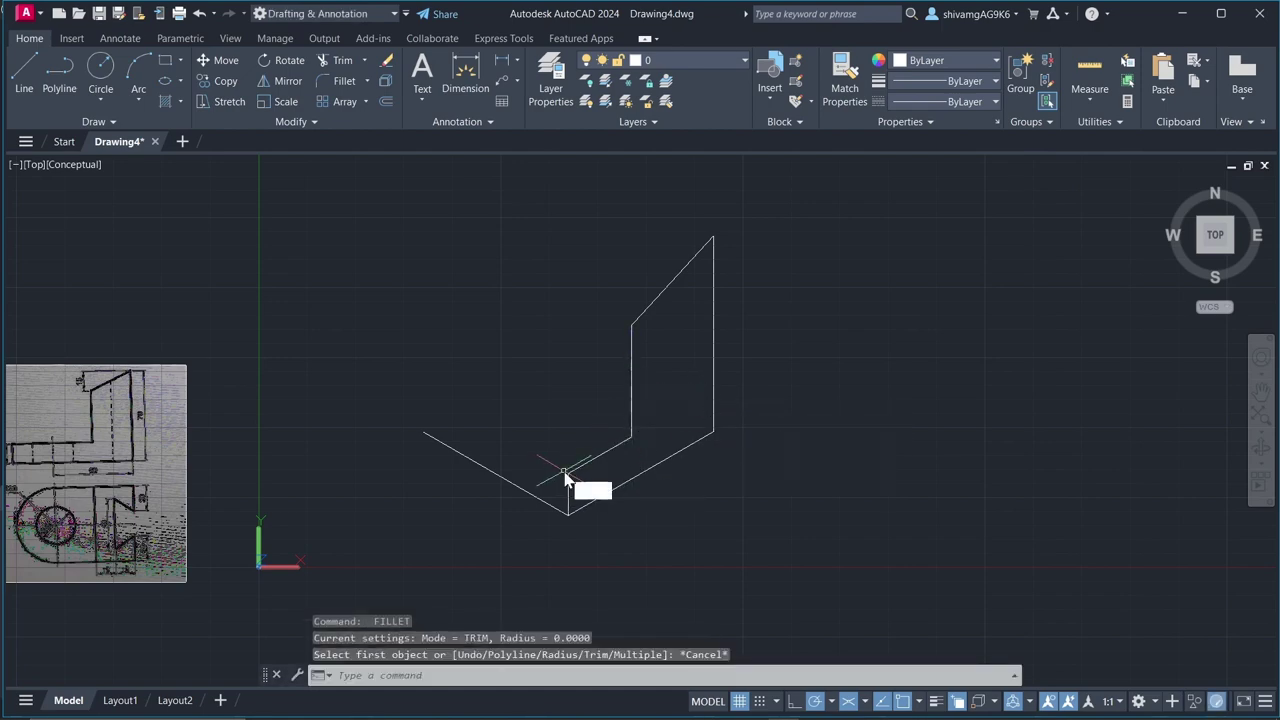
- Draw a 60-unit edge from the bracket's corner, ending with a vertical edge
text(l)
key(Return)
click(568, 474)
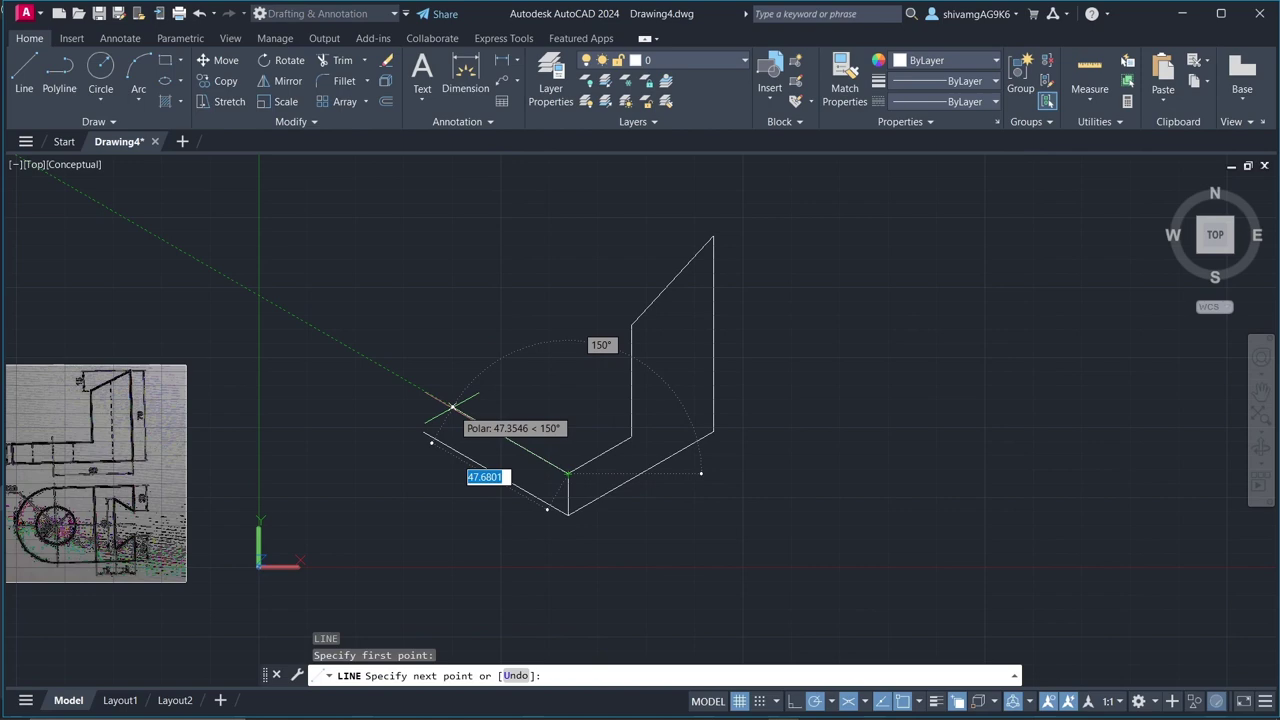
text(60)
key(Return)
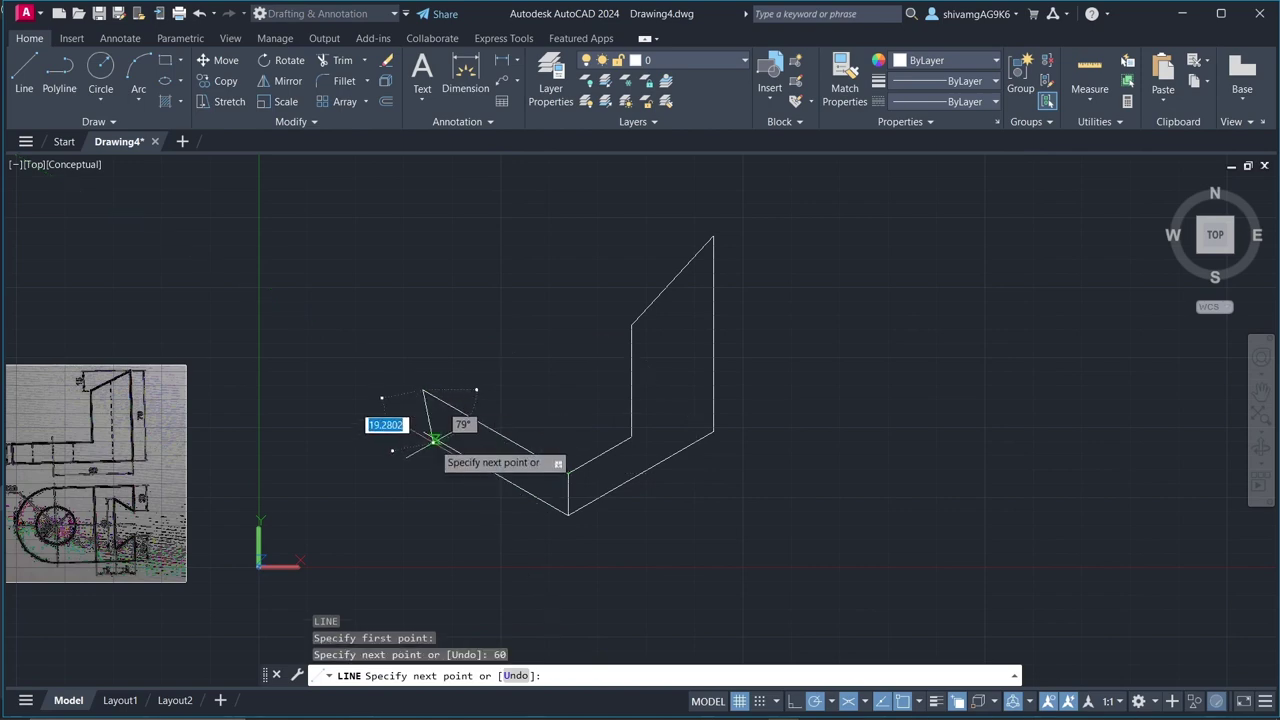
click(422, 432)
key(Return)
key(Return)
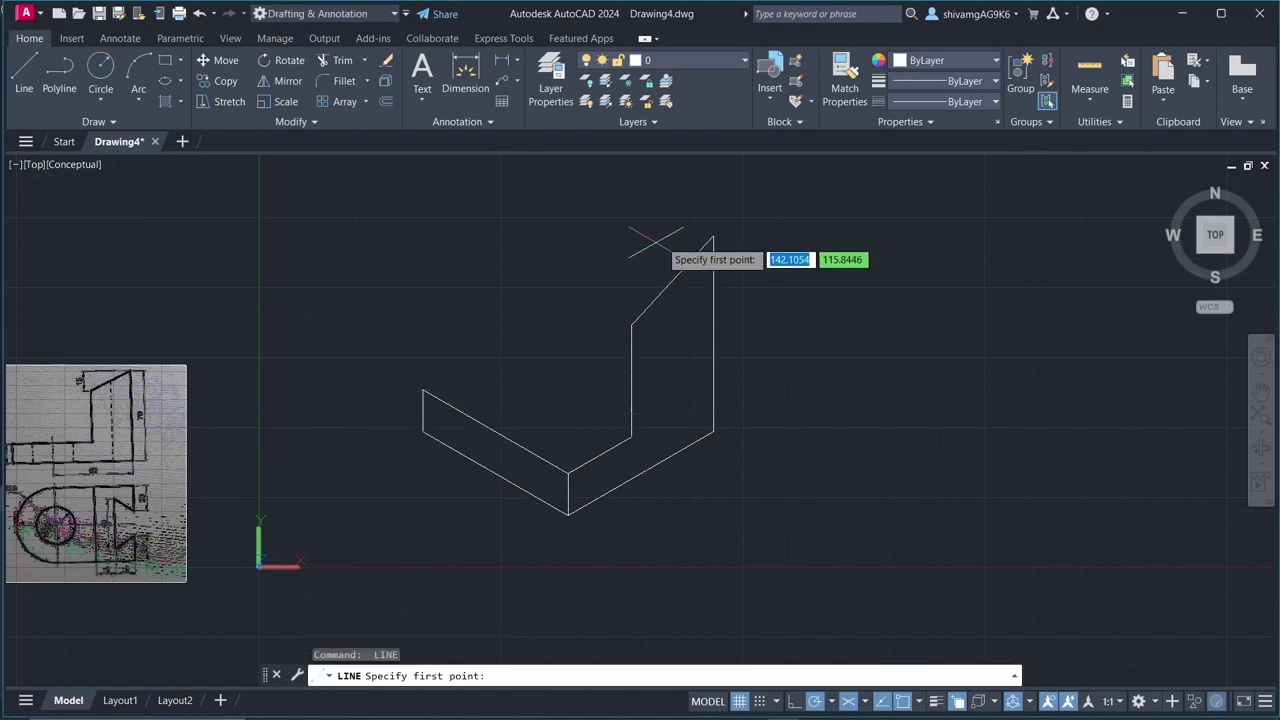
- Close the upright's top face with a 60-unit edge at 150° from its inner corner
click(713, 237)
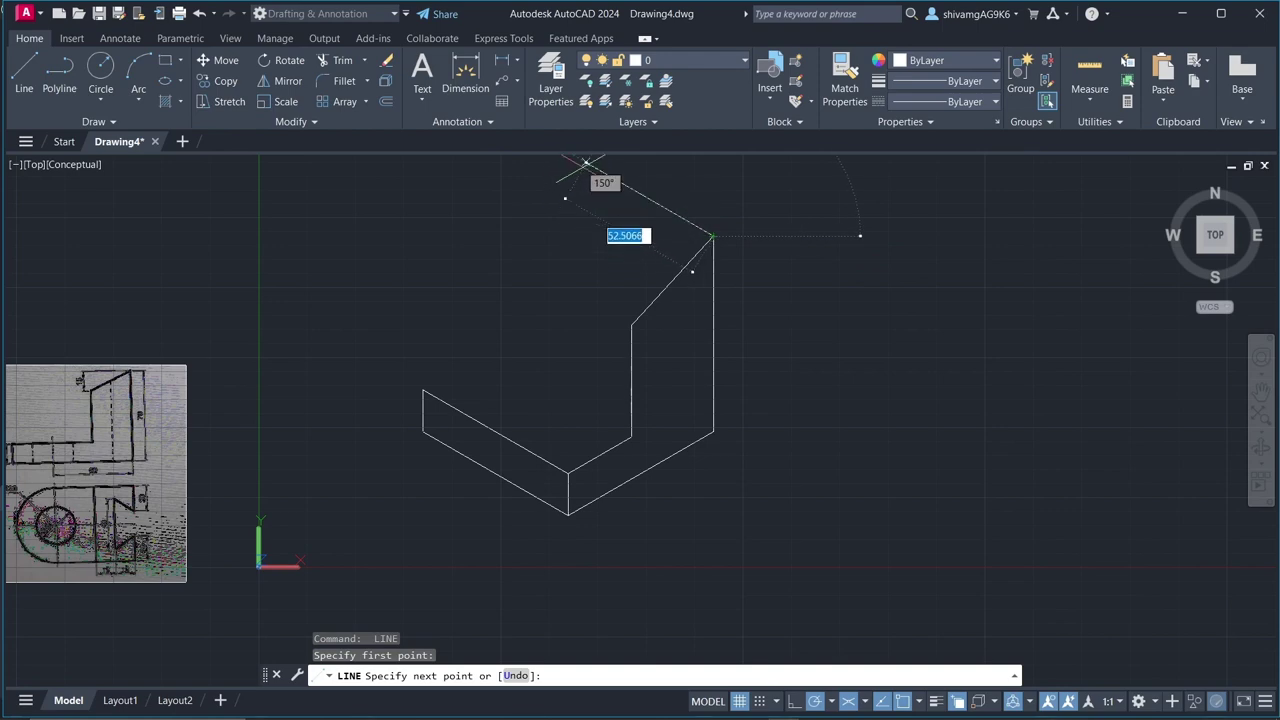
scroll(596, 212, down, 4)
scroll(596, 212, up, 4)
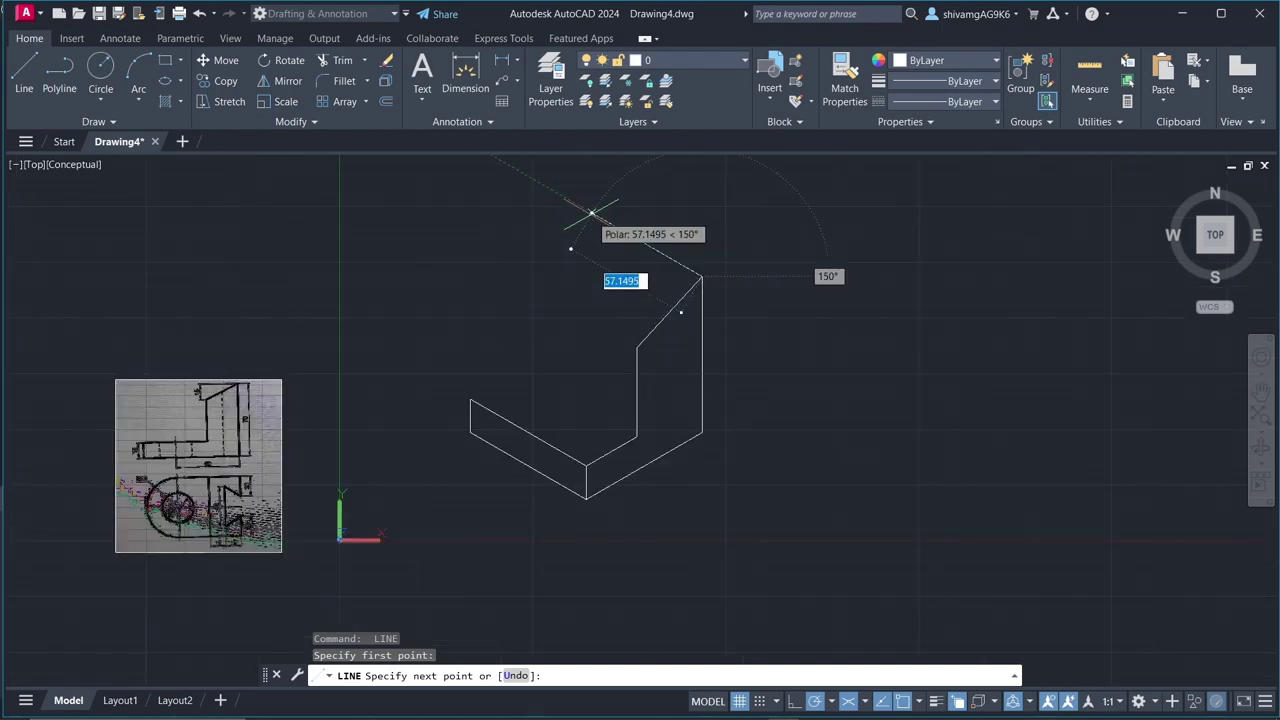
key(Return)
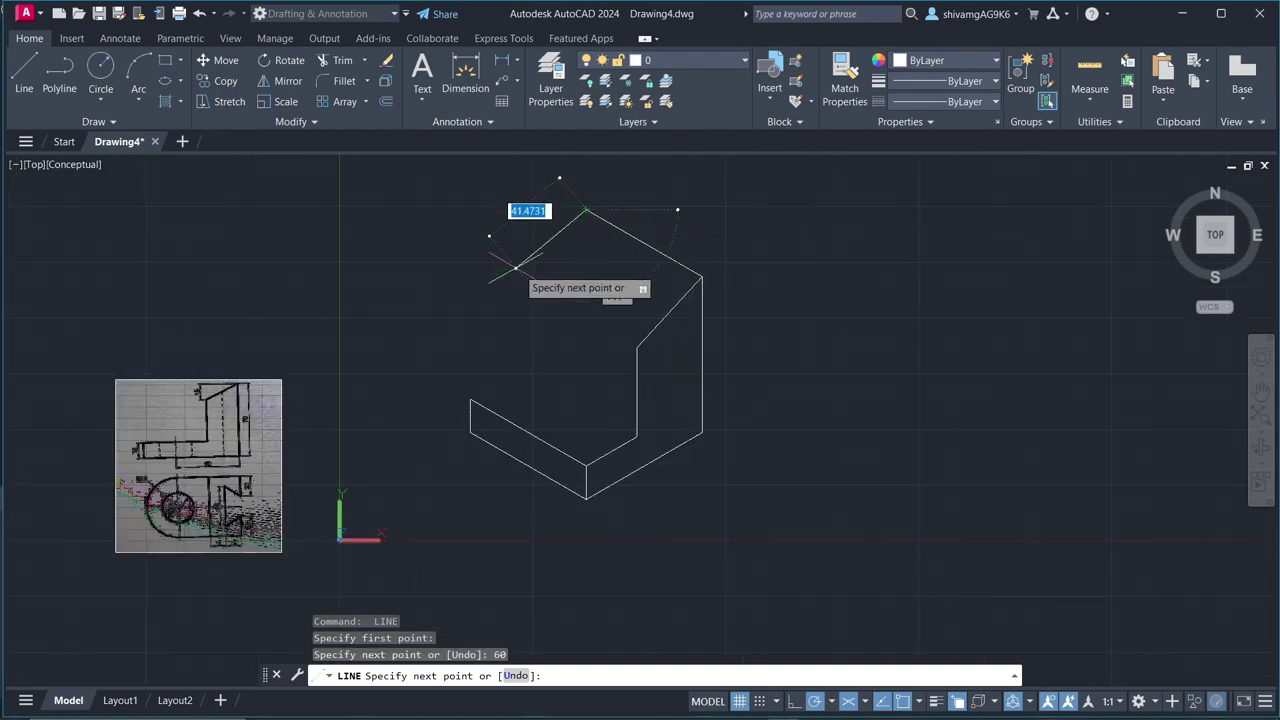
key(Escape)
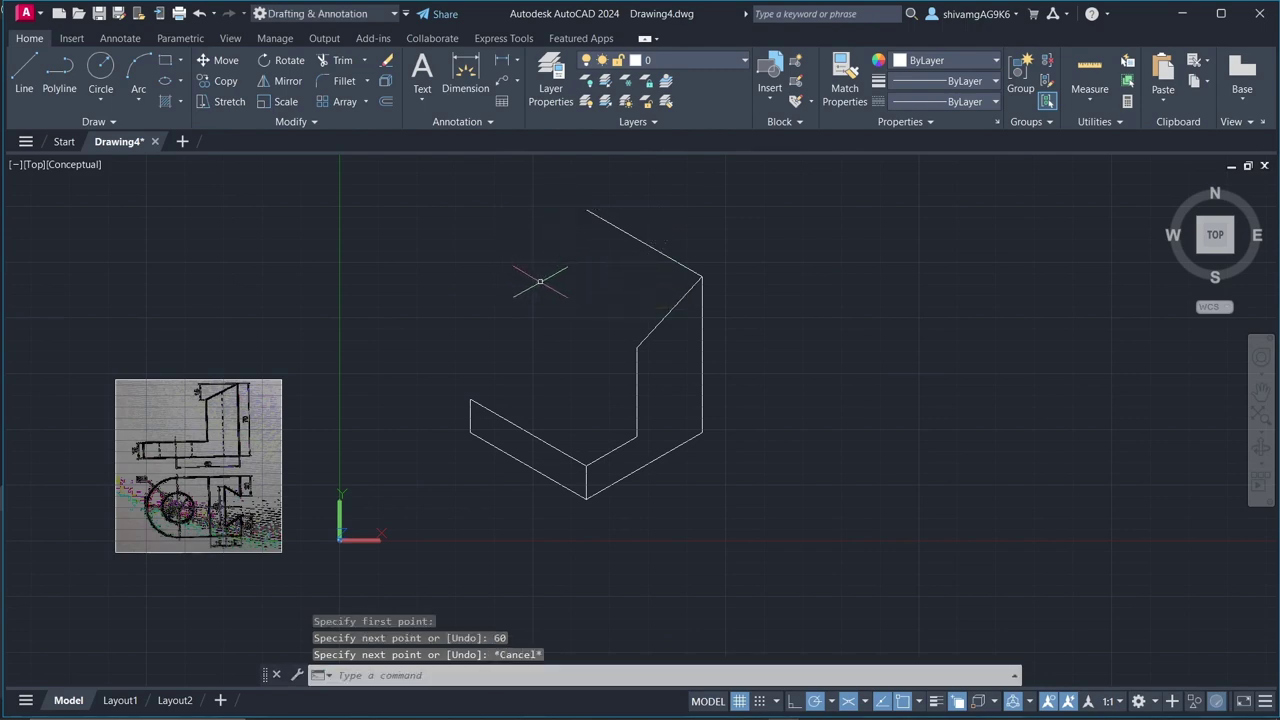
key(space)
click(638, 348)
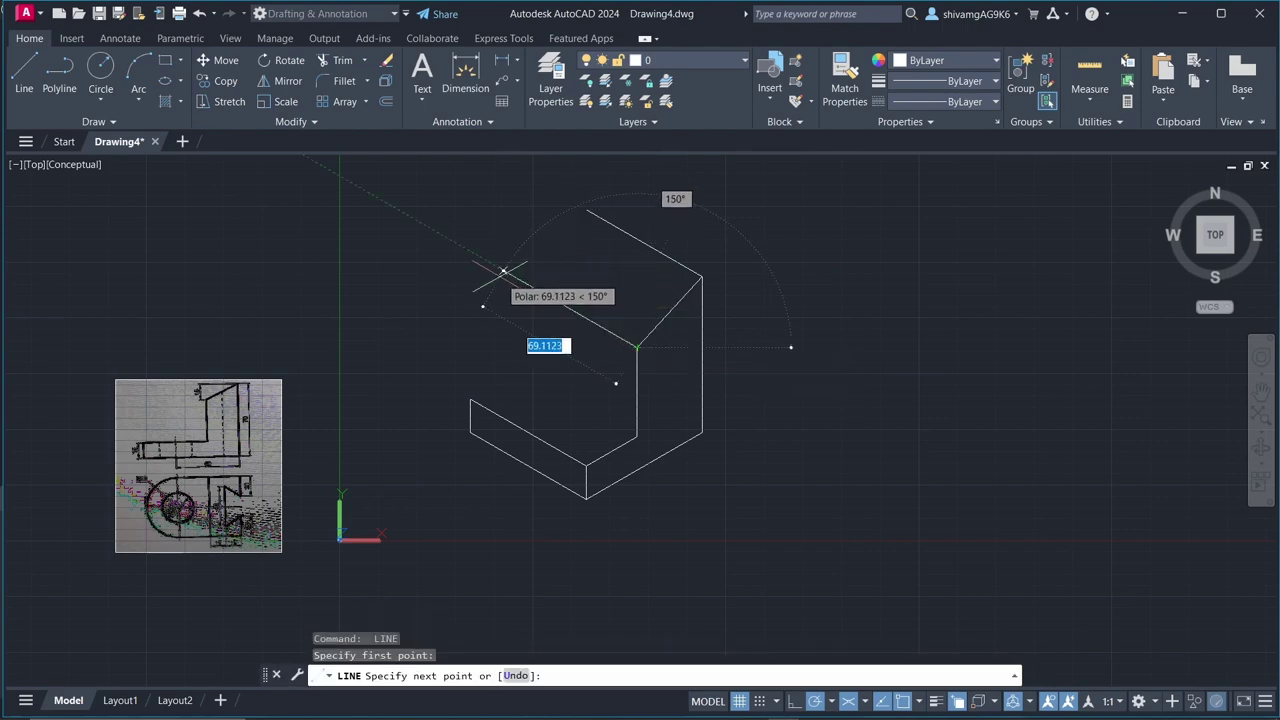
text(60)
key(Return)
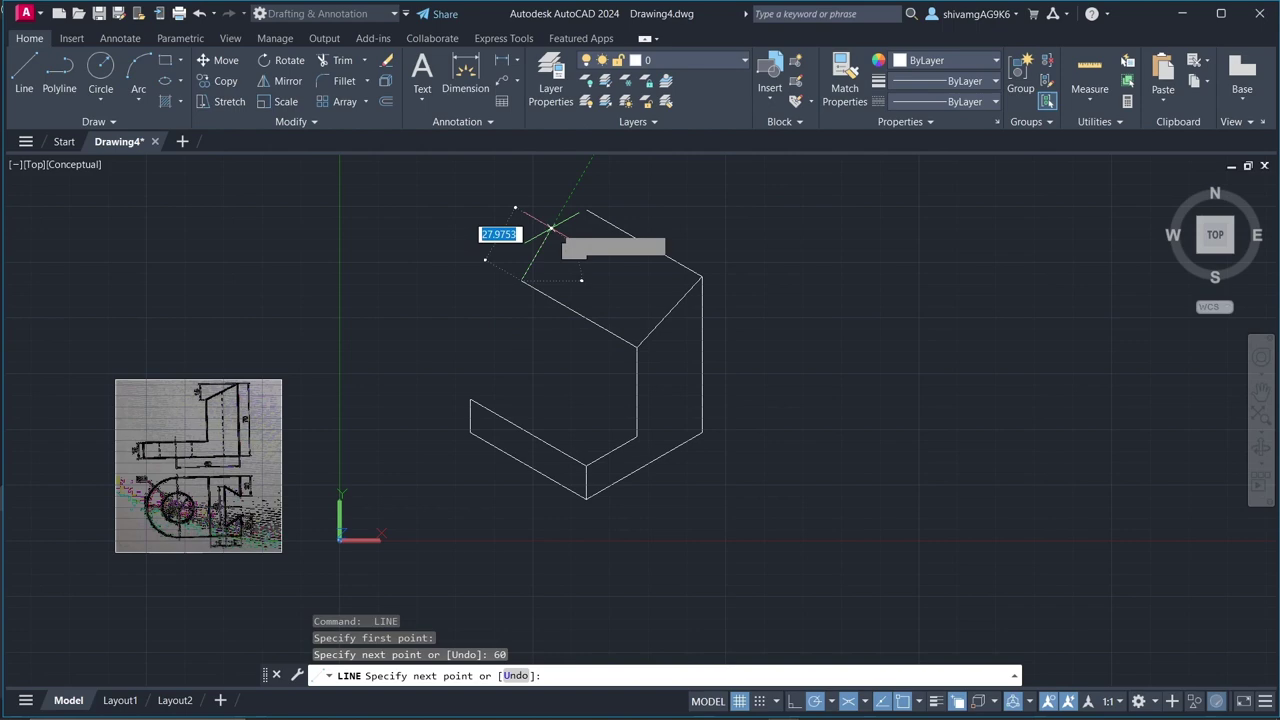
click(587, 210)
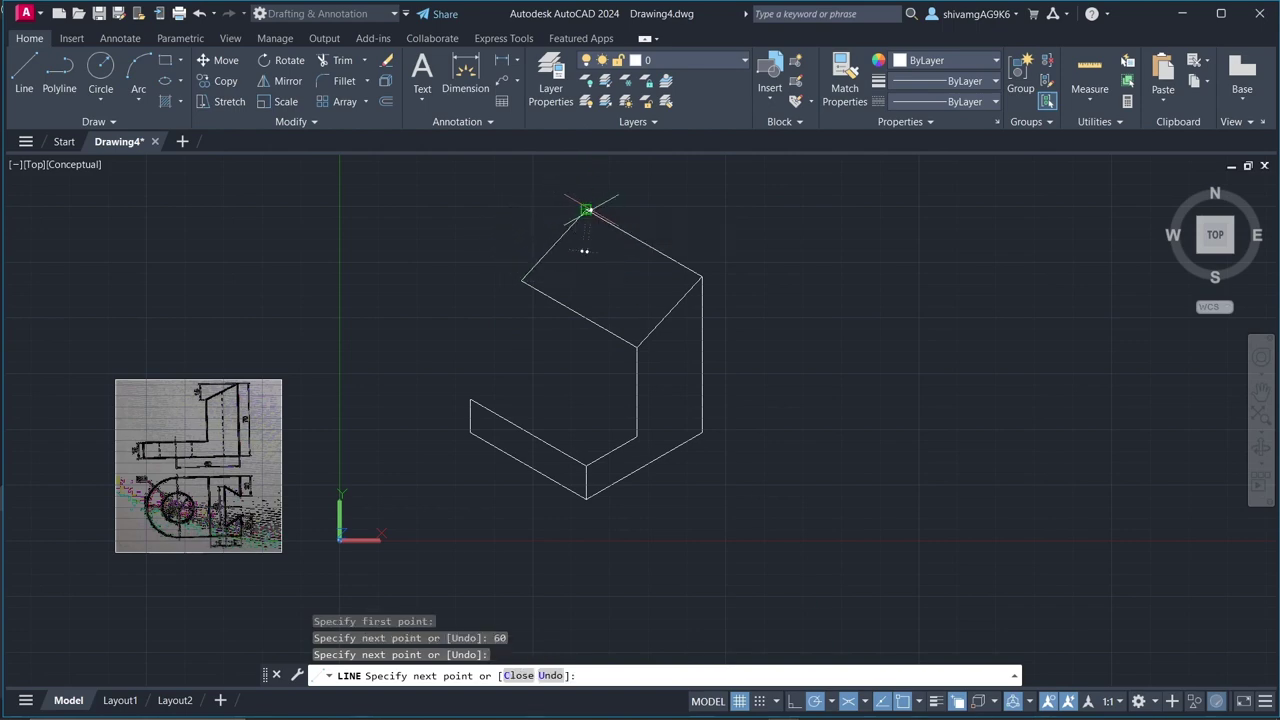
key(Escape)
- Drop a vertical edge from the top face's front corner and connect it to the ledge's corner
key(space)
click(522, 280)
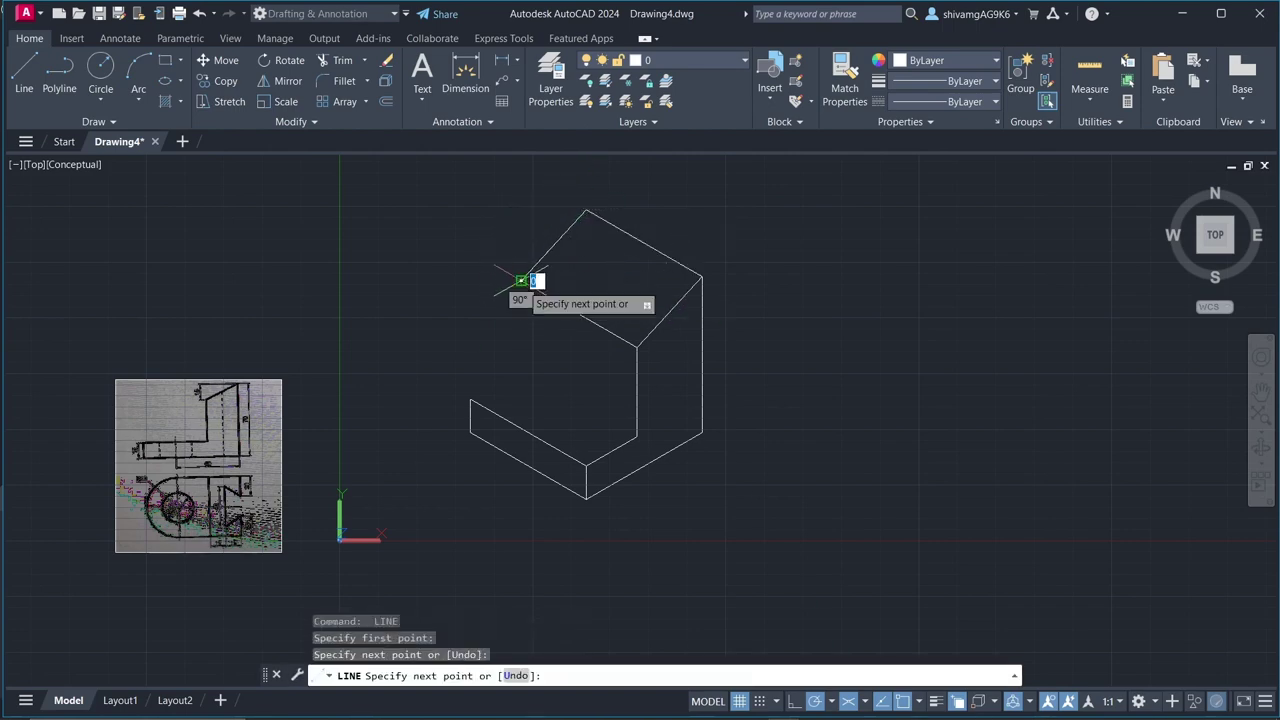
click(521, 376)
click(470, 401)
key(Return)
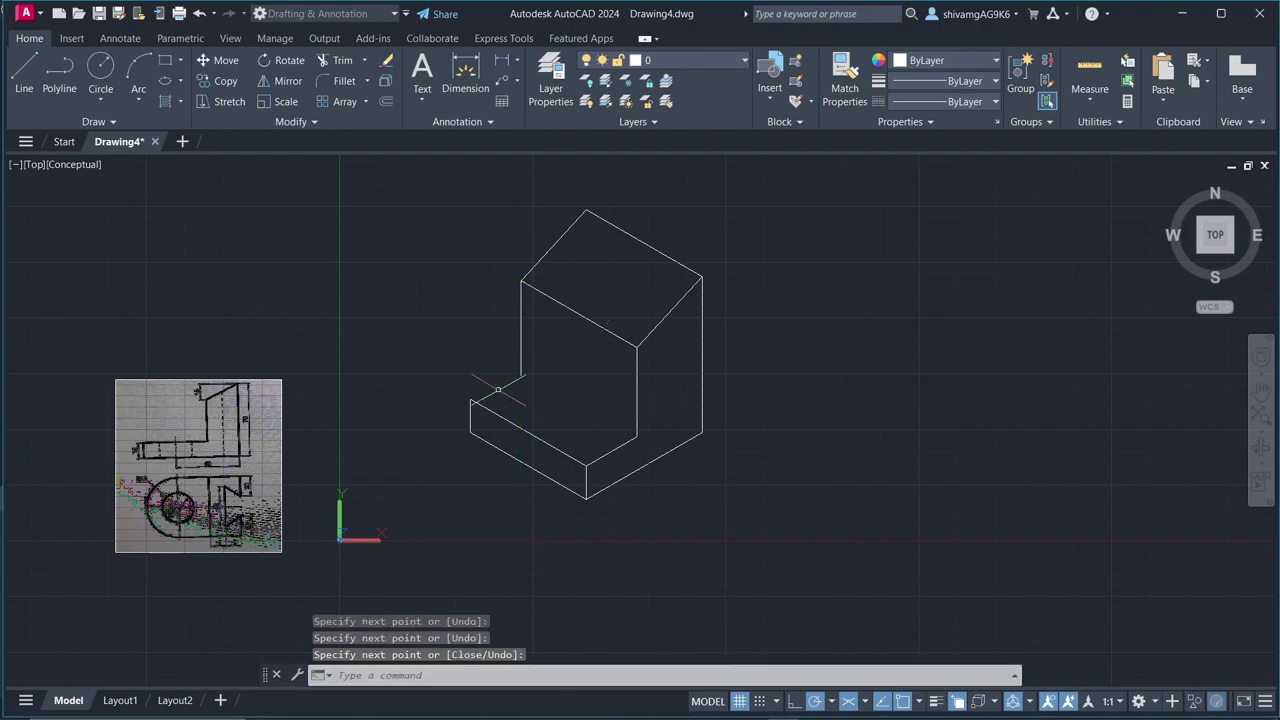
key(space)
click(470, 401)
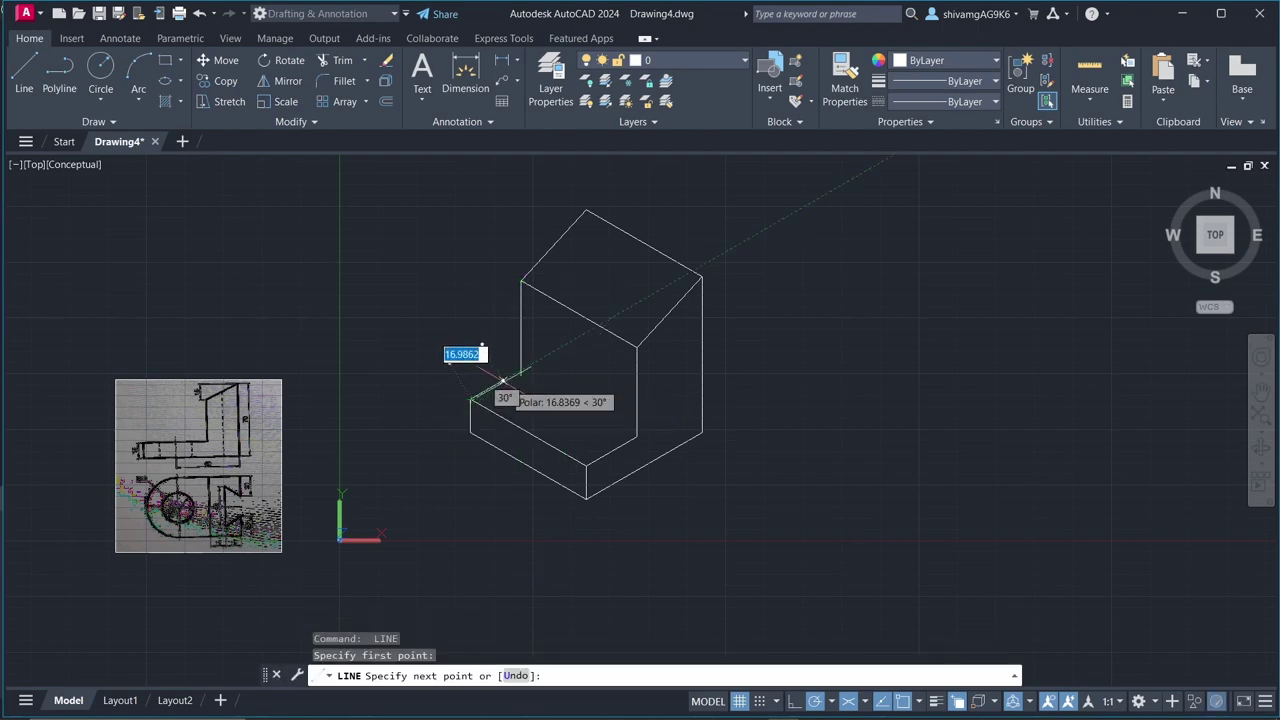
key(Escape)
key(Escape)
- Begin a FILLET on the vertical edge, then abandon it
text(F)
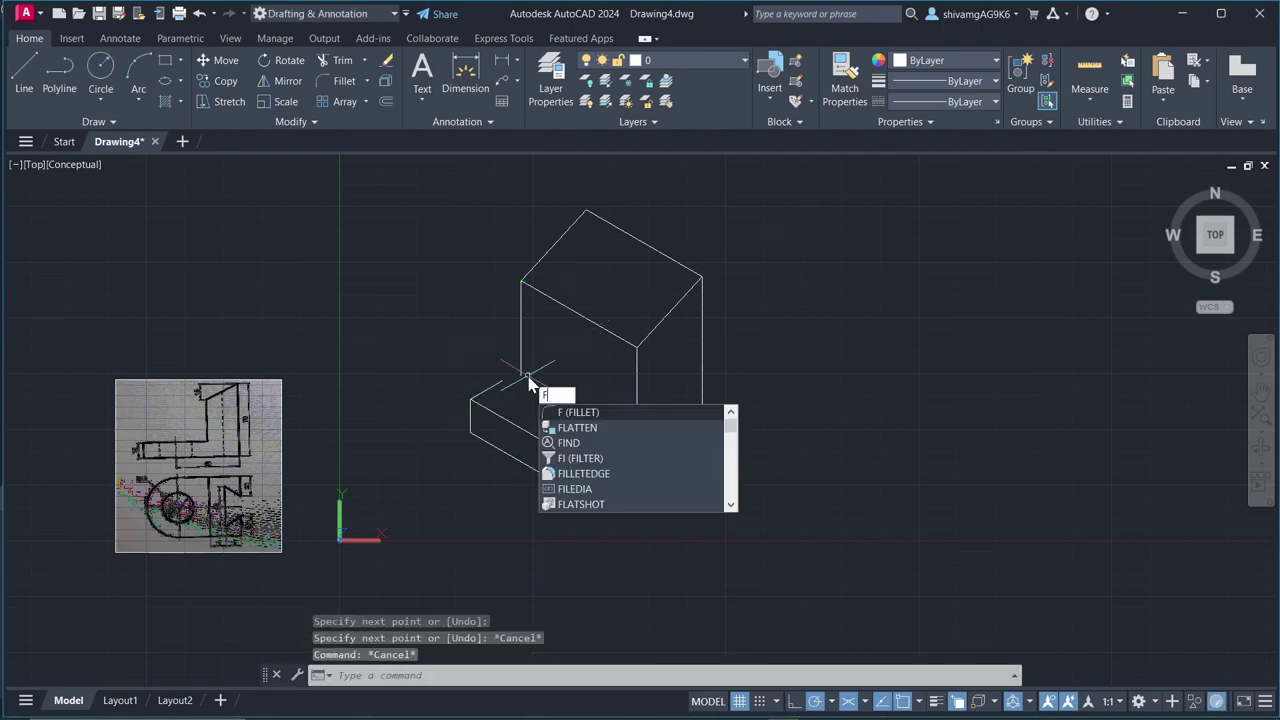
key(Return)
click(521, 365)
key(Escape)
key(Escape)
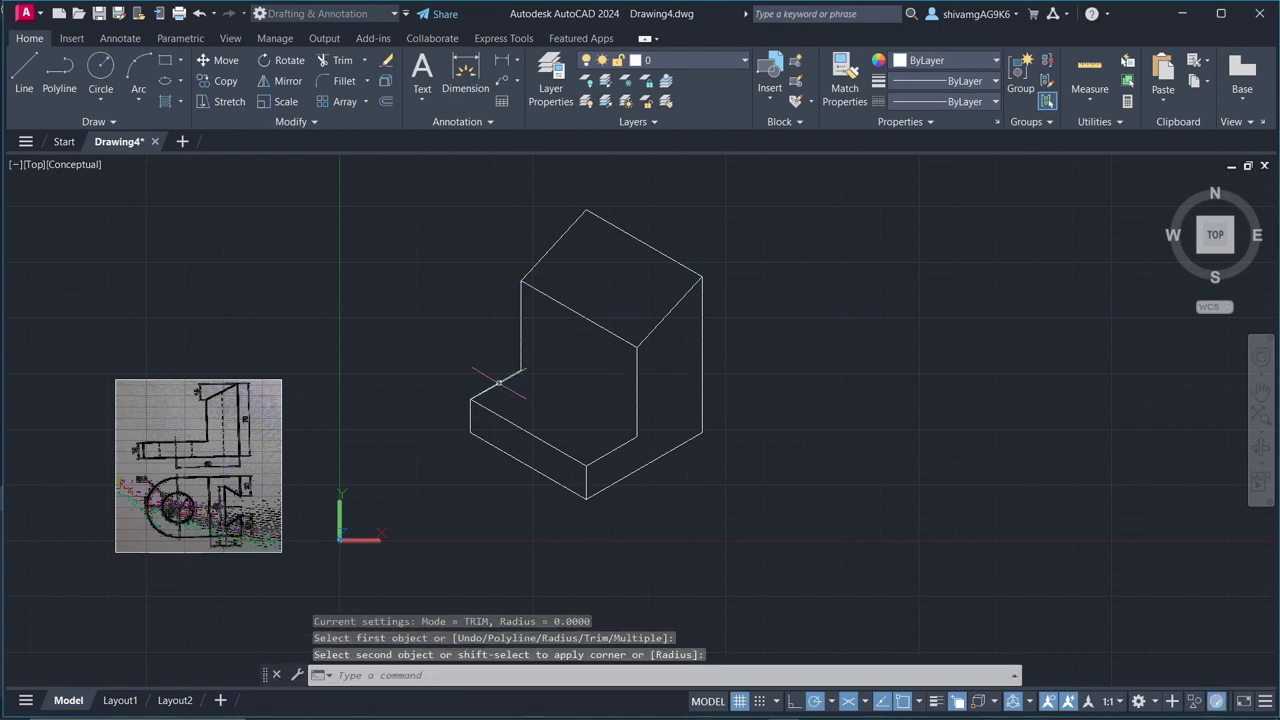
scroll(512, 345, down, 2)
scroll(357, 433, up, 3)
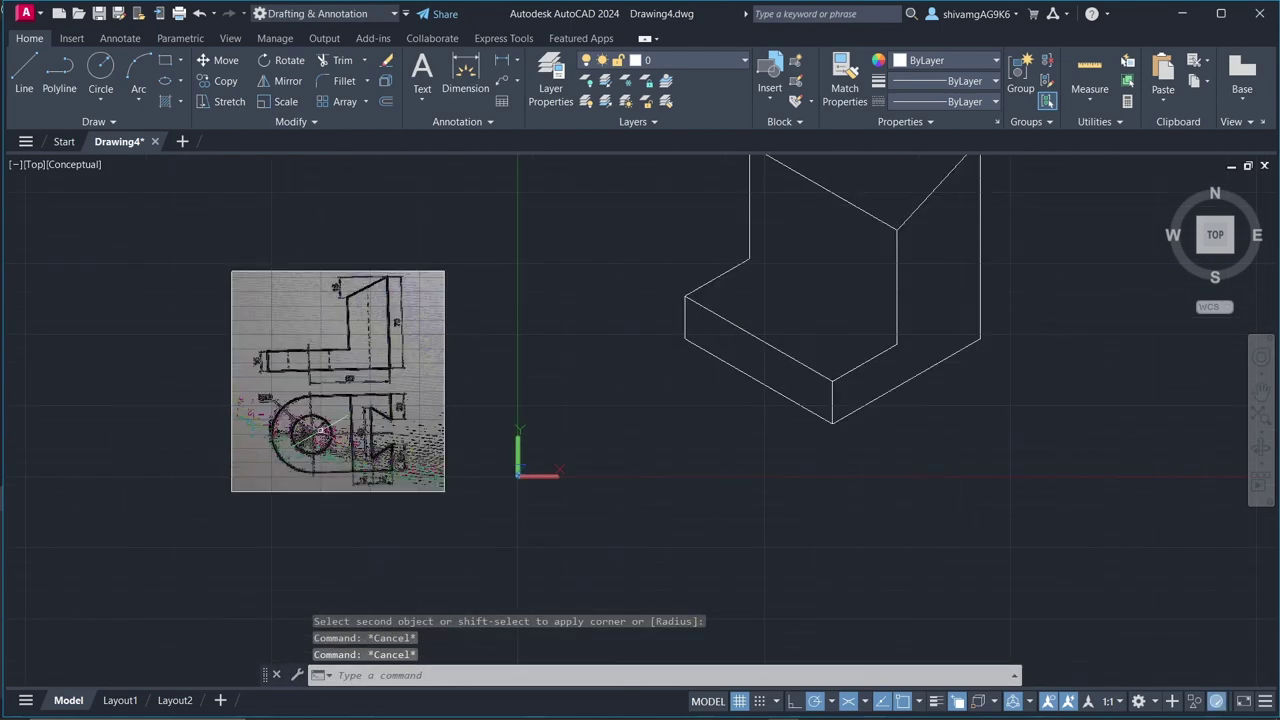
scroll(285, 432, up, 4)
scroll(290, 436, down, 6)
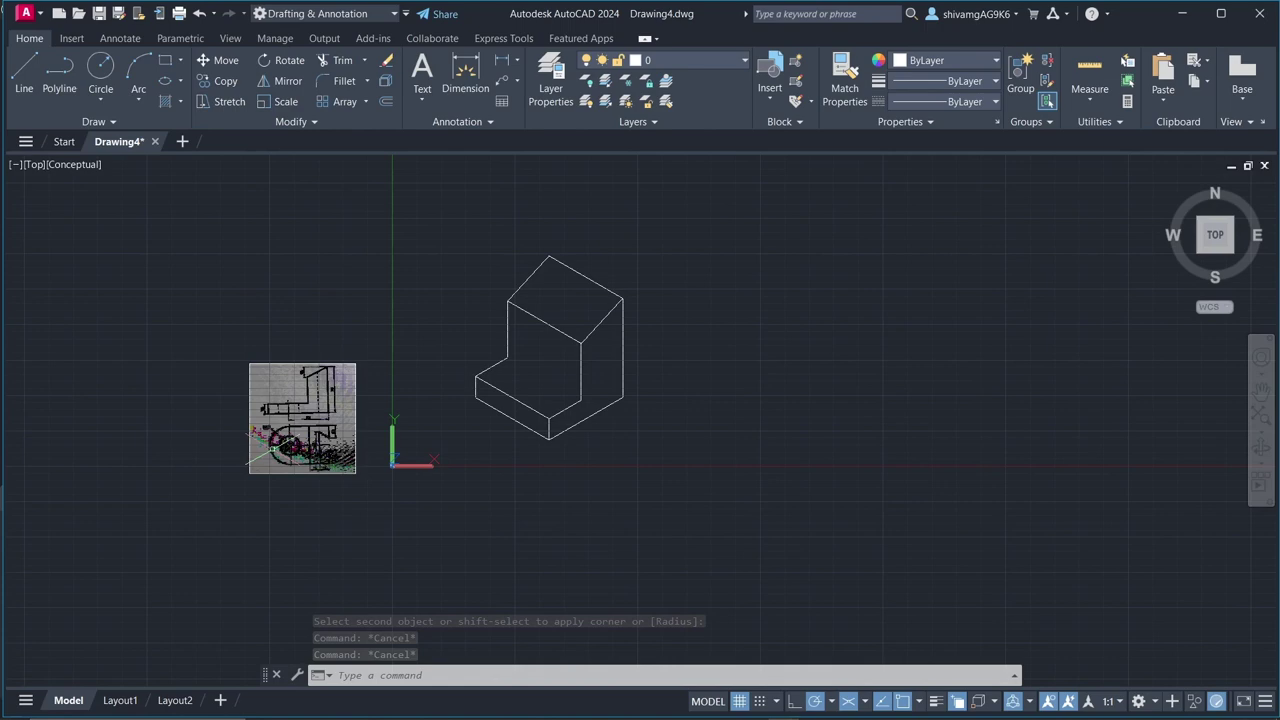
scroll(300, 438, up, 6)
scroll(407, 452, down, 4)
scroll(843, 394, up, 1)
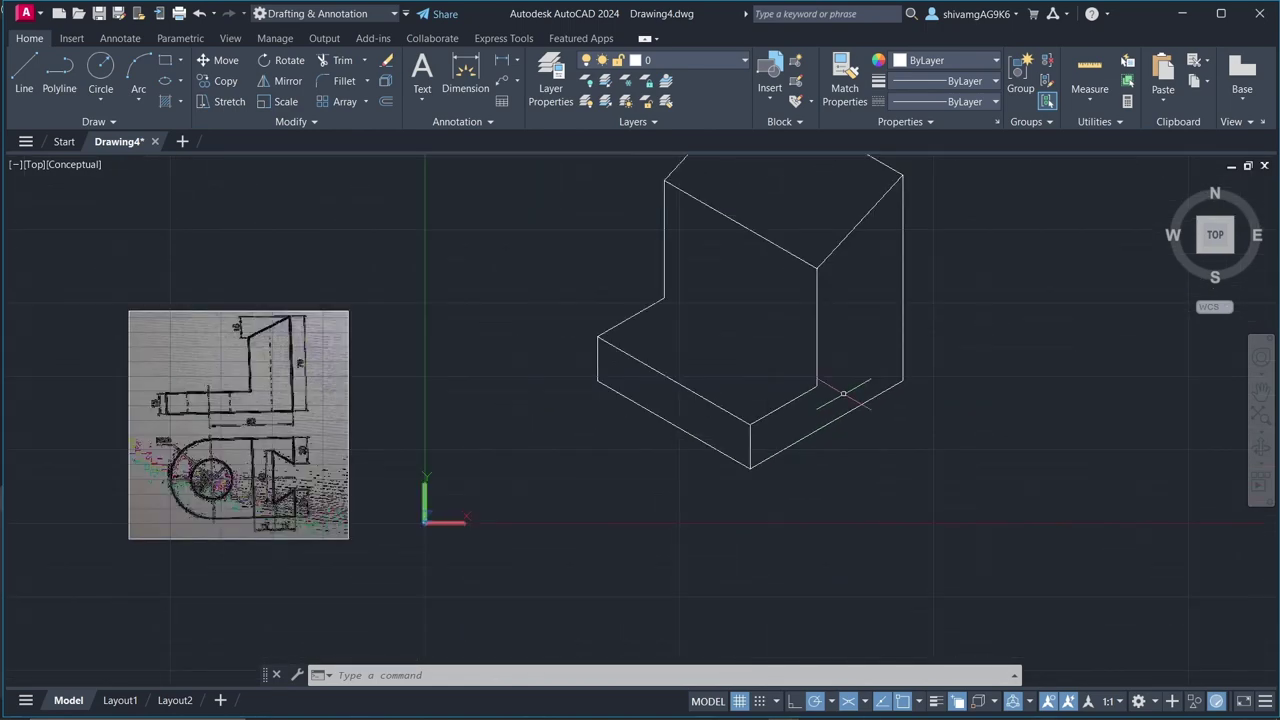
click(865, 701)
click(893, 650)
click(866, 701)
click(866, 701)
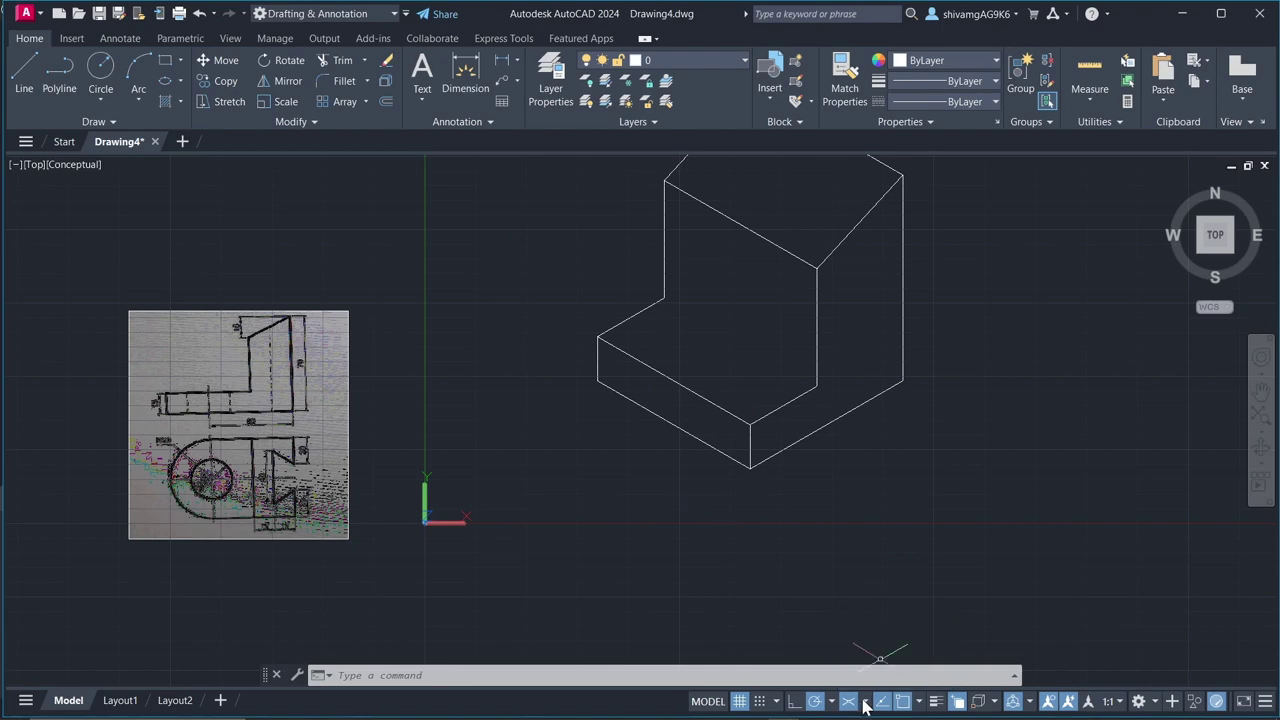
click(103, 70)
click(563, 494)
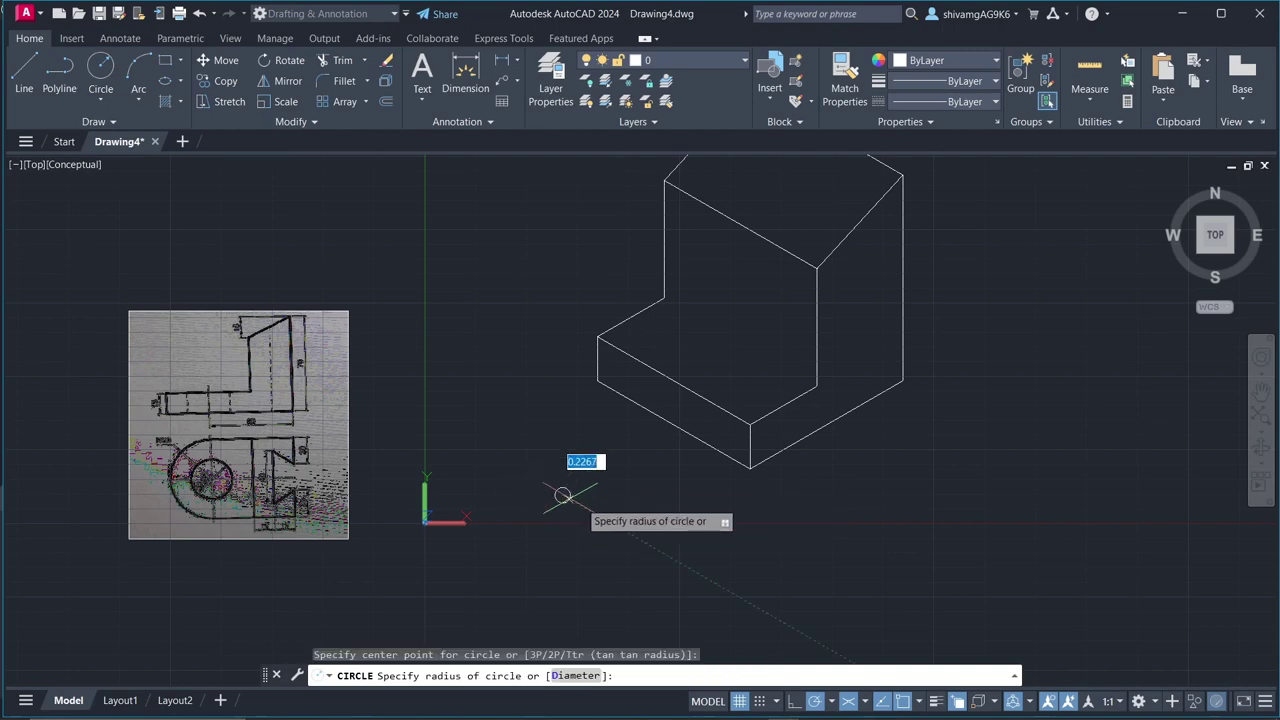
click(642, 505)
click(681, 562)
click(600, 524)
key(Delete)
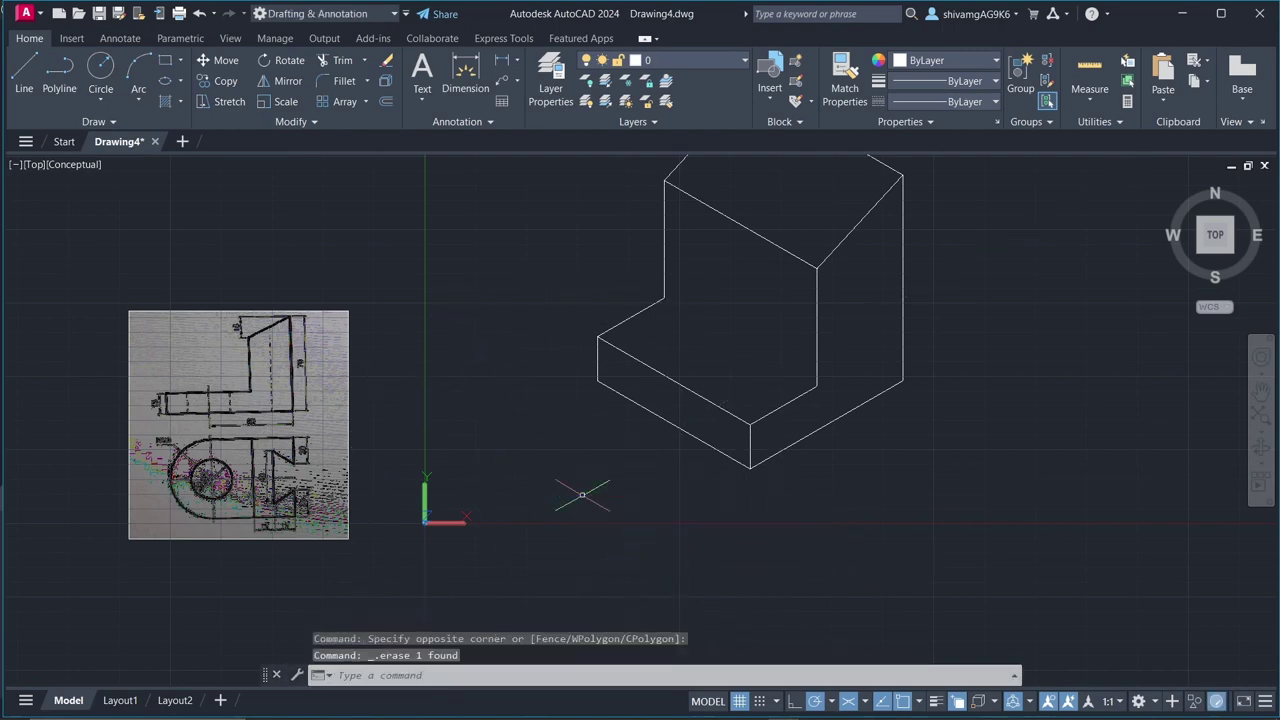
- Draw an isocircle centred on the base's front edge midpoint, sized to its bottom corner
click(180, 84)
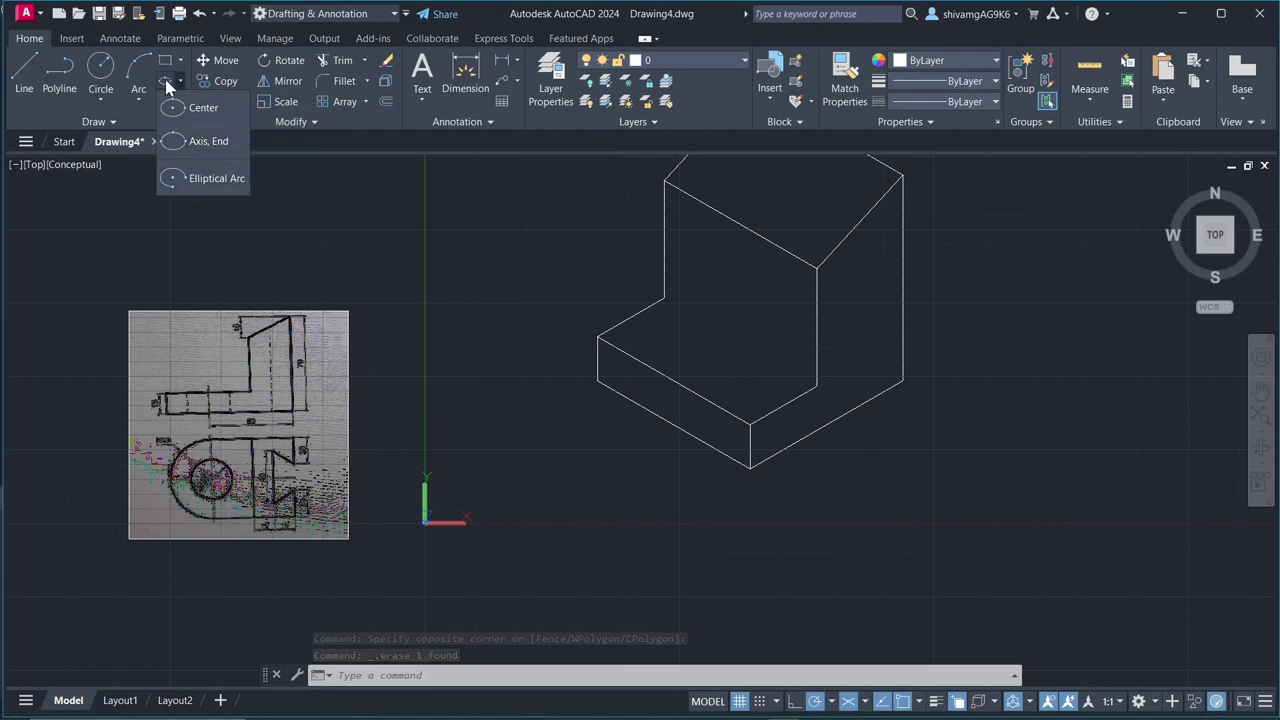
click(210, 143)
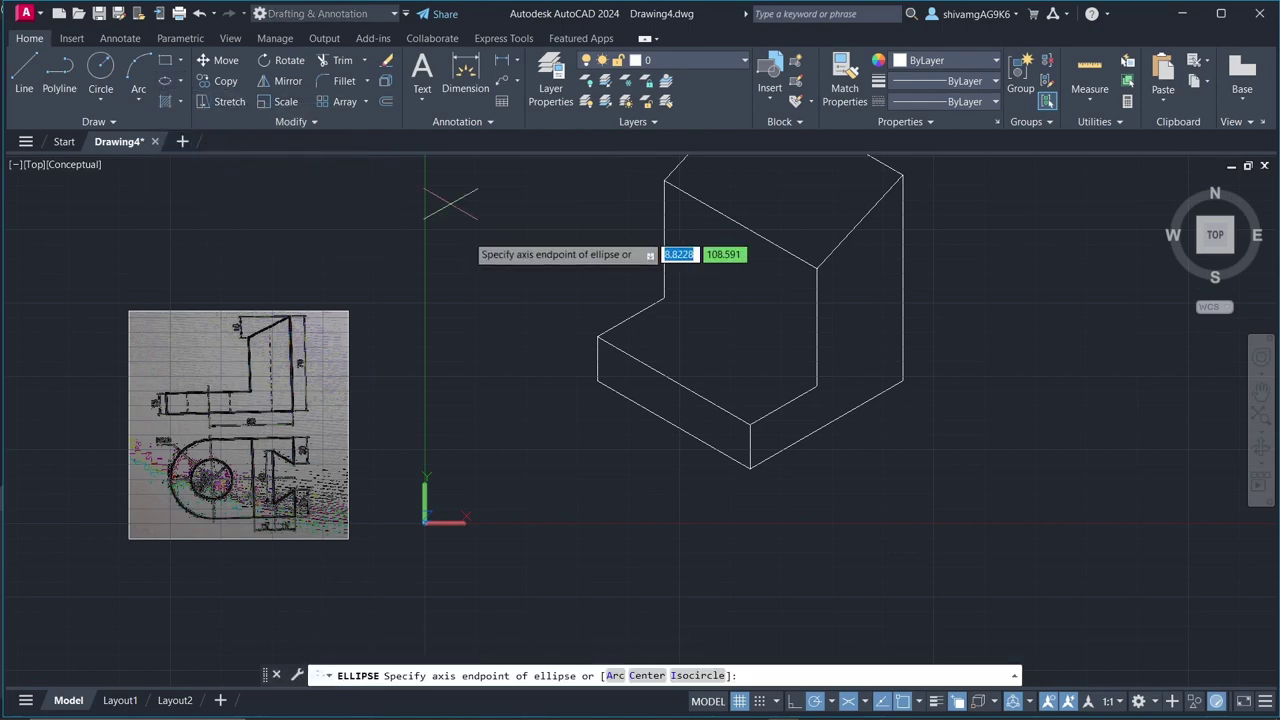
click(692, 676)
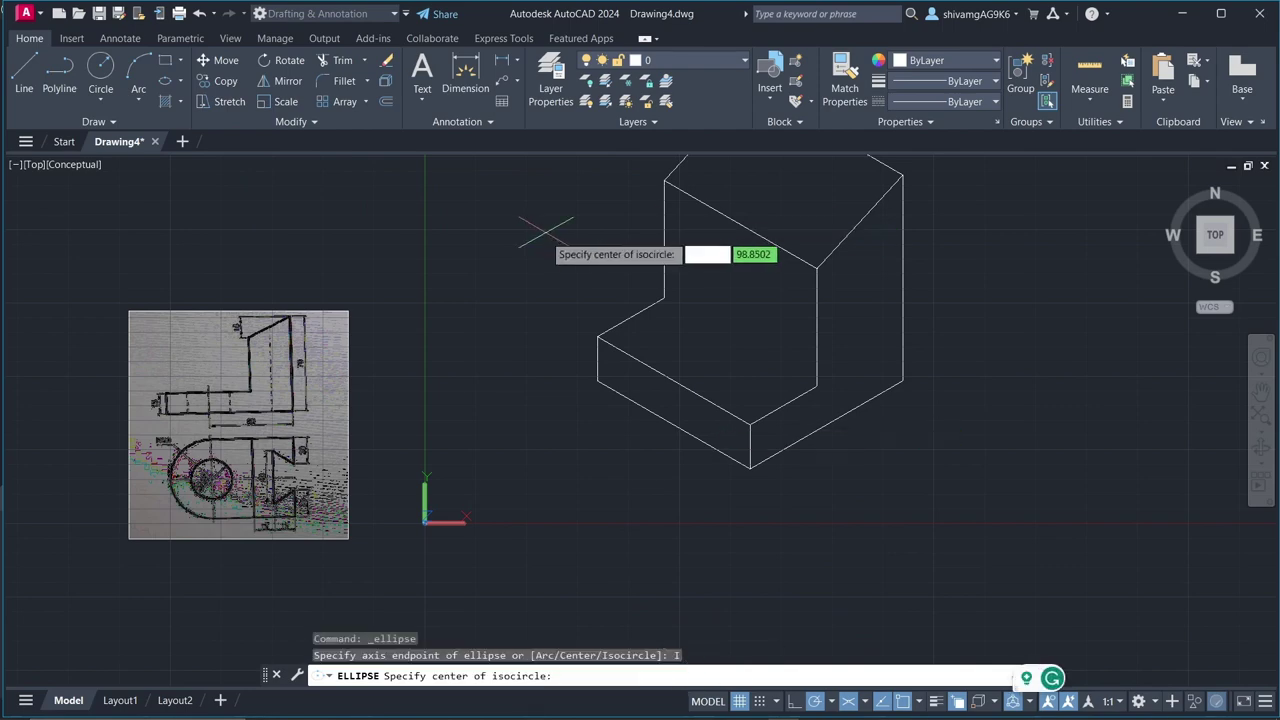
click(674, 424)
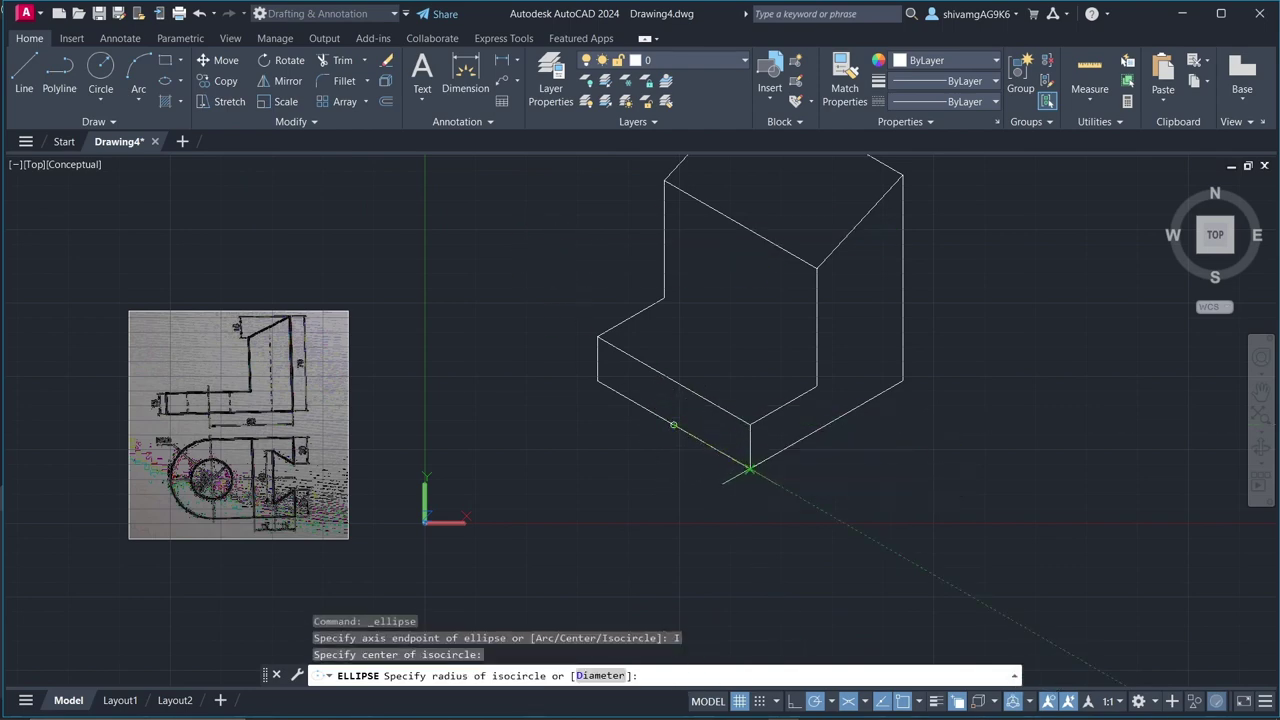
click(750, 467)
key(Escape)
key(Escape)
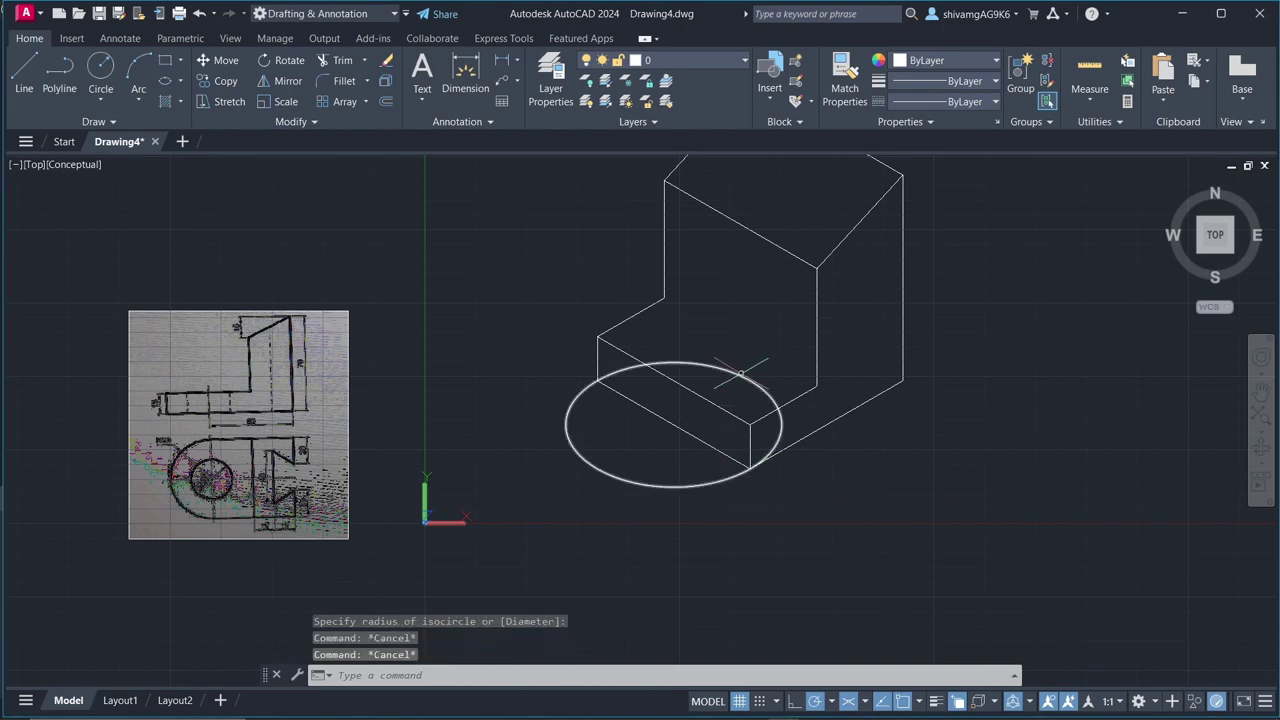
- Trim away the isocircle part inside the base, leaving a half-elliptical end
key(Return)
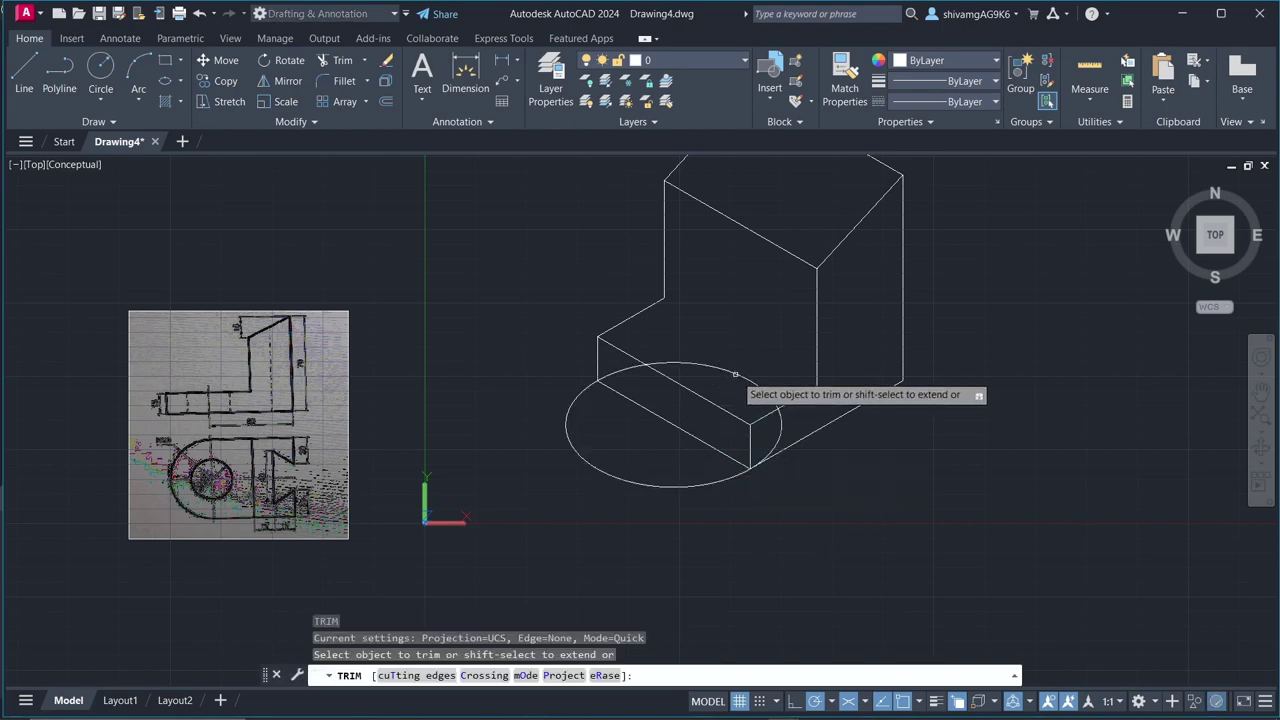
click(622, 369)
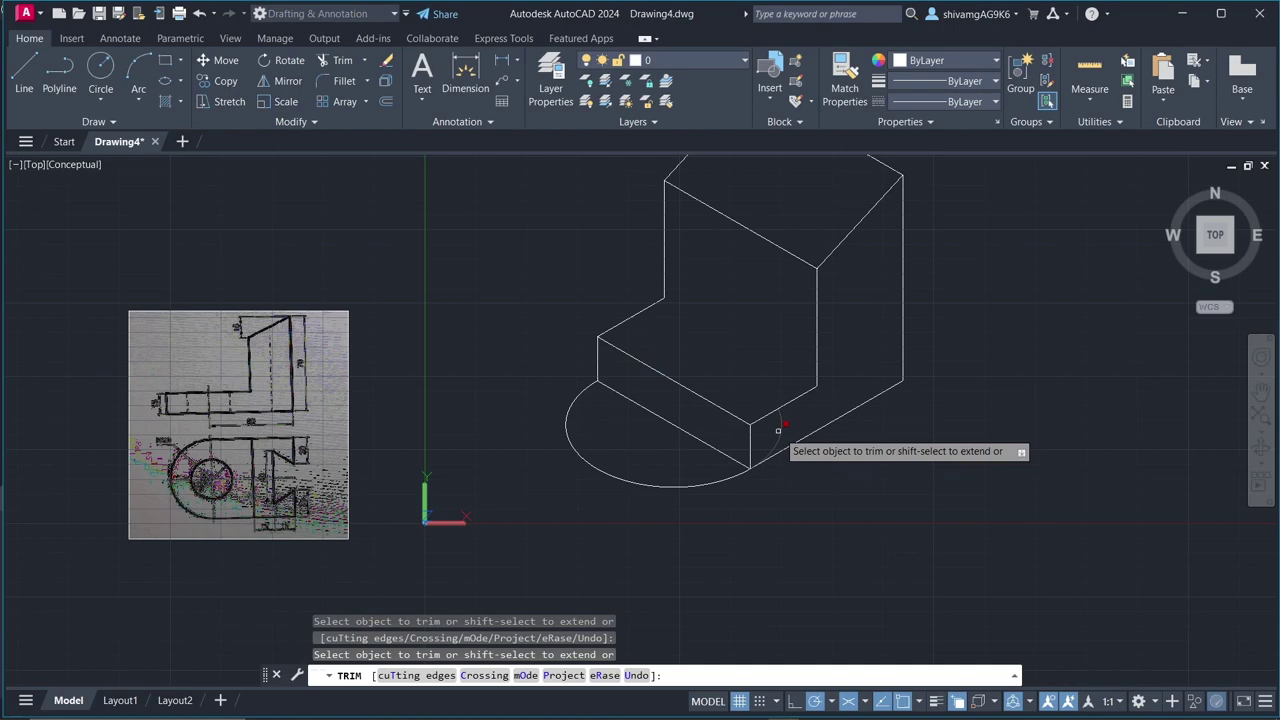
key(Escape)
key(Escape)
key(Escape)
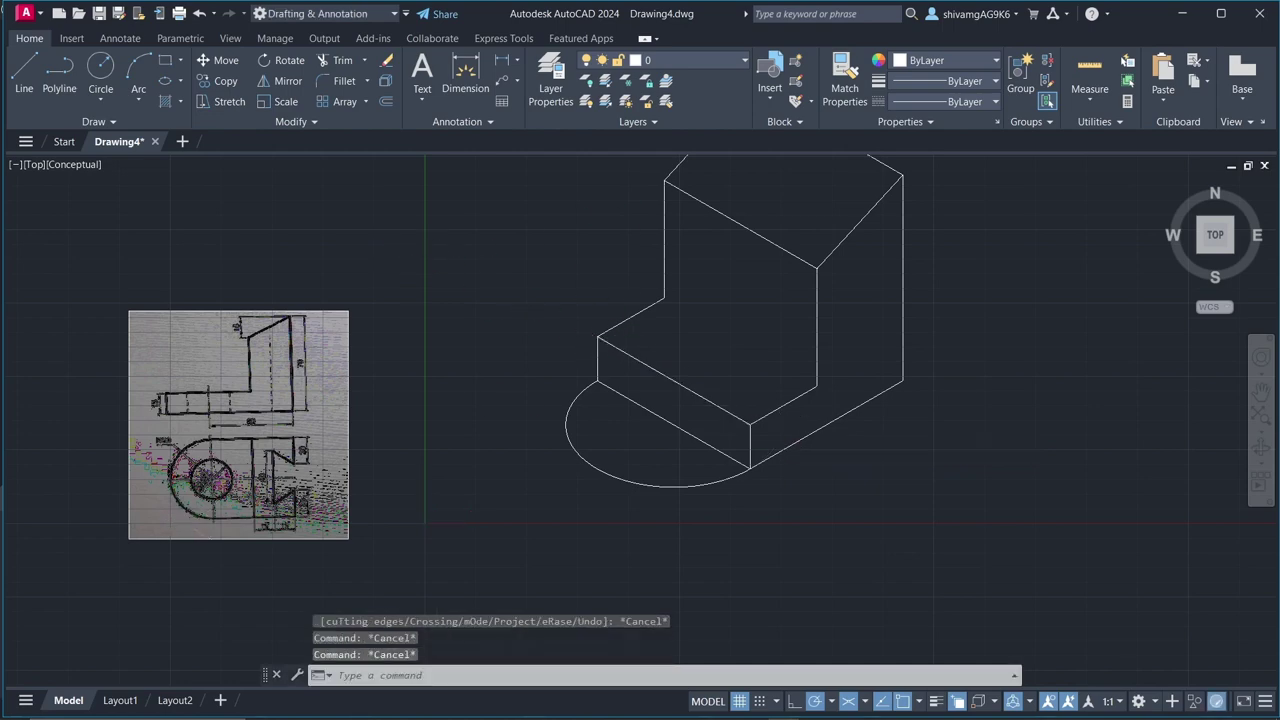
scroll(212, 498, up, 8)
scroll(212, 498, down, 7)
scroll(514, 428, down, 2)
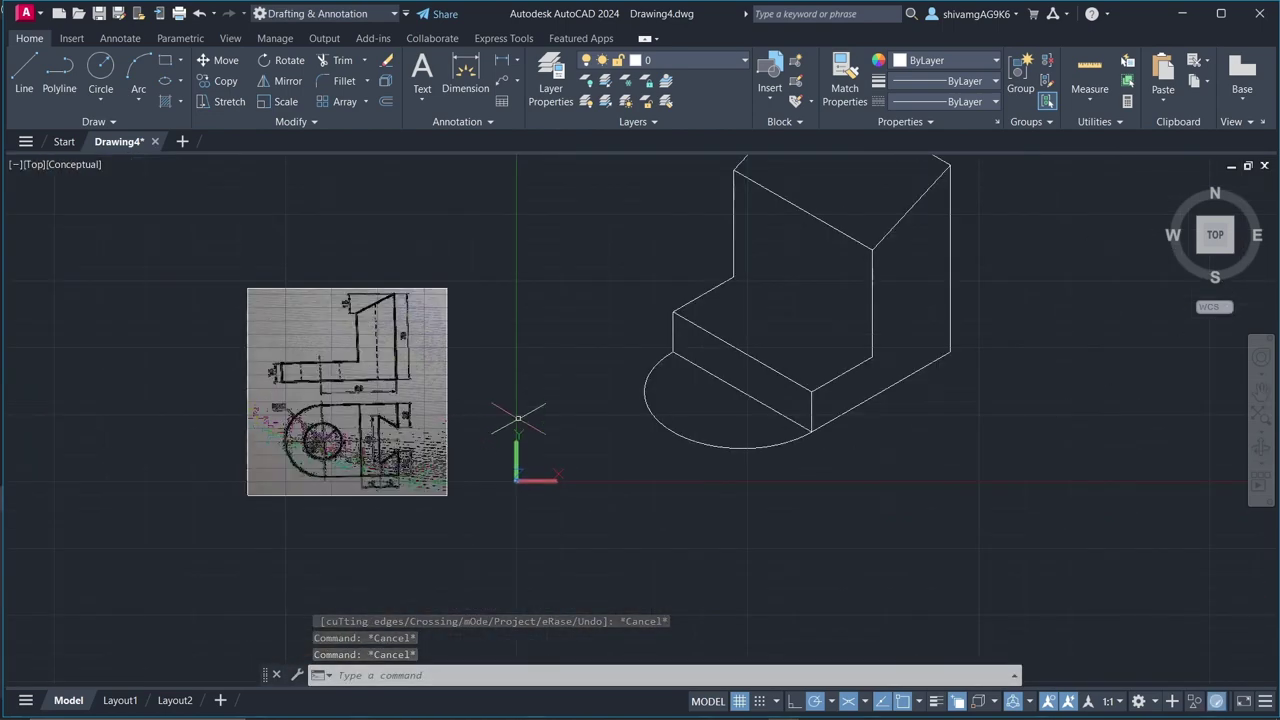
- Add a 30-diameter isocircle hole centred at the rounded end
key(ctrl+z)
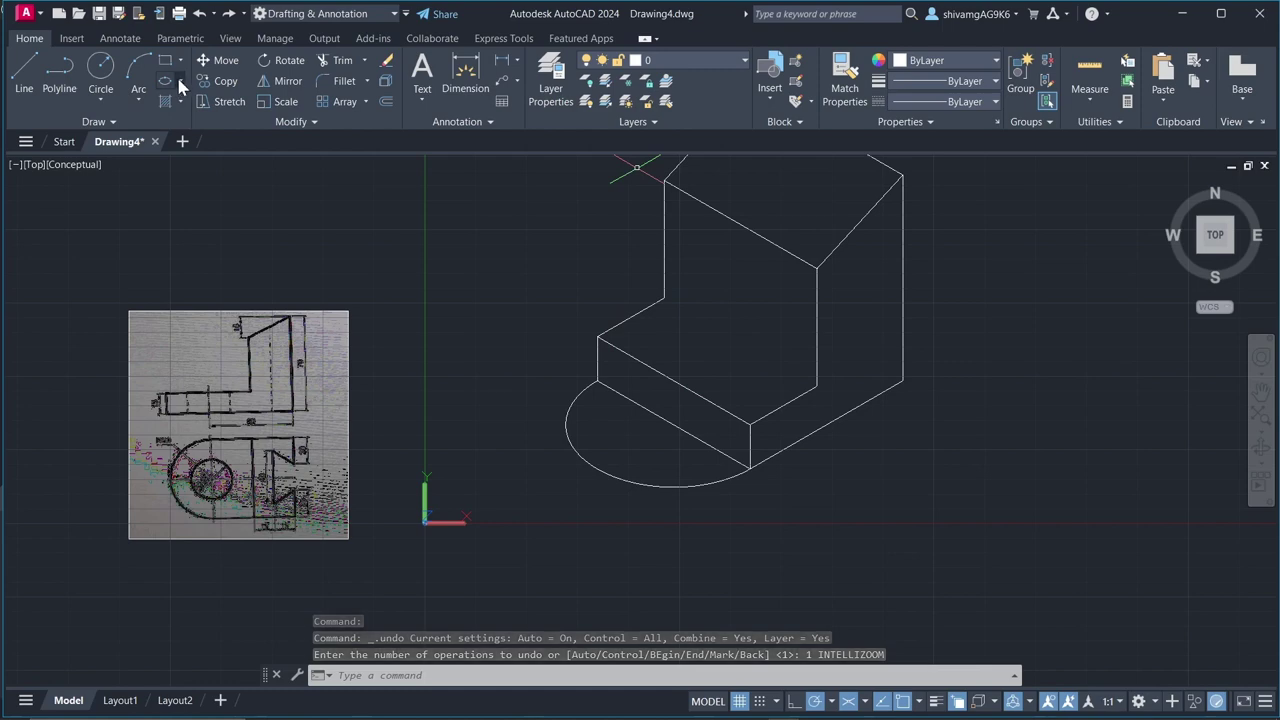
click(179, 83)
click(210, 141)
scroll(298, 472, up, 5)
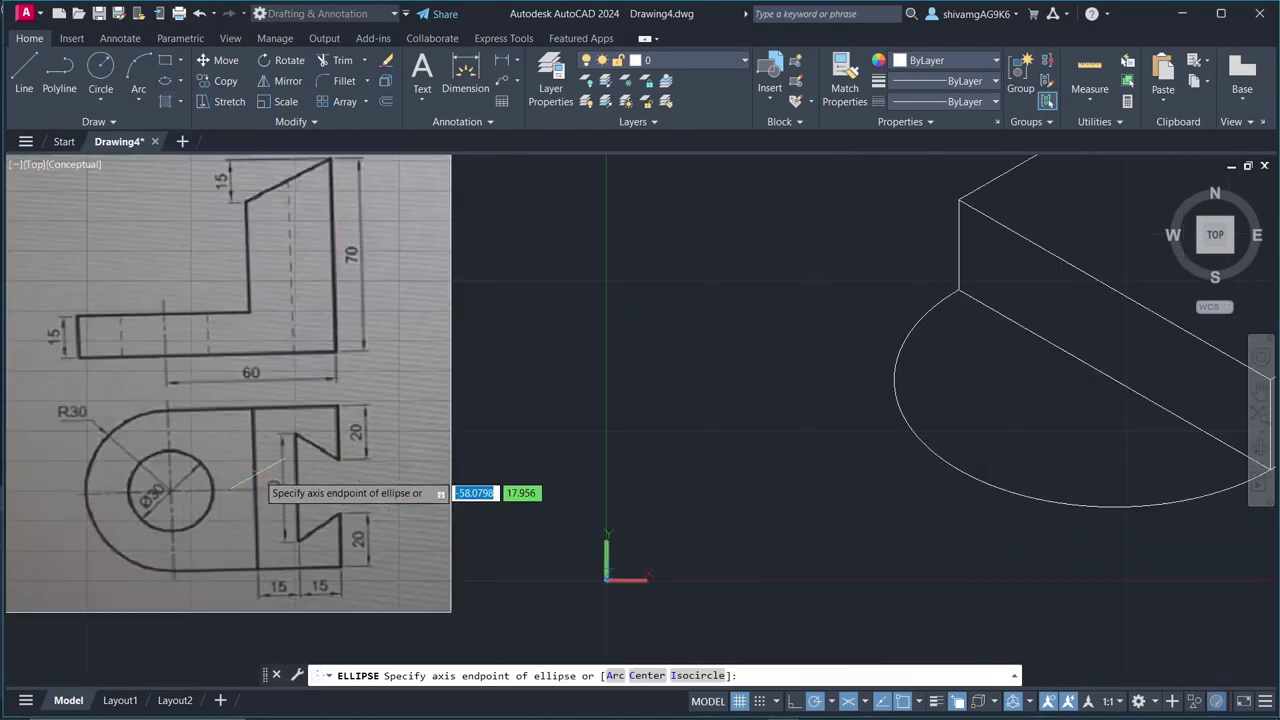
scroll(430, 440, down, 4)
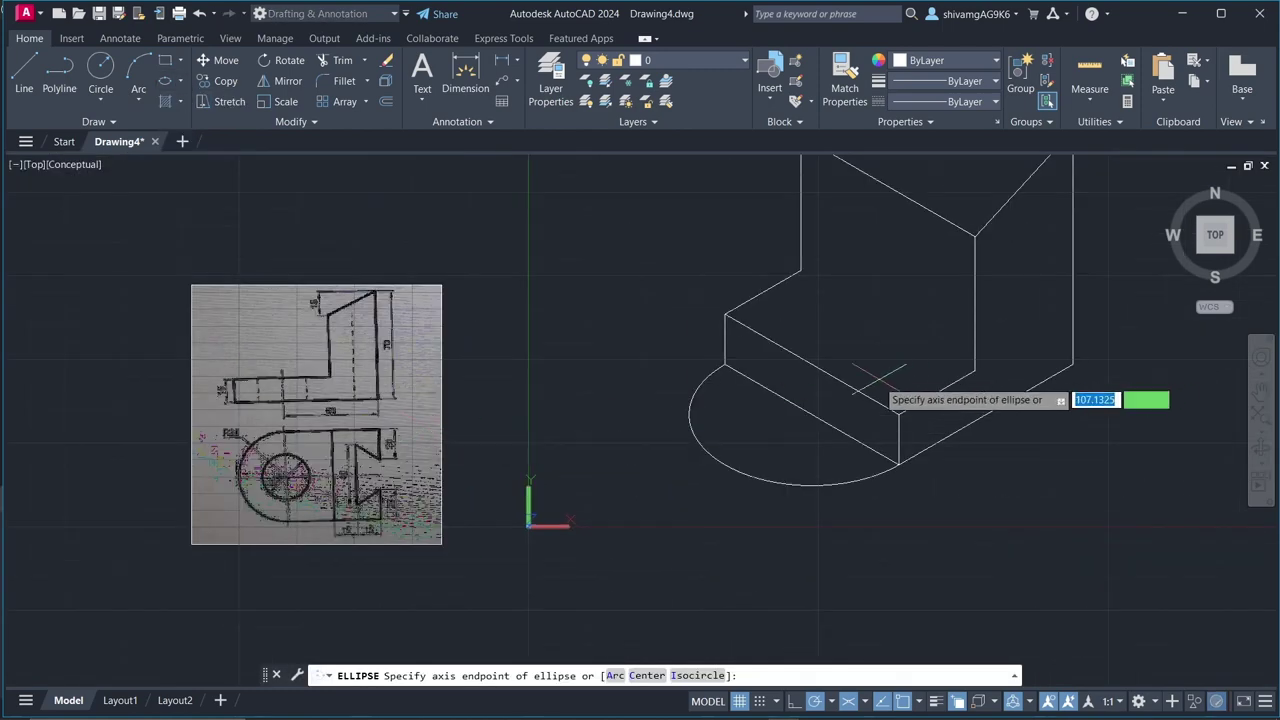
click(697, 675)
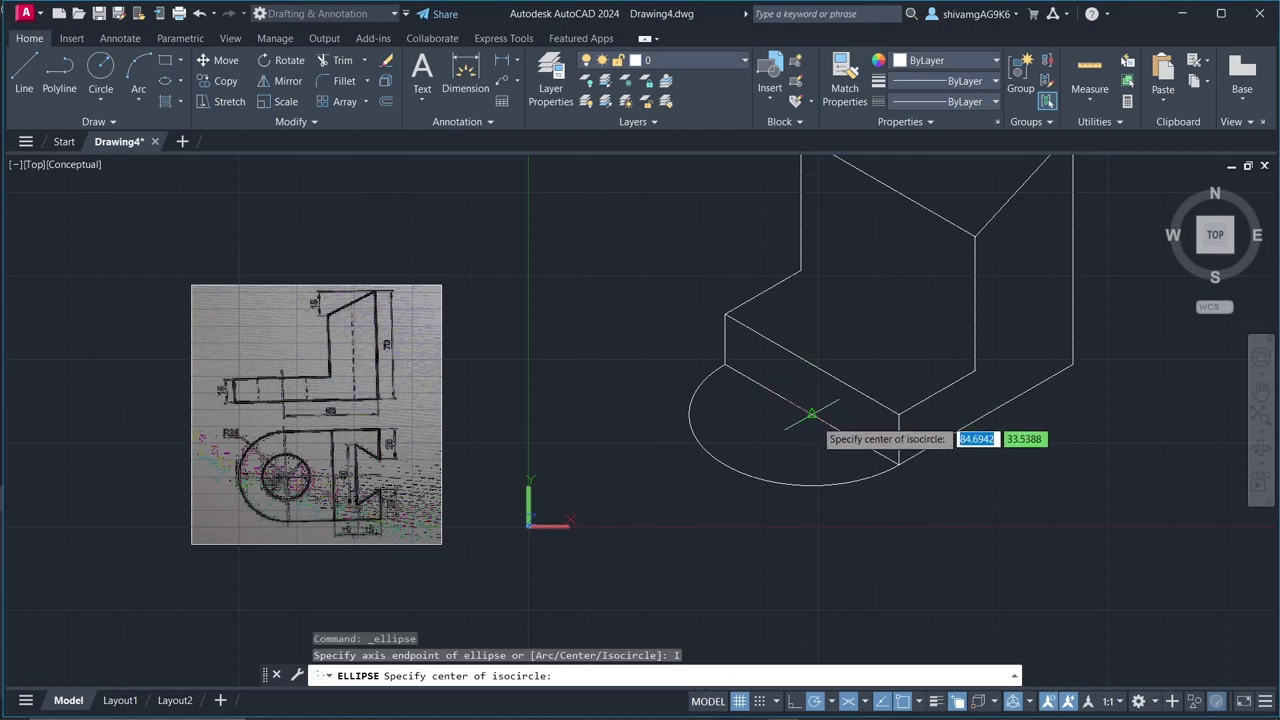
click(812, 416)
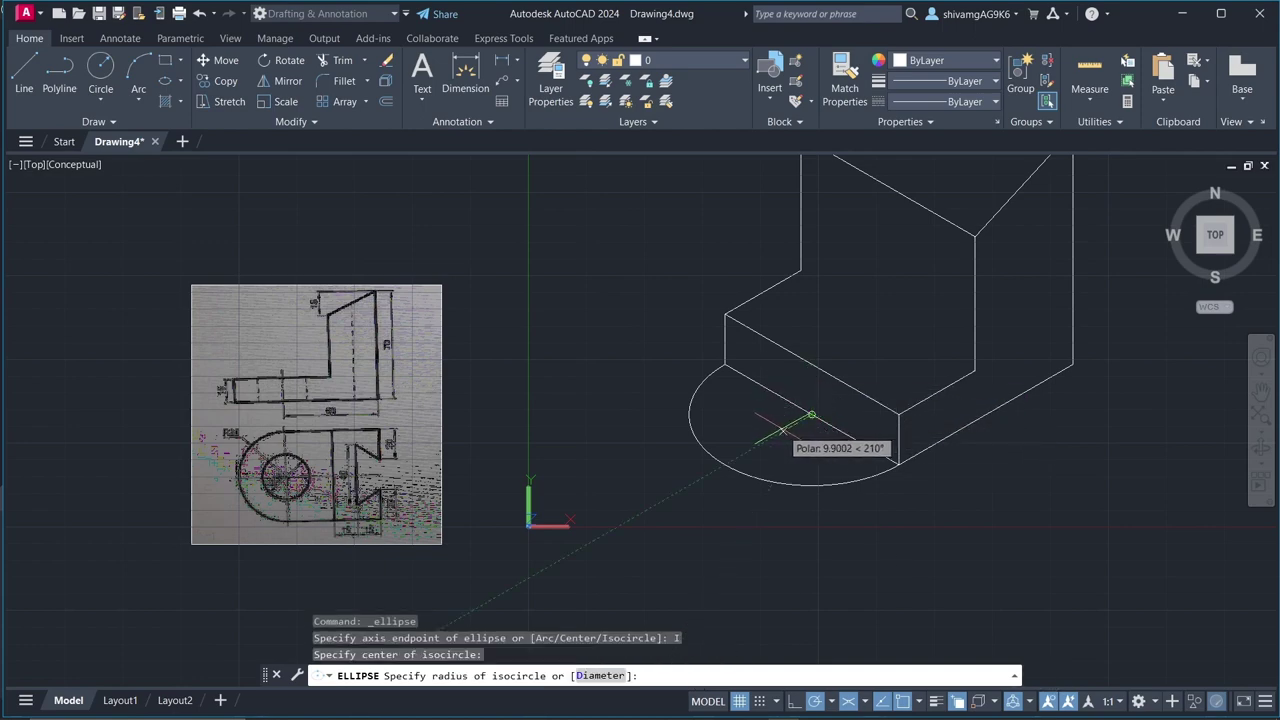
text(D)
key(Return)
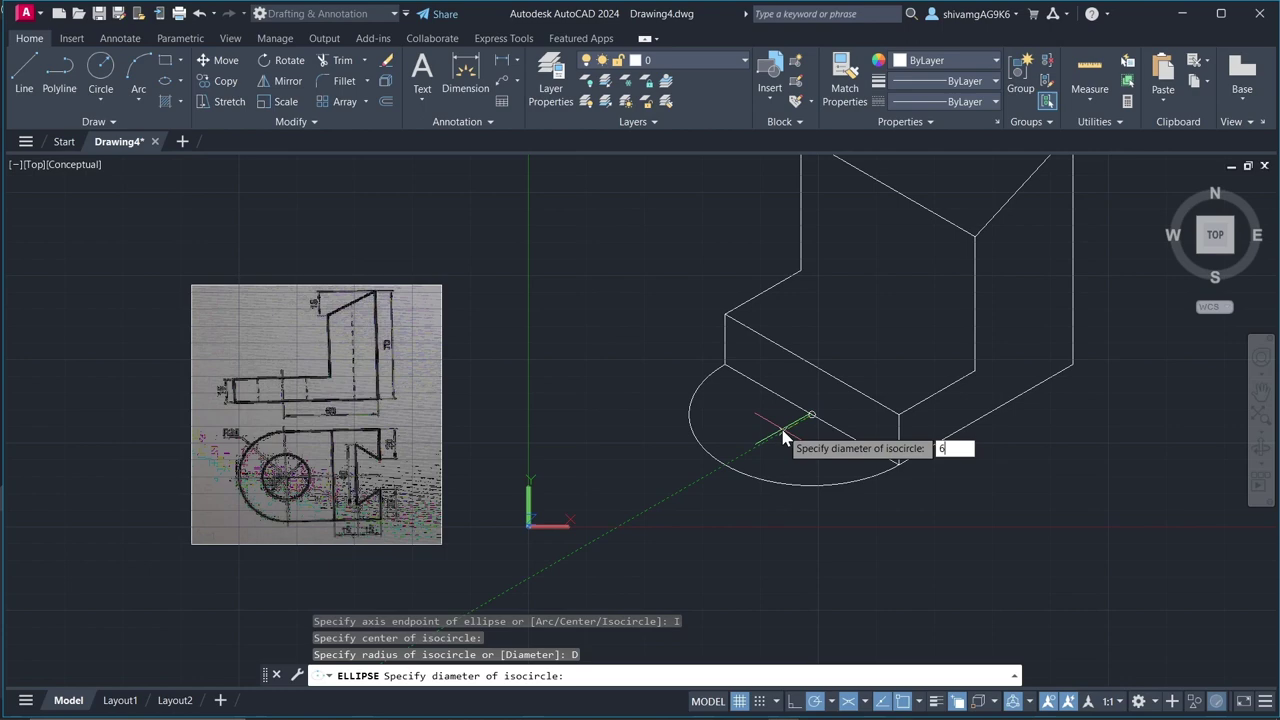
text(30)
key(Return)
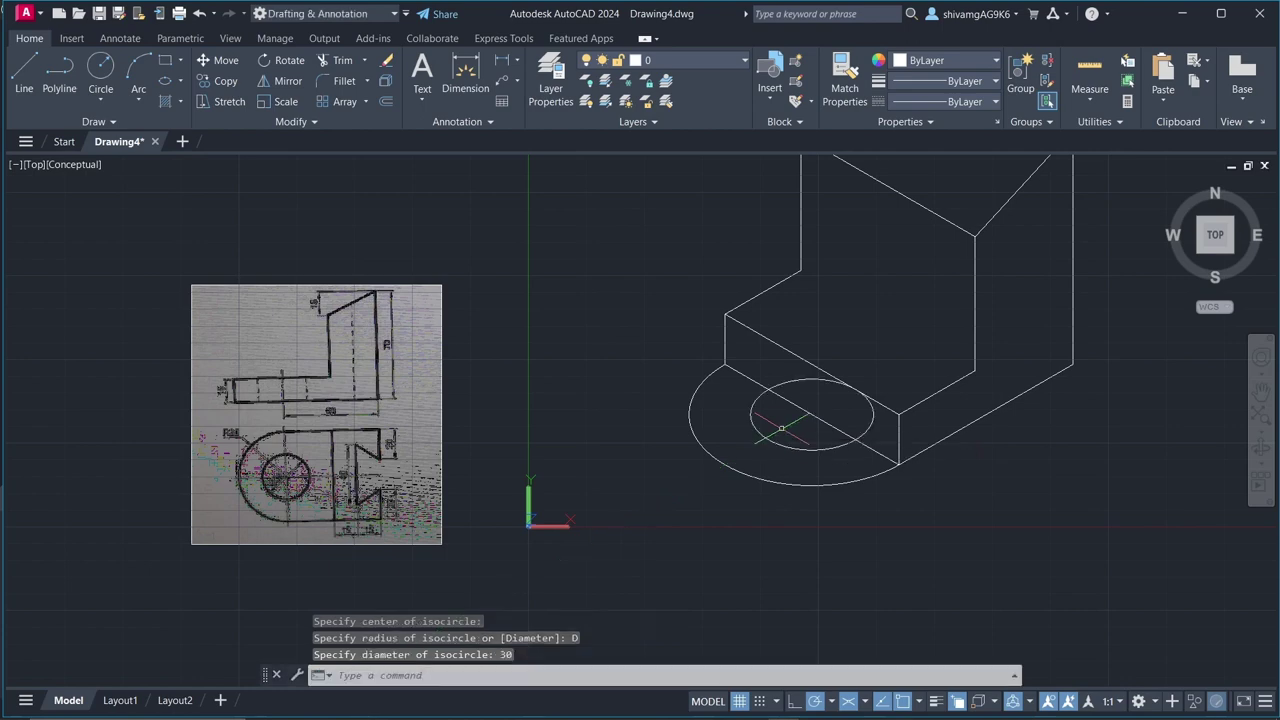
key(Escape)
key(Escape)
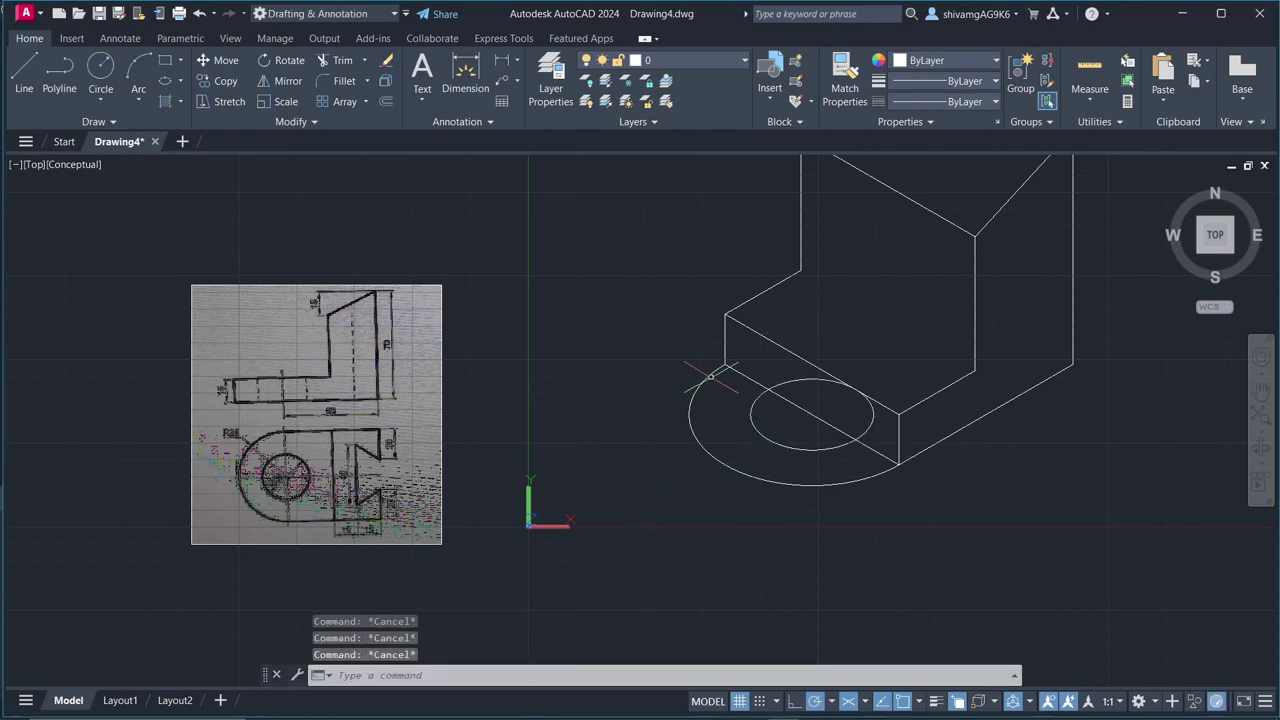
- Copy the hole and the outer curved edge 15 units up
click(705, 377)
text(C)
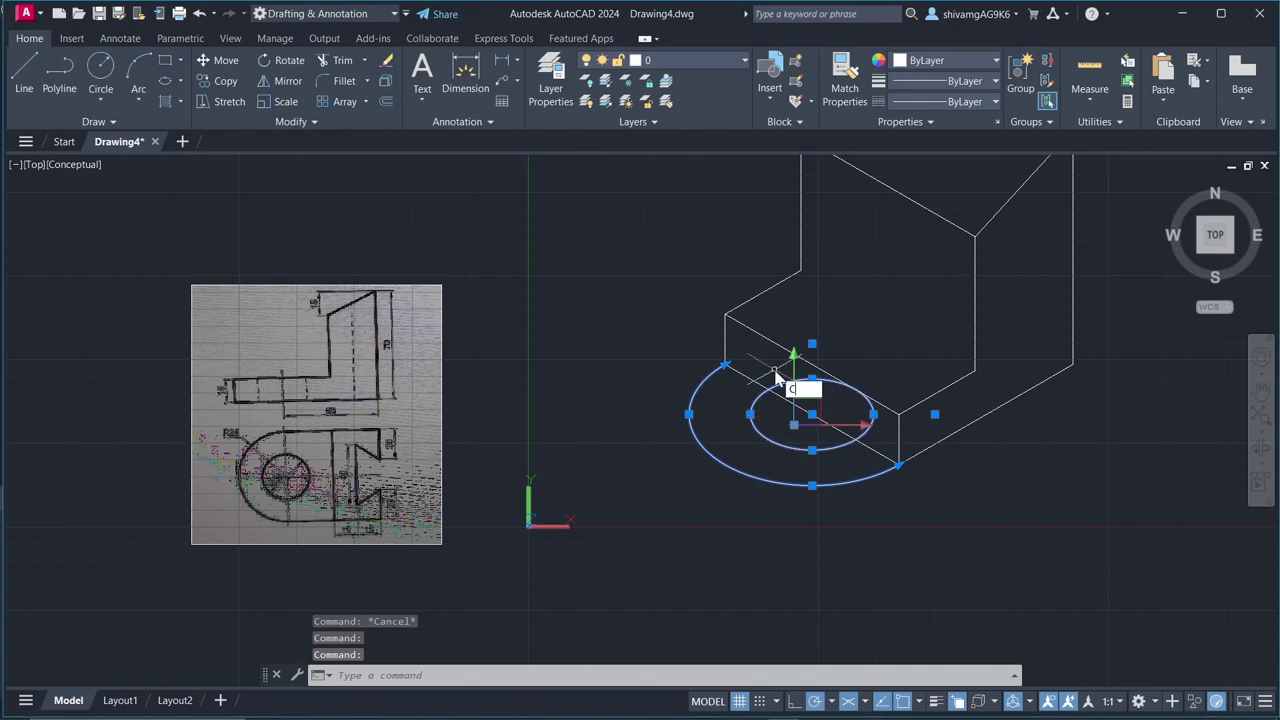
text(O)
key(Return)
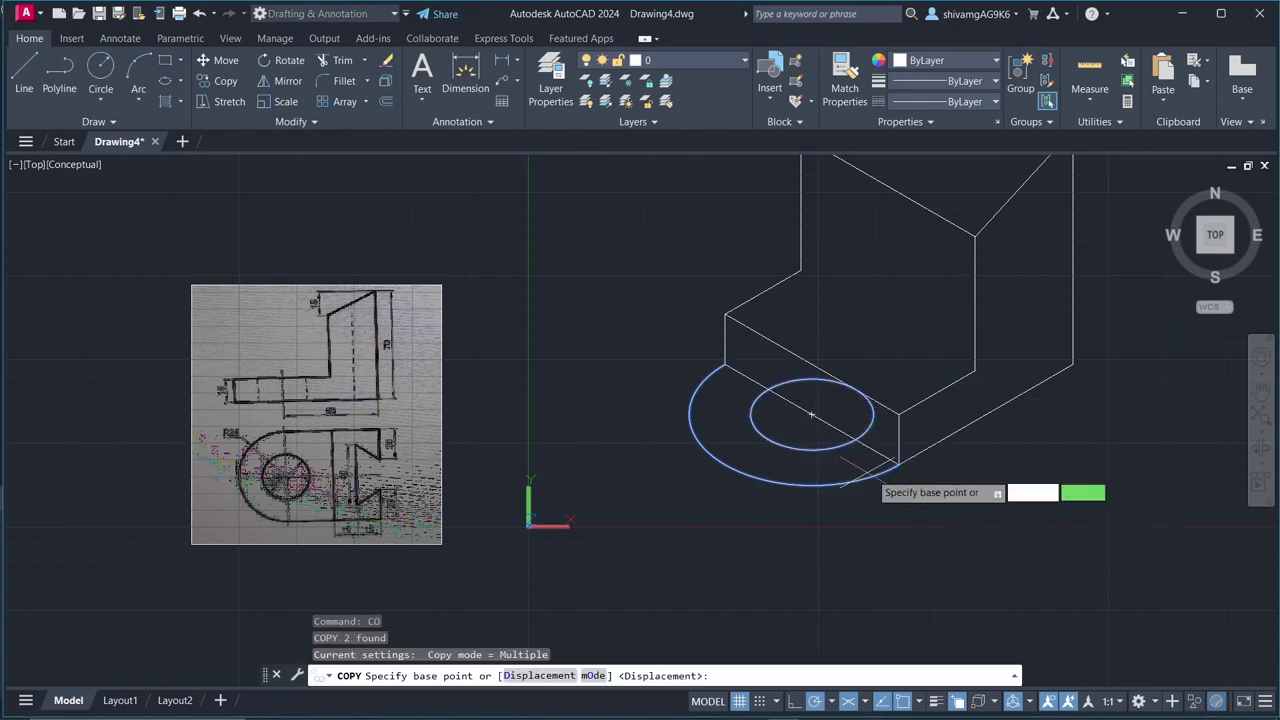
click(898, 462)
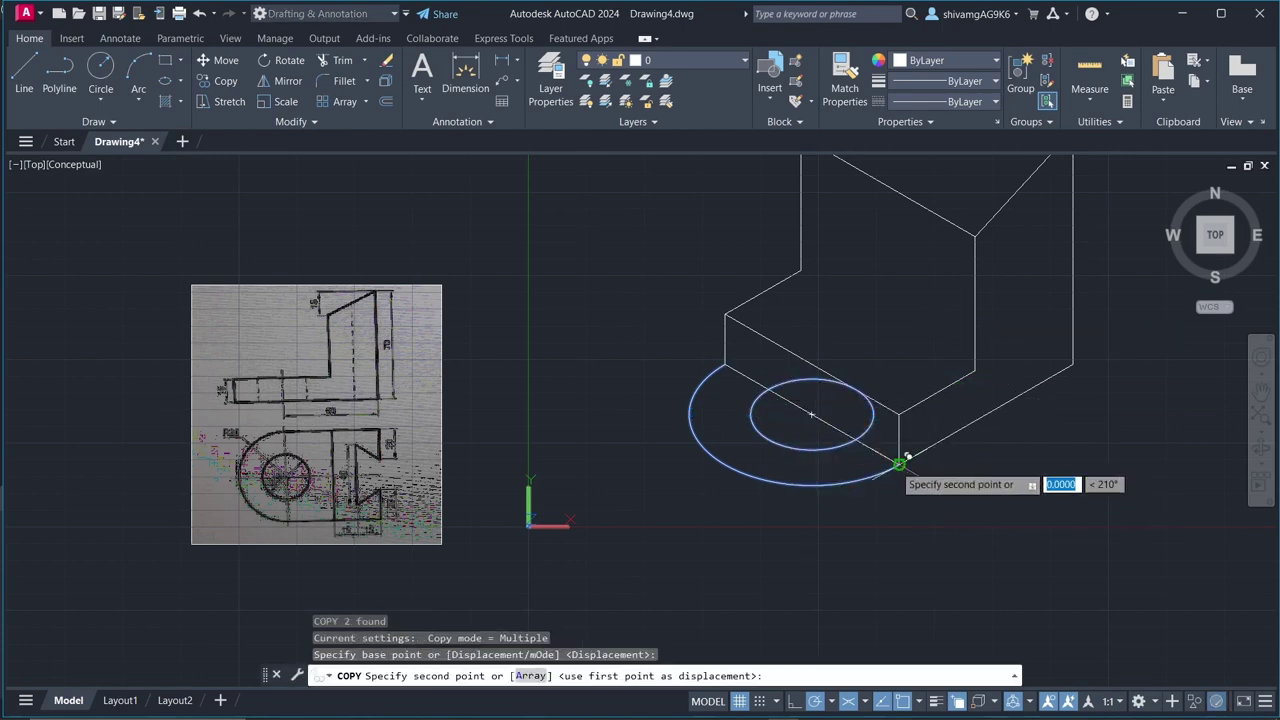
click(899, 413)
key(Escape)
key(Escape)
key(Escape)
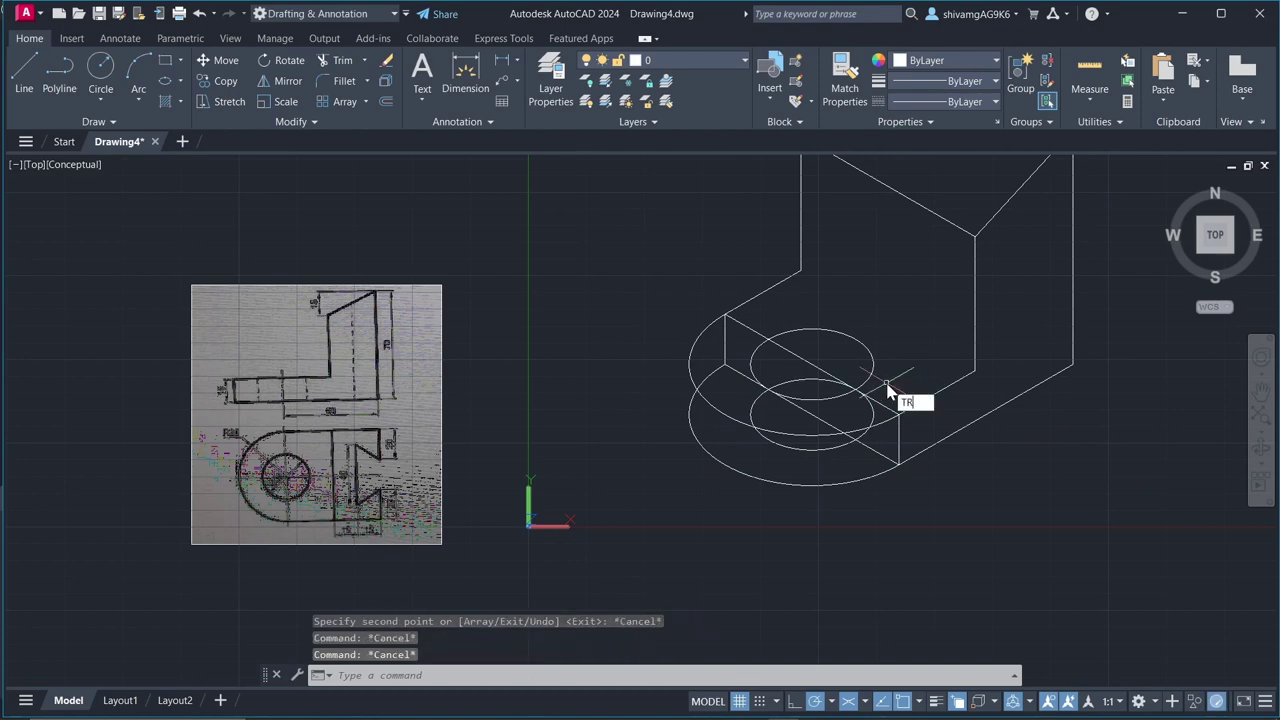
key(Return)
- Trim the hidden lower arc, a leftover outline piece and the edge line inside the hole
scroll(744, 413, up, 1)
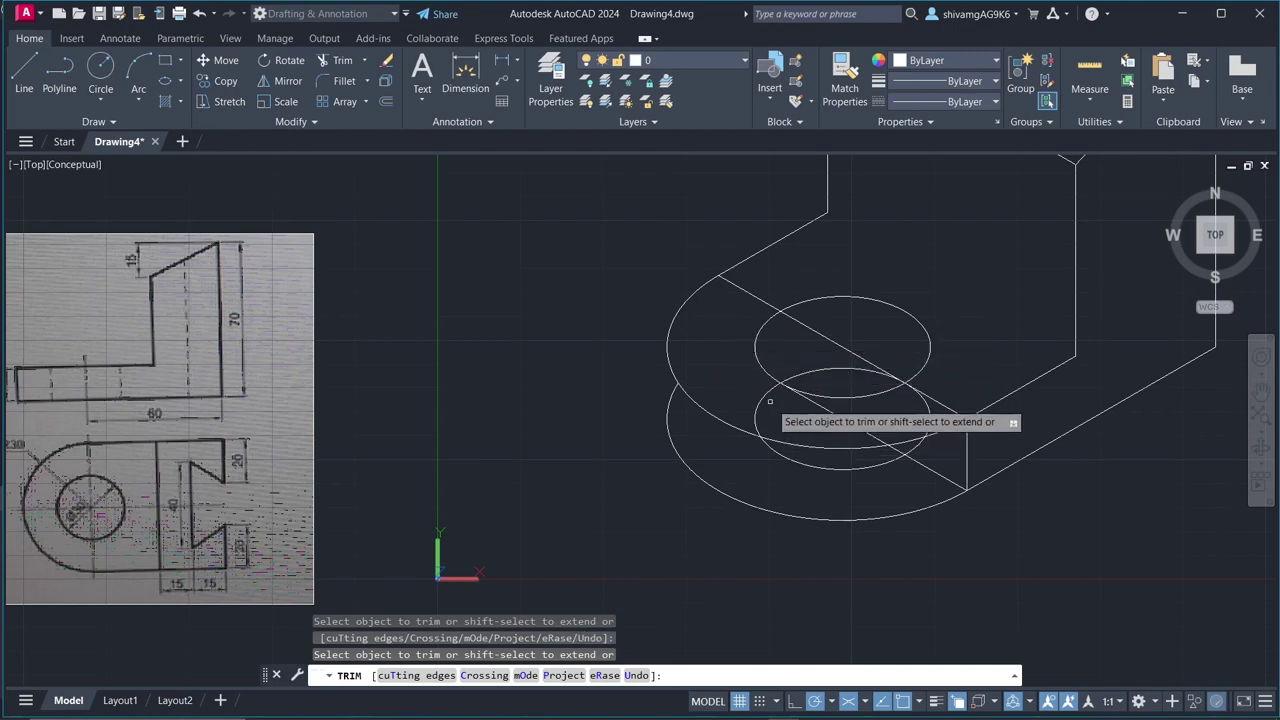
click(815, 466)
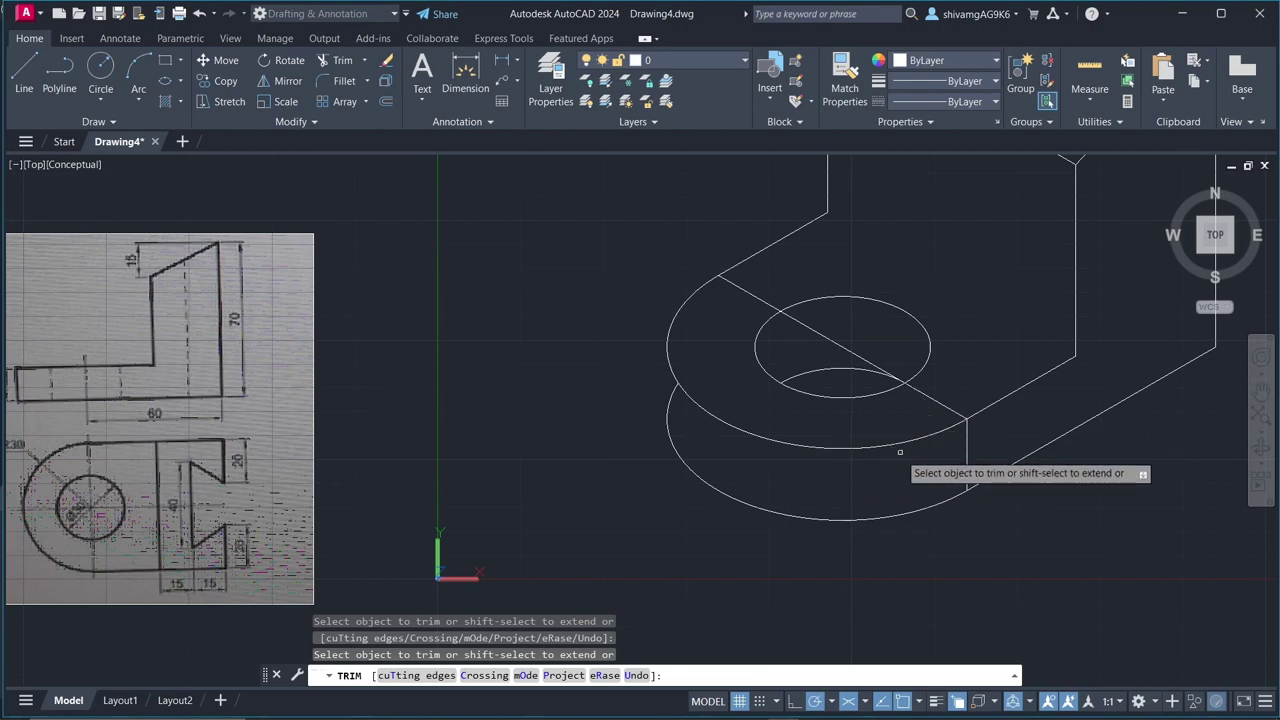
click(897, 452)
click(852, 353)
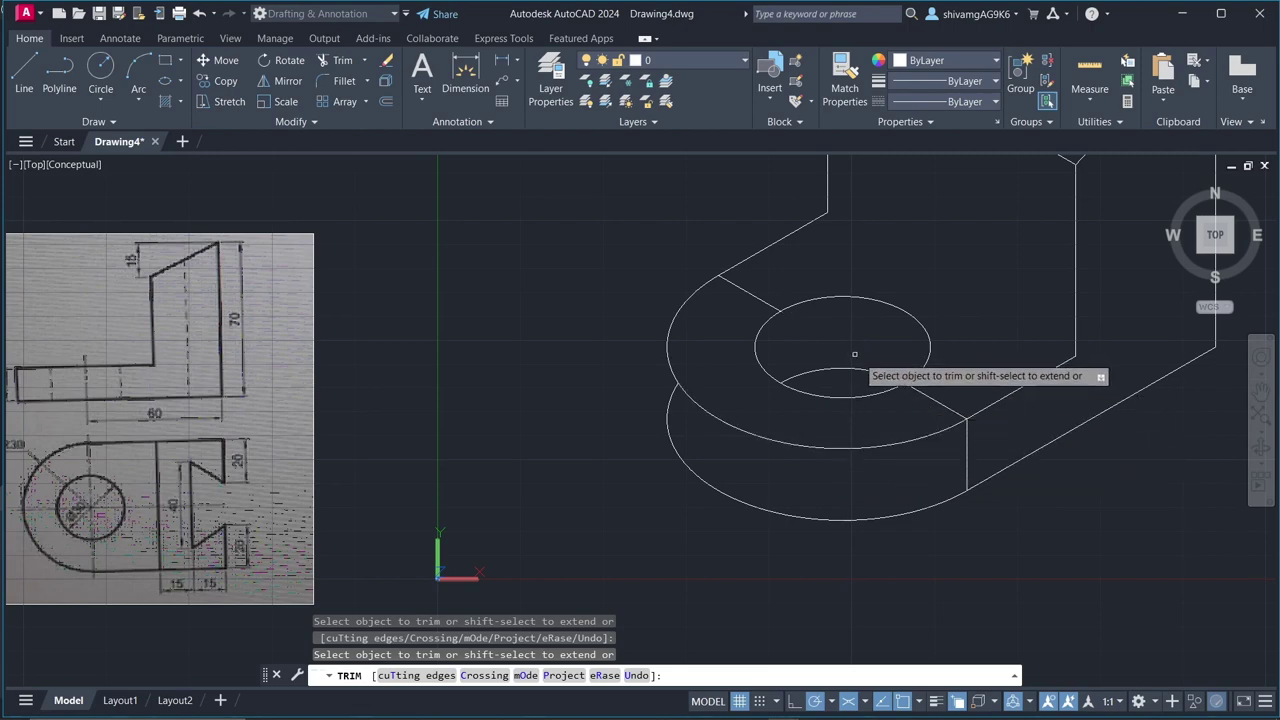
key(Escape)
- Delete the two remaining stray short edge segments
click(927, 397)
key(Delete)
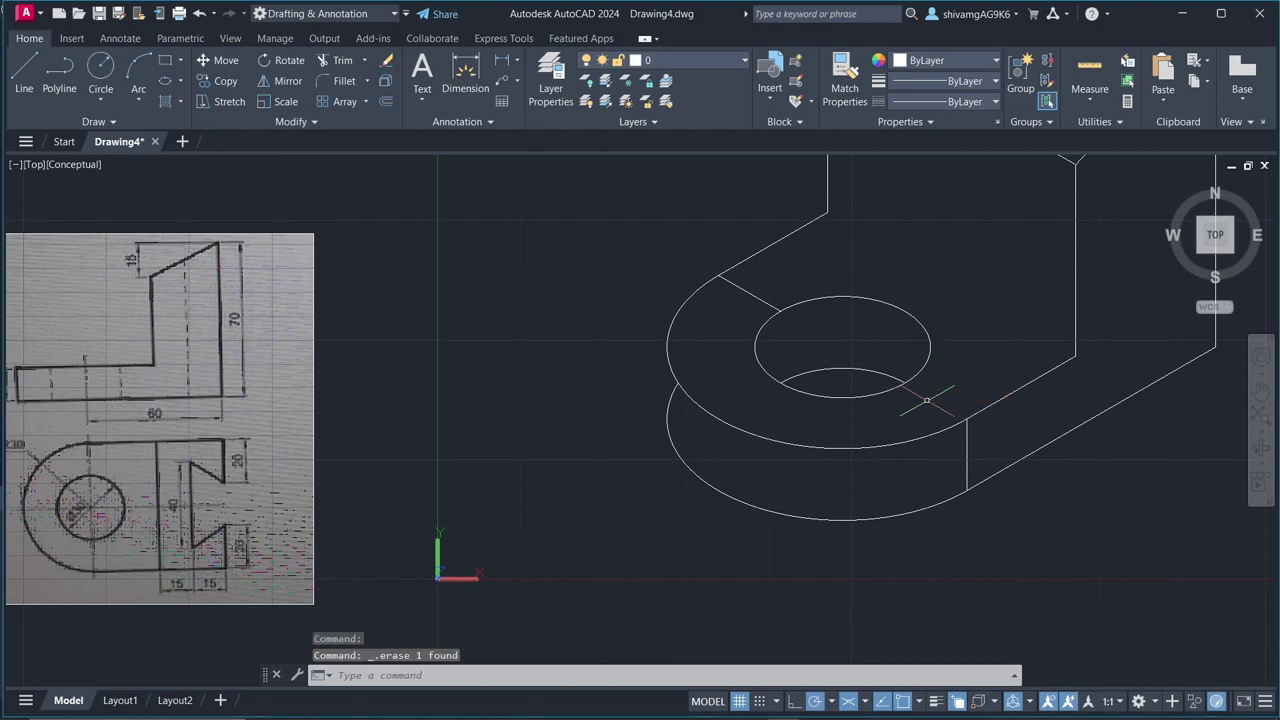
key(Escape)
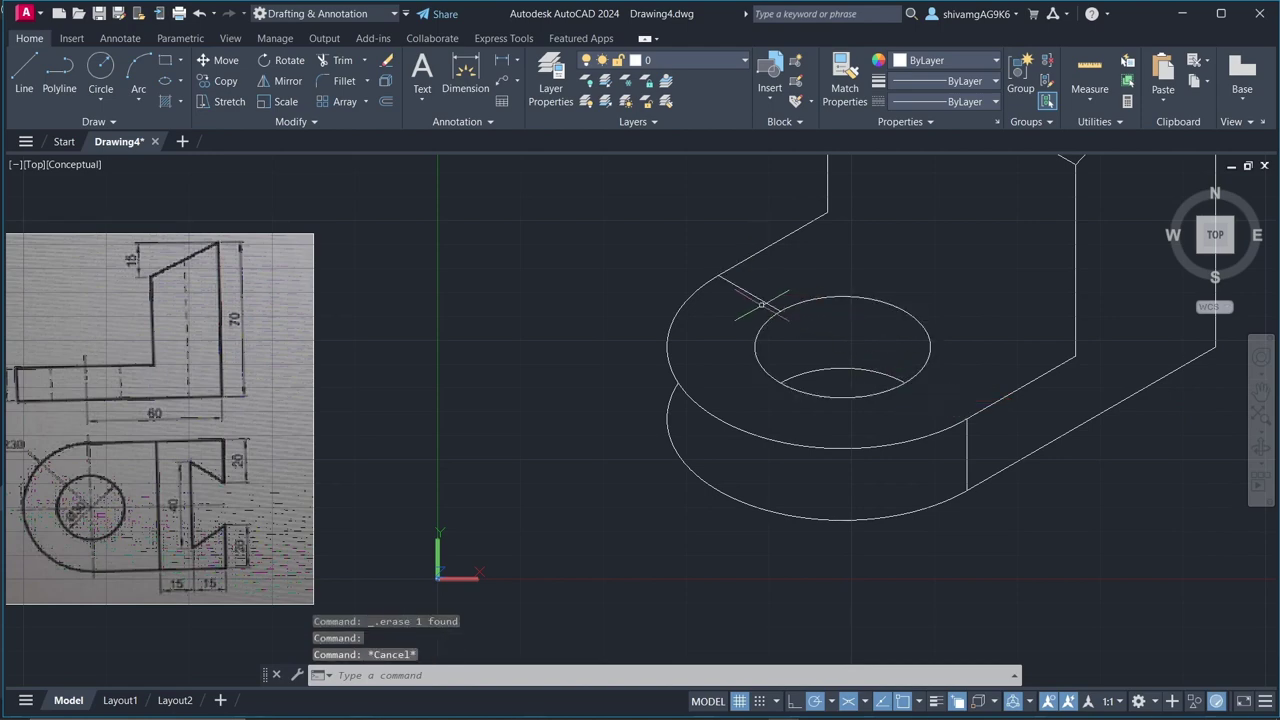
click(728, 272)
click(836, 330)
key(Delete)
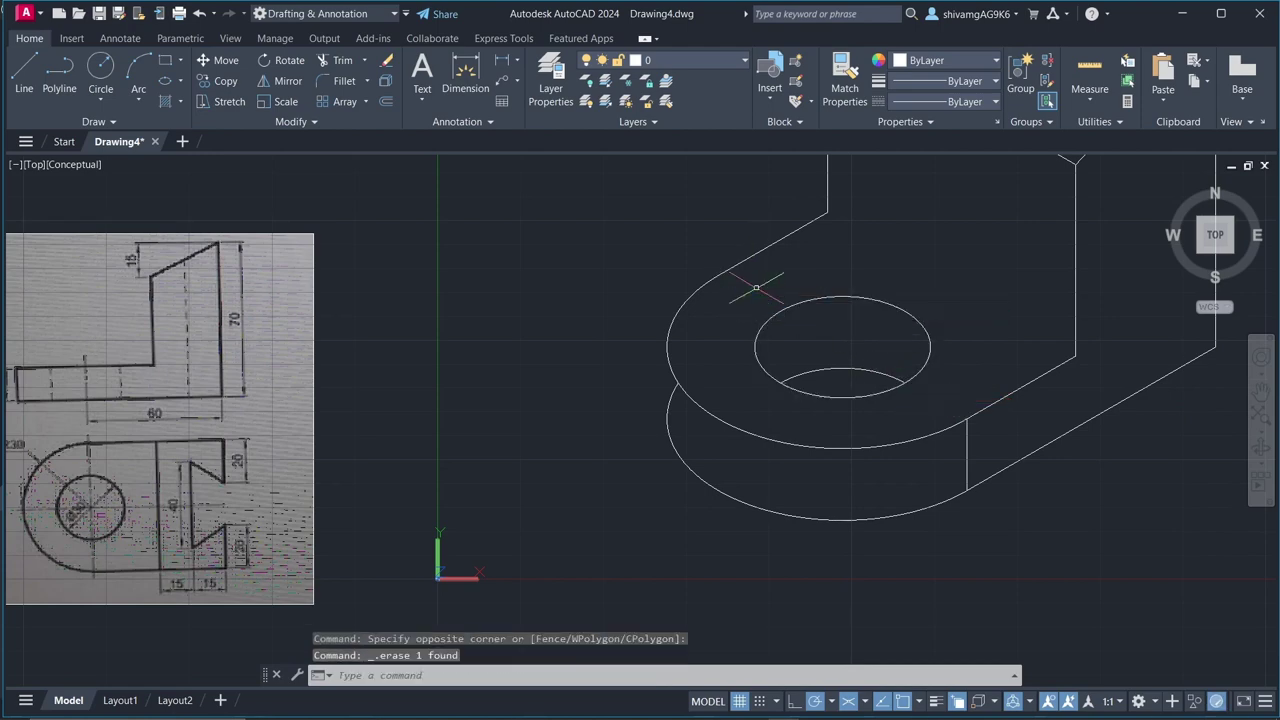
scroll(756, 288, down, 3)
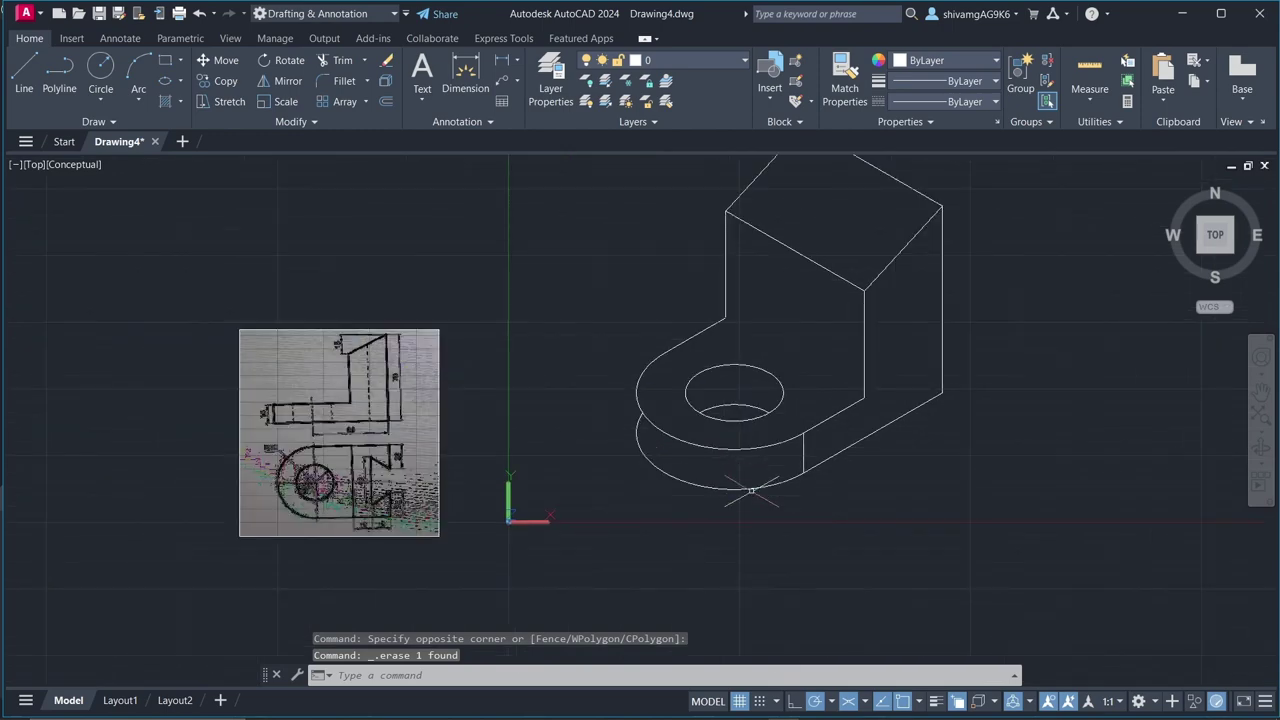
text(l)
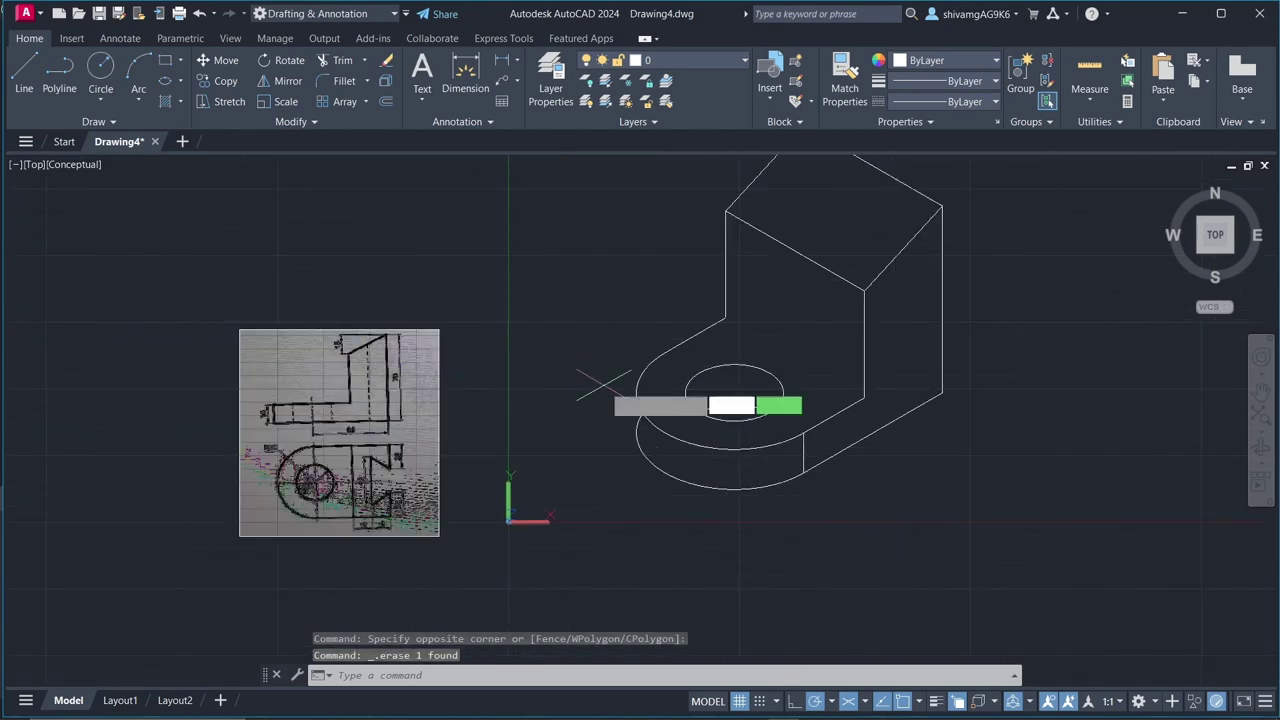
key(Return)
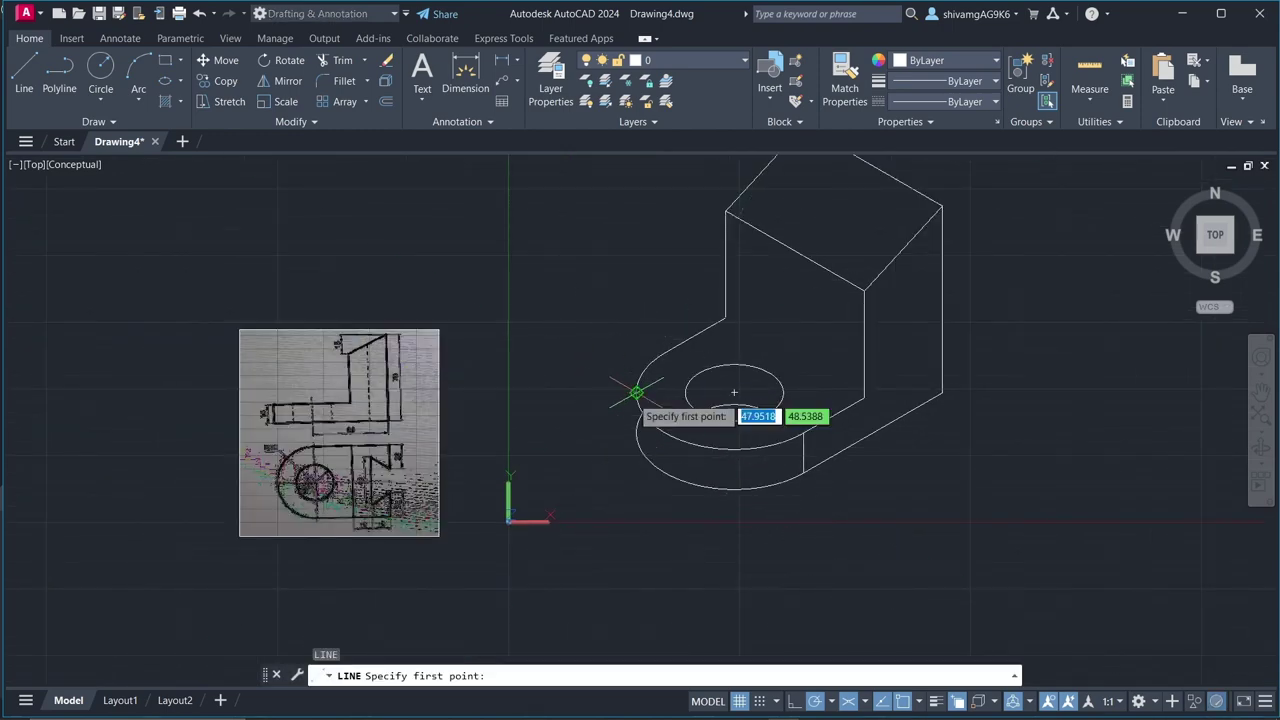
scroll(636, 392, up, 3)
click(636, 392)
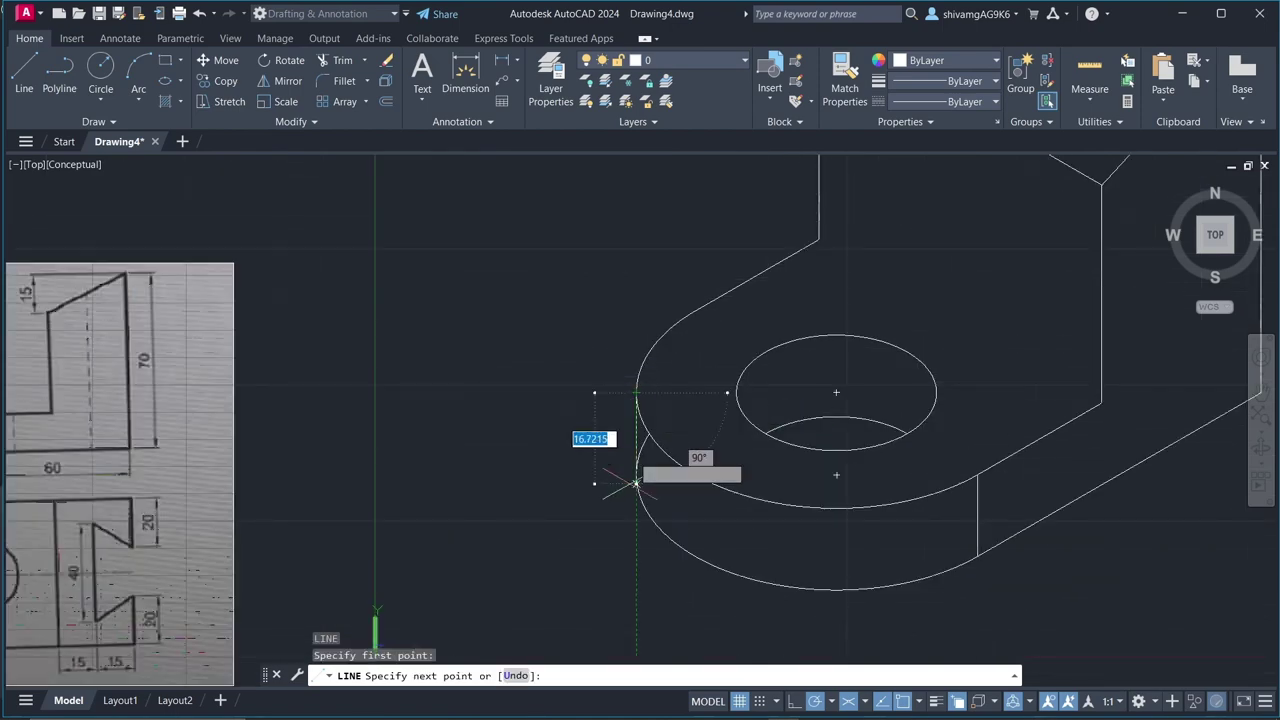
key(Escape)
key(Escape)
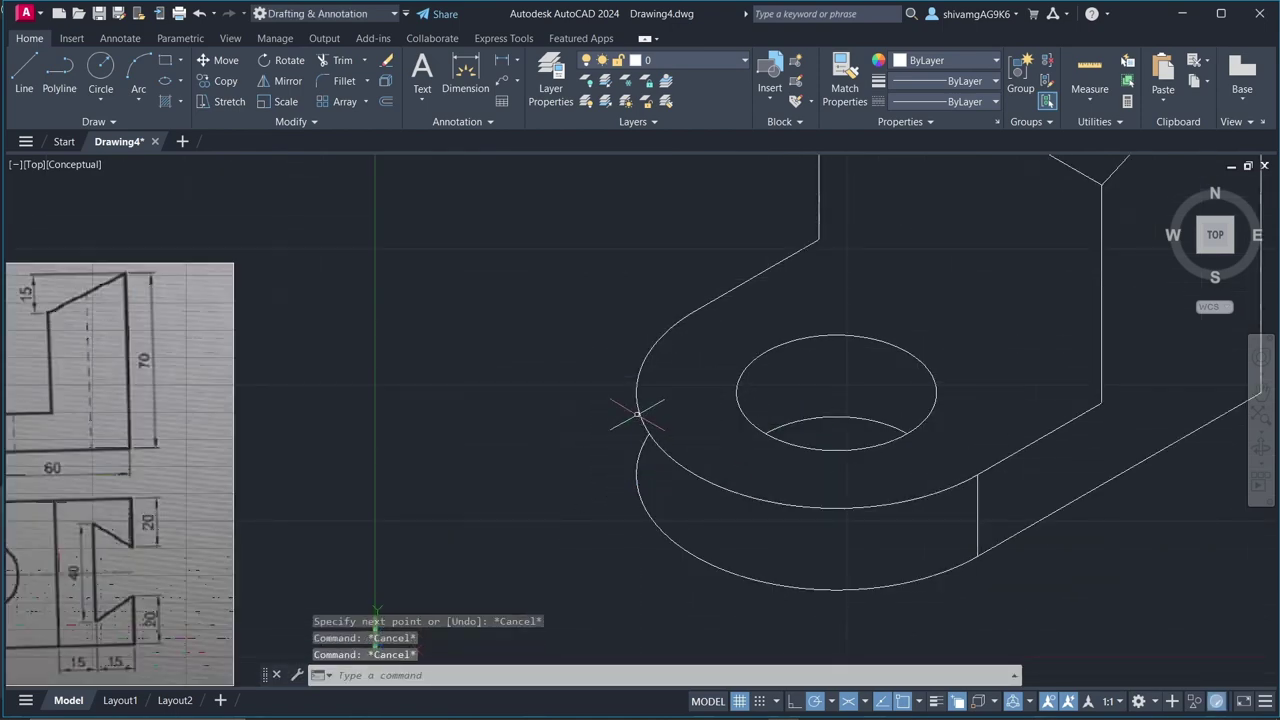
scroll(623, 428, up, 2)
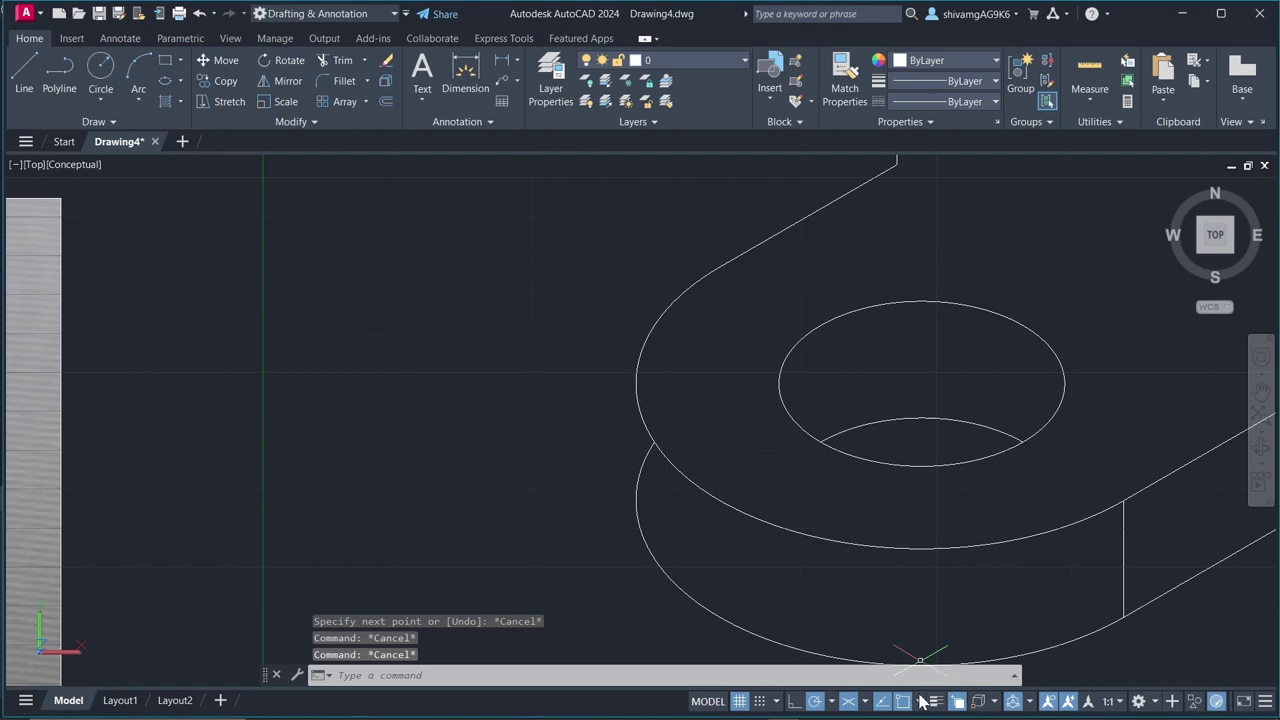
click(918, 701)
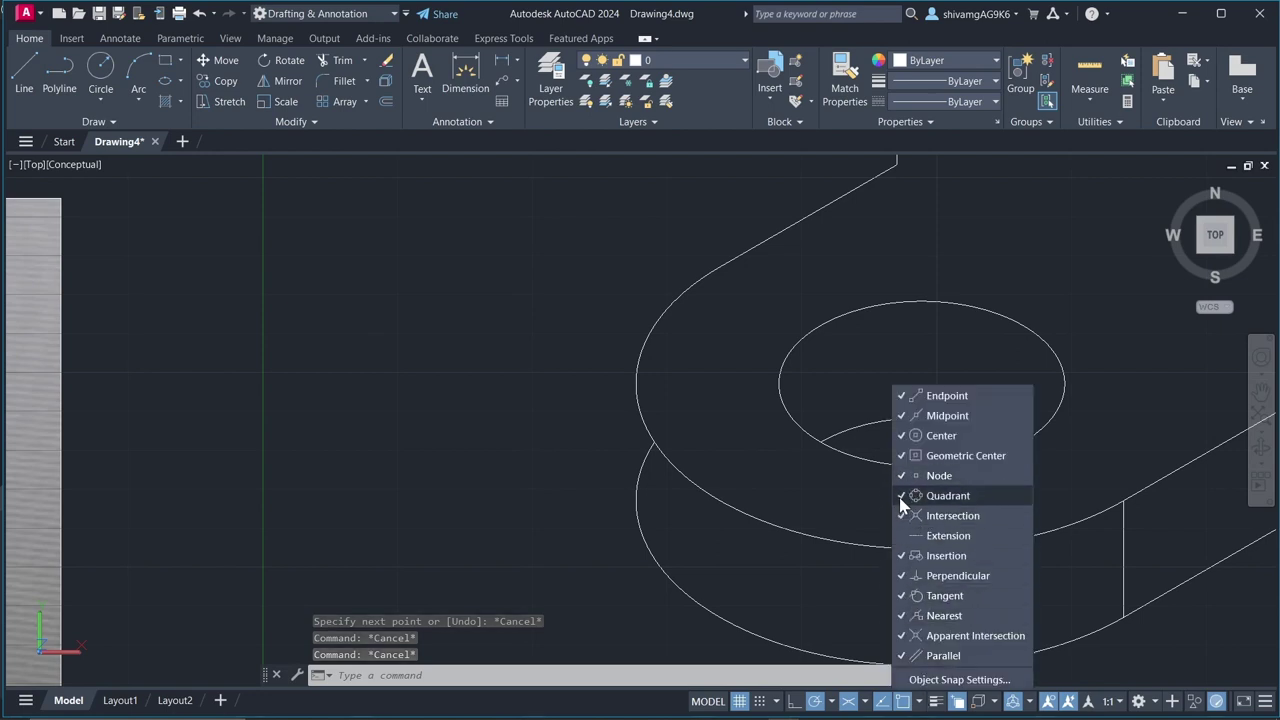
click(919, 702)
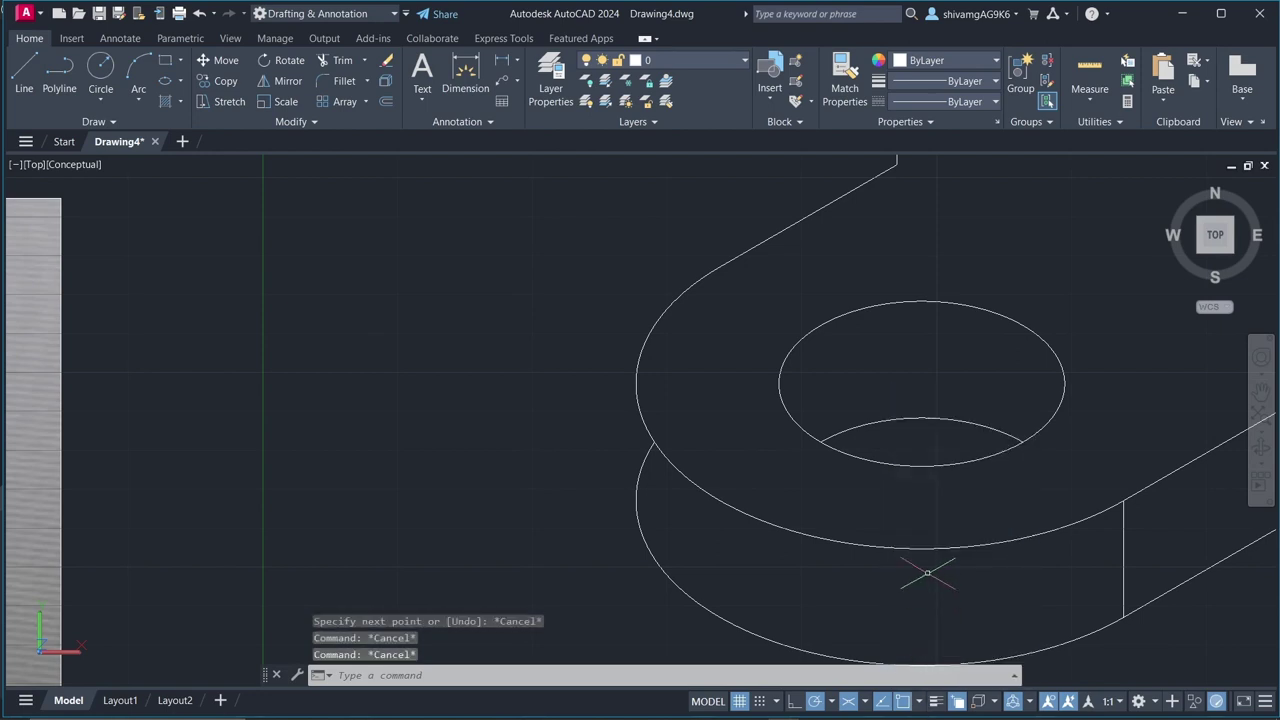
text(L)
key(Return)
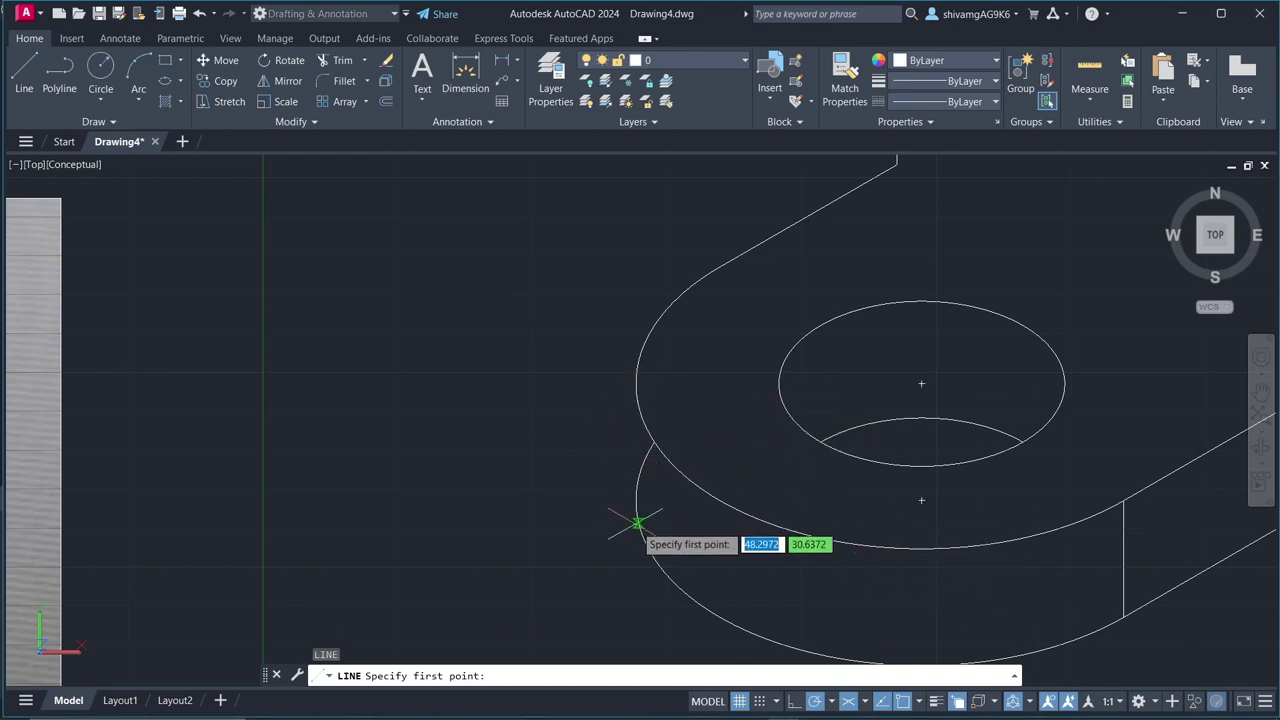
click(634, 384)
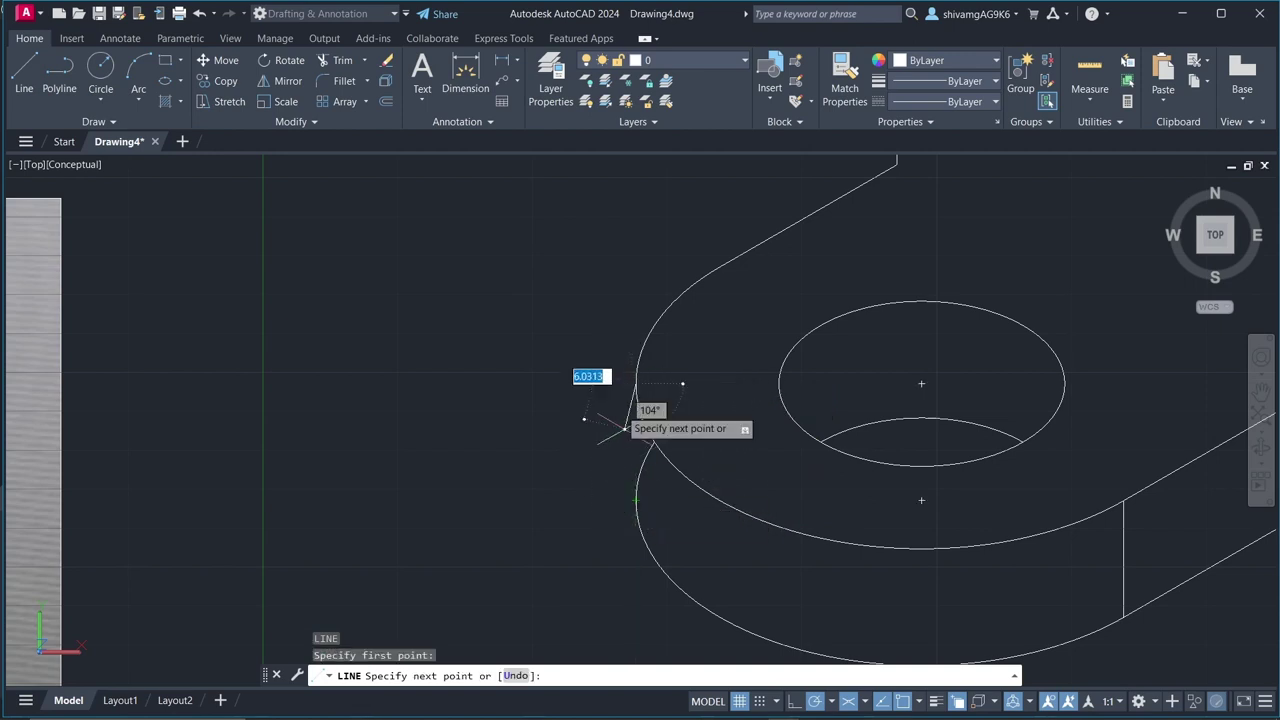
key(Escape)
scroll(593, 417, down, 4)
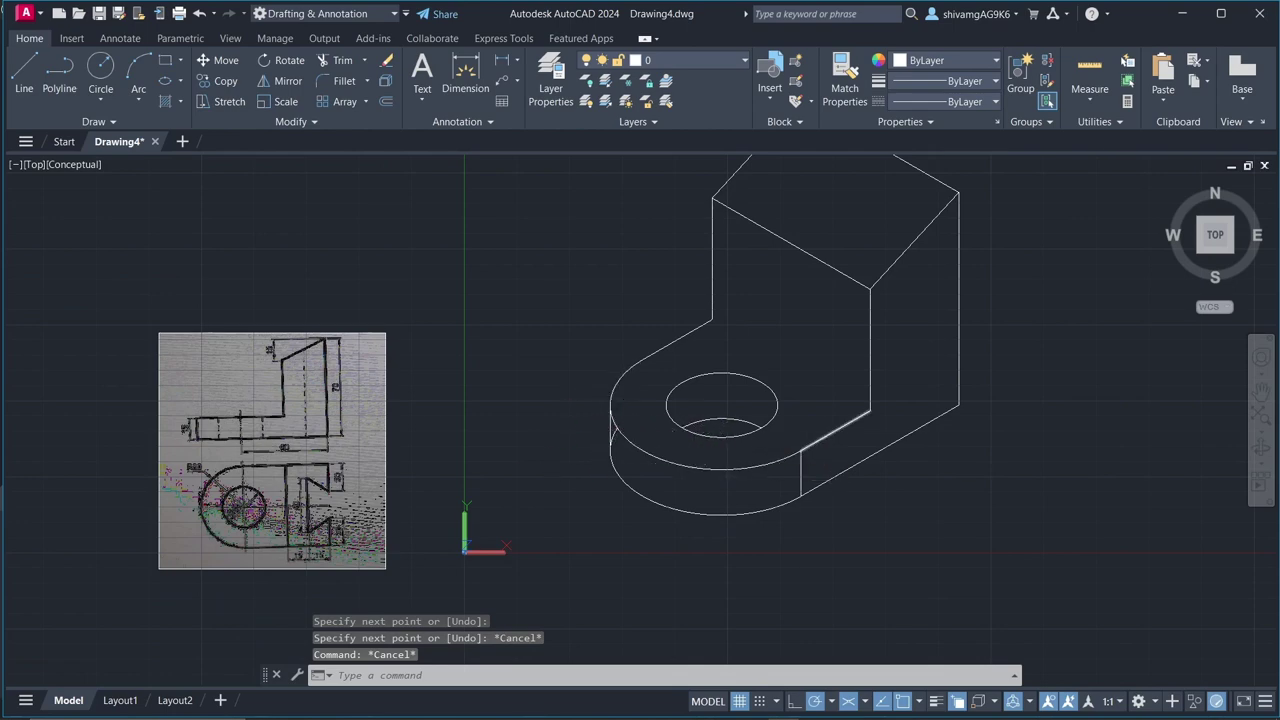
text(tr)
key(Return)
scroll(635, 450, up, 3)
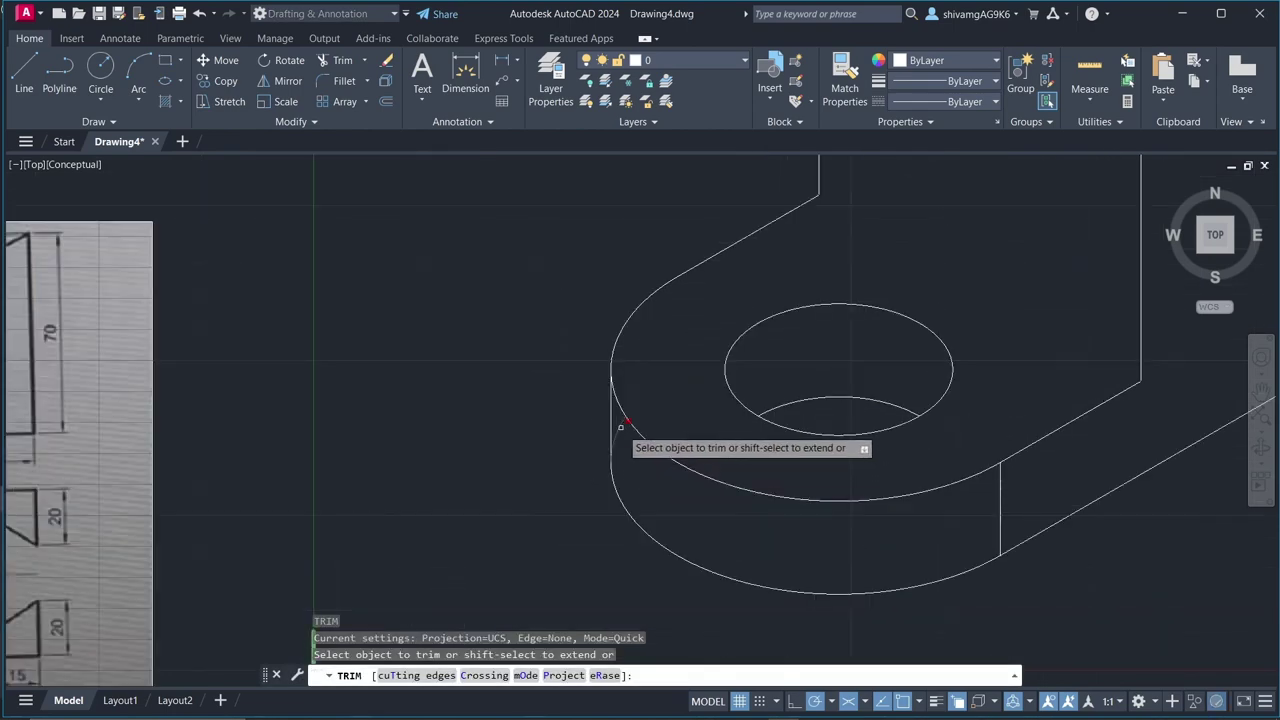
click(595, 437)
scroll(600, 440, down, 4)
key(Escape)
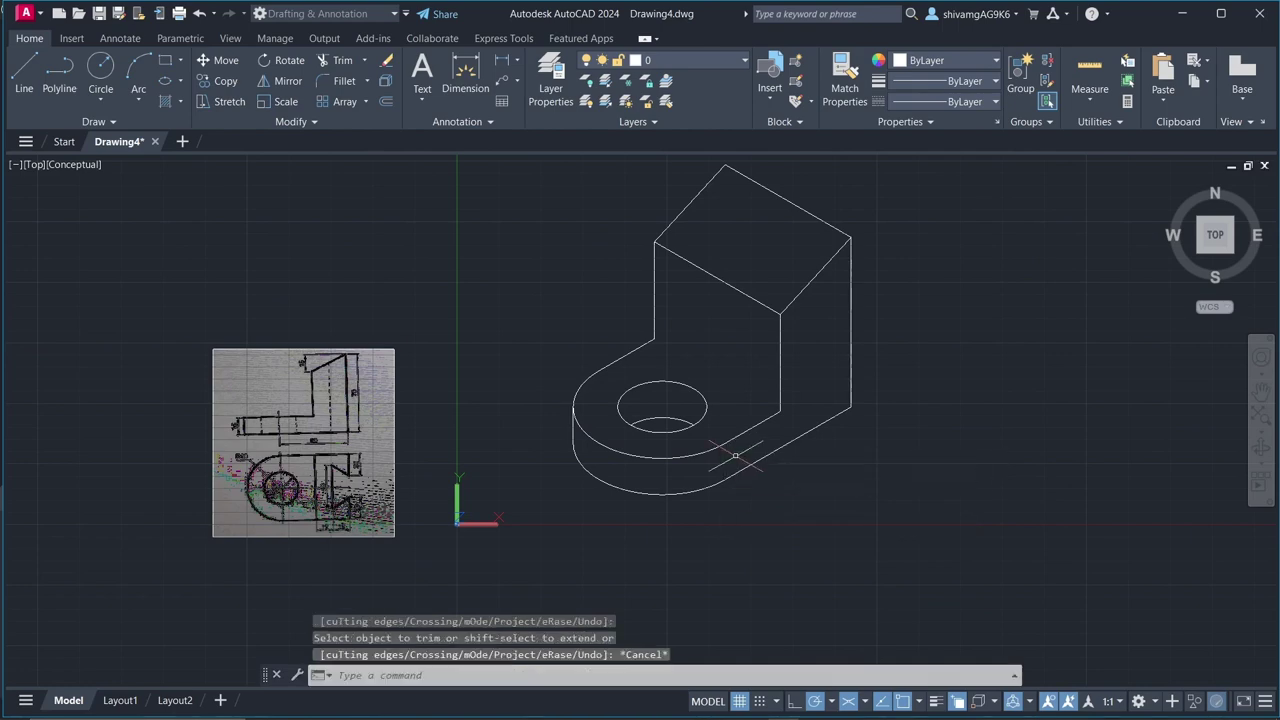
key(Escape)
scroll(735, 456, down, 3)
scroll(690, 378, up, 2)
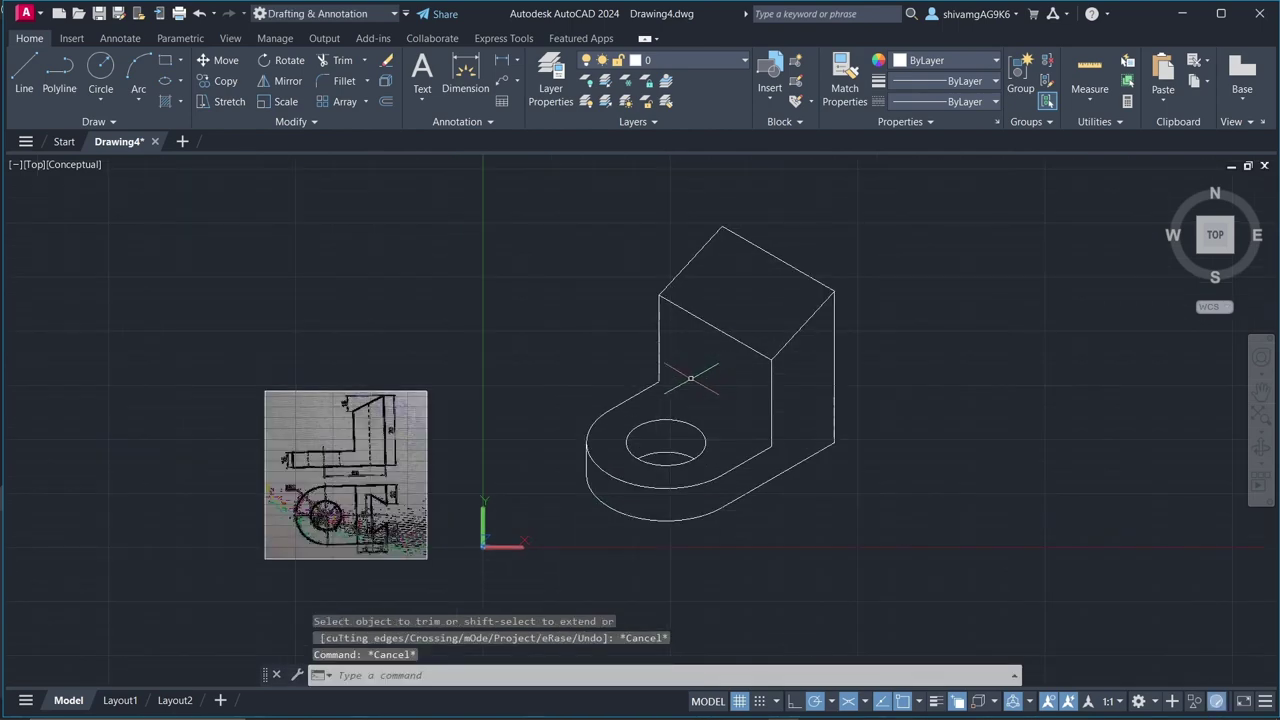
- Start a line at the base's inner corner, then abandon it
text(l)
key(Return)
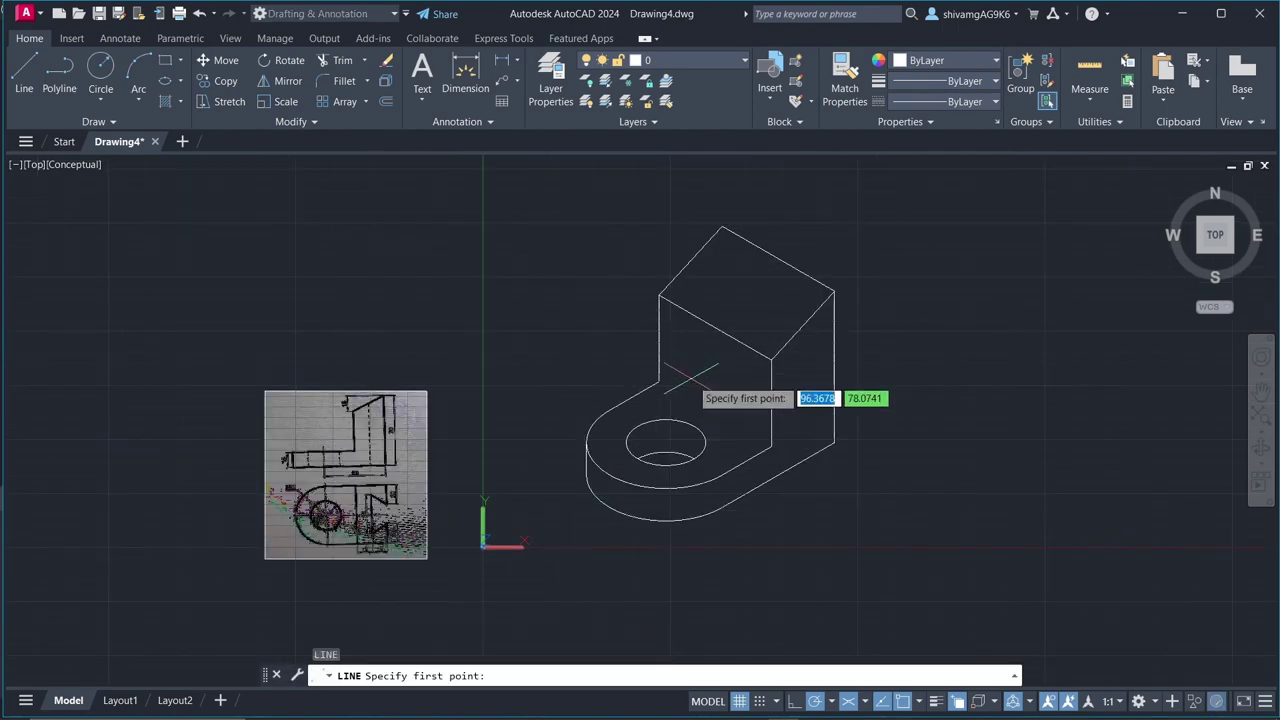
click(658, 382)
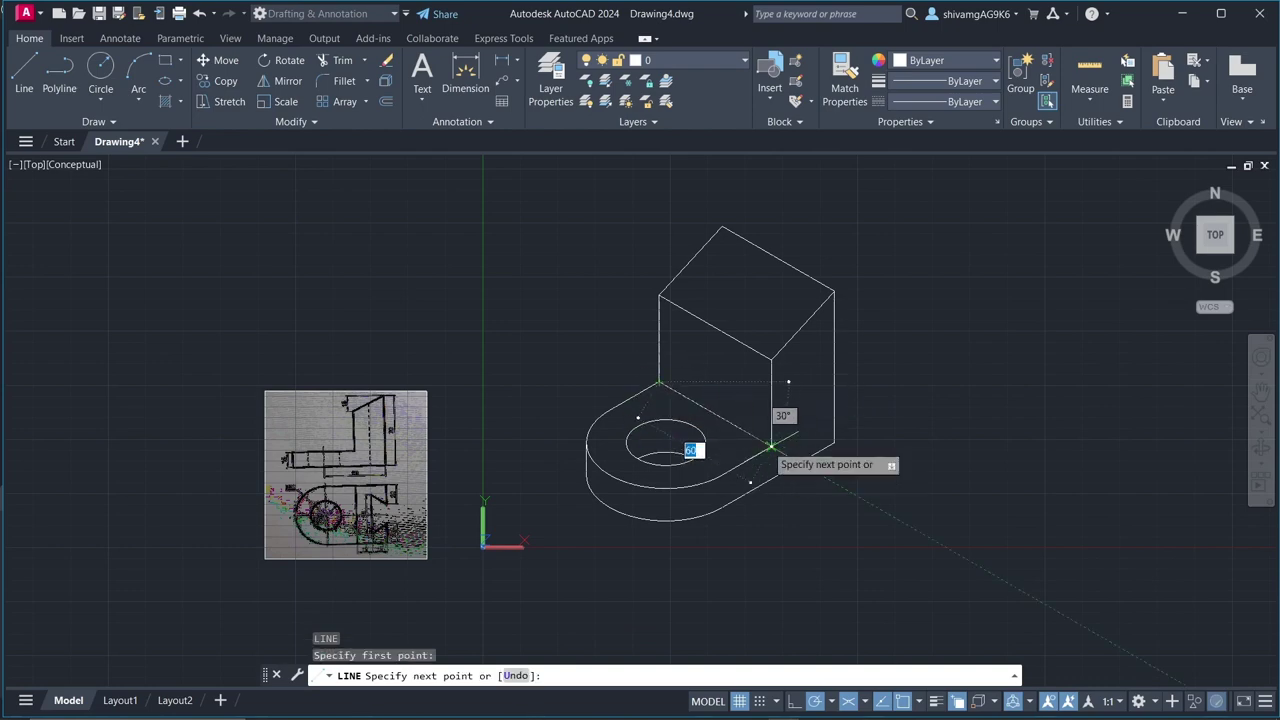
key(Escape)
key(Escape)
scroll(415, 444, up, 5)
scroll(538, 237, down, 2)
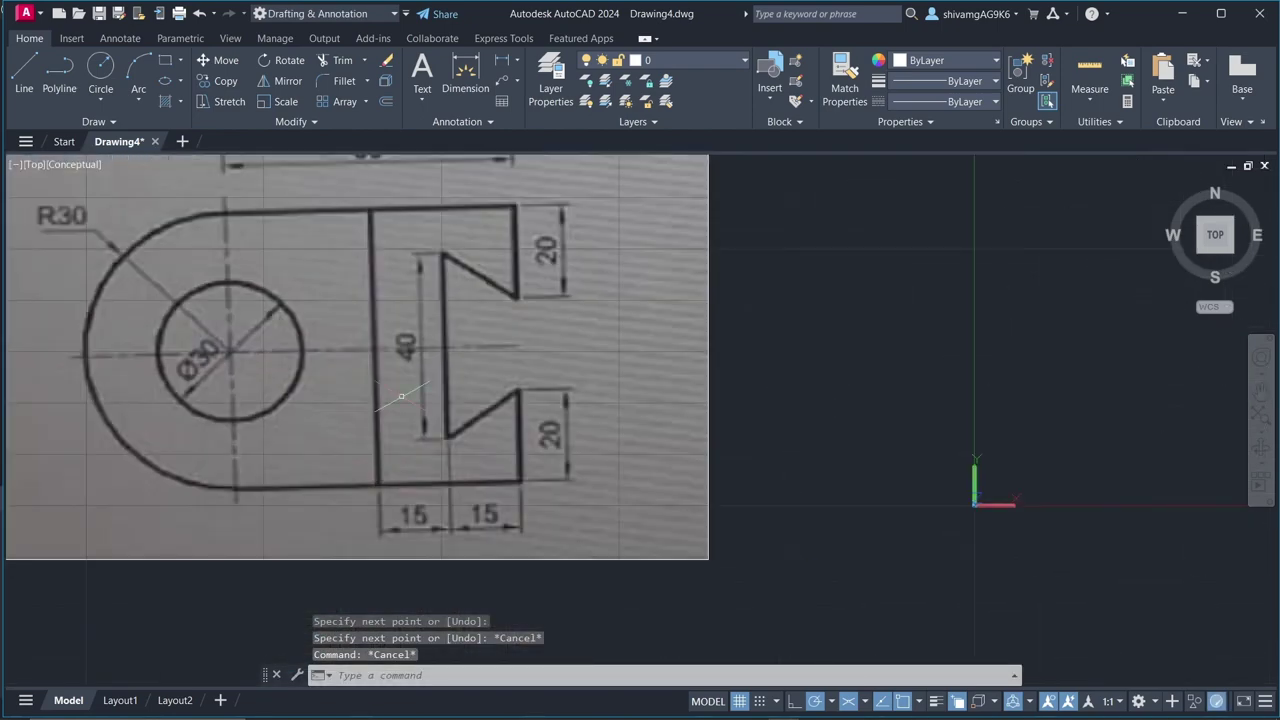
scroll(538, 237, up, 2)
scroll(538, 237, down, 1)
scroll(538, 237, up, 1)
key(Escape)
scroll(600, 300, down, 8)
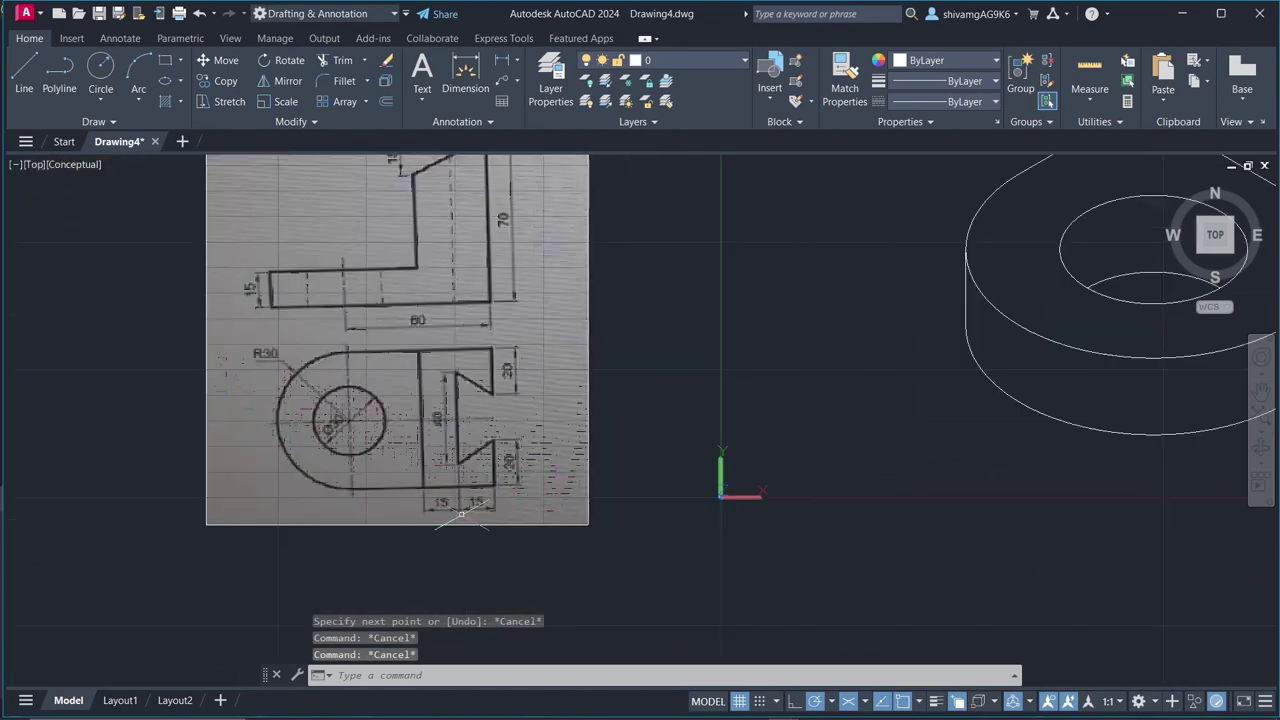
scroll(674, 353, up, 2)
- Draw a 40-unit line at 30° from the top face's left edge
key(Return)
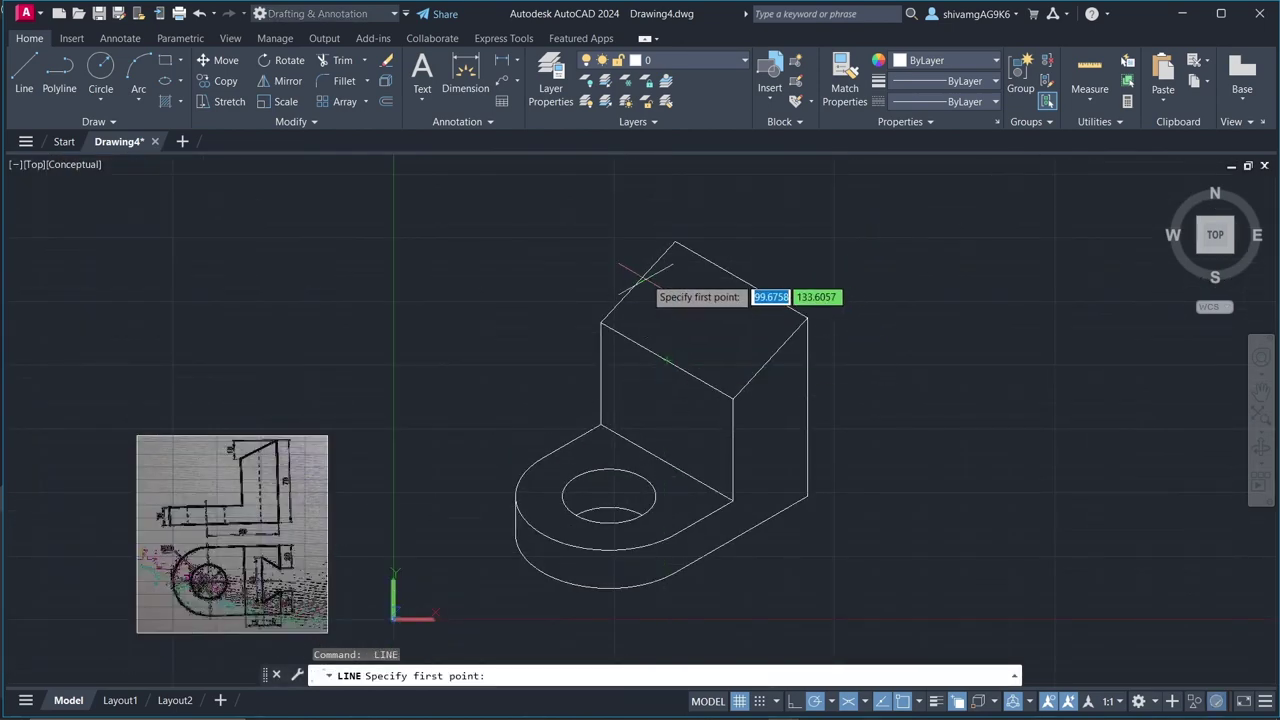
click(637, 282)
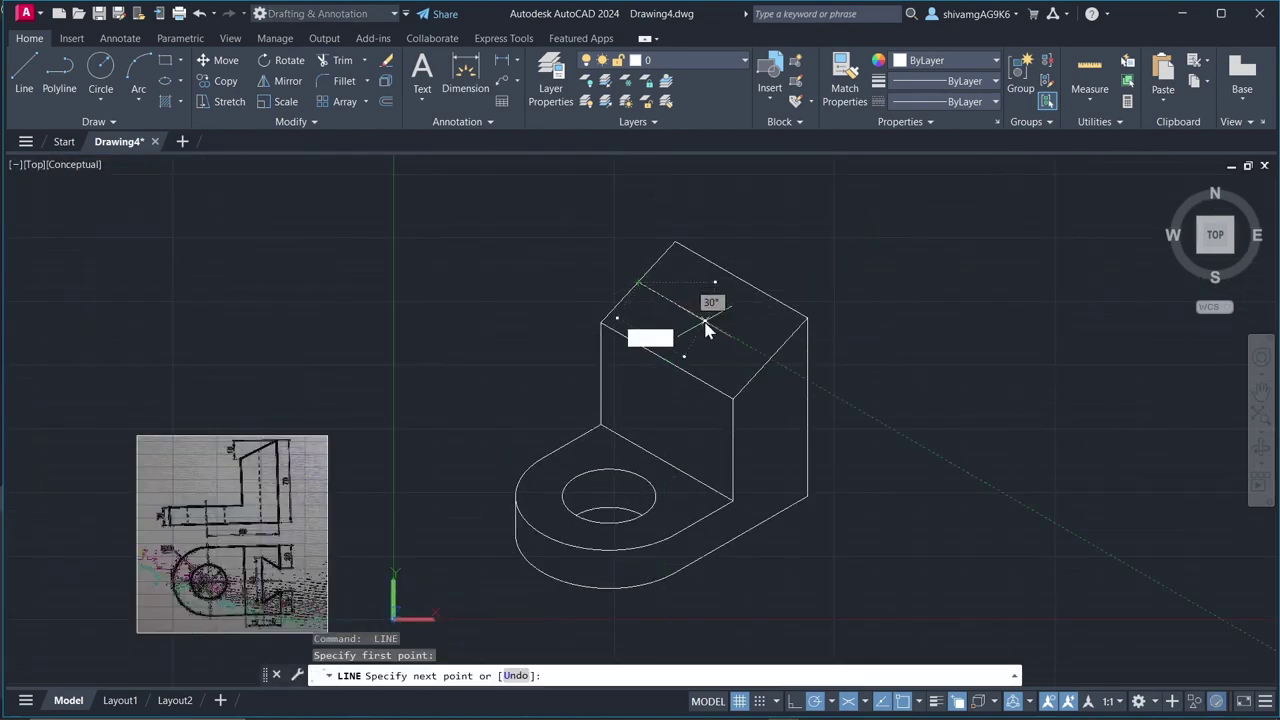
key(Return)
key(Escape)
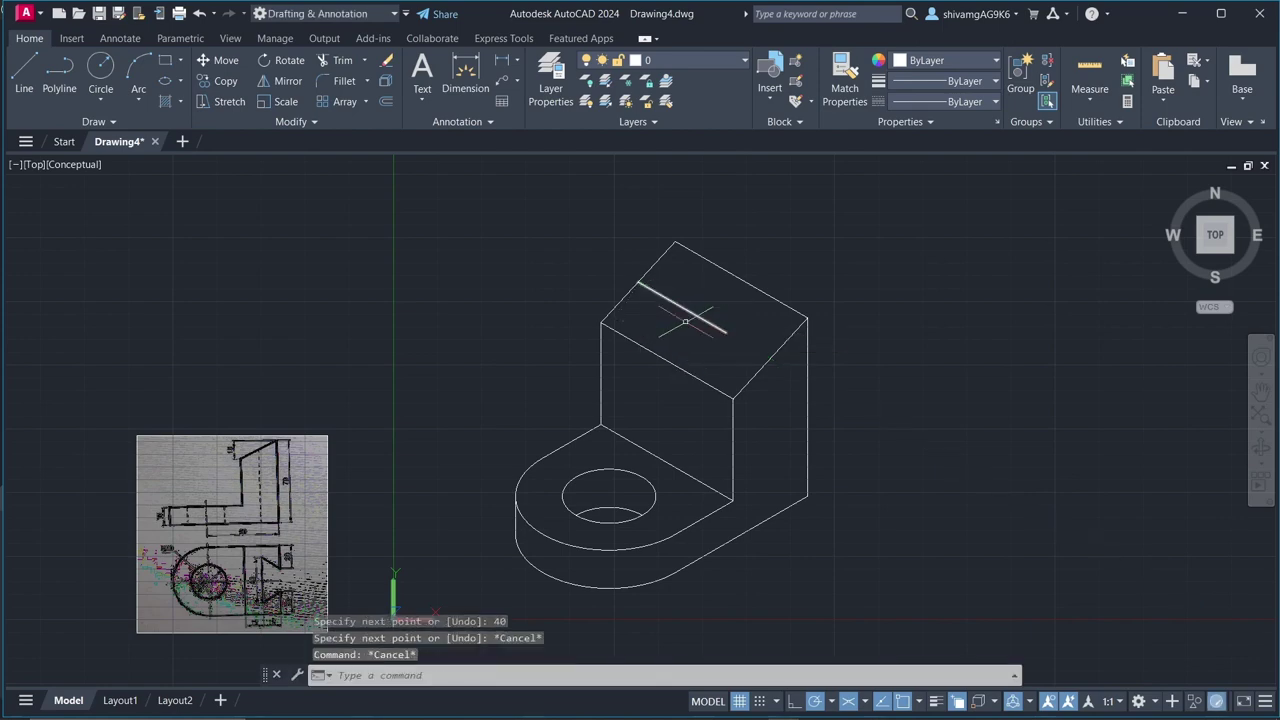
click(699, 316)
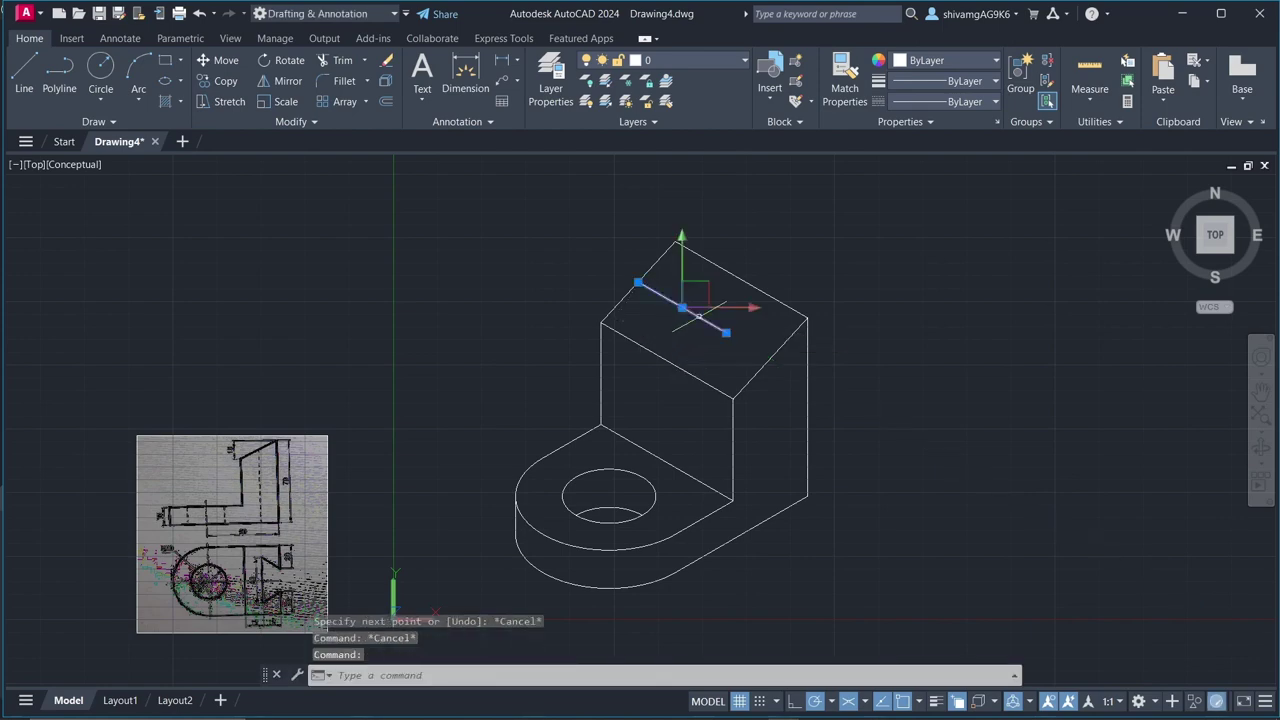
- Move the 40-unit top-face line 10 units inward along the 330° direction
key(Return)
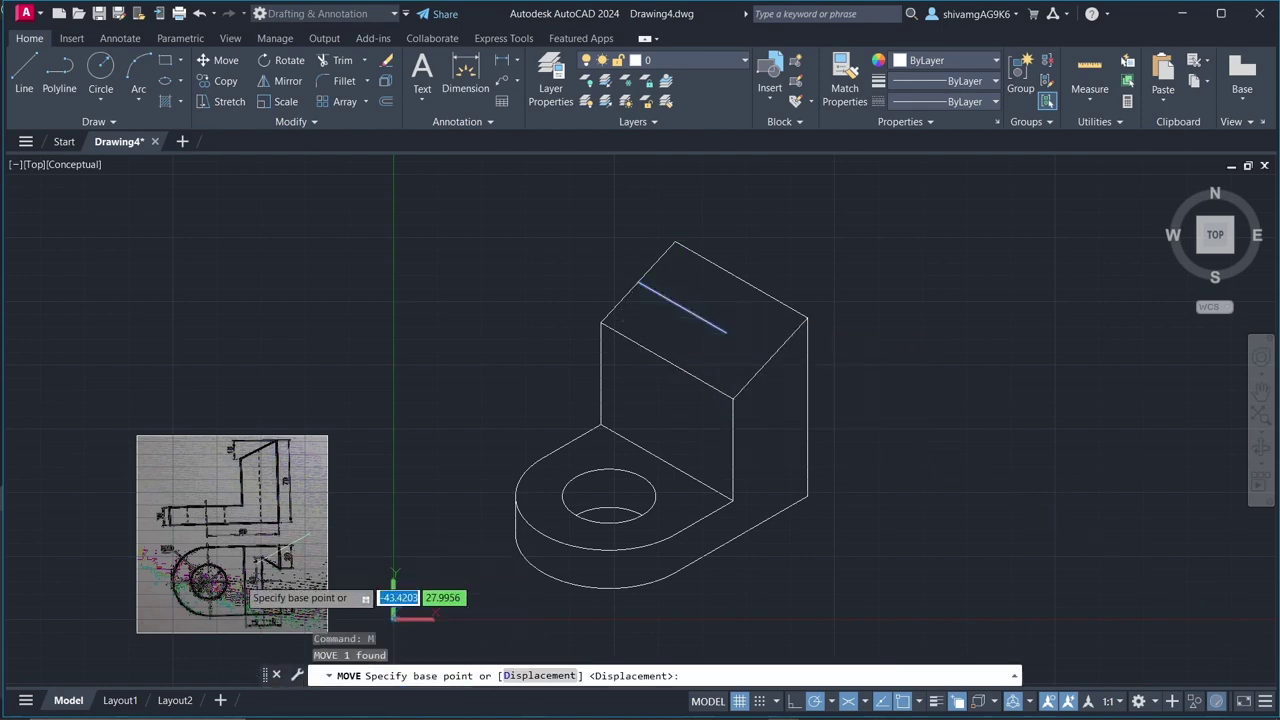
scroll(260, 595, up, 5)
scroll(360, 410, down, 1)
scroll(250, 495, down, 4)
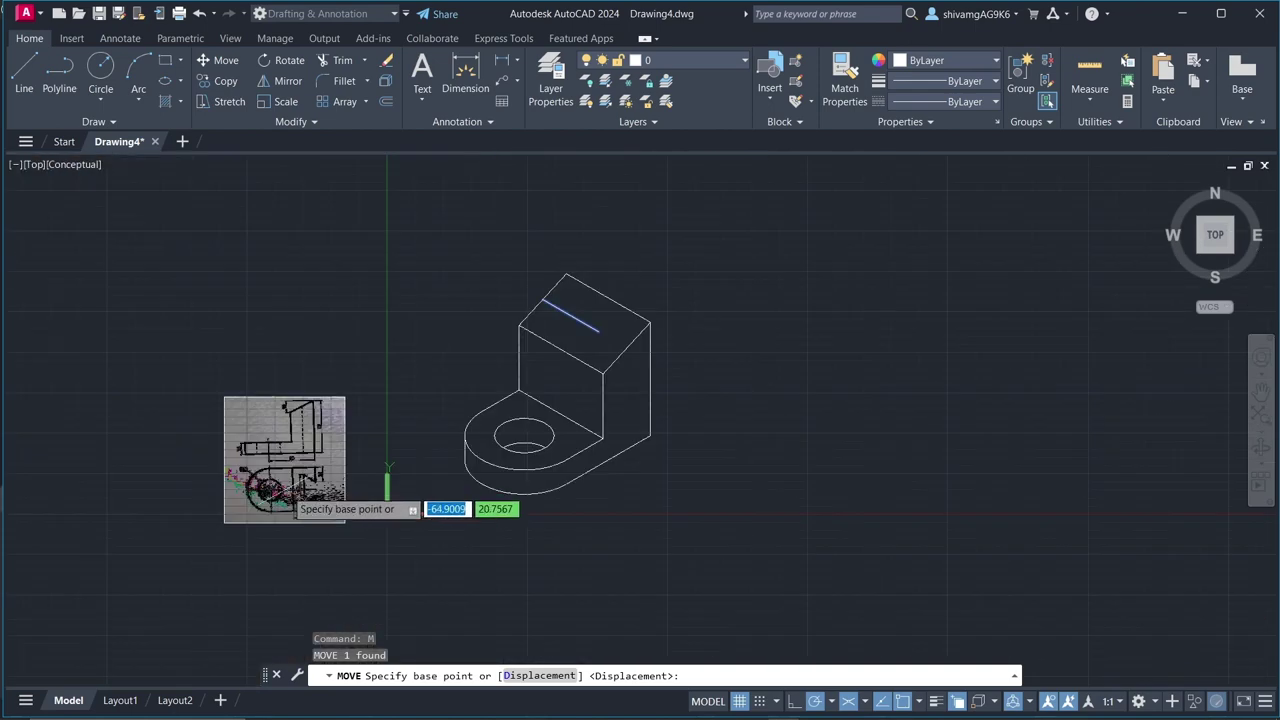
click(550, 310)
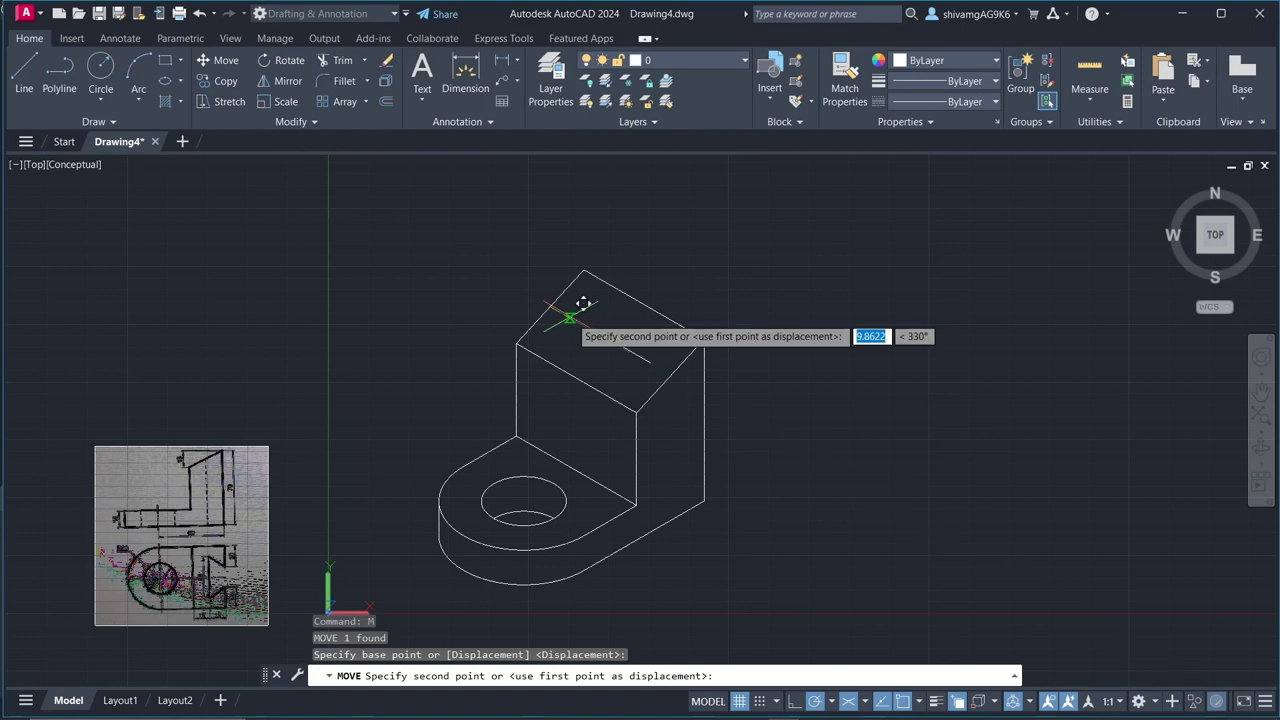
scroll(590, 308, up, 3)
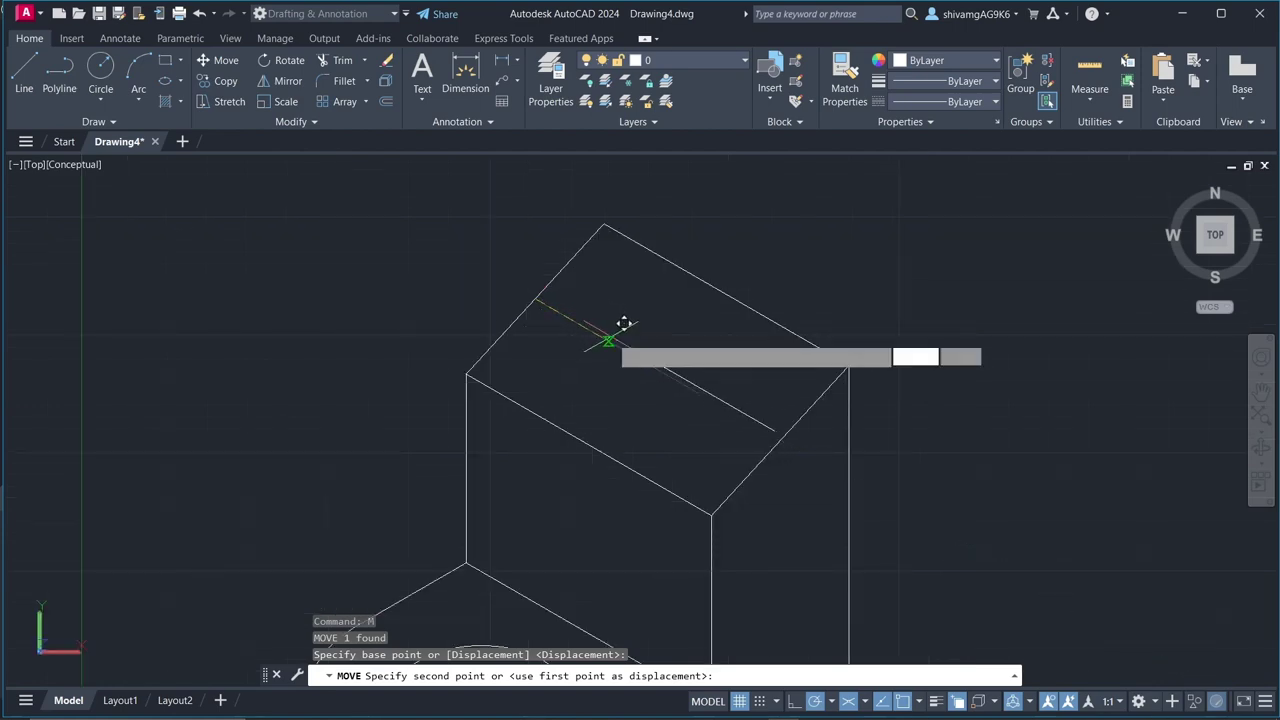
text(10)
key(Return)
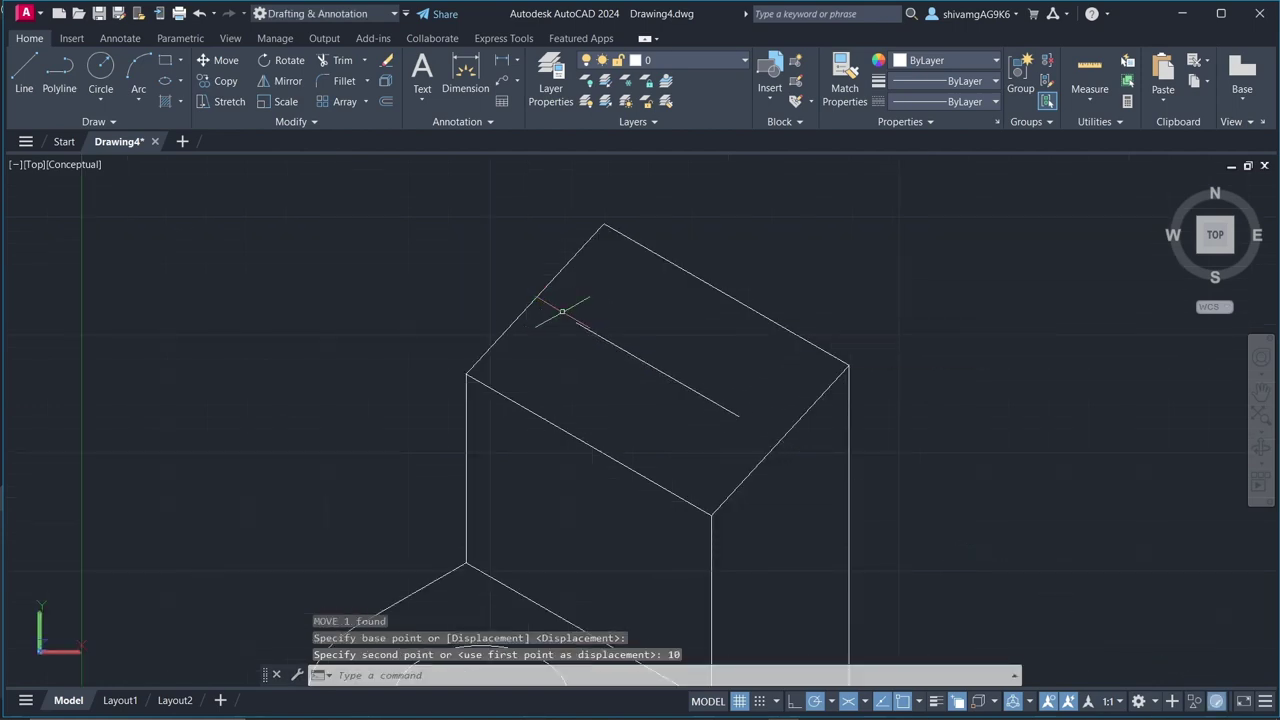
key(Escape)
click(585, 327)
key(Escape)
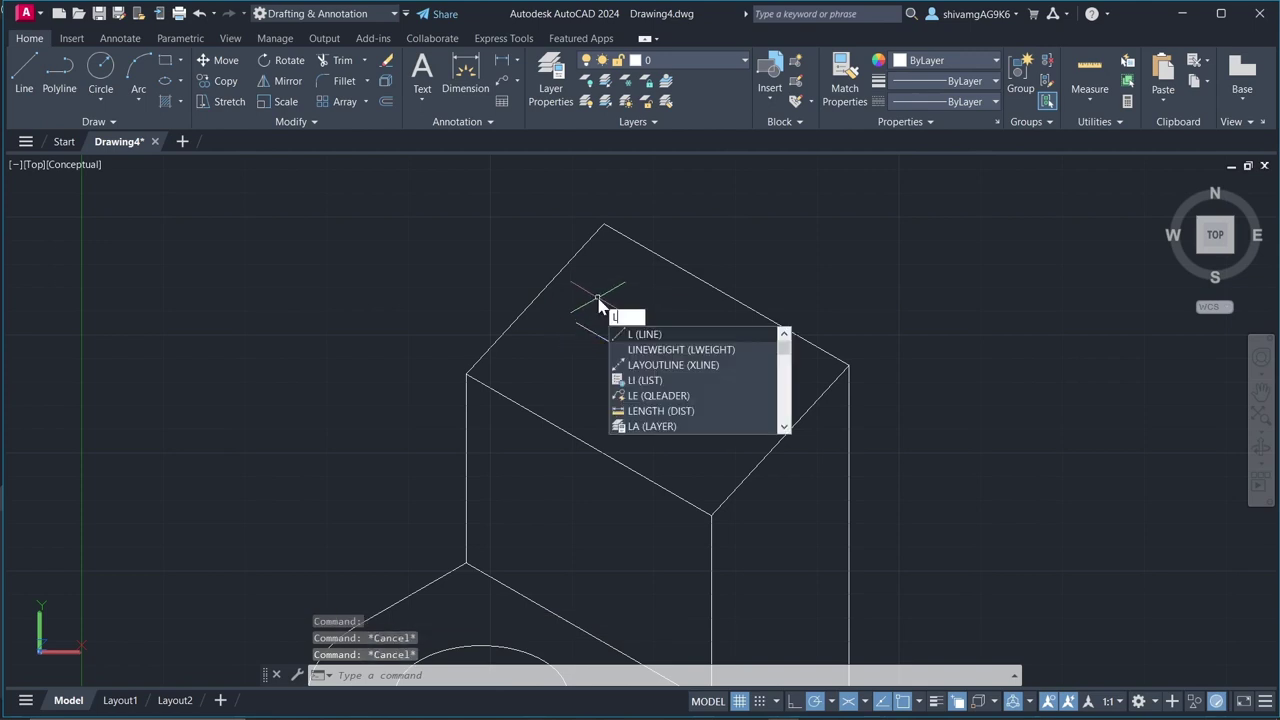
- Draw 20-unit lines from both back corners of the top face to the inner line's ends
key(Return)
click(604, 224)
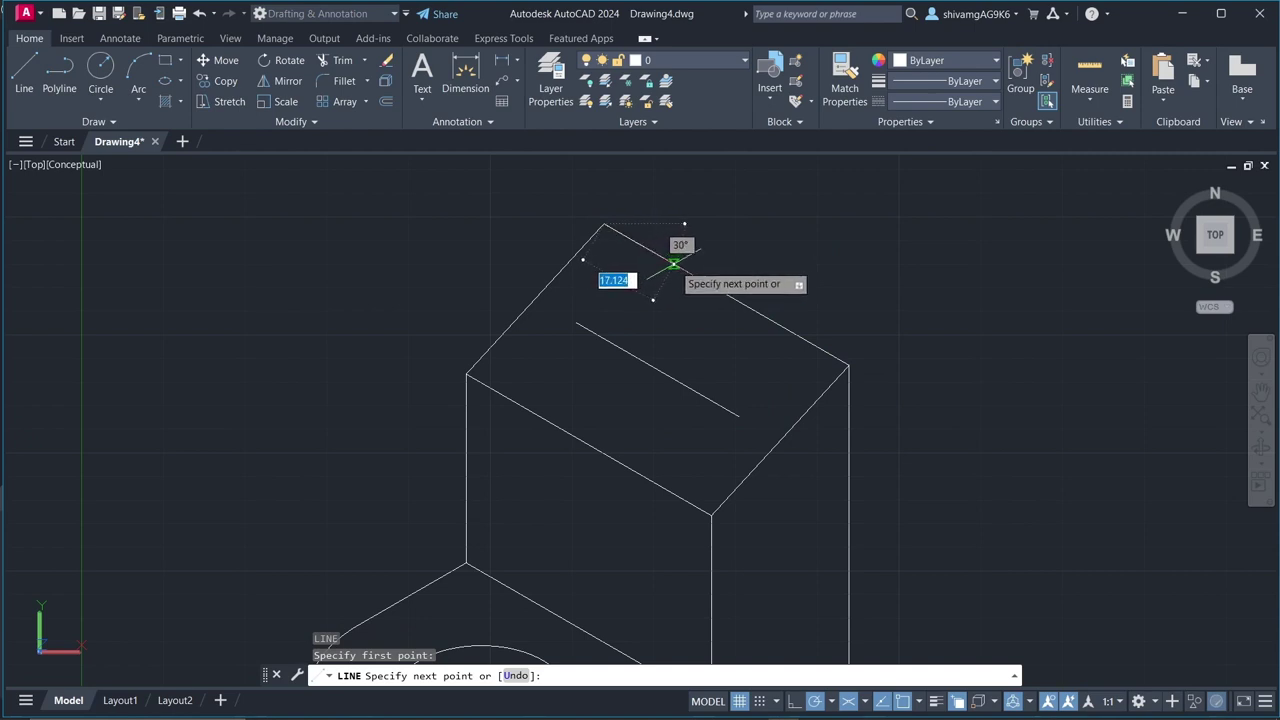
key(Return)
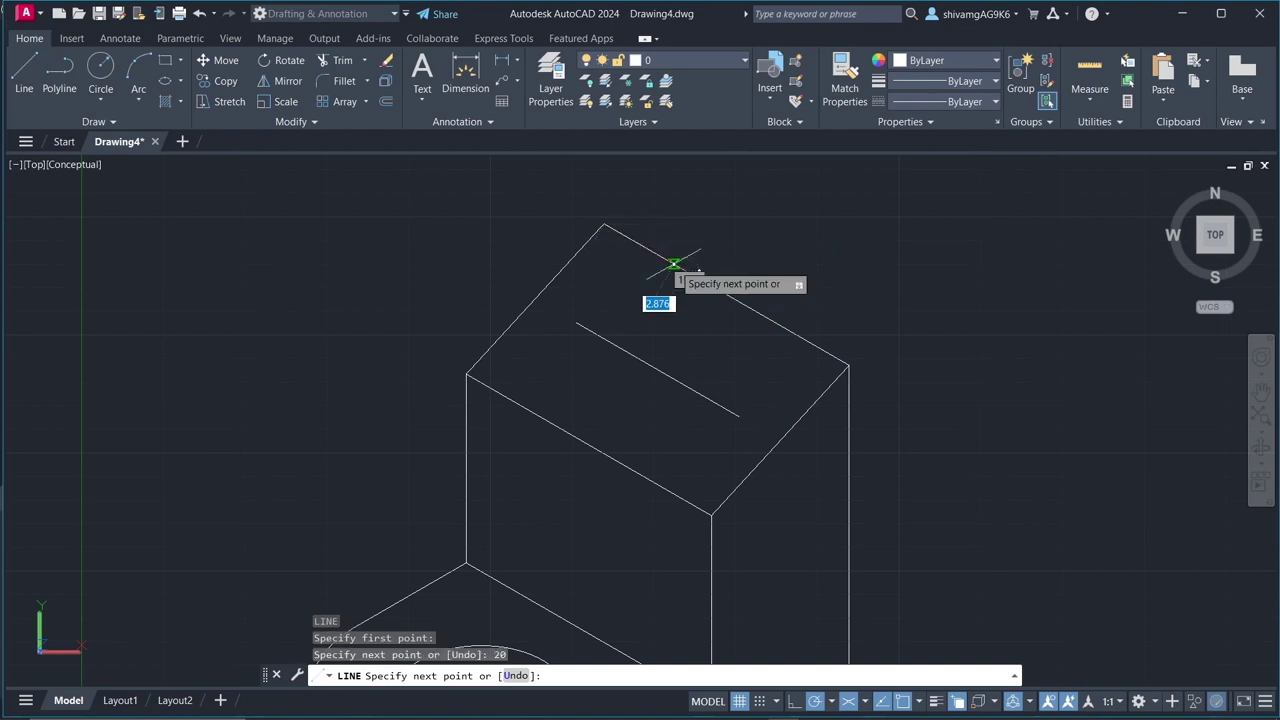
click(576, 322)
key(Escape)
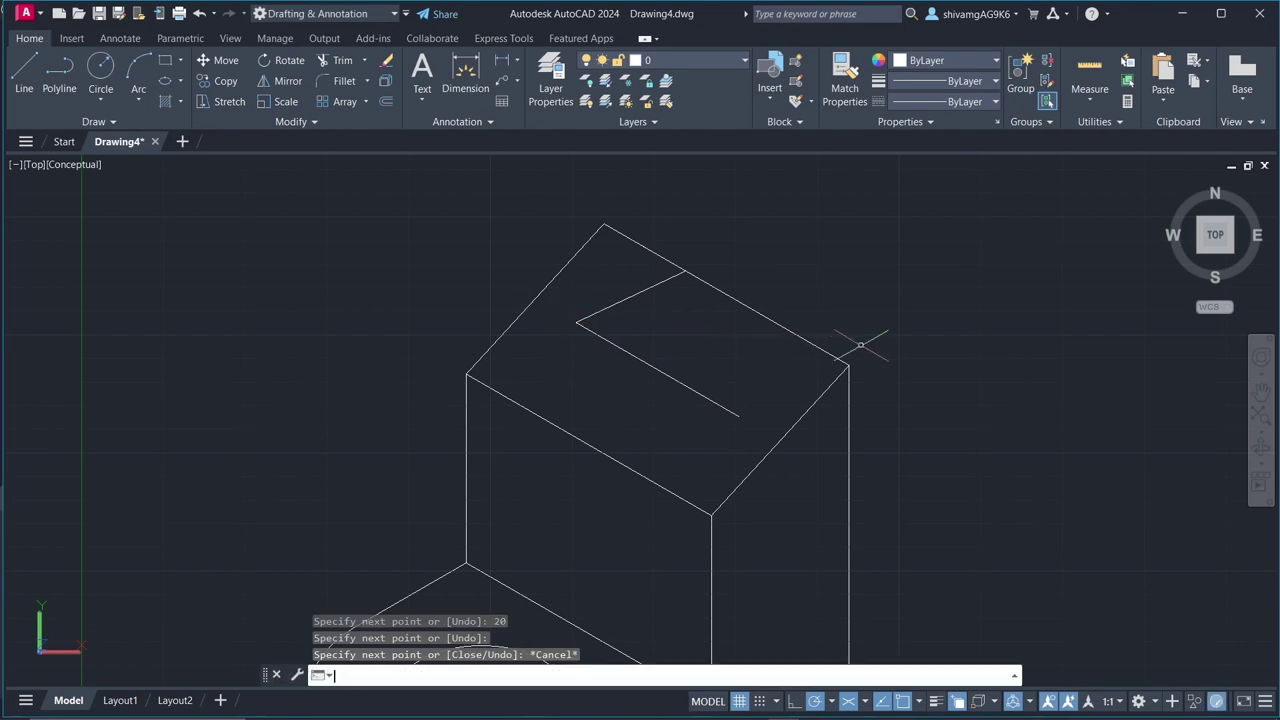
key(Return)
click(849, 366)
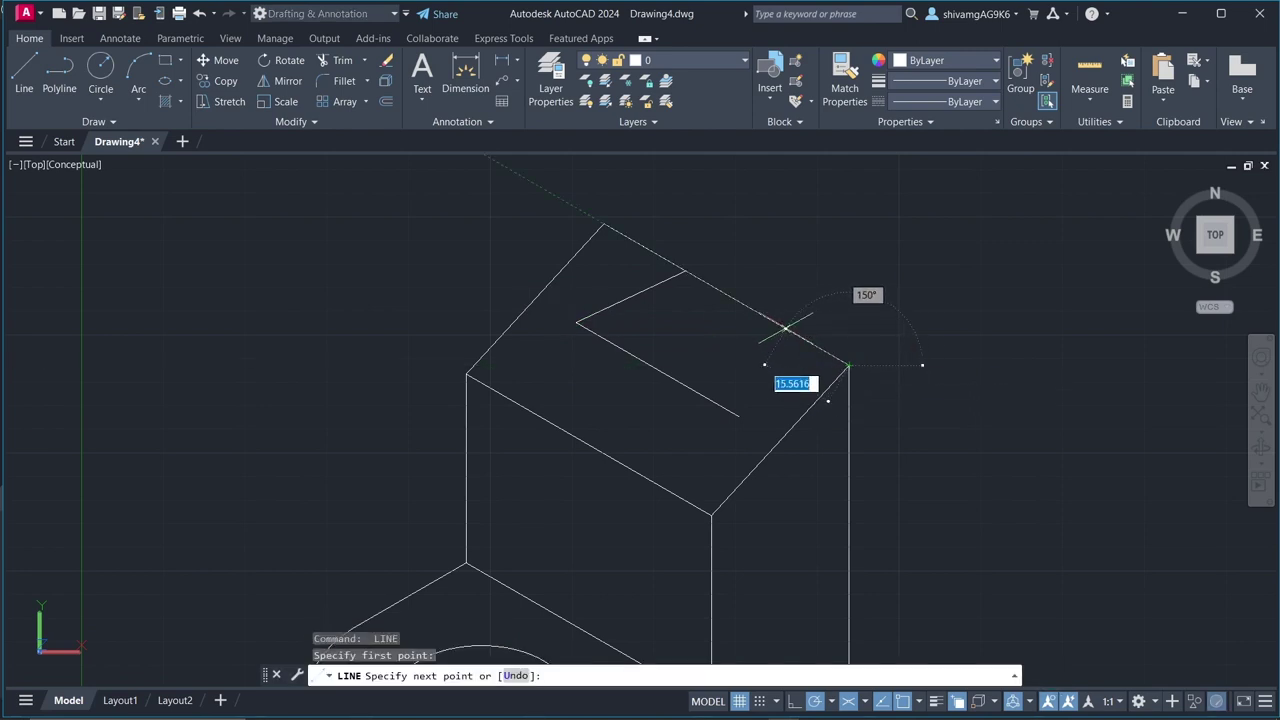
text(20)
key(Return)
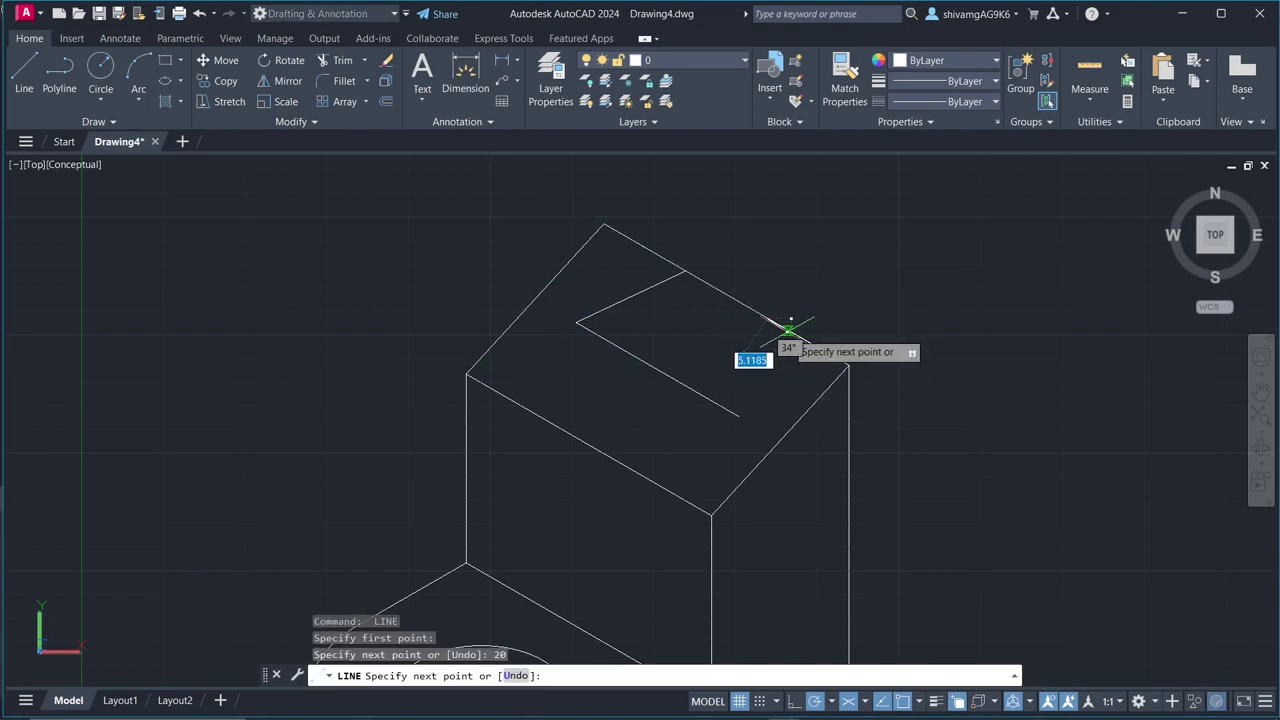
click(739, 415)
key(Escape)
key(Escape)
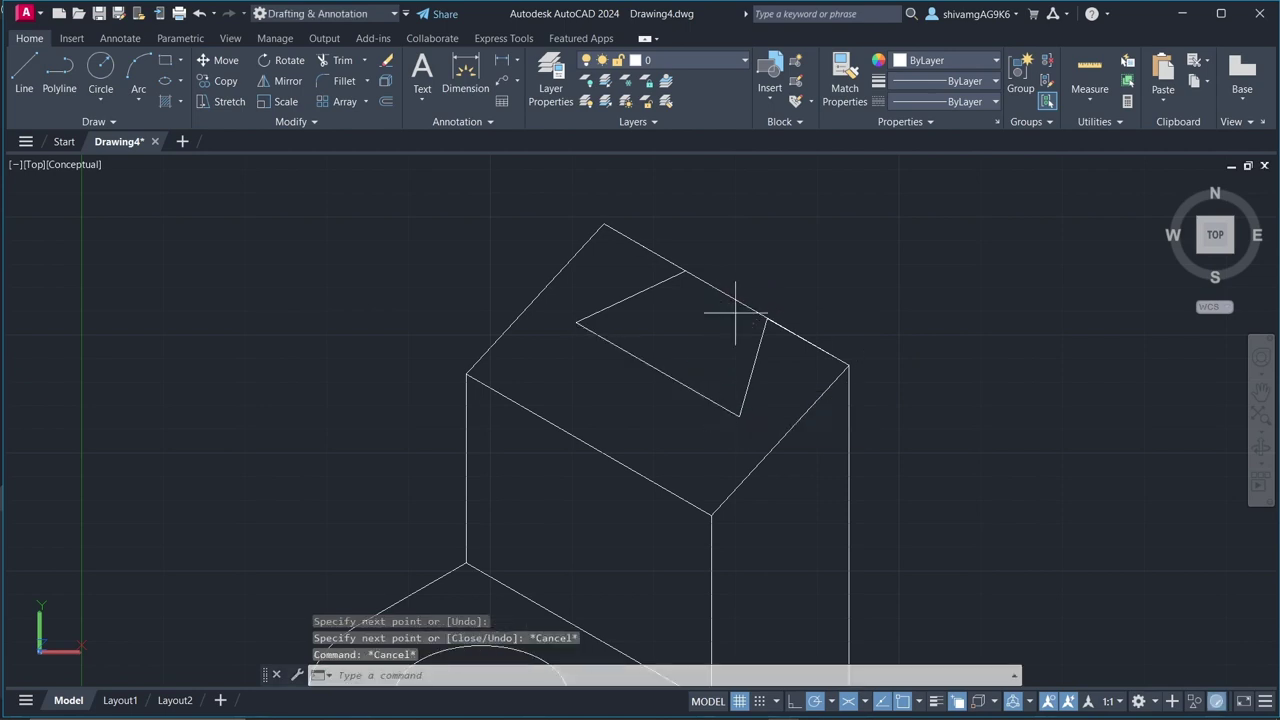
- Erase the original back edge of the top face to open the slot
drag(735, 313, 727, 276)
key(Delete)
key(Escape)
key(Escape)
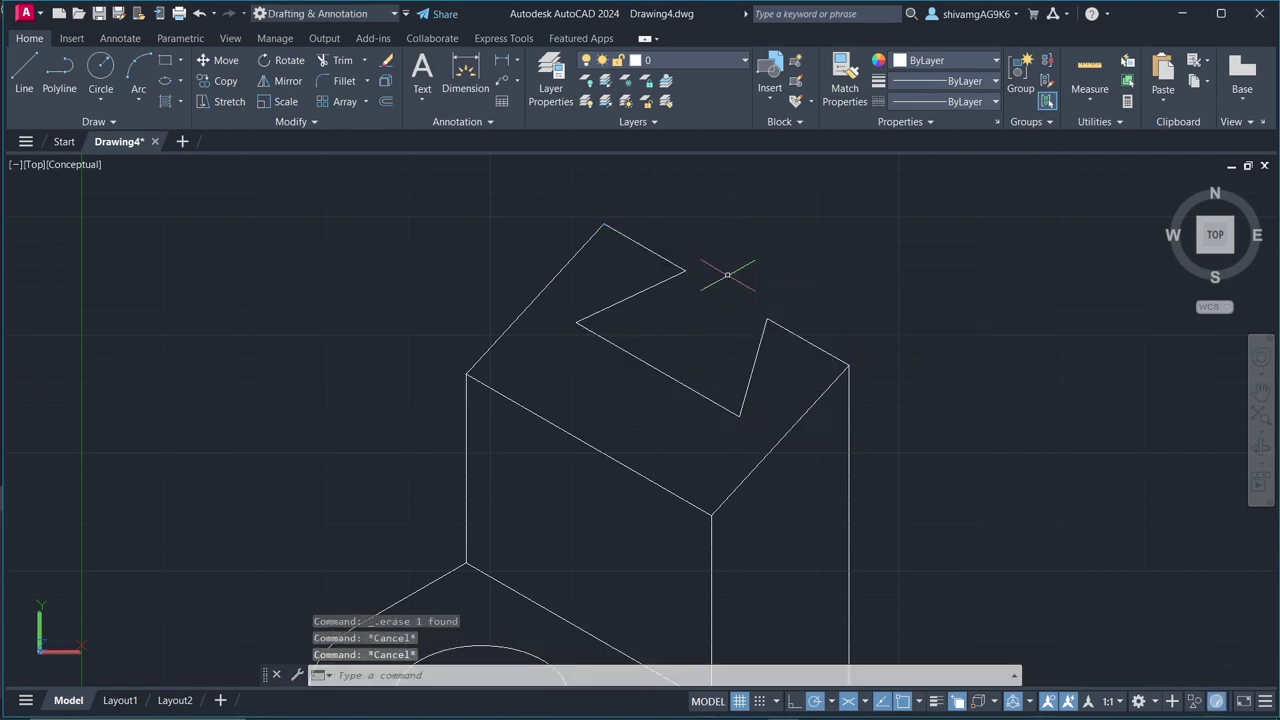
text(L)
key(Return)
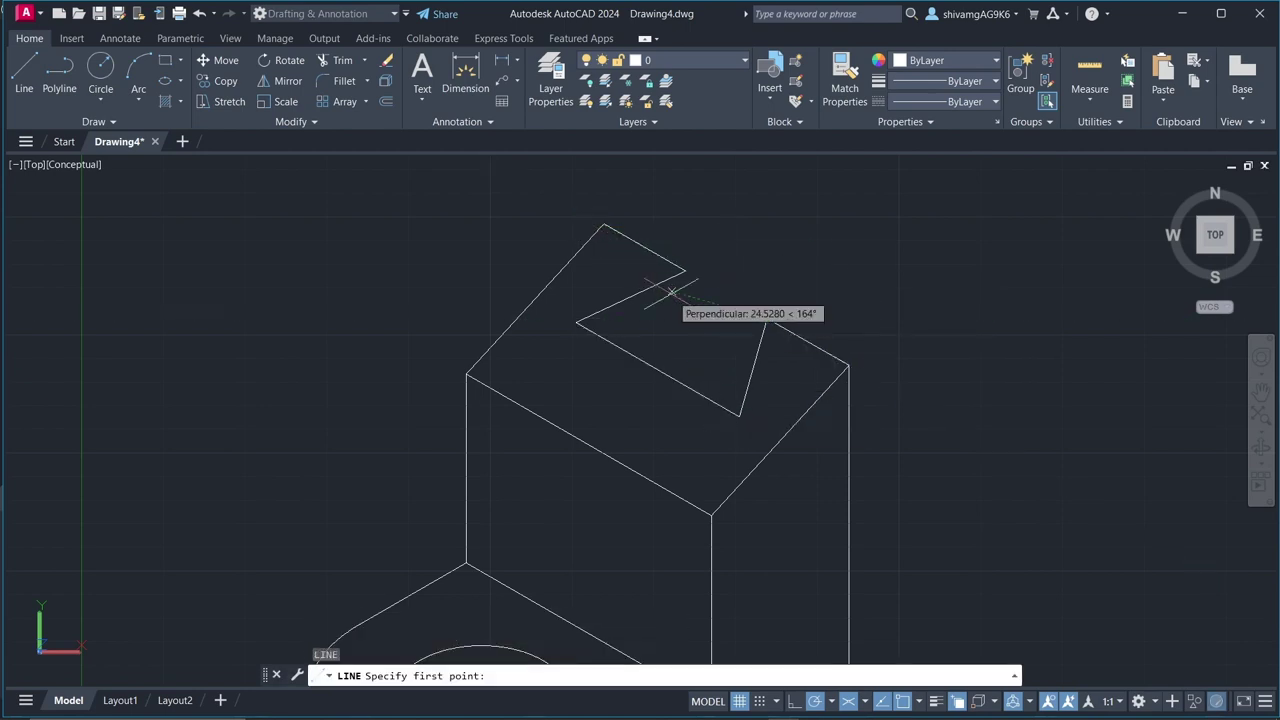
click(685, 271)
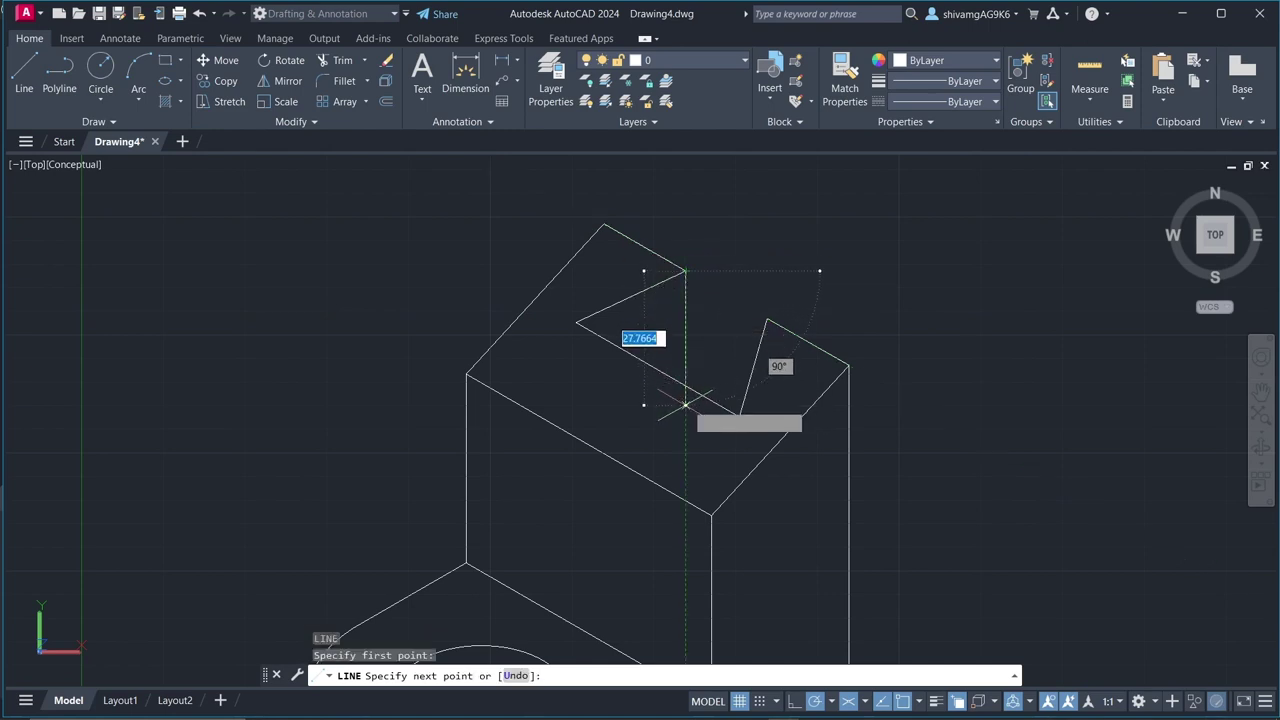
key(Escape)
key(Escape)
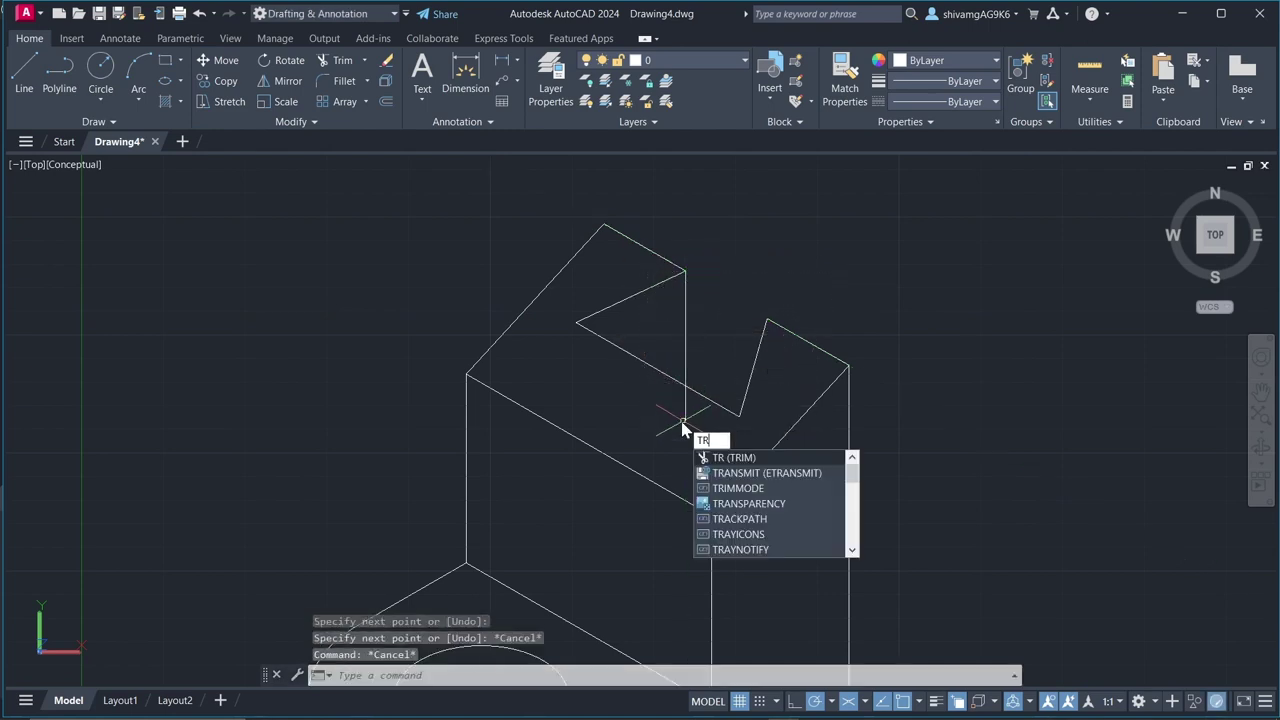
key(Return)
scroll(684, 414, down, 3)
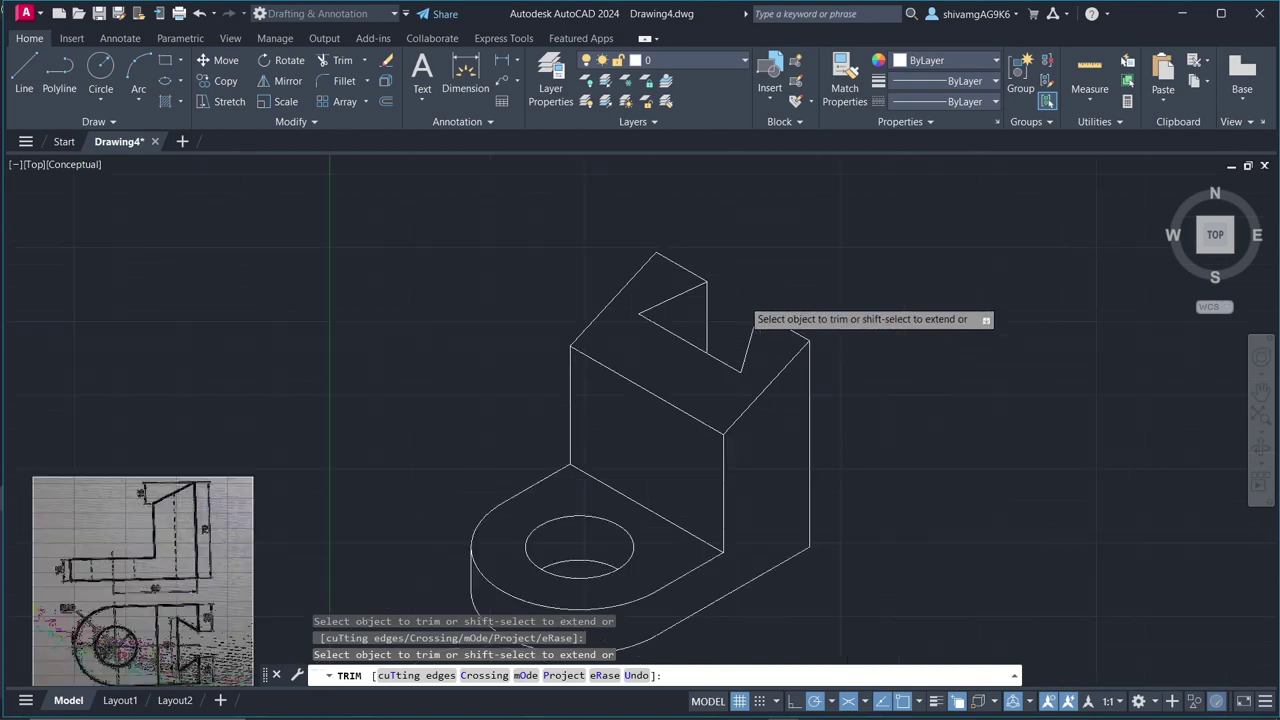
scroll(709, 329, up, 1)
key(Escape)
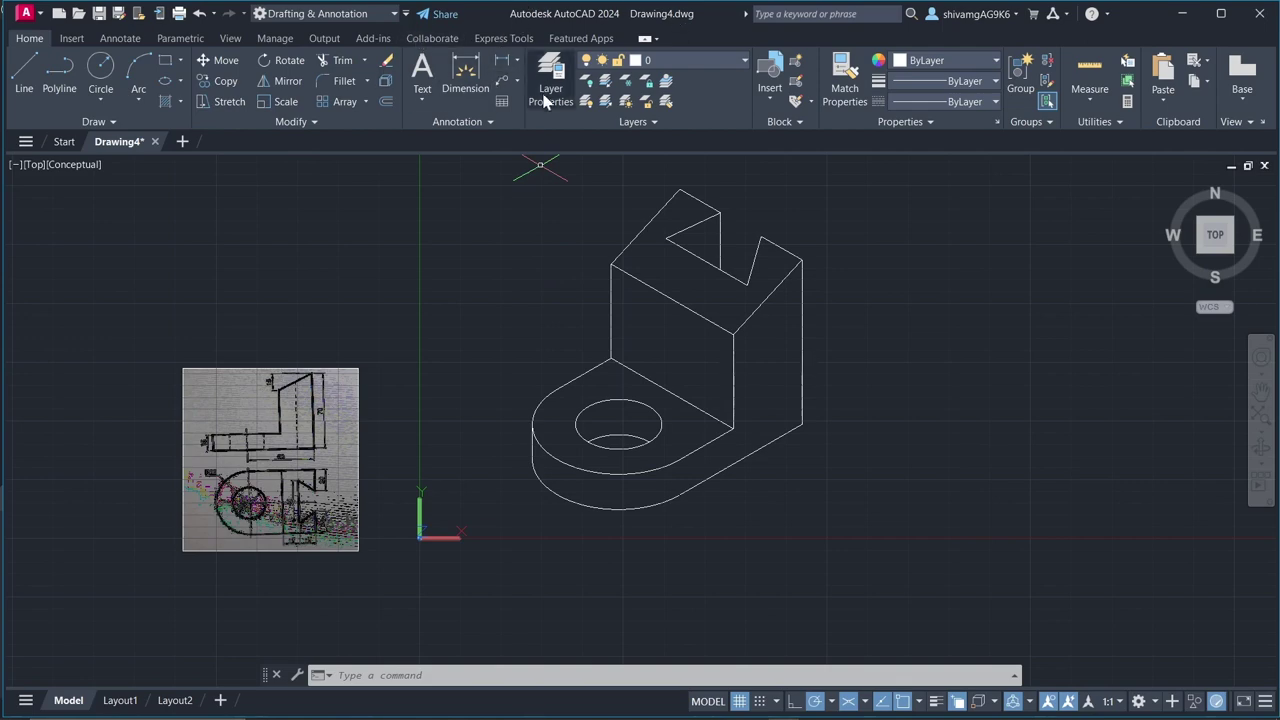
- Add a linear 70 dimension along the upright's right vertical edge
click(502, 62)
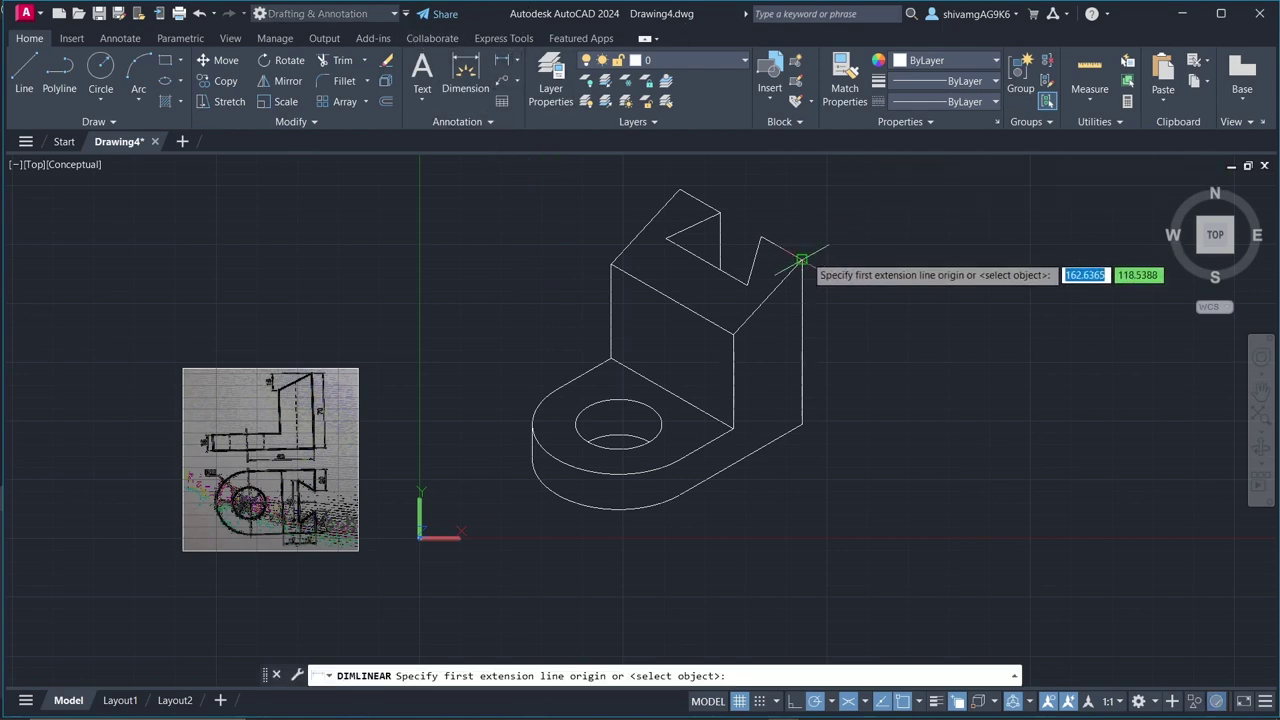
click(801, 262)
click(801, 424)
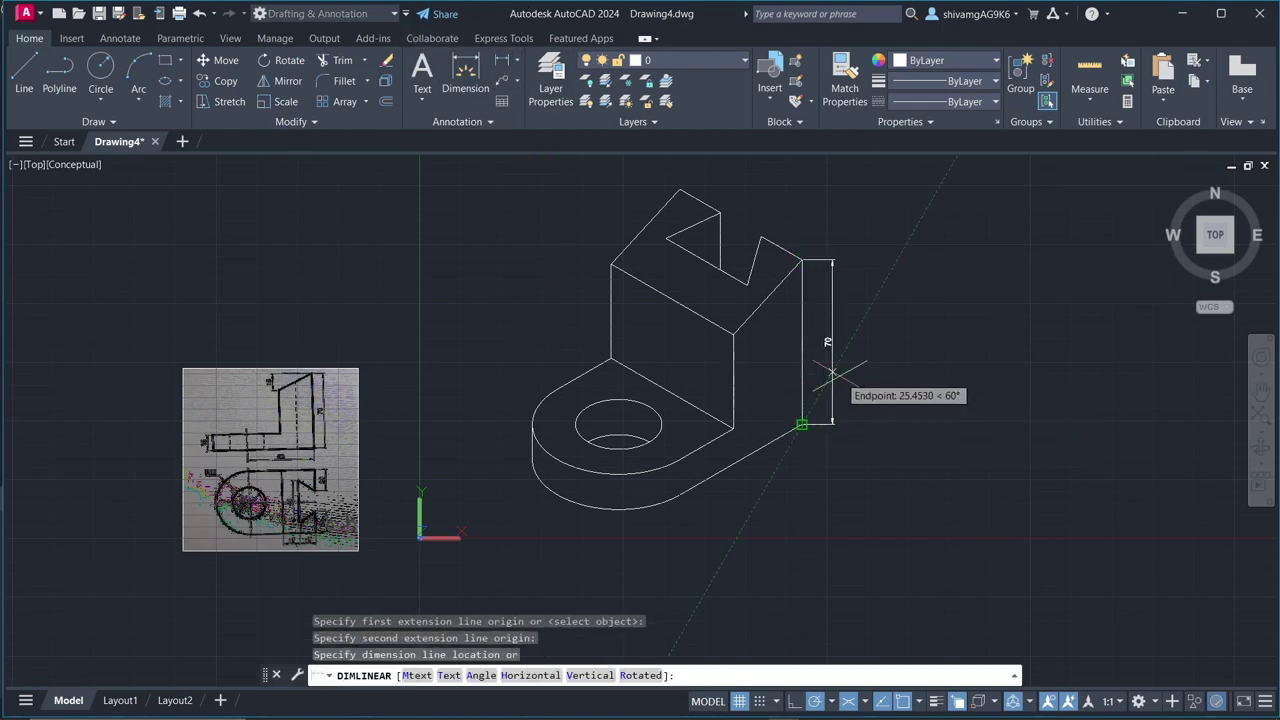
click(831, 374)
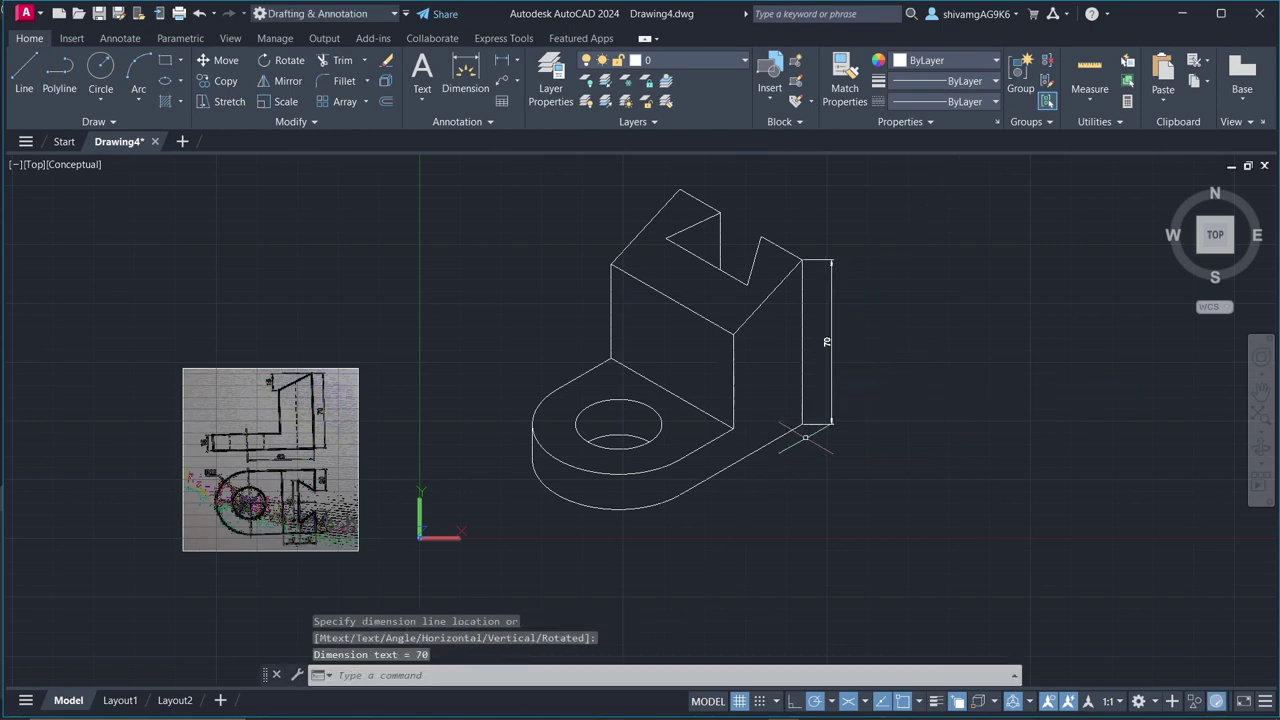
- Remove the incorrect 51.96 linear dimension placed under the base edge
key(Return)
click(801, 424)
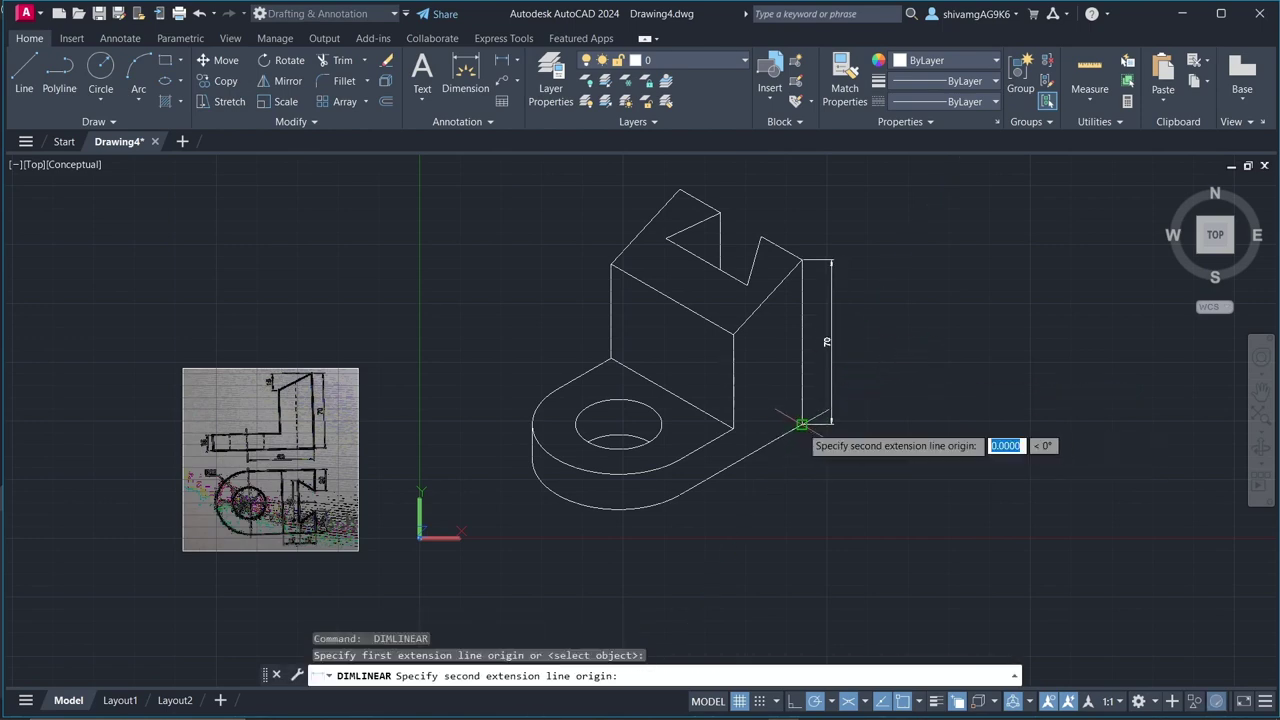
click(679, 495)
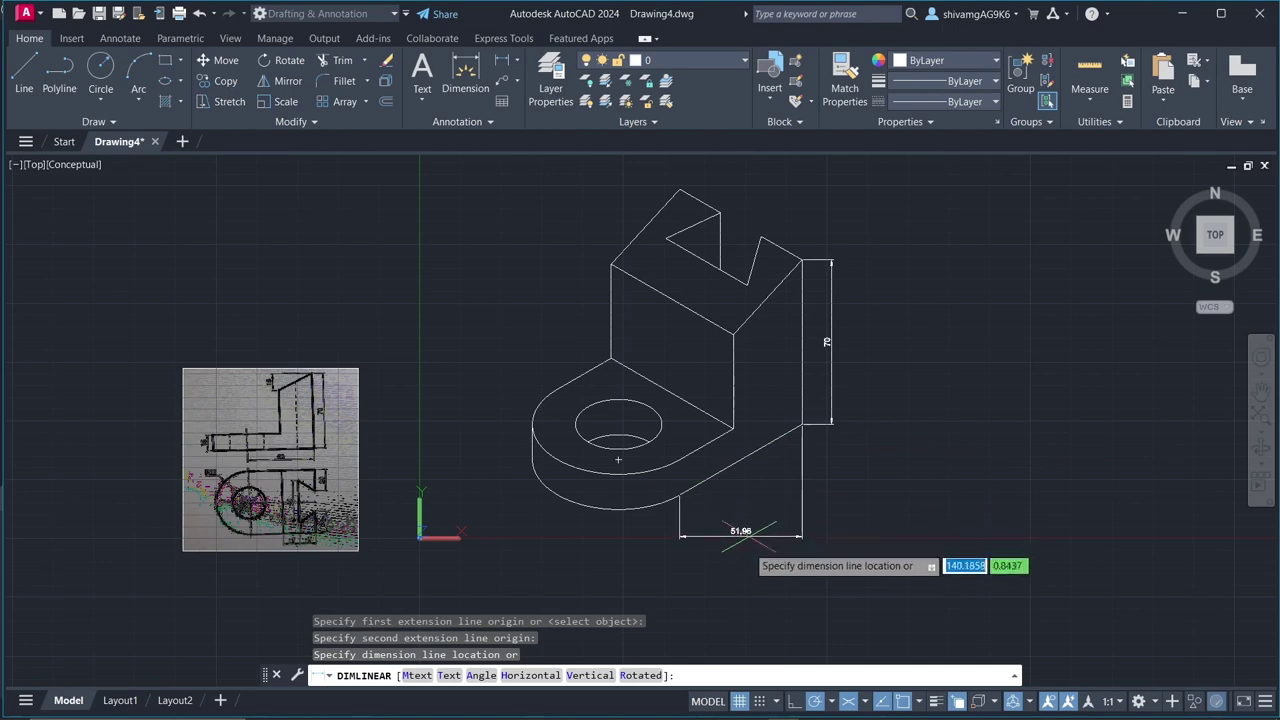
click(740, 521)
click(846, 557)
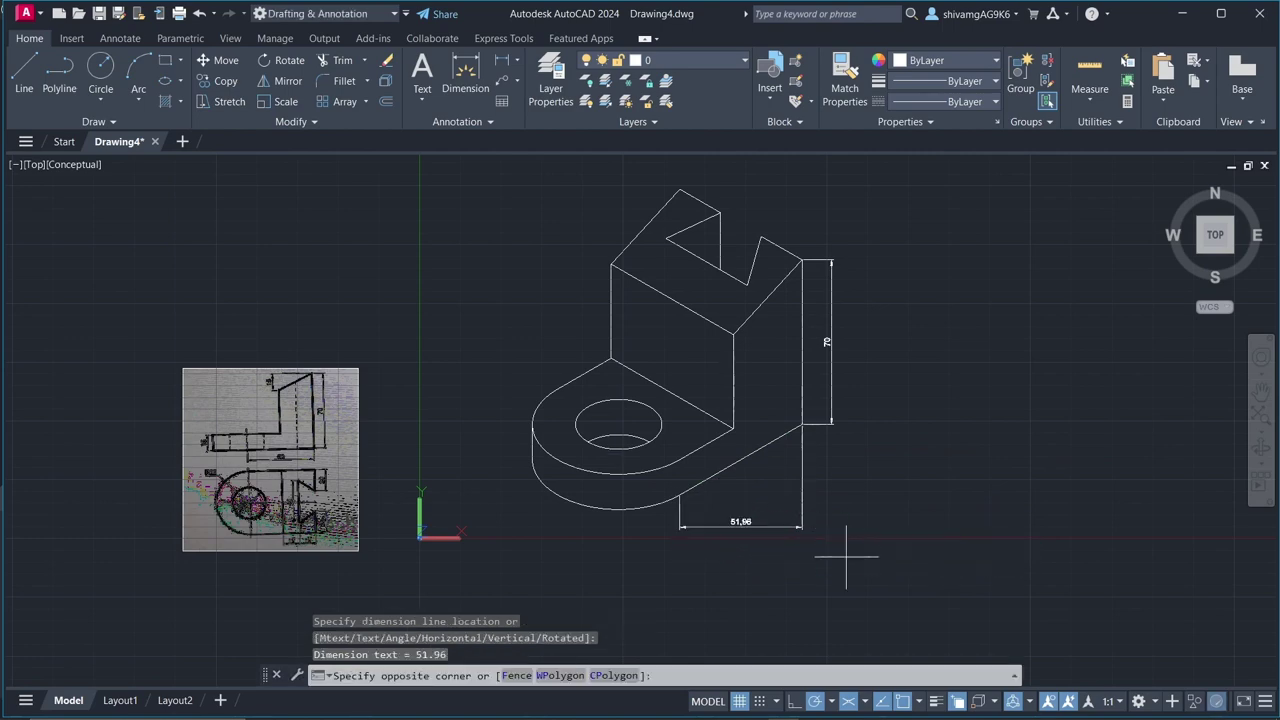
click(774, 502)
key(Delete)
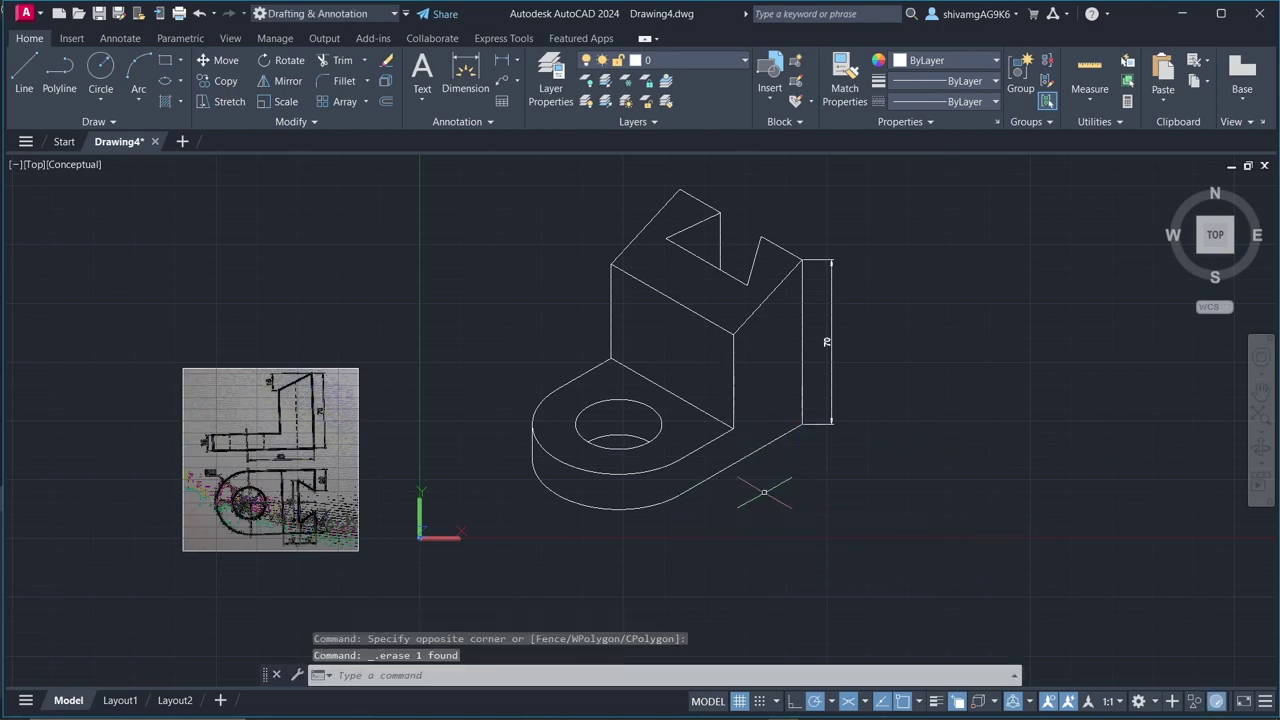
- Add an aligned 60 dimension along the base's lower slanted edge
click(517, 63)
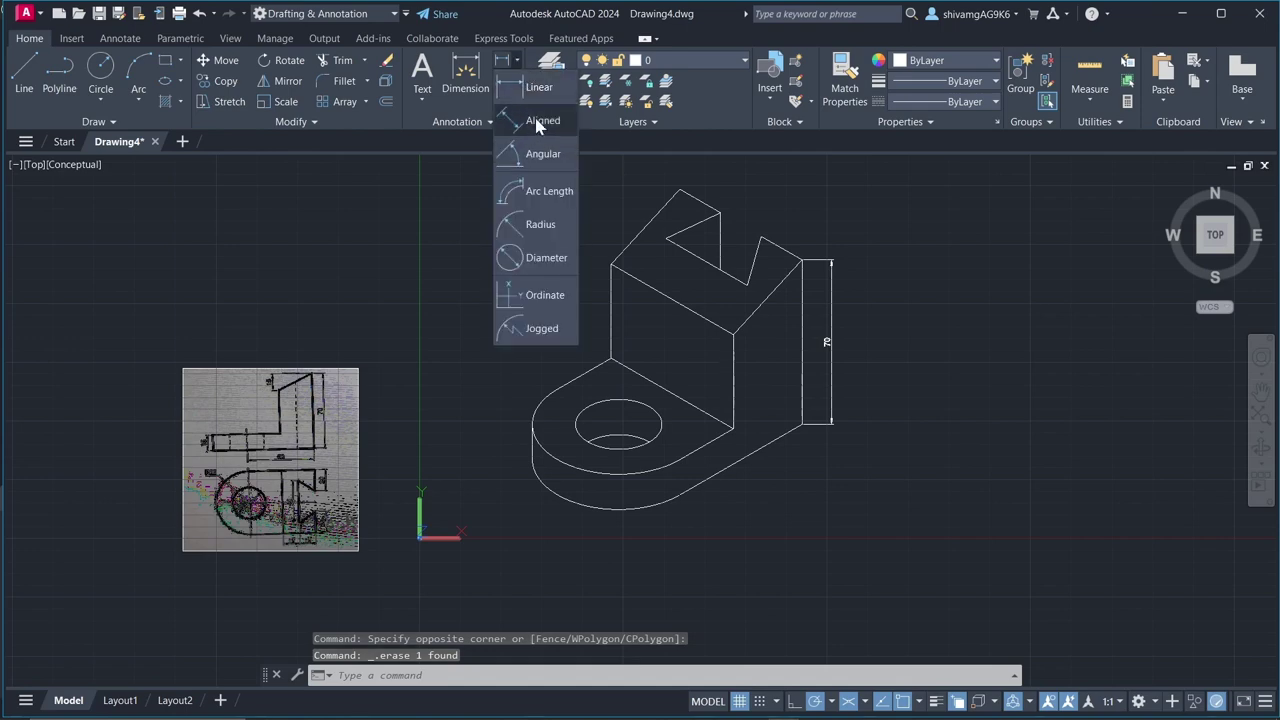
click(537, 122)
click(802, 424)
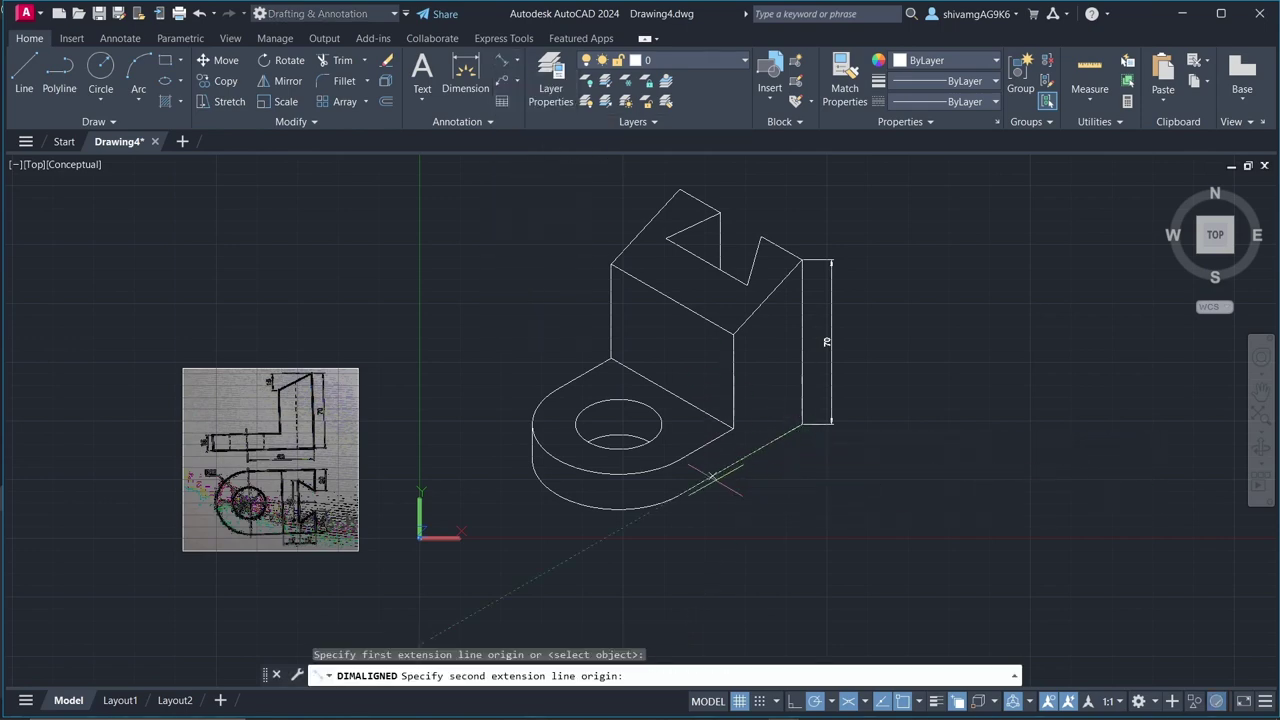
click(679, 495)
click(790, 507)
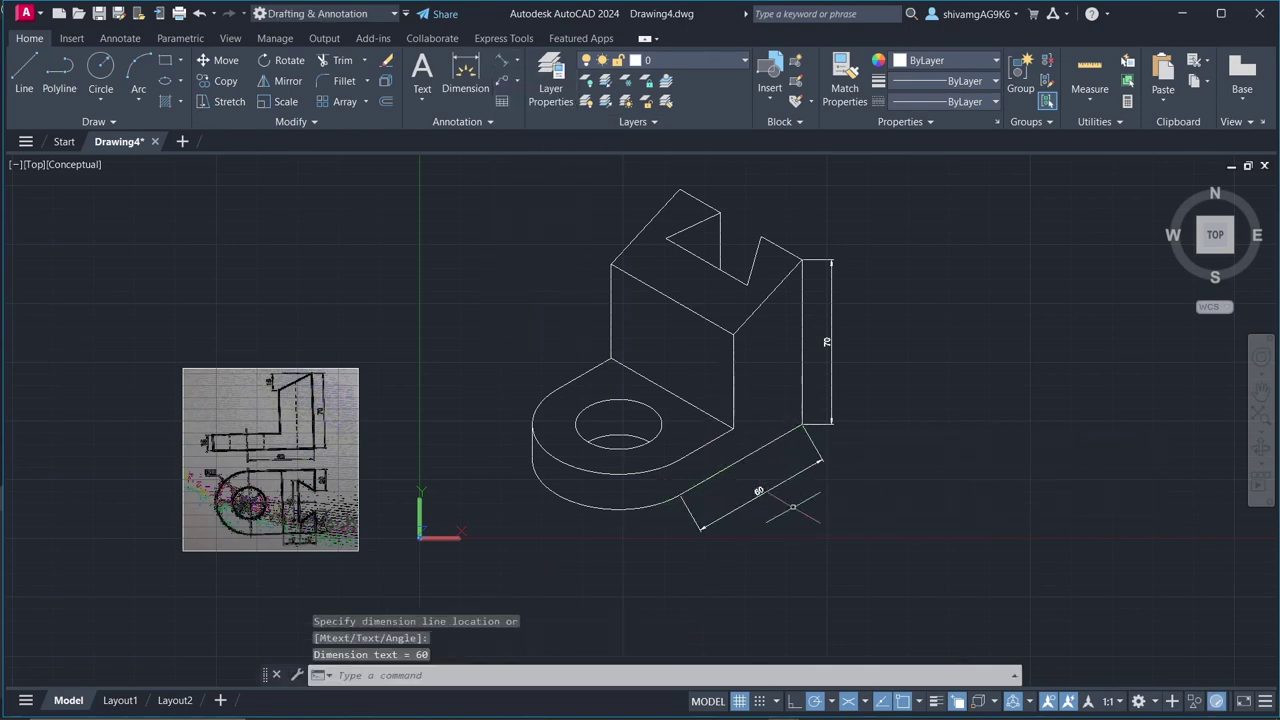
scroll(783, 511, up, 3)
click(860, 494)
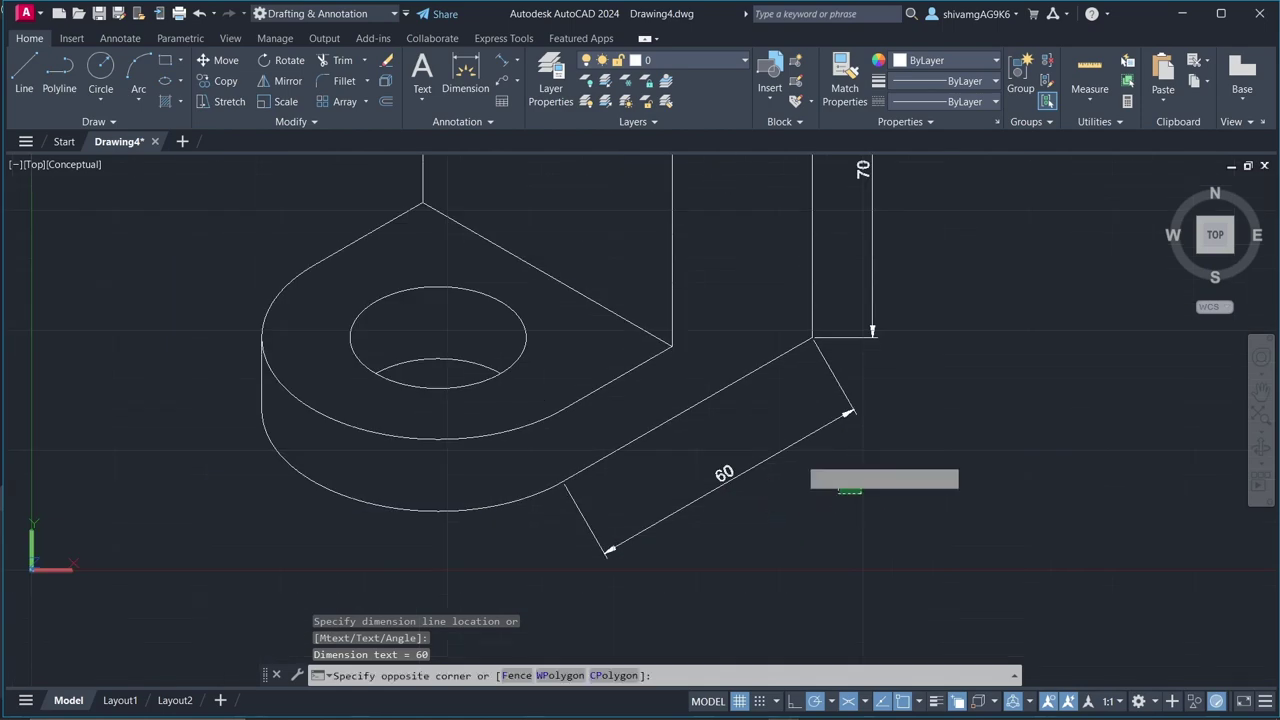
- Oblique the 60 dimension's extension lines to a 150° angle
click(546, 277)
click(121, 39)
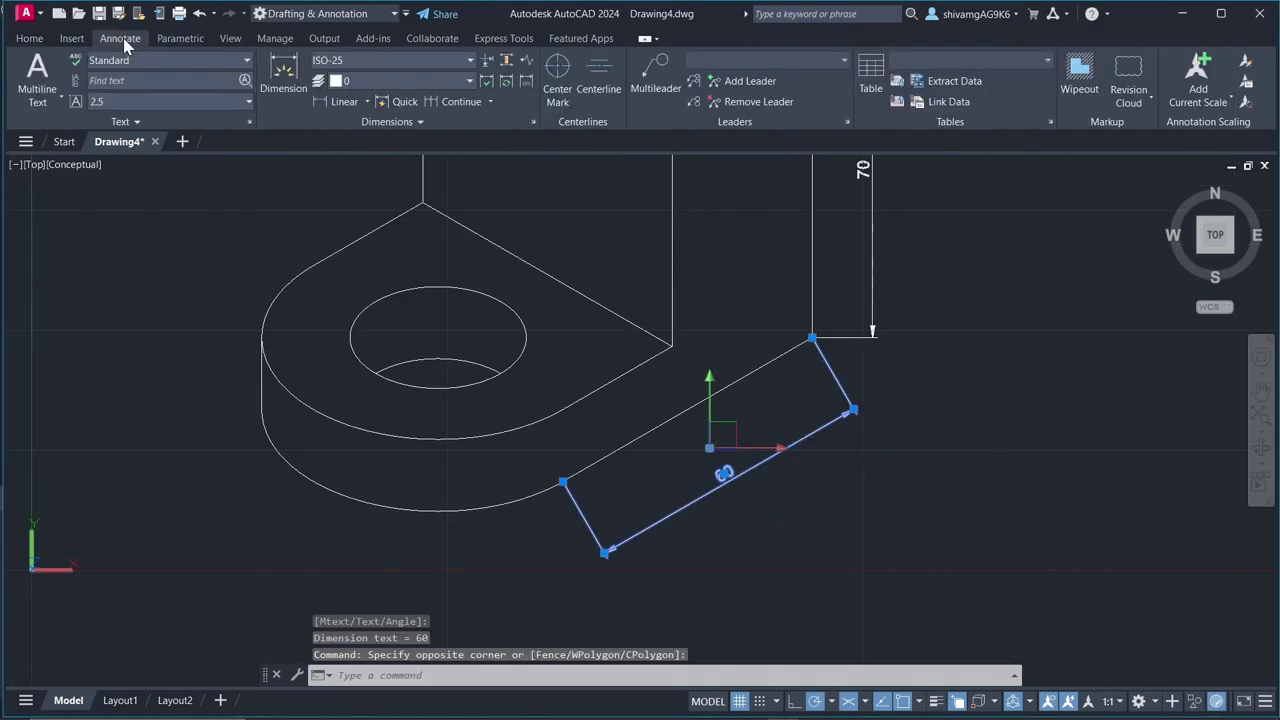
click(388, 124)
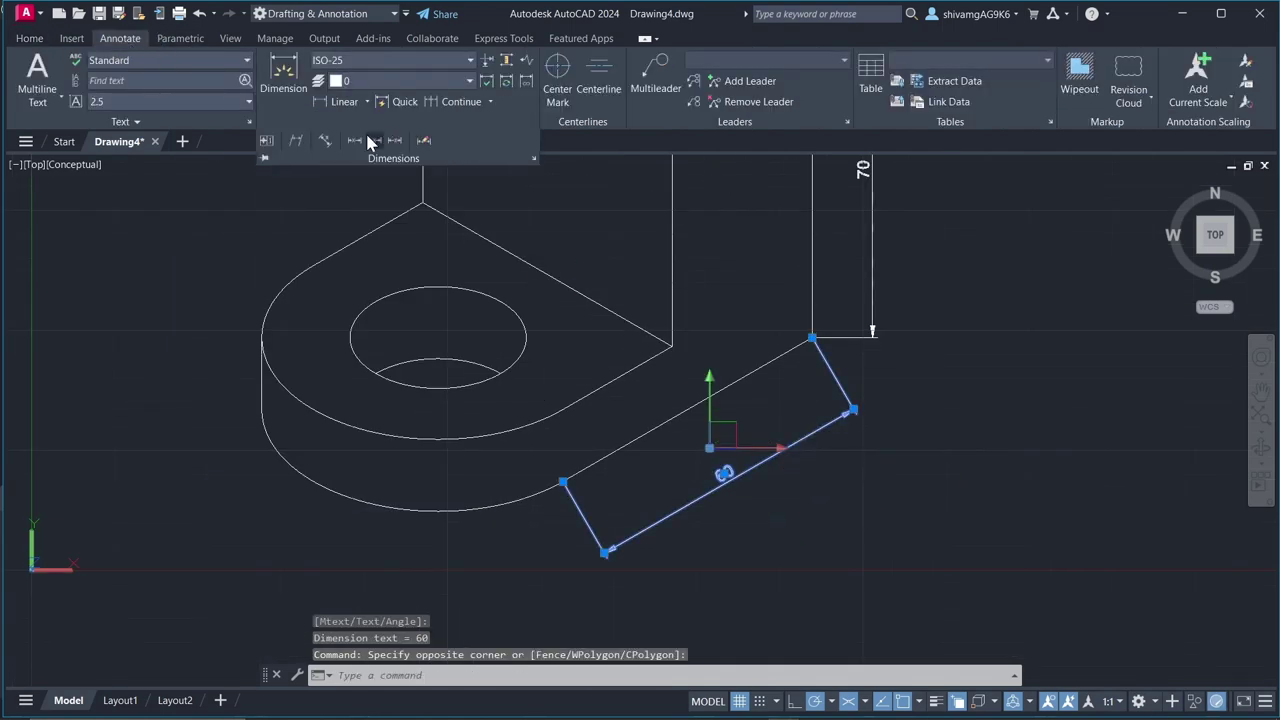
click(296, 143)
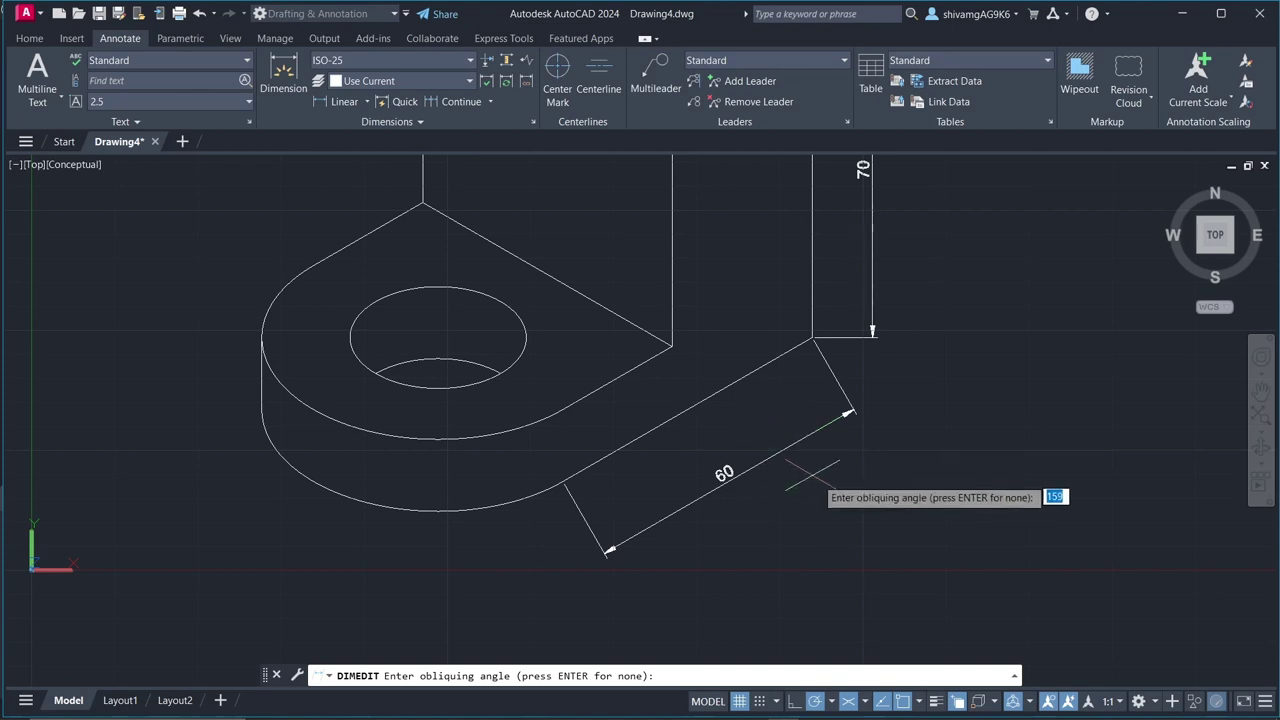
scroll(816, 480, down, 2)
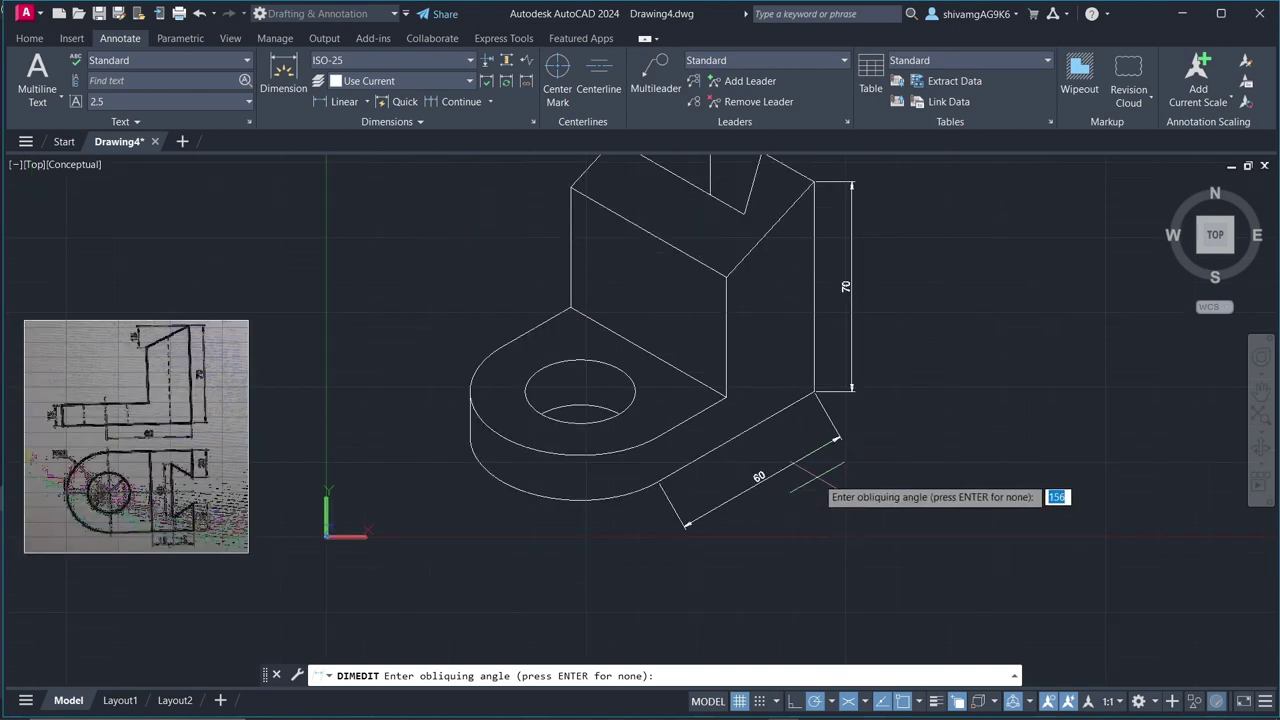
key(Return)
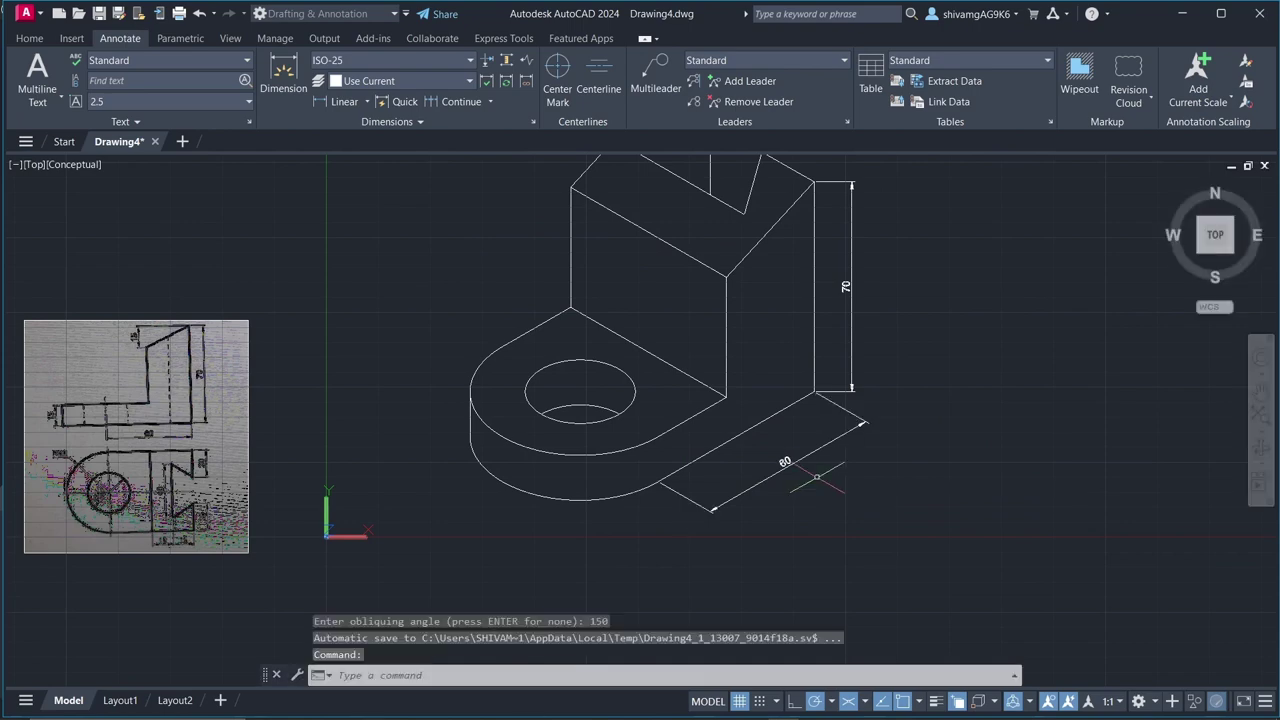
key(Escape)
key(Escape)
- Zoom to check the obliqued 60 dimension and cancel the repeated edit
scroll(830, 440, down, 2)
scroll(833, 434, up, 1)
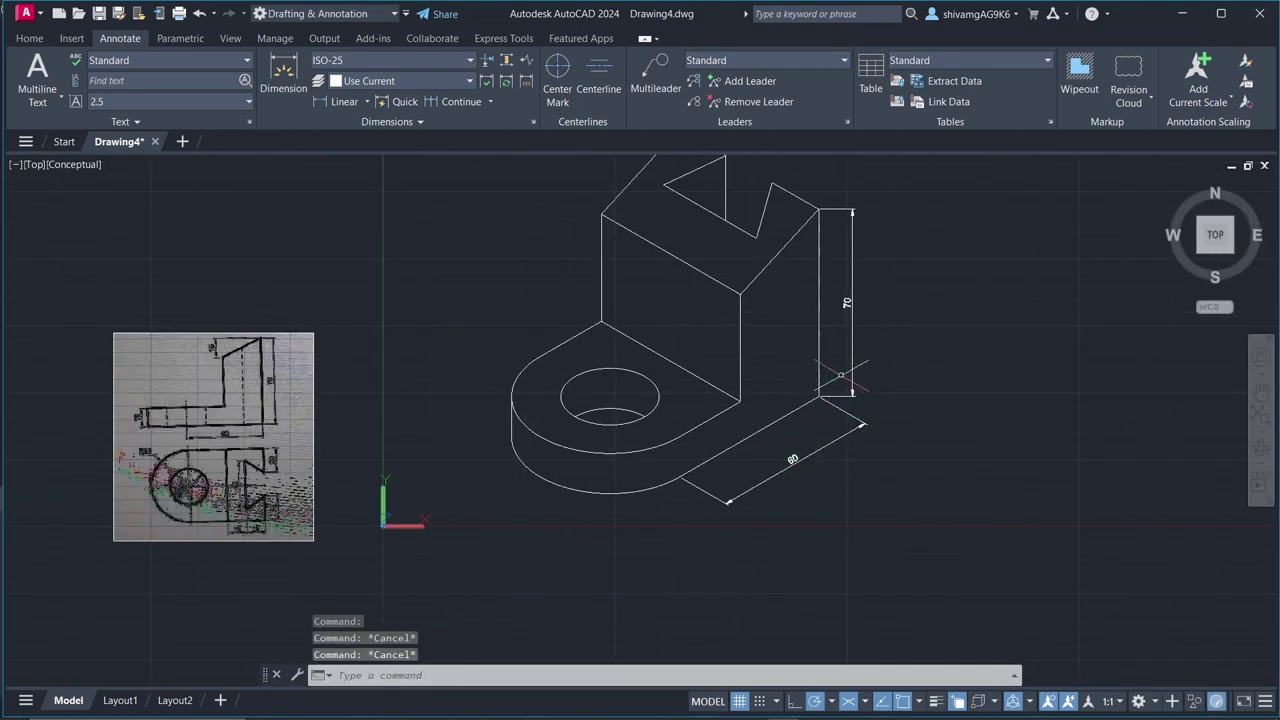
scroll(688, 205, down, 2)
scroll(651, 227, up, 2)
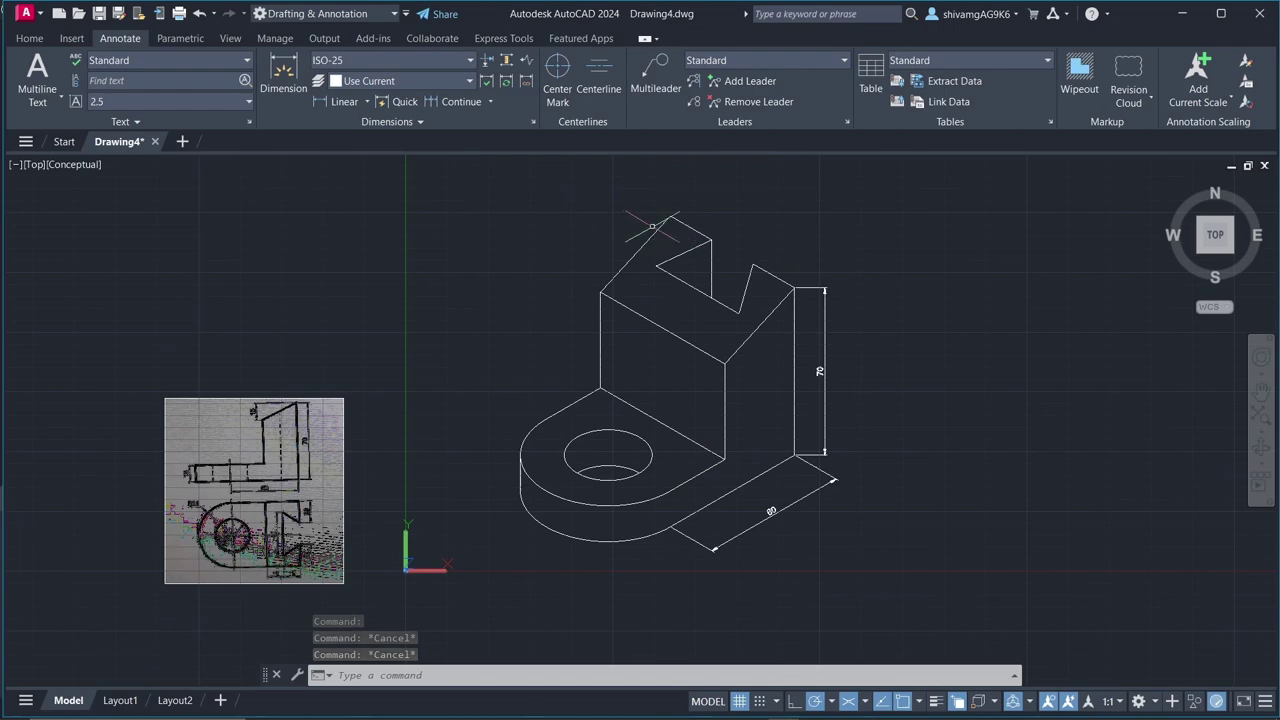
key(Return)
key(Down)
key(Escape)
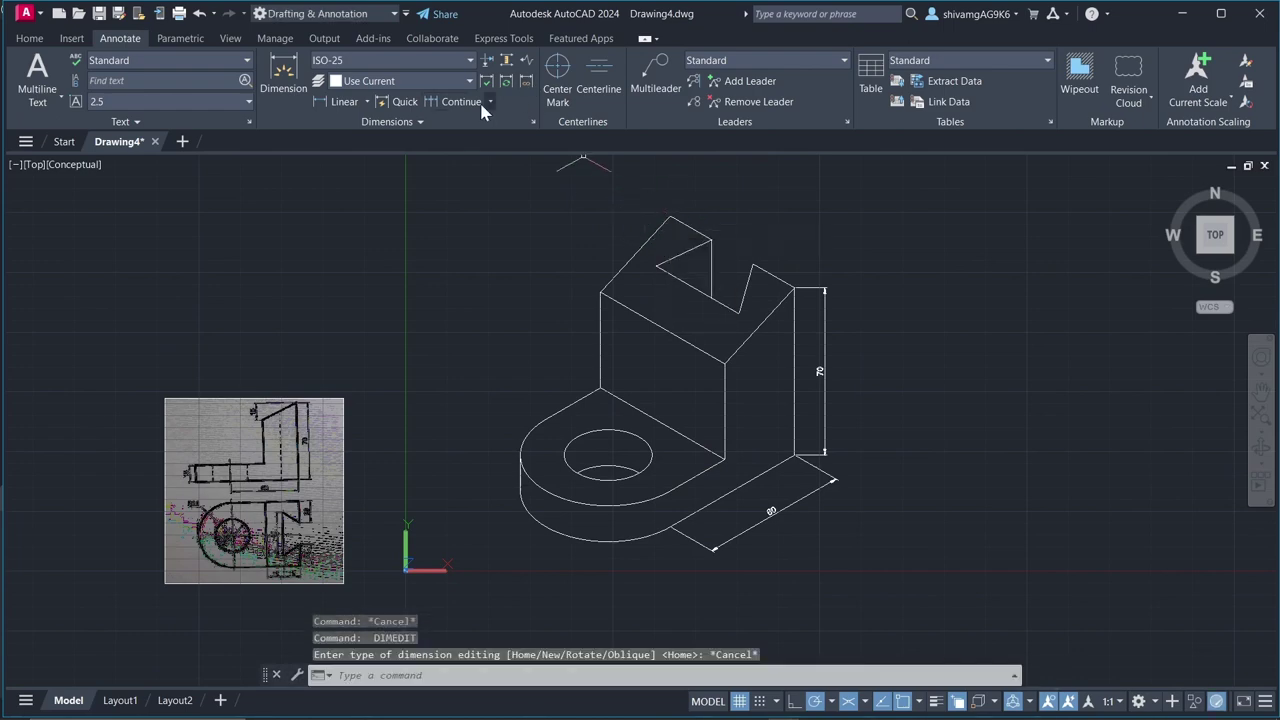
- Add an aligned 43.21 dimension along the upright's top edge
click(344, 101)
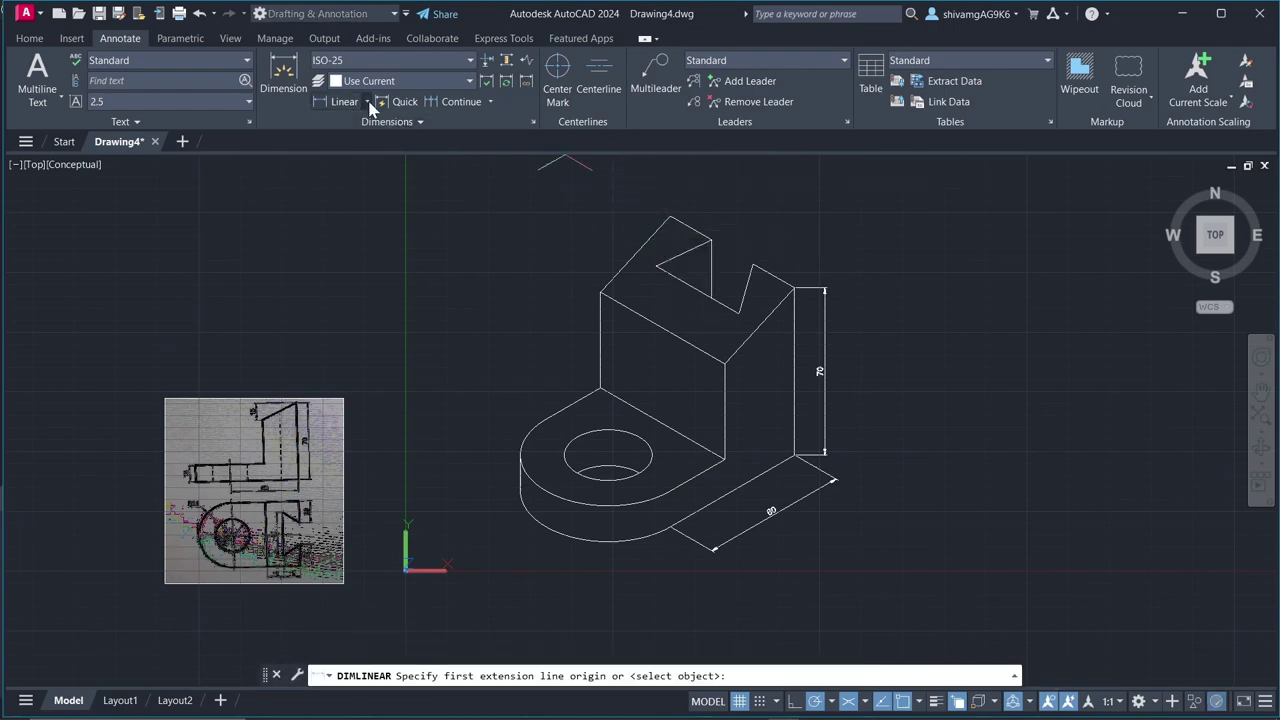
click(368, 102)
click(350, 170)
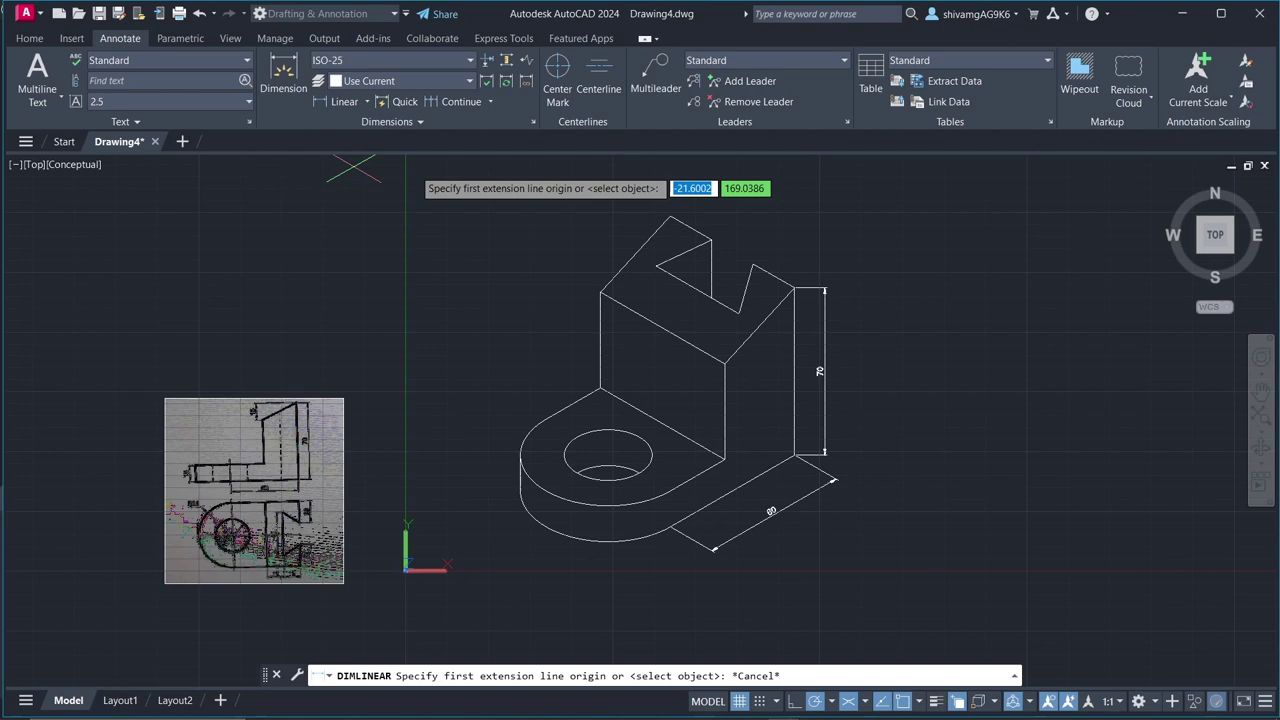
click(670, 215)
click(600, 292)
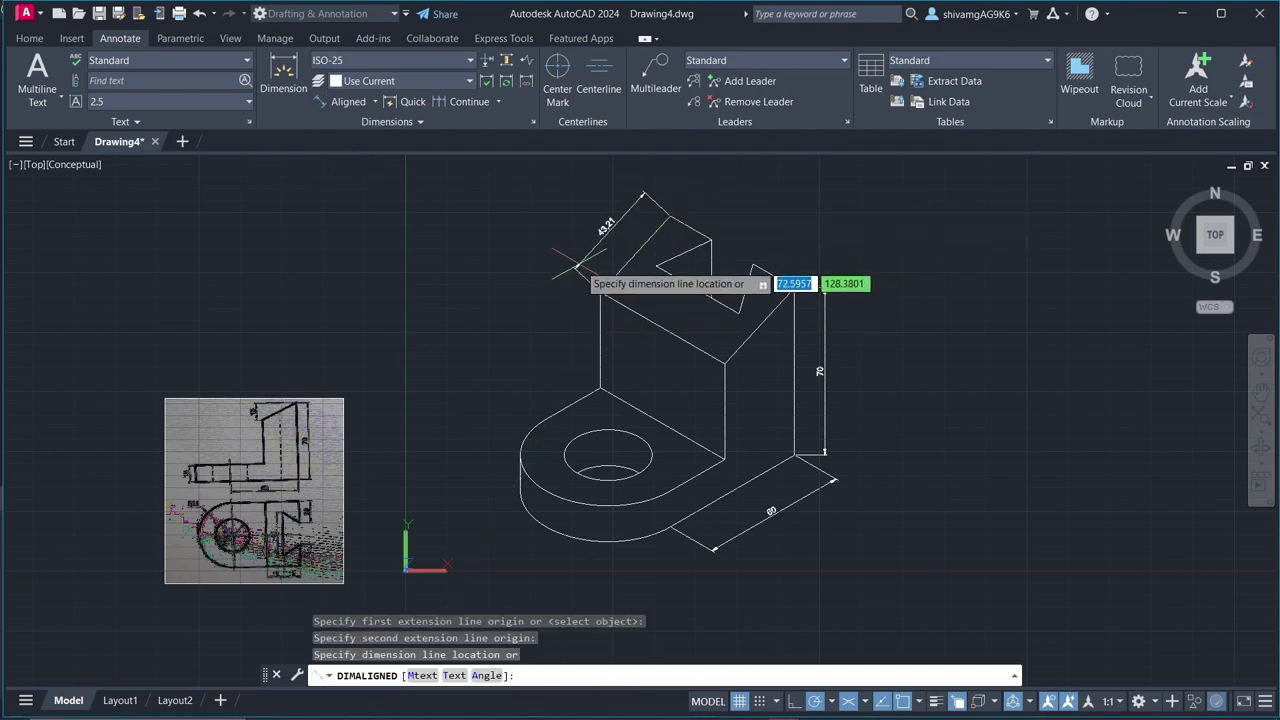
click(580, 261)
- Oblique the 43.21 dimension's extension lines at 150°
click(618, 210)
click(586, 228)
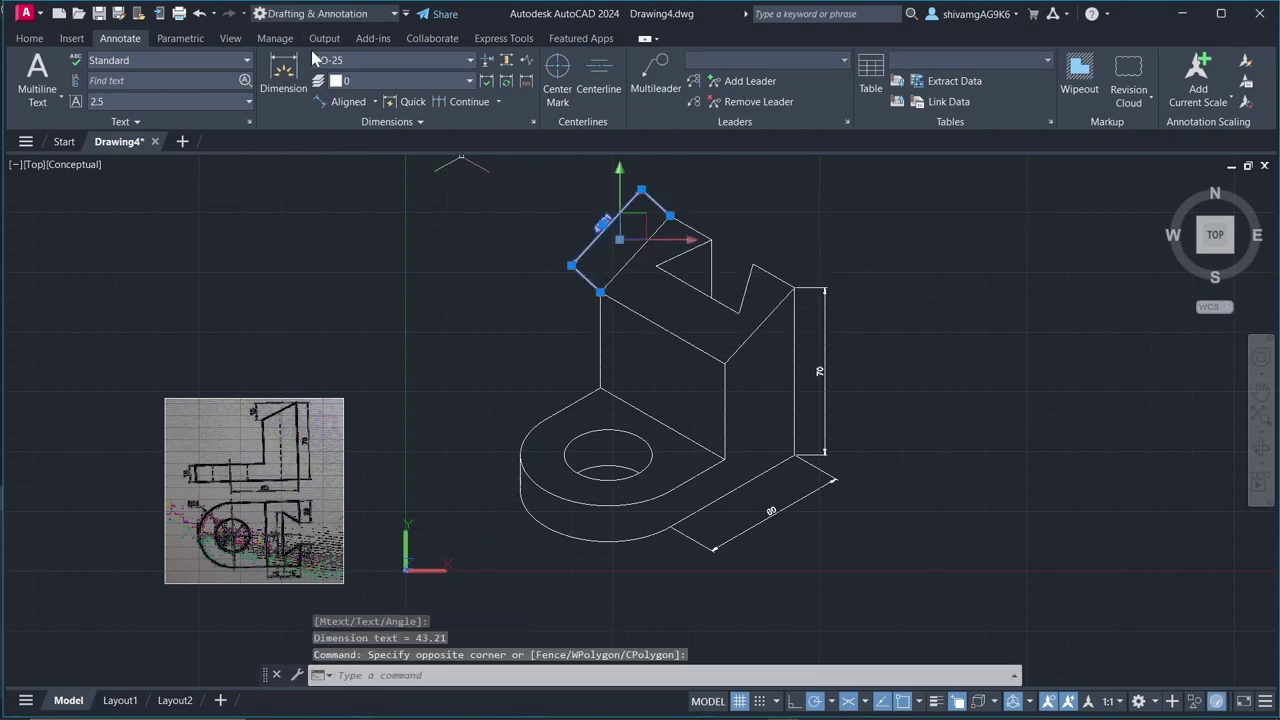
click(387, 121)
click(296, 141)
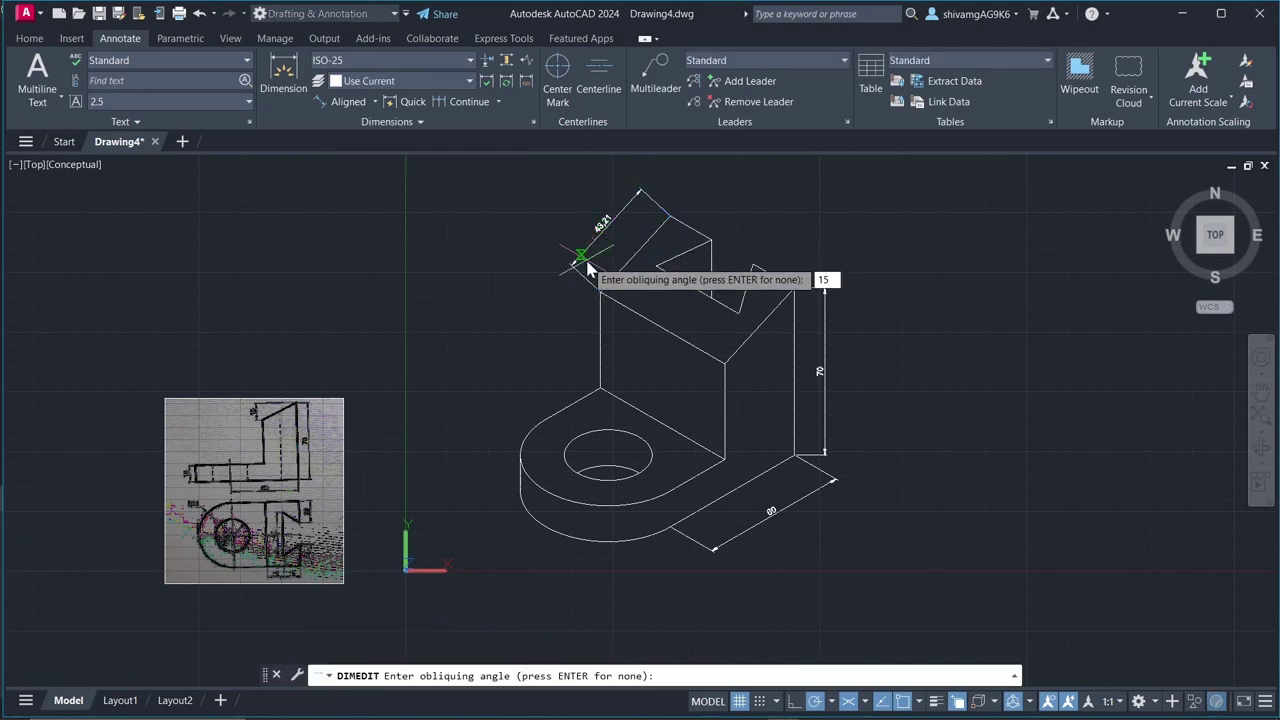
text(150)
key(Return)
key(Escape)
scroll(610, 288, down, 1)
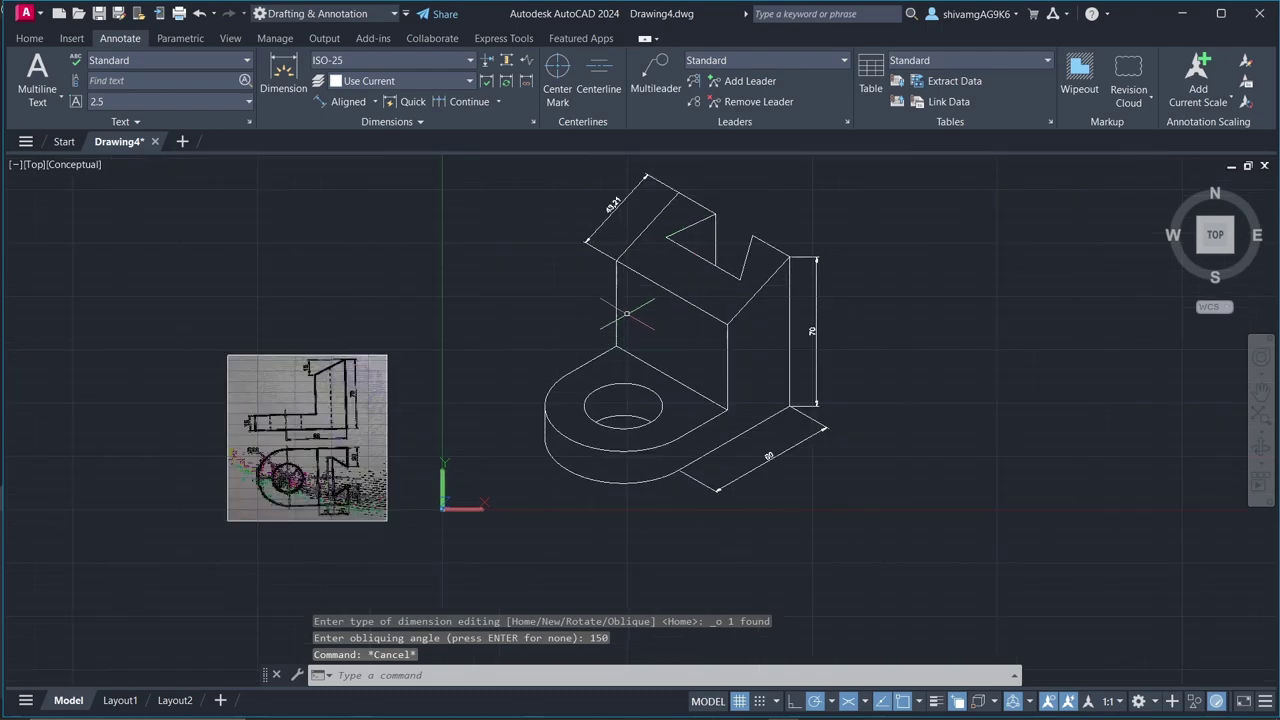
- Add an aligned 40 dimension along the upright's left vertical edge
right_click(610, 288)
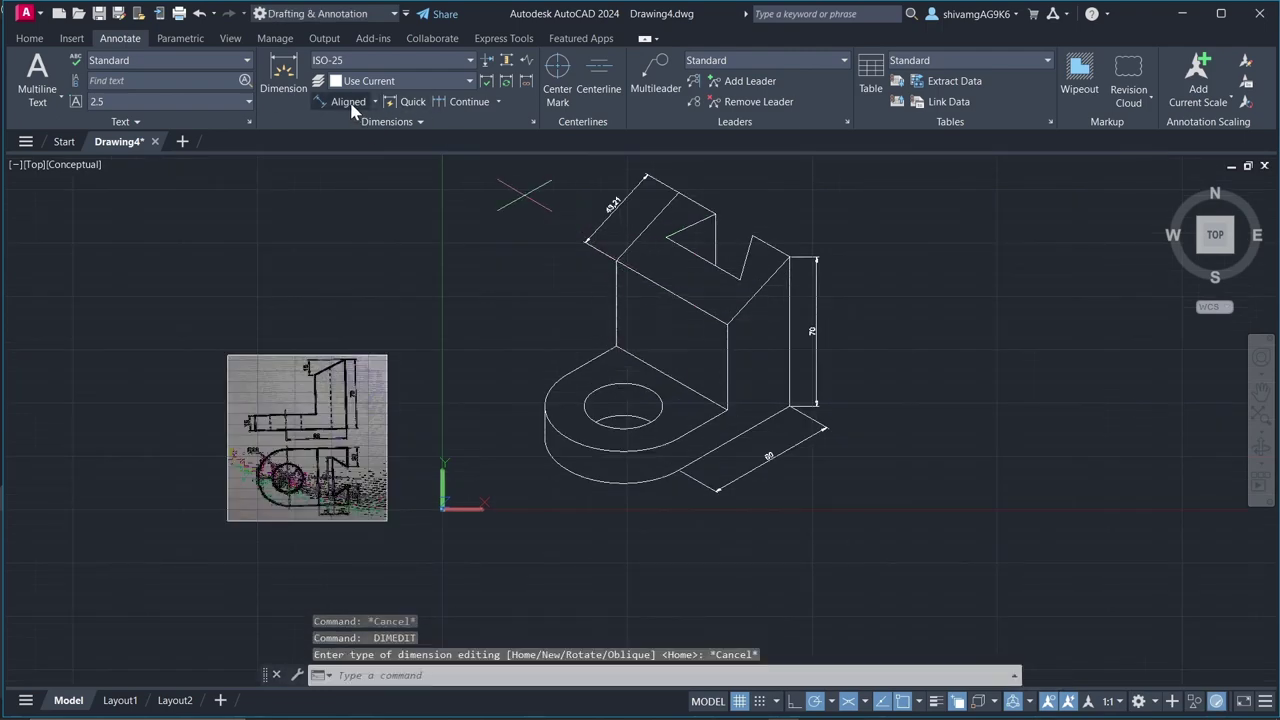
click(348, 101)
click(616, 262)
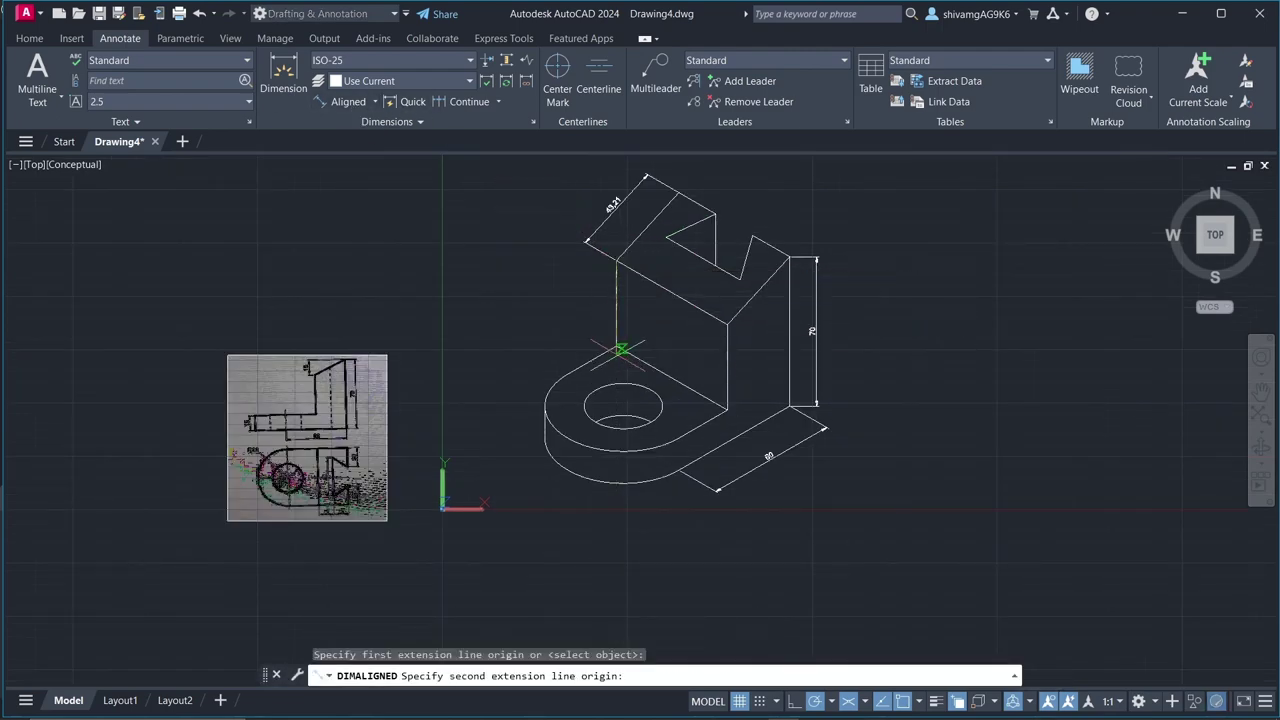
click(616, 346)
click(590, 318)
scroll(590, 318, down, 2)
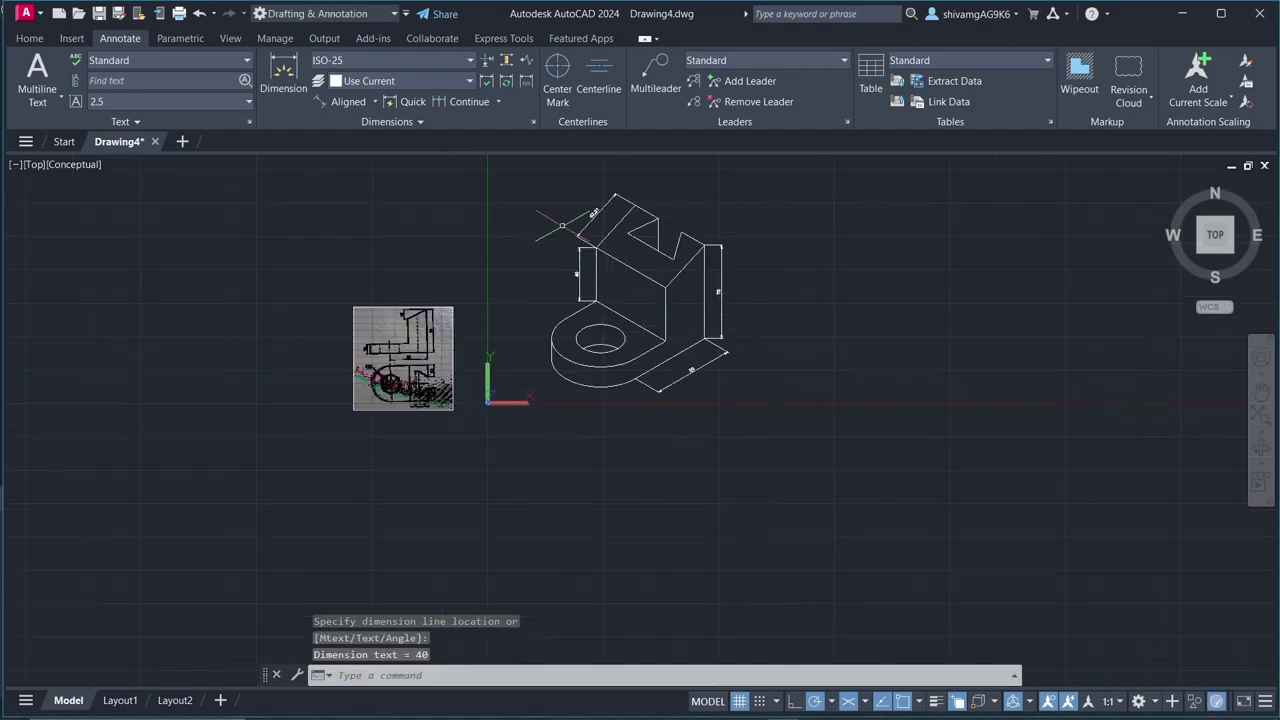
scroll(592, 366, up, 1)
scroll(592, 366, down, 2)
scroll(517, 383, up, 3)
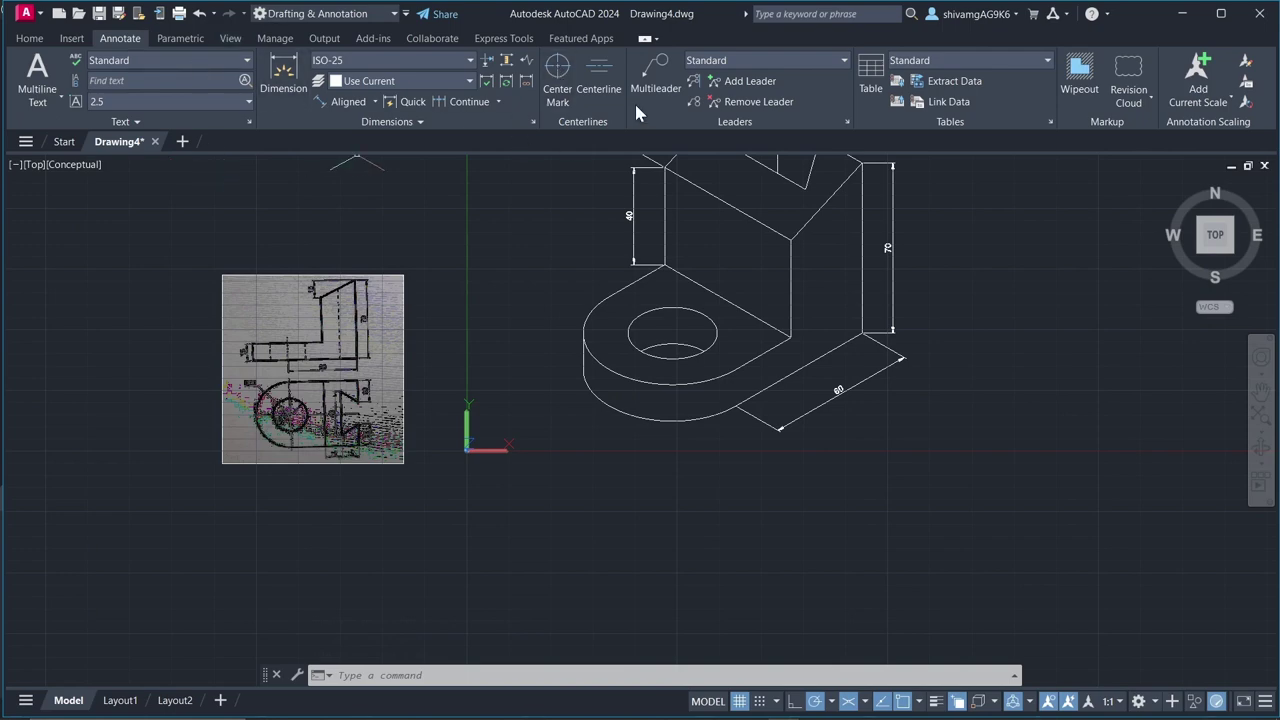
- Try a radius dimension on the base's rounded edge, then cancel it
click(394, 121)
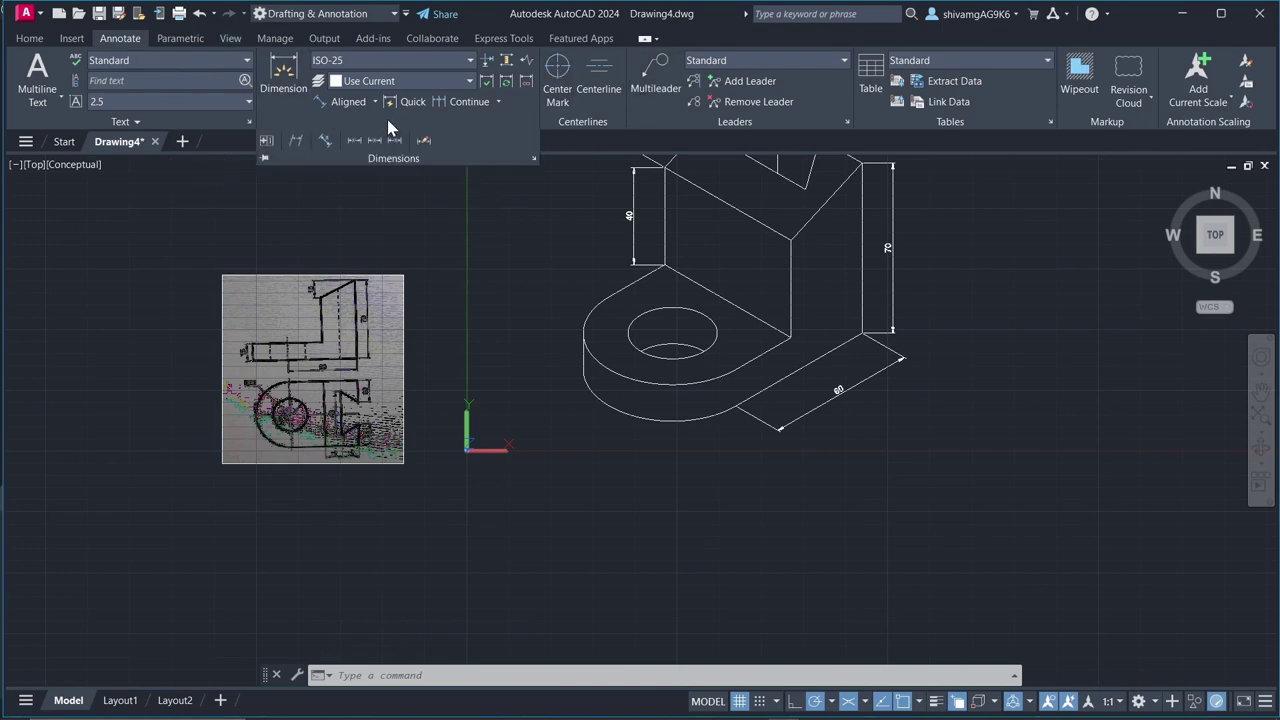
click(368, 98)
click(374, 101)
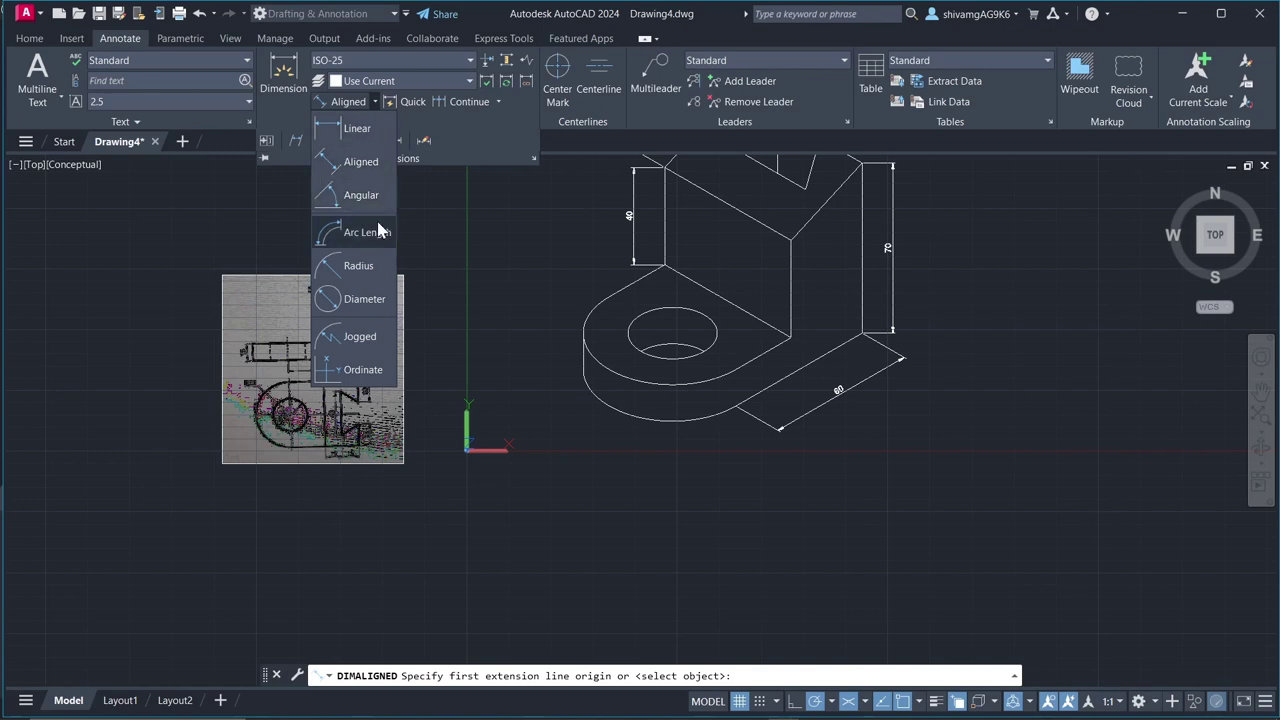
click(360, 267)
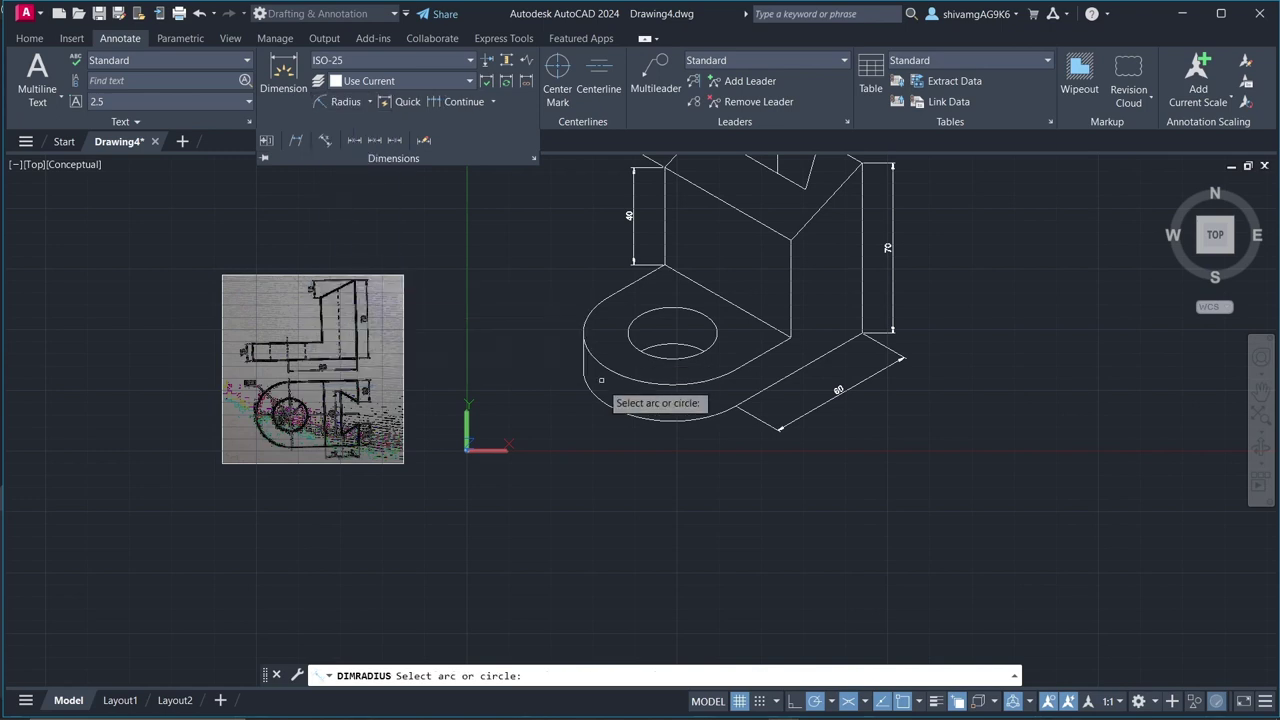
click(630, 413)
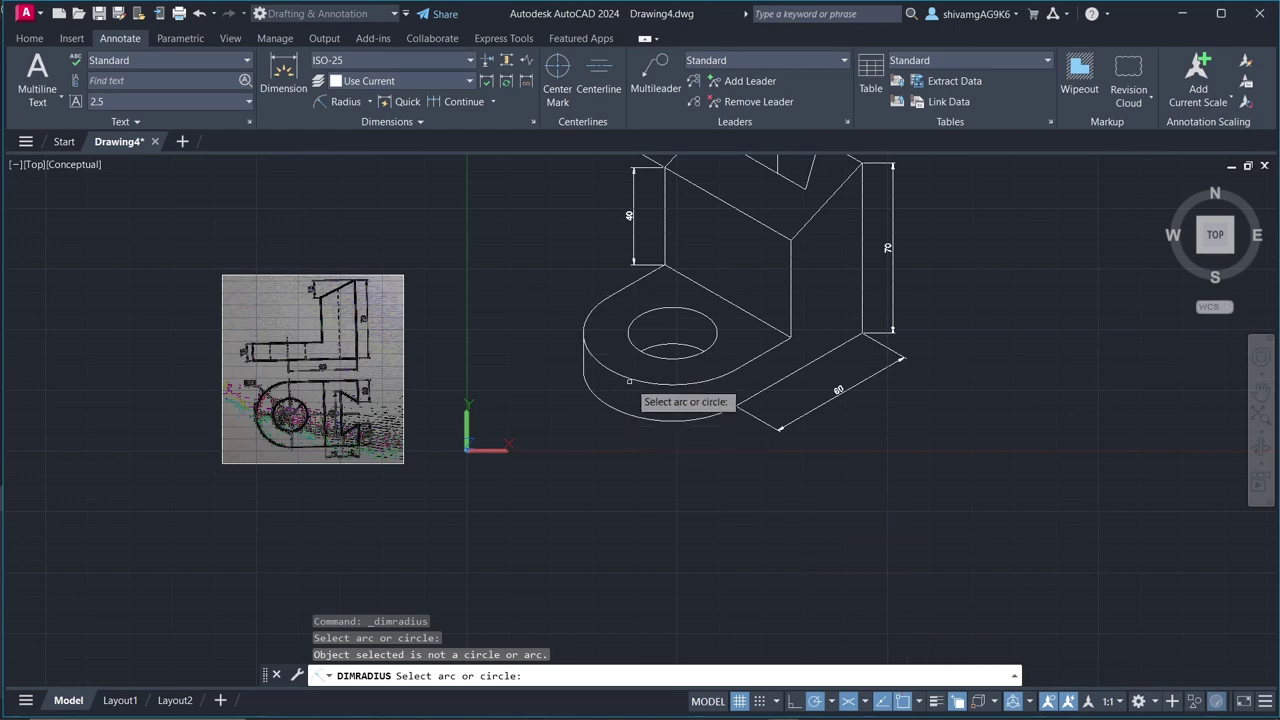
key(Escape)
key(Escape)
key(Escape)
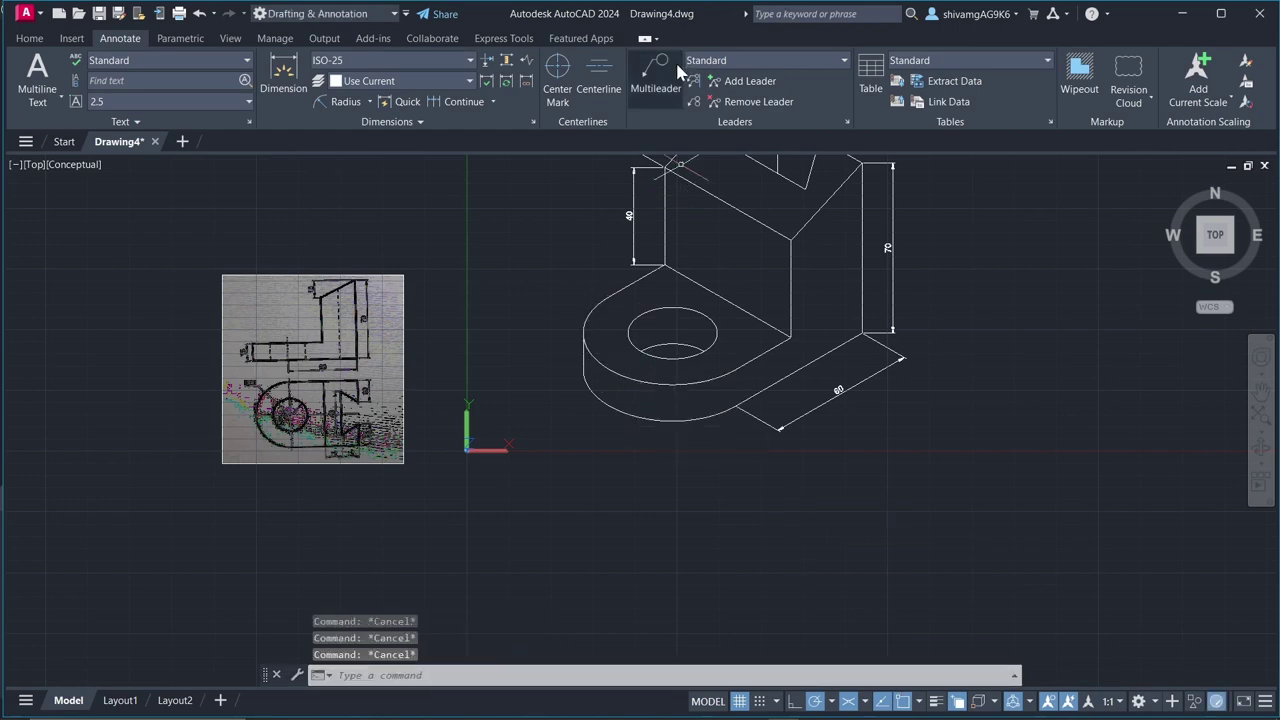
- Add an R30 multileader pointing to the base's rounded end
click(676, 72)
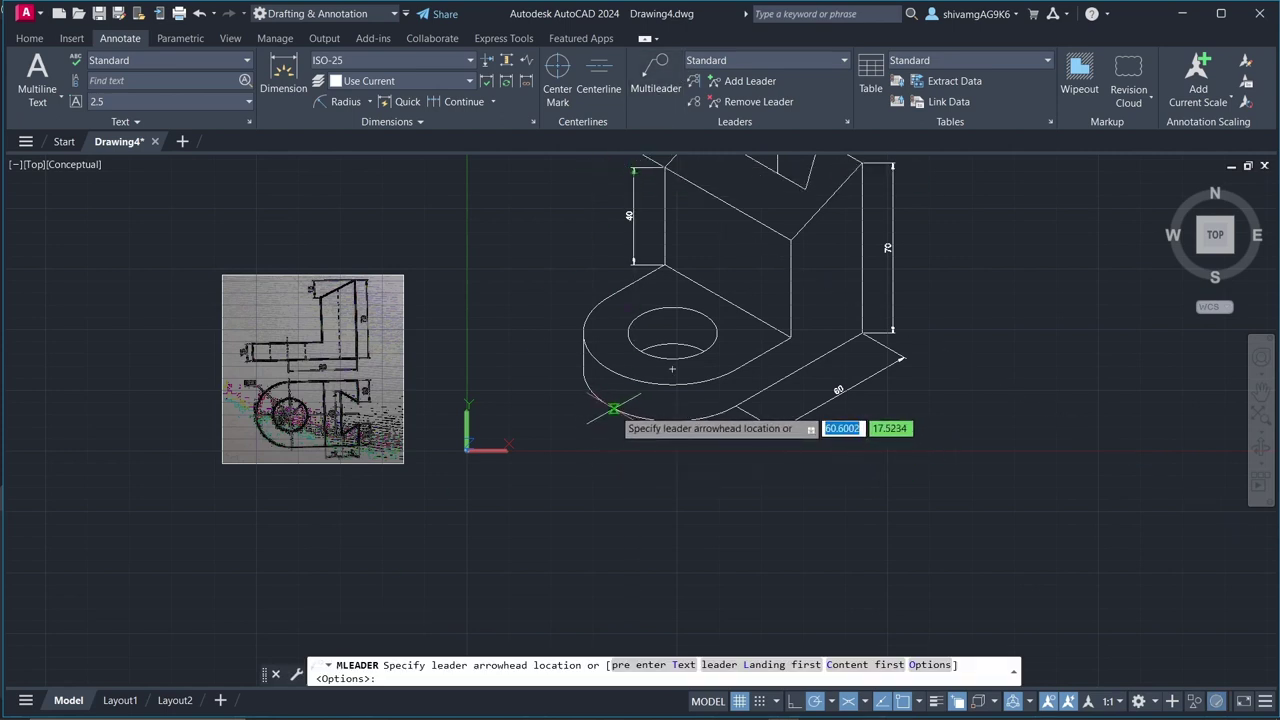
click(609, 404)
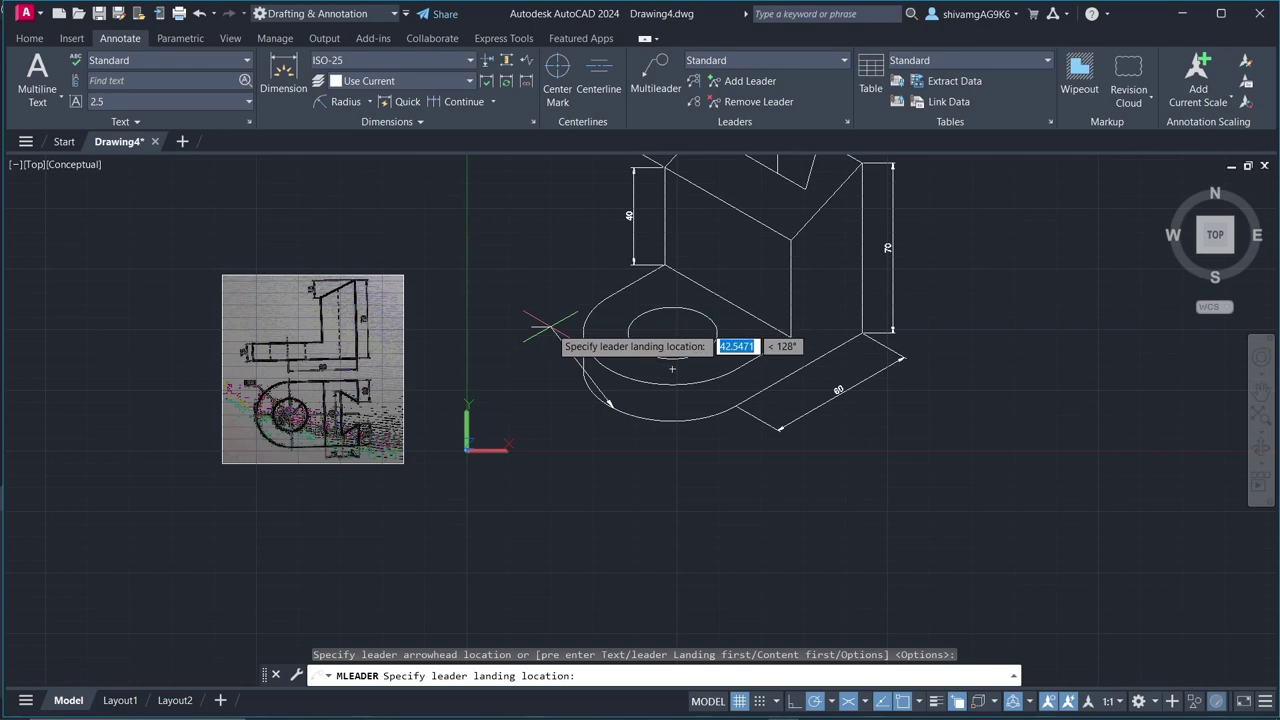
click(548, 327)
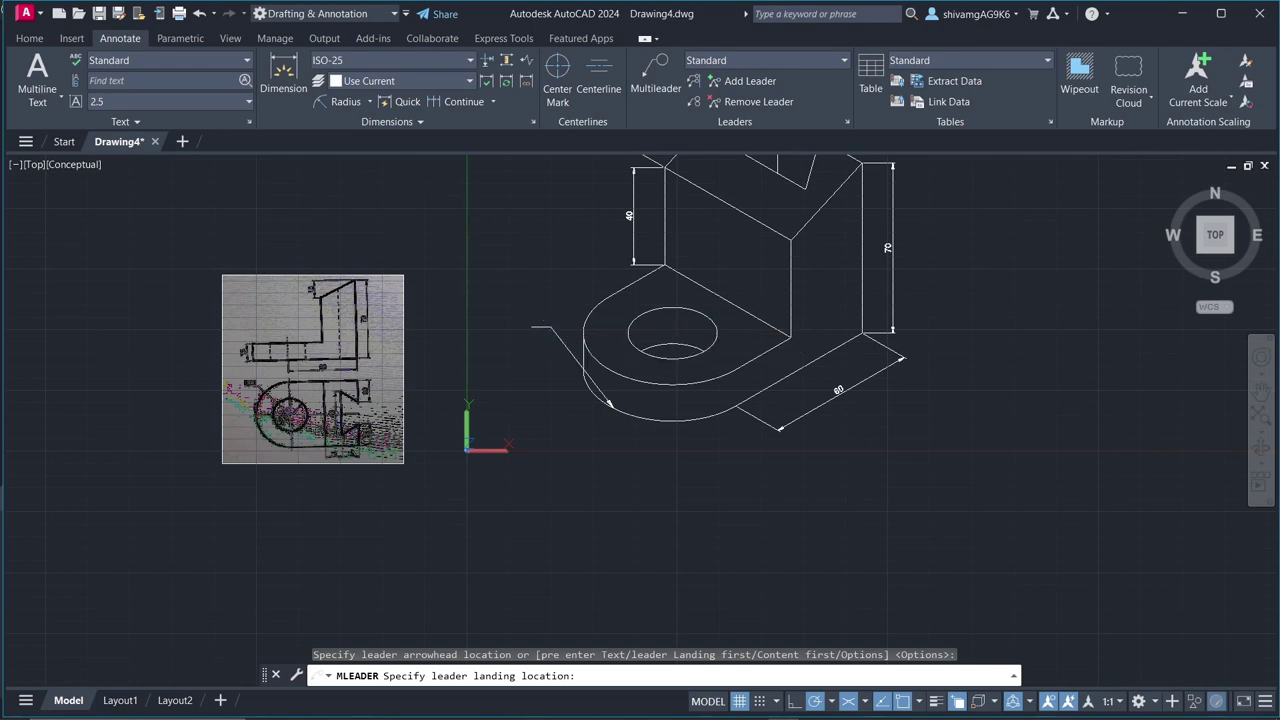
text(R30)
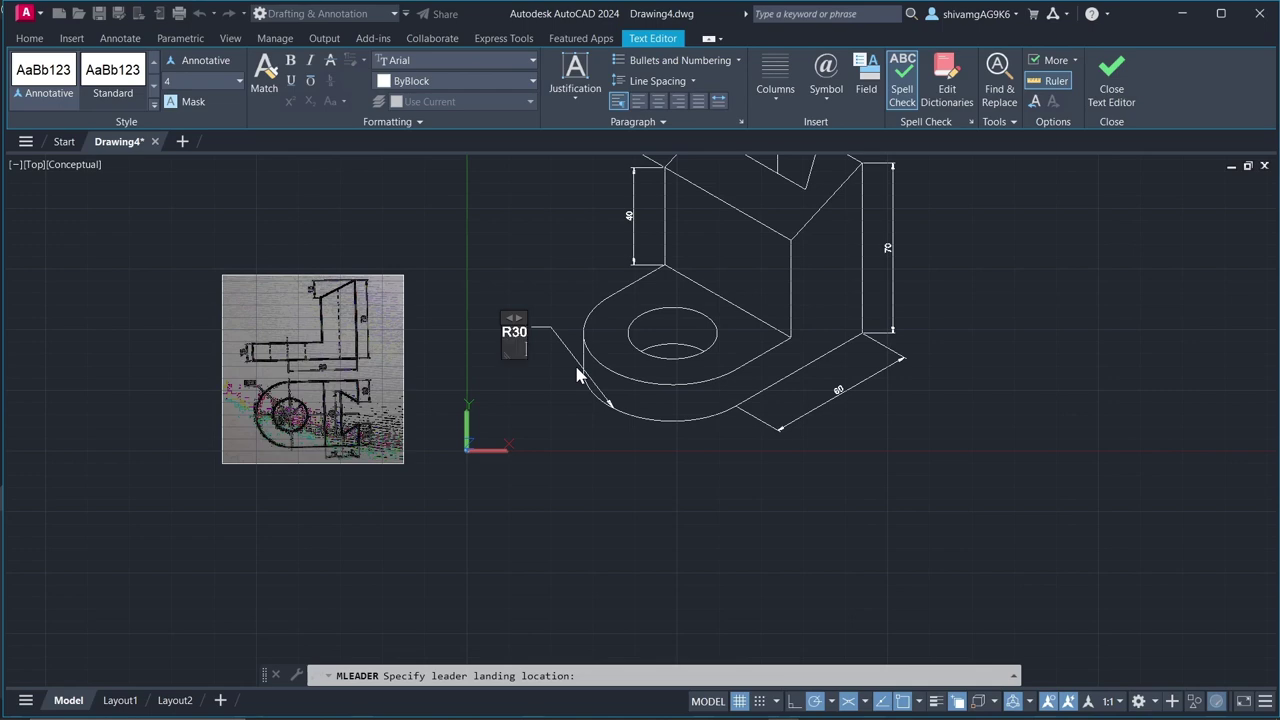
click(1111, 75)
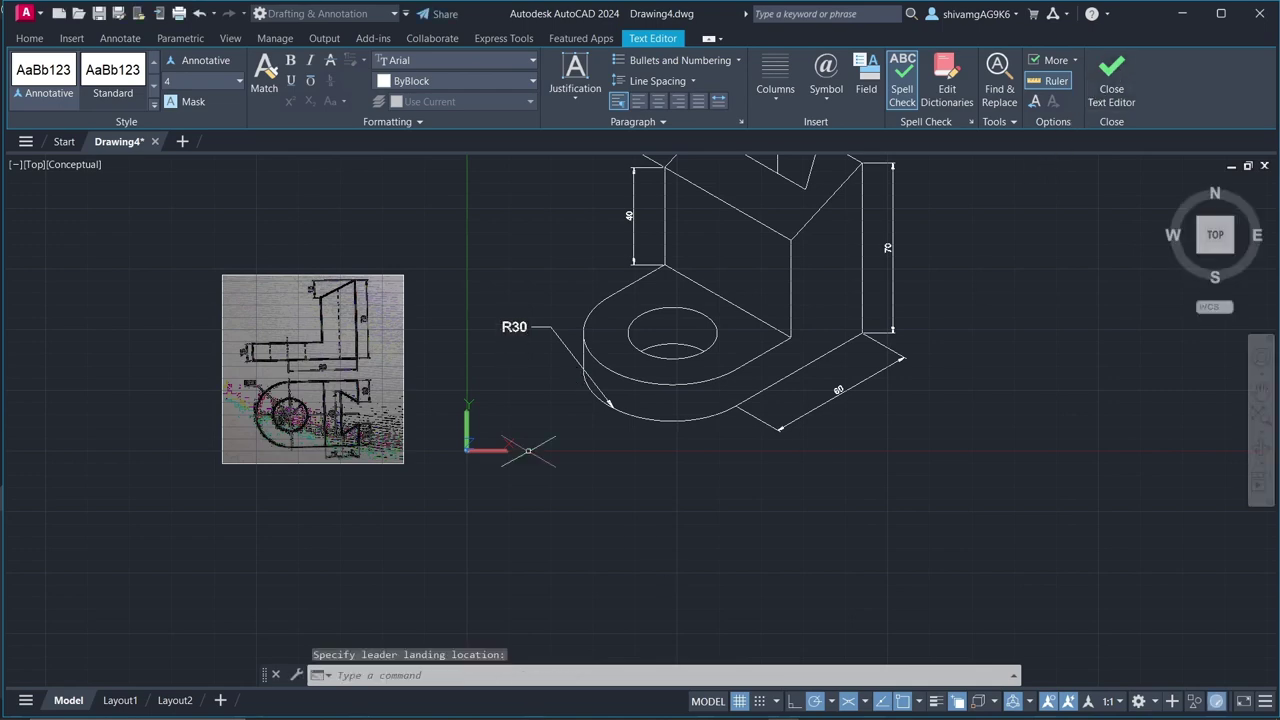
- Copy the R30 leader so its arrow sits on the hole's edge
click(546, 362)
click(502, 309)
text(co)
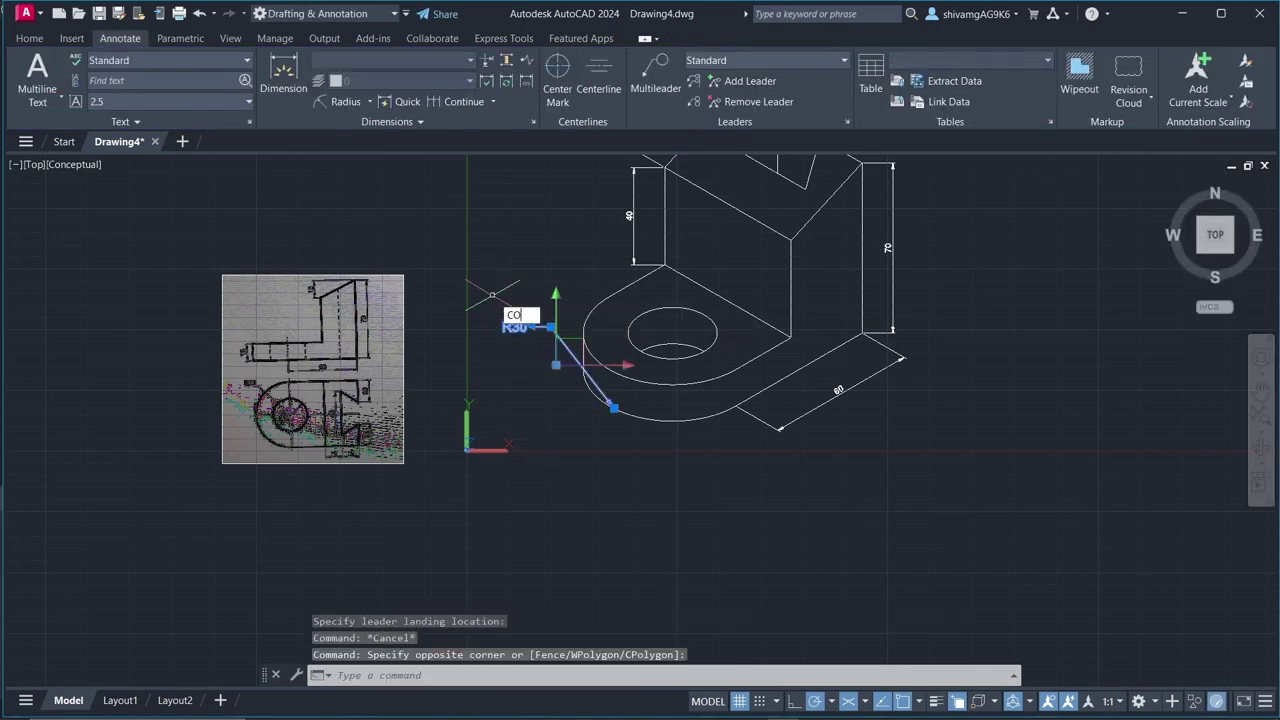
key(Return)
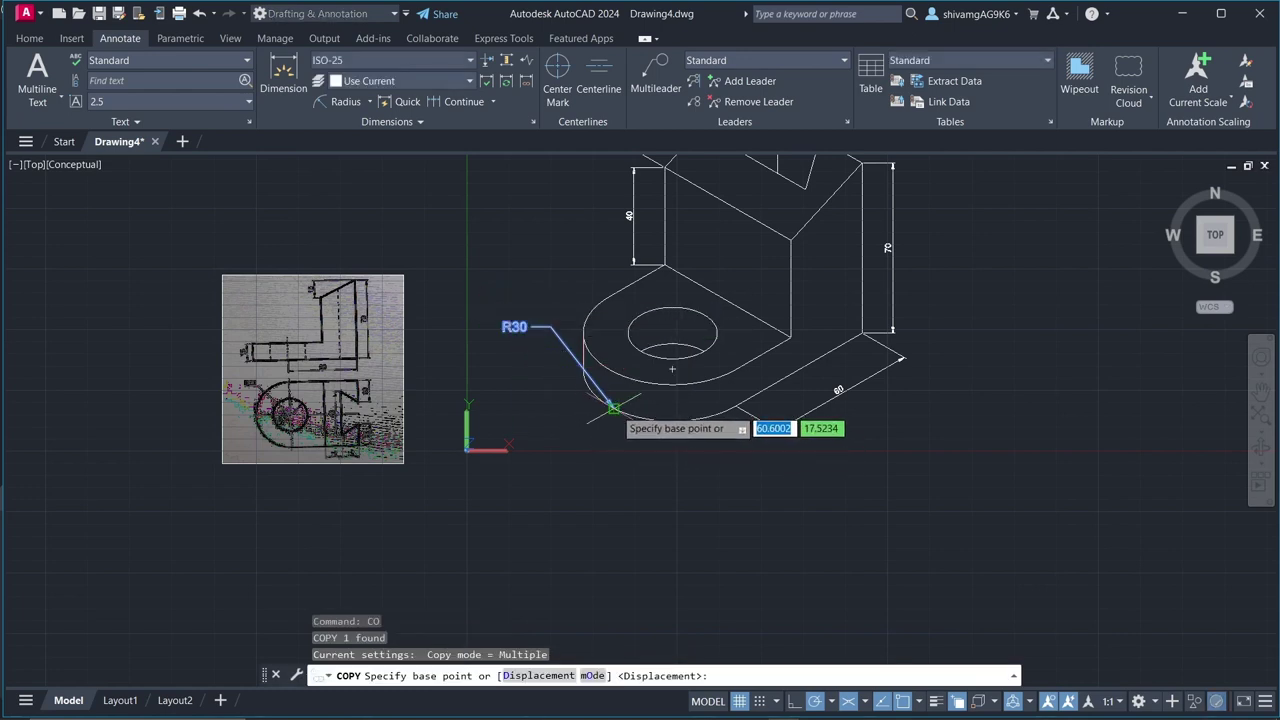
click(610, 404)
click(632, 320)
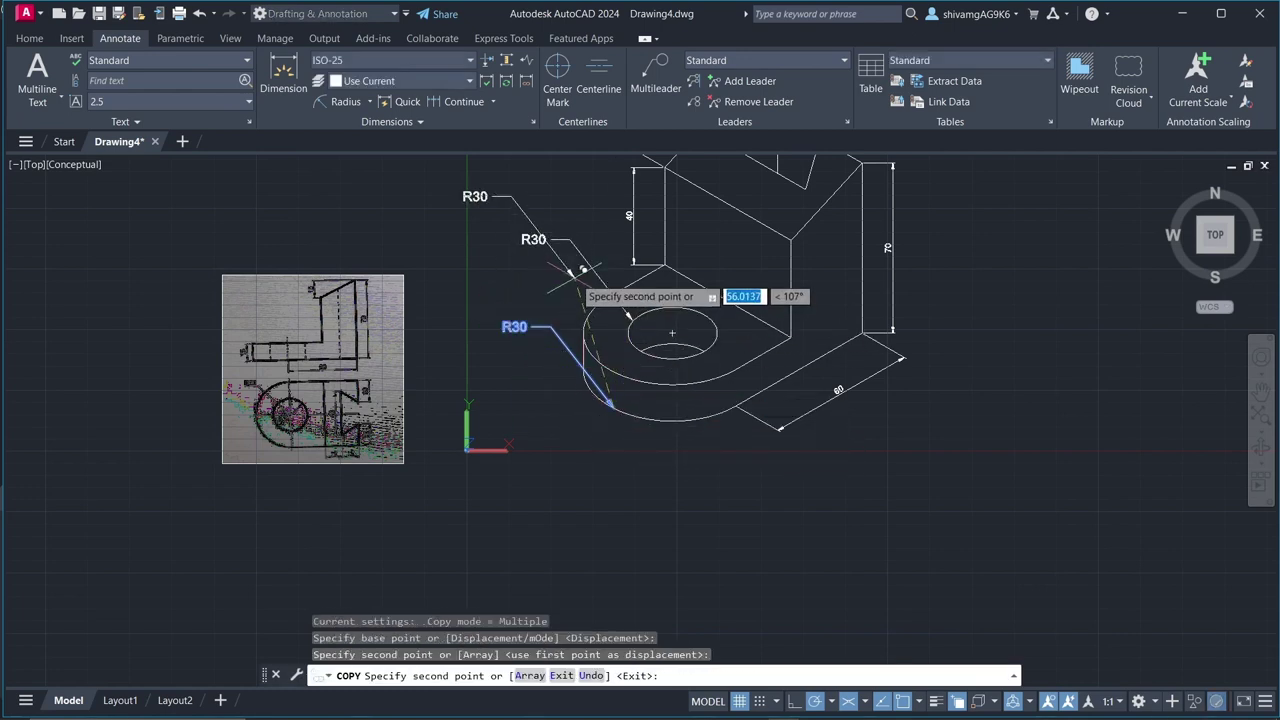
key(Escape)
- Change the copied leader's text to R15
click(533, 238)
key(Escape)
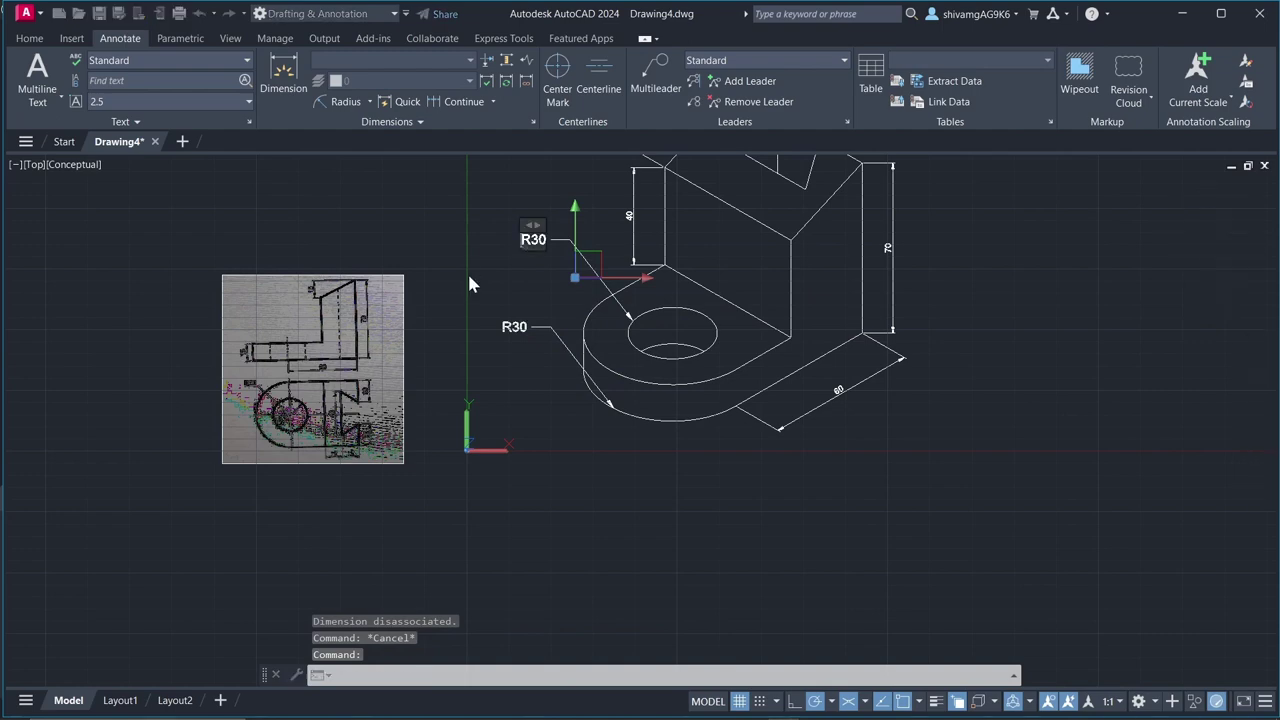
double_click(533, 240)
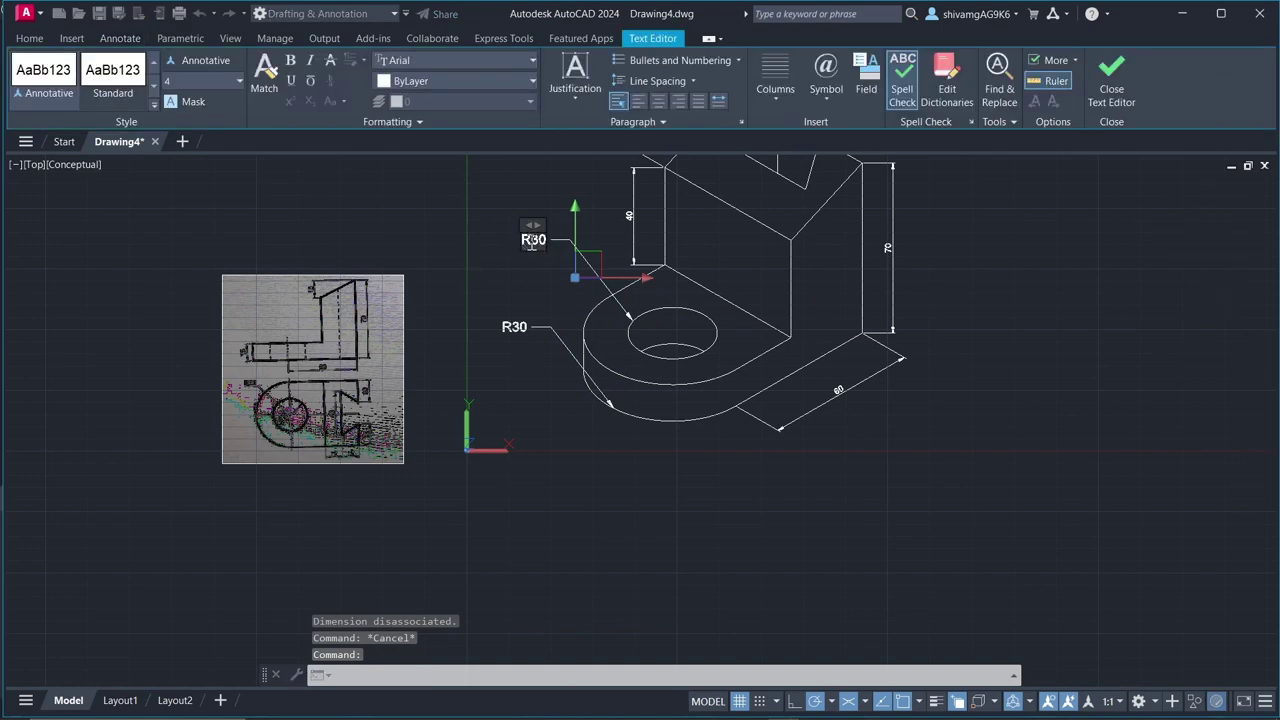
text(15)
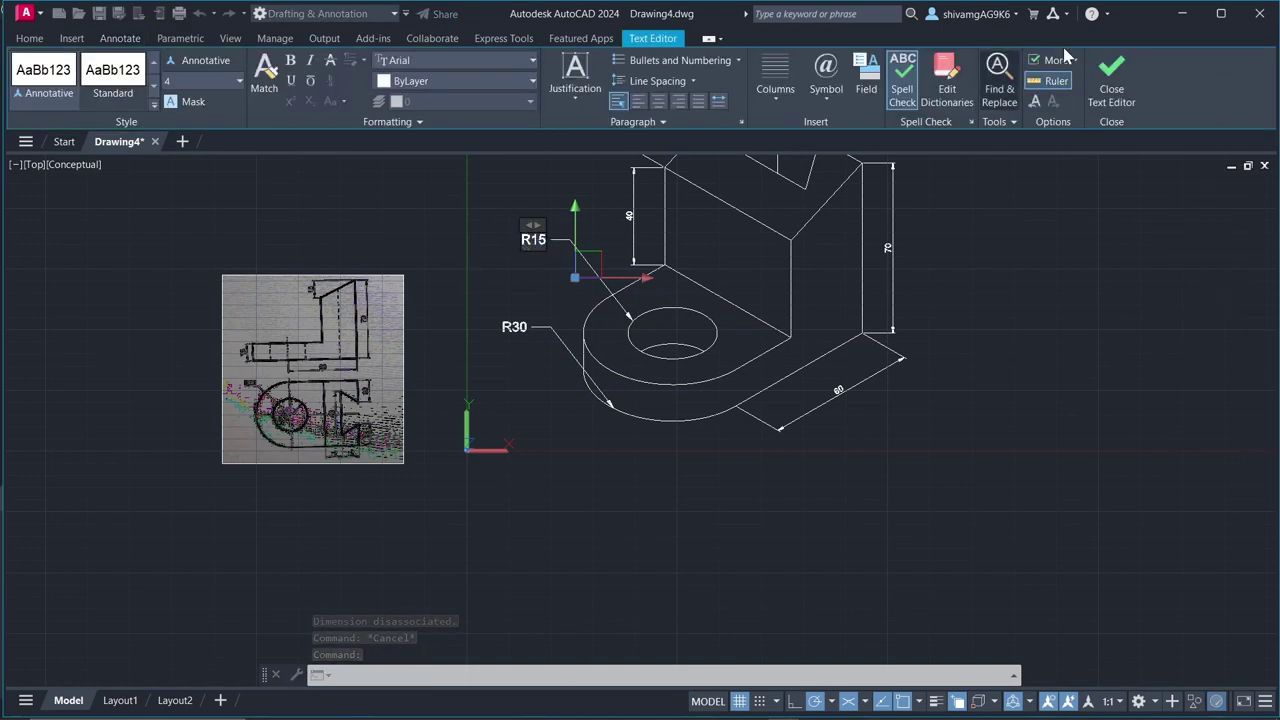
click(1111, 80)
- Add an aligned 20 dimension along the upright's back top edge
scroll(704, 352, down, 3)
scroll(574, 298, up, 4)
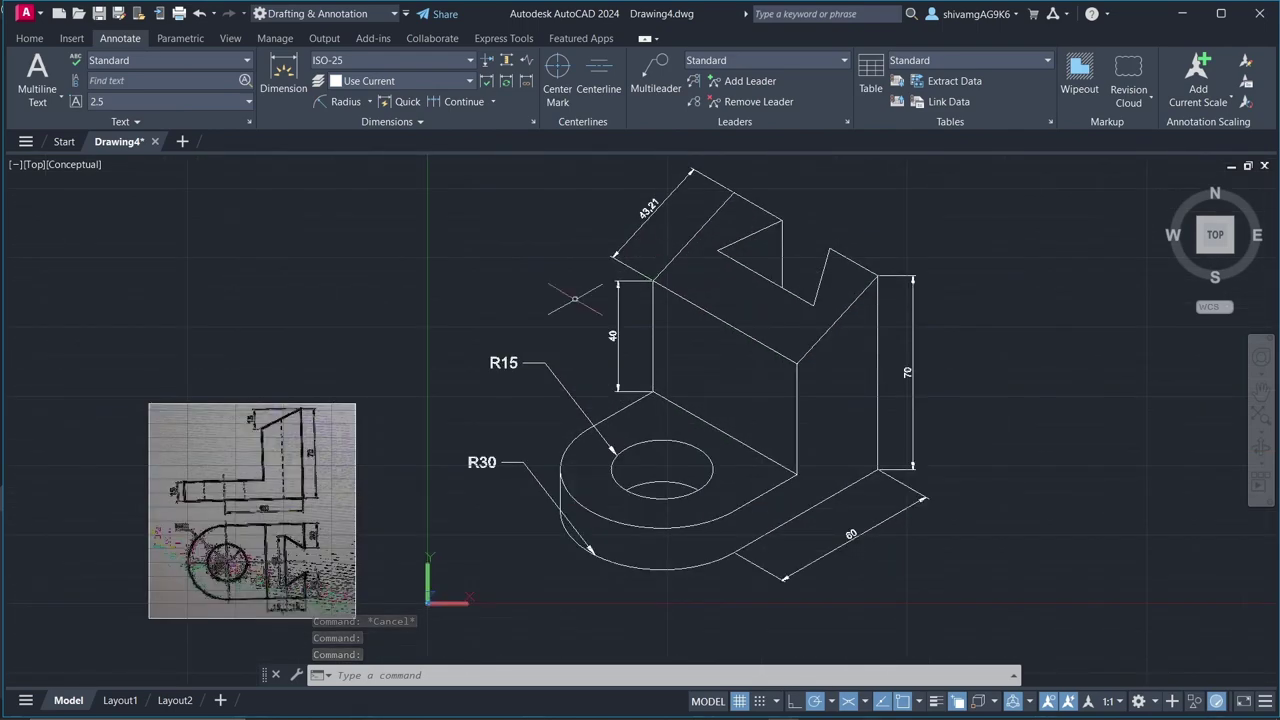
scroll(692, 260, down, 2)
scroll(747, 228, up, 4)
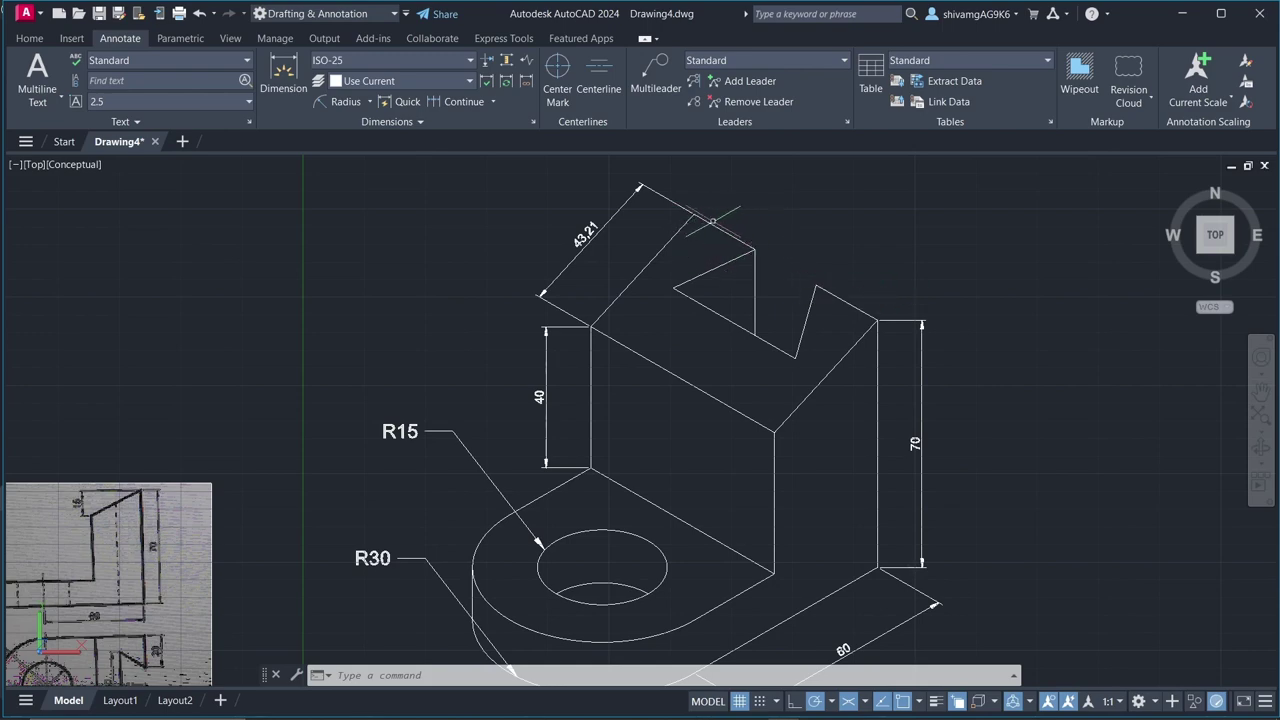
scroll(604, 292, down, 2)
scroll(604, 292, up, 2)
click(369, 101)
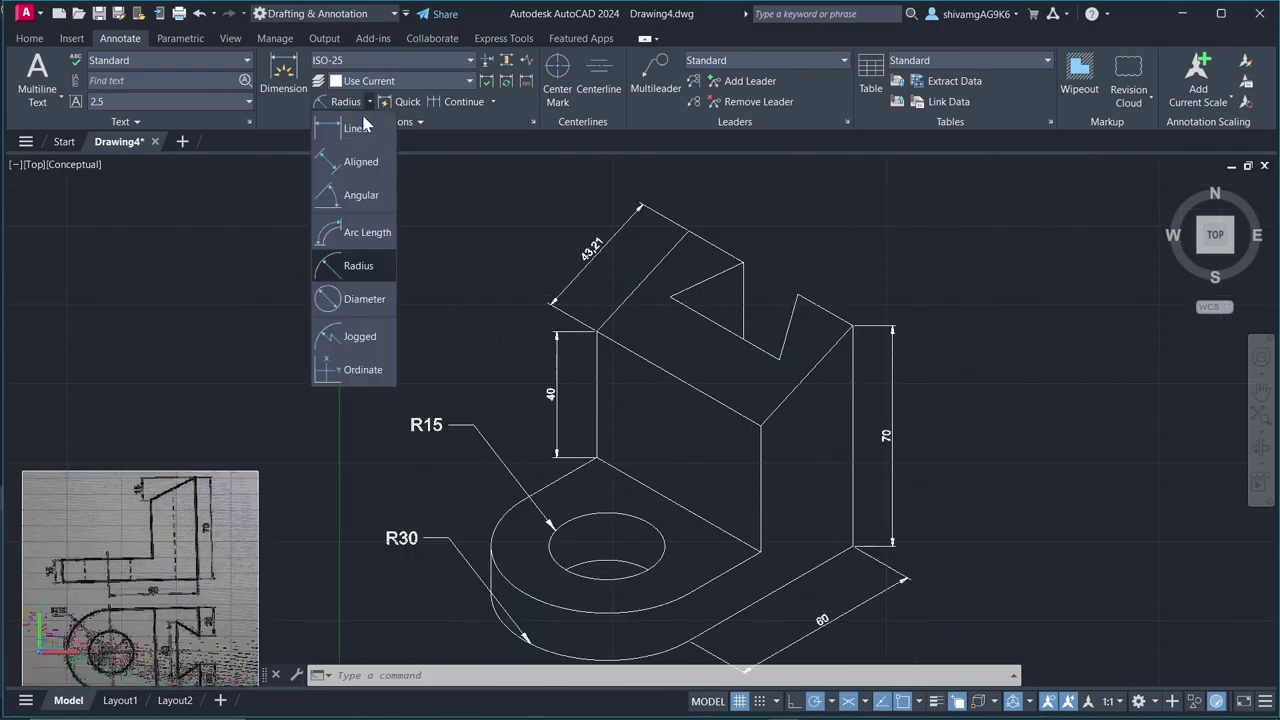
click(360, 163)
click(640, 205)
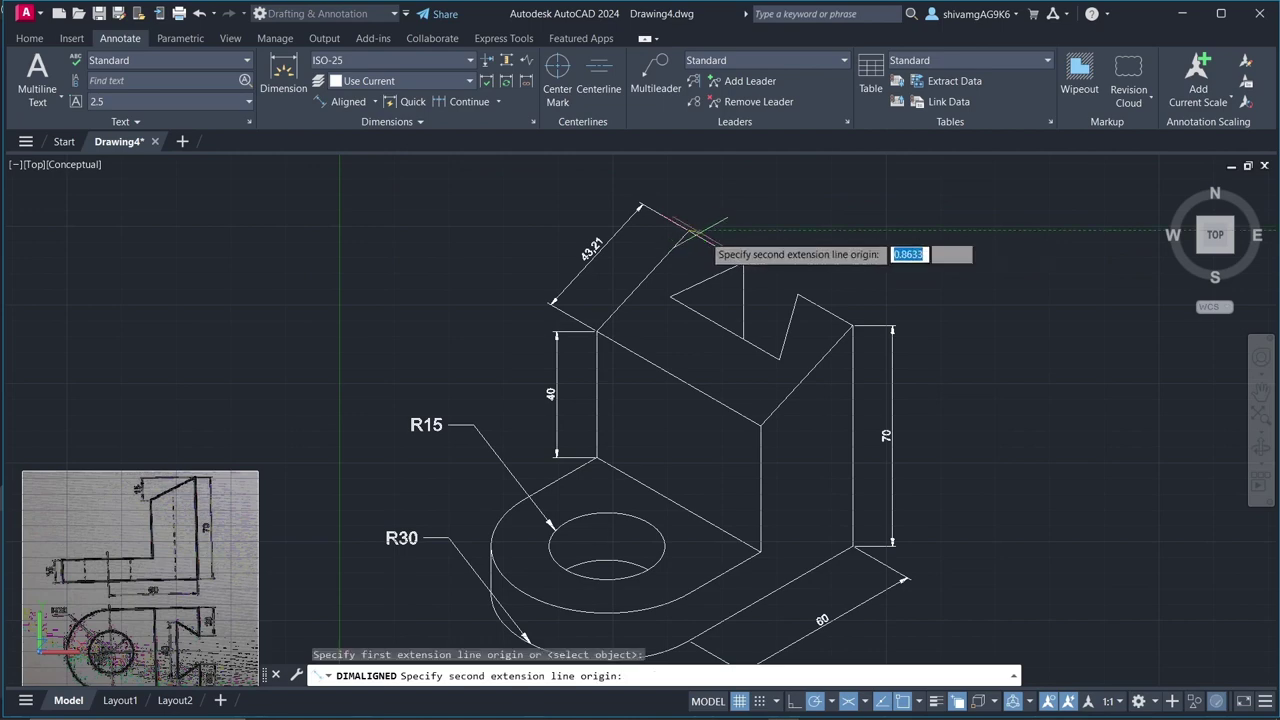
click(743, 262)
click(738, 208)
- Add a second aligned 20 dimension along the right top edge
key(Return)
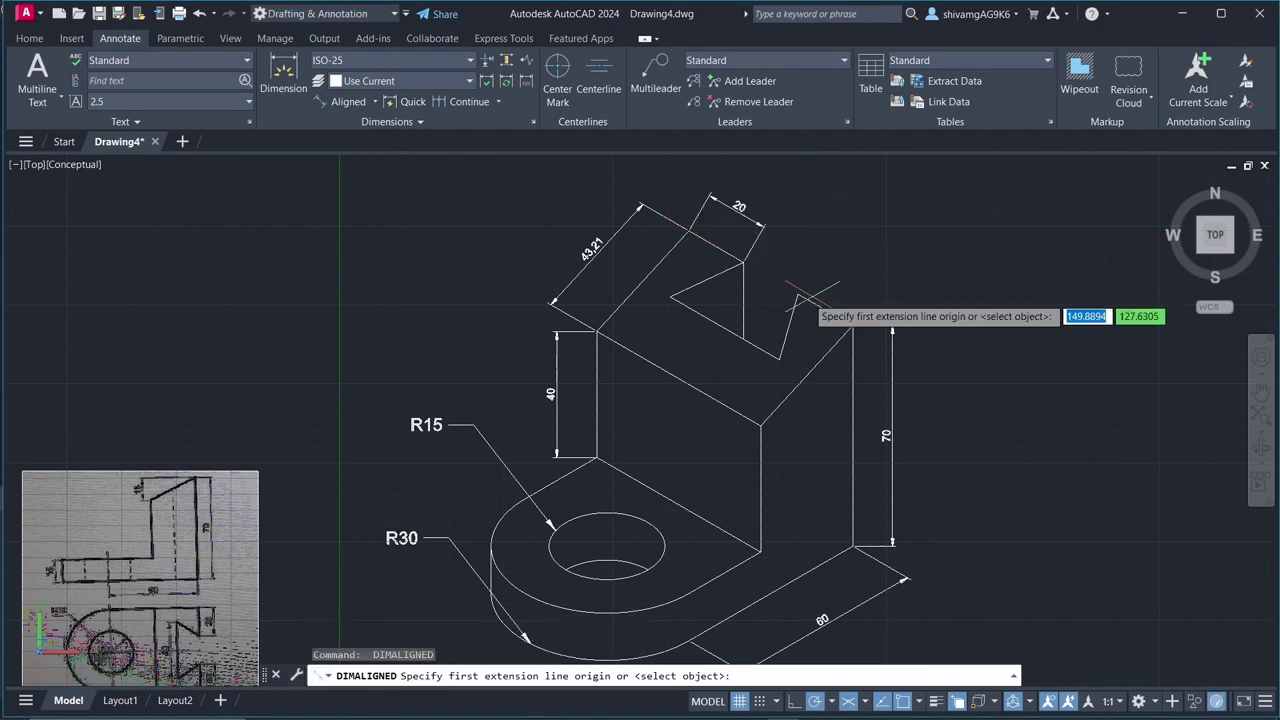
click(797, 294)
click(852, 325)
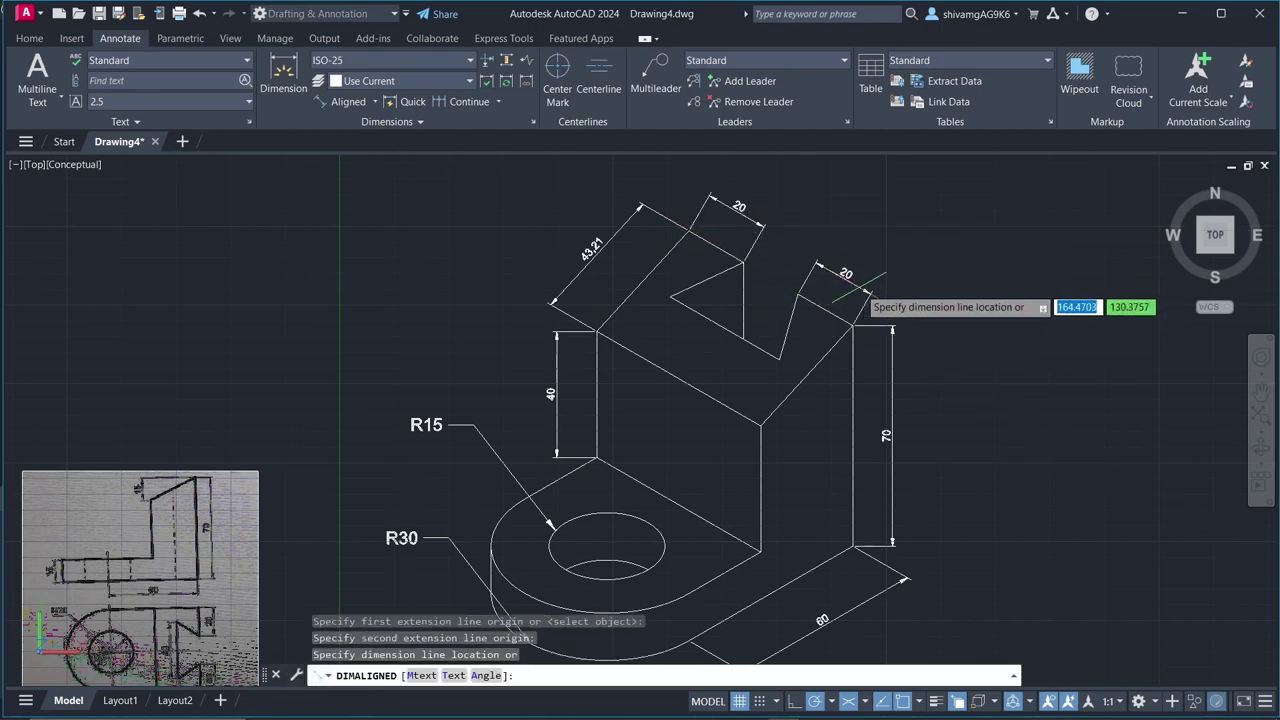
click(852, 282)
key(Escape)
click(448, 302)
key(Escape)
scroll(448, 302, down, 1)
key(Escape)
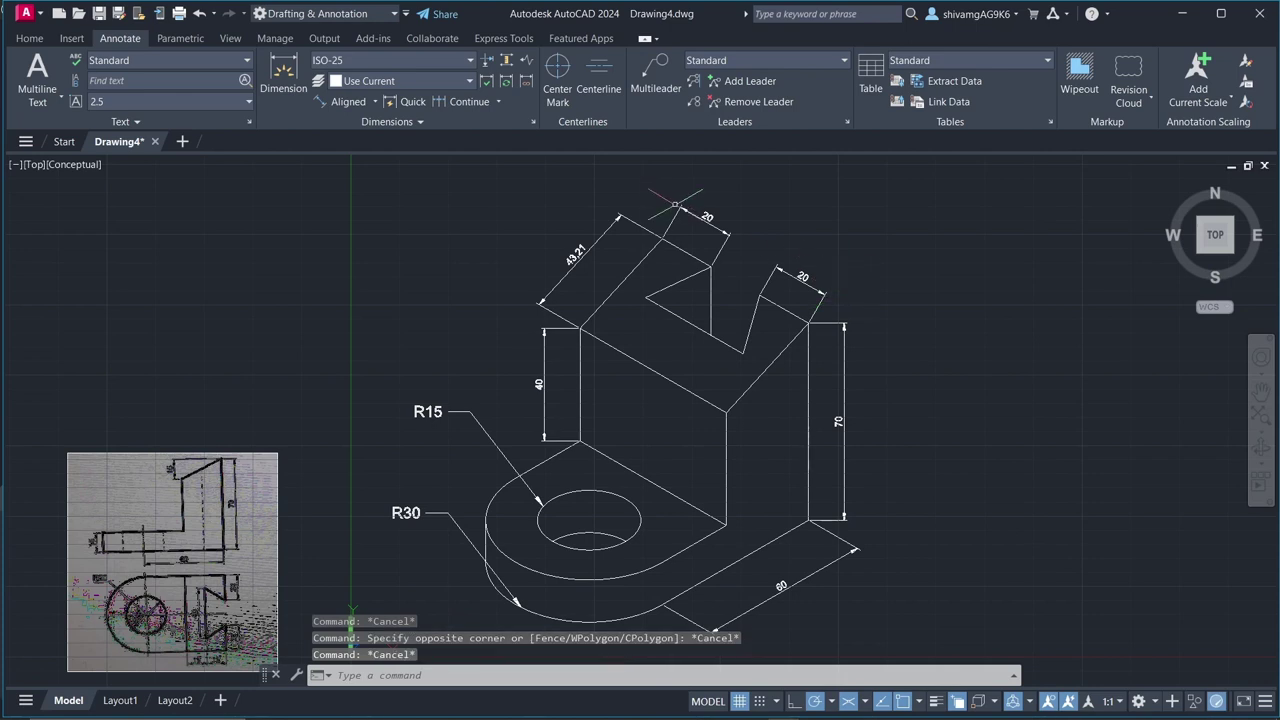
- Oblique both 20 dimensions at a 30° angle
click(823, 298)
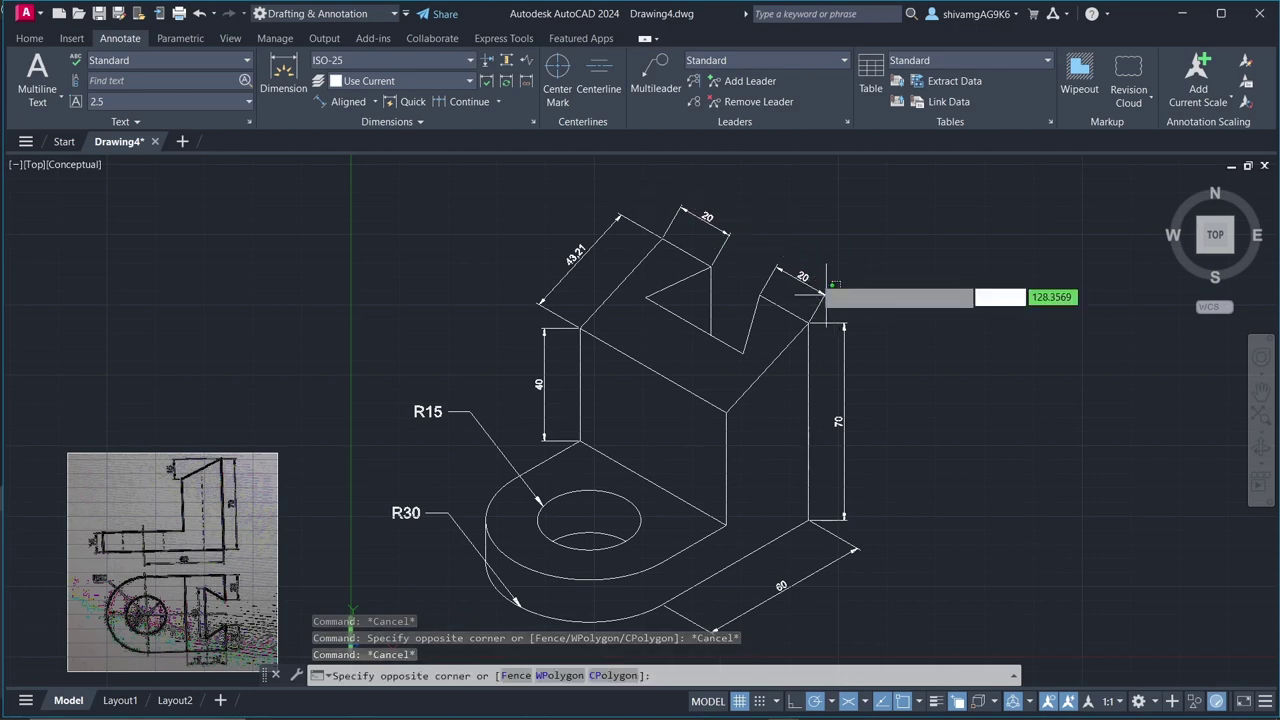
click(800, 288)
click(745, 240)
click(703, 212)
click(422, 121)
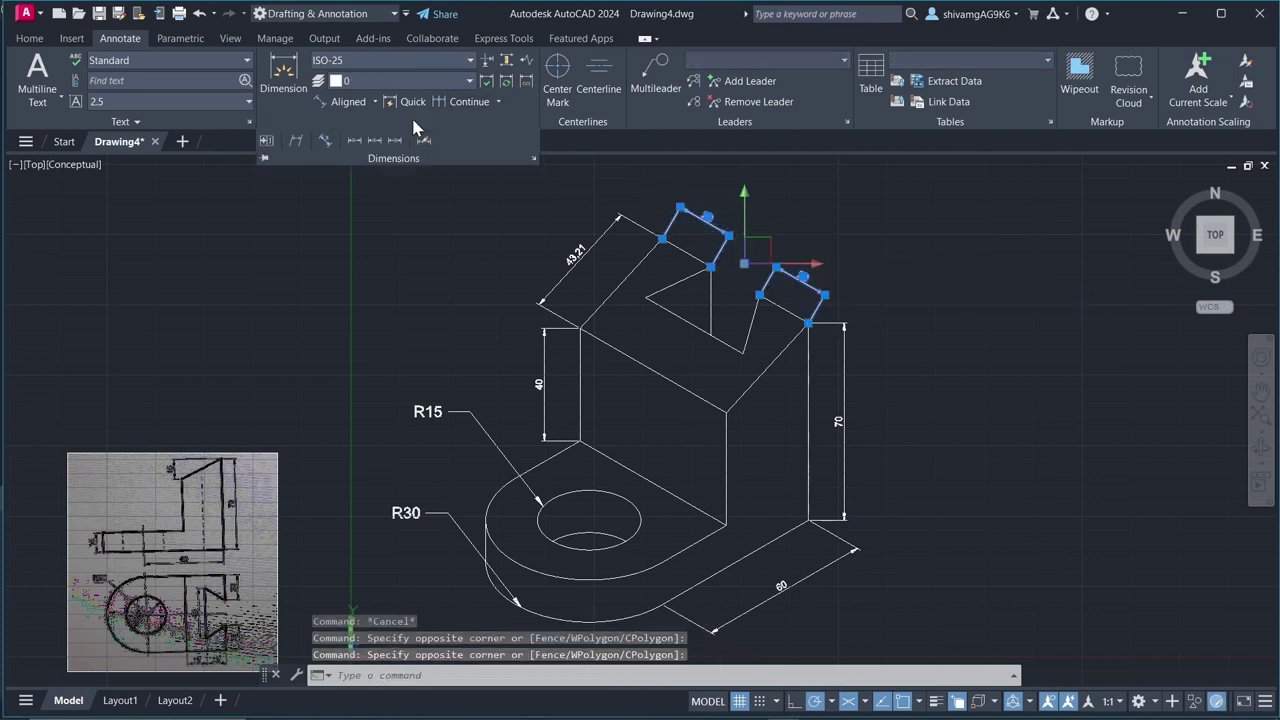
click(296, 141)
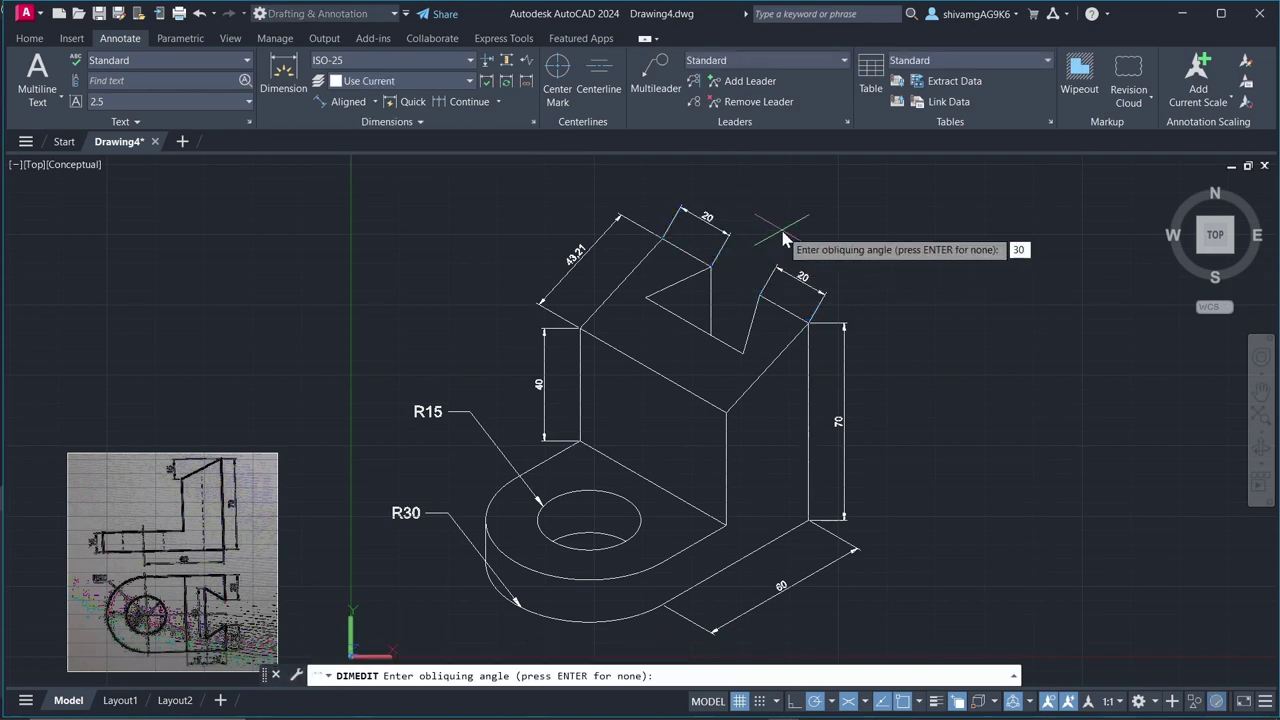
key(Return)
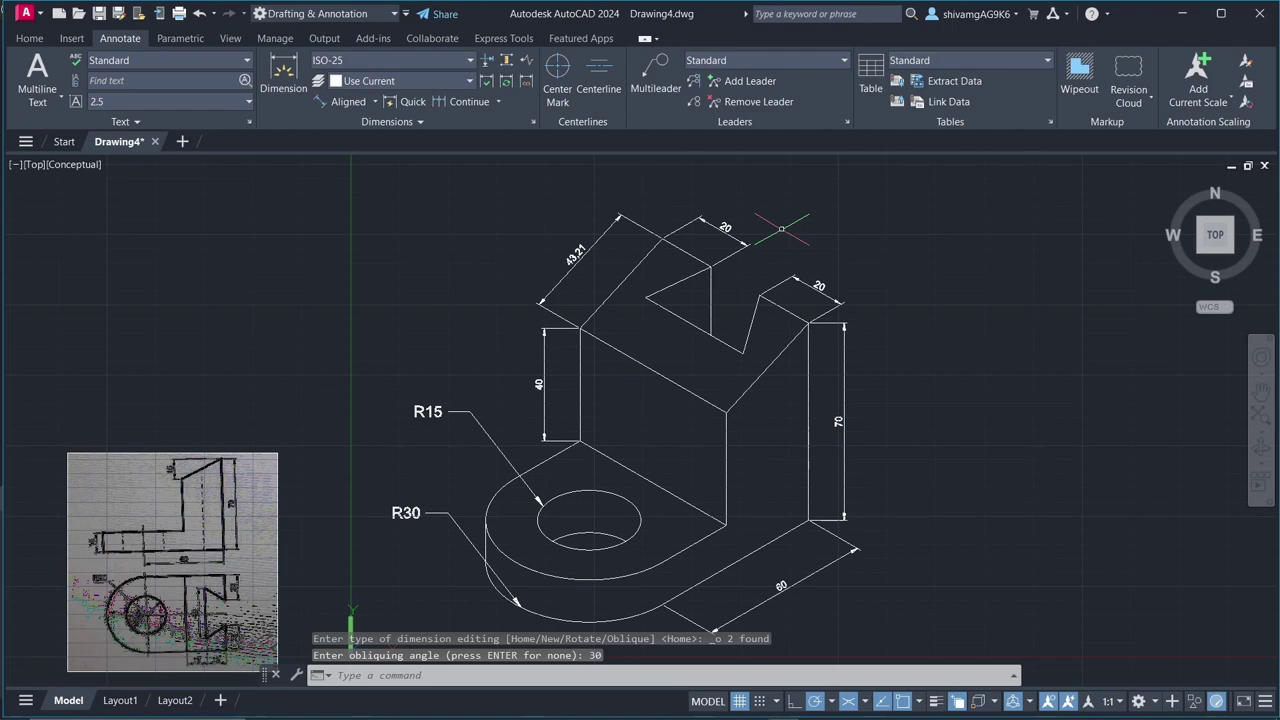
scroll(816, 243, down, 3)
scroll(776, 330, up, 2)
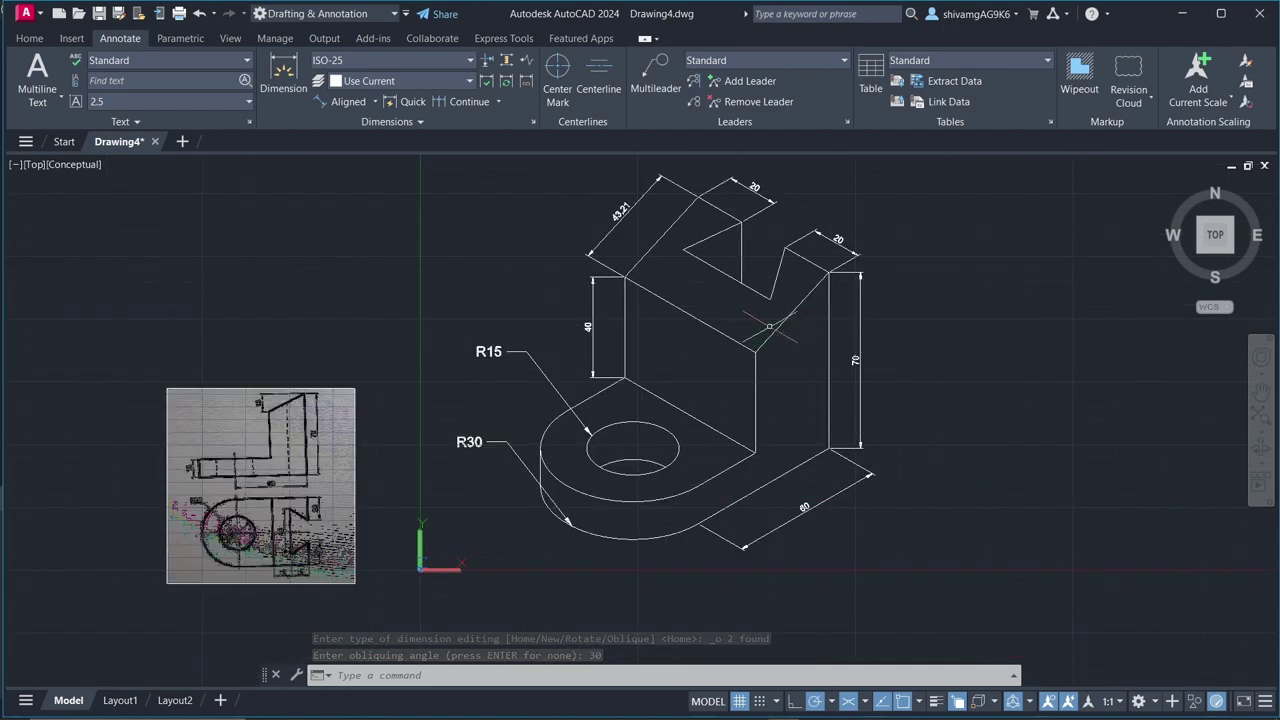